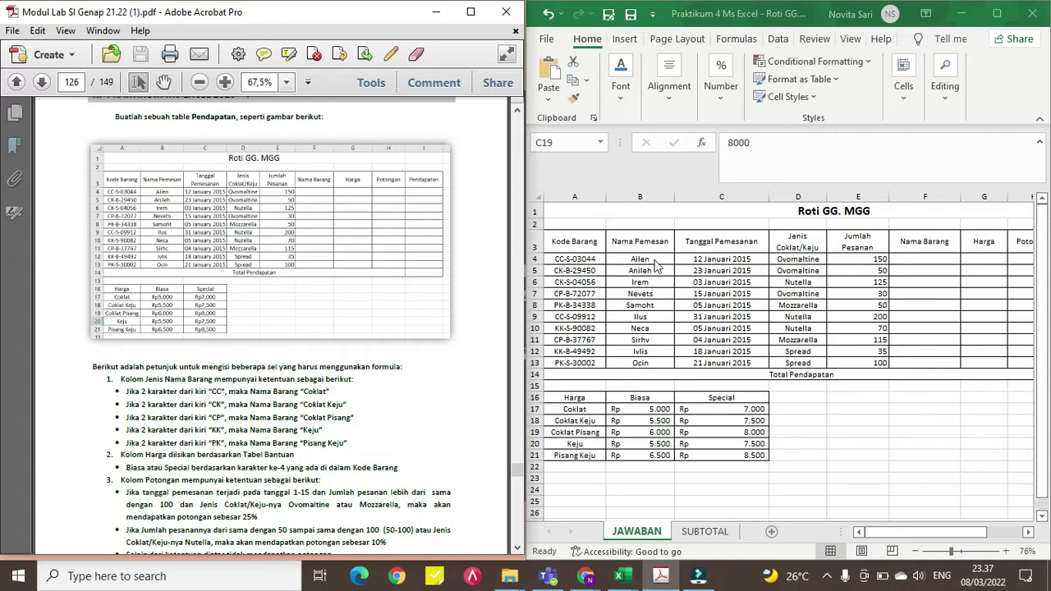
Step: Examine the order table, its empty Nama Barang to Pendapatan columns and the module's instructions for filling them
click(574, 242)
click(581, 282)
click(697, 316)
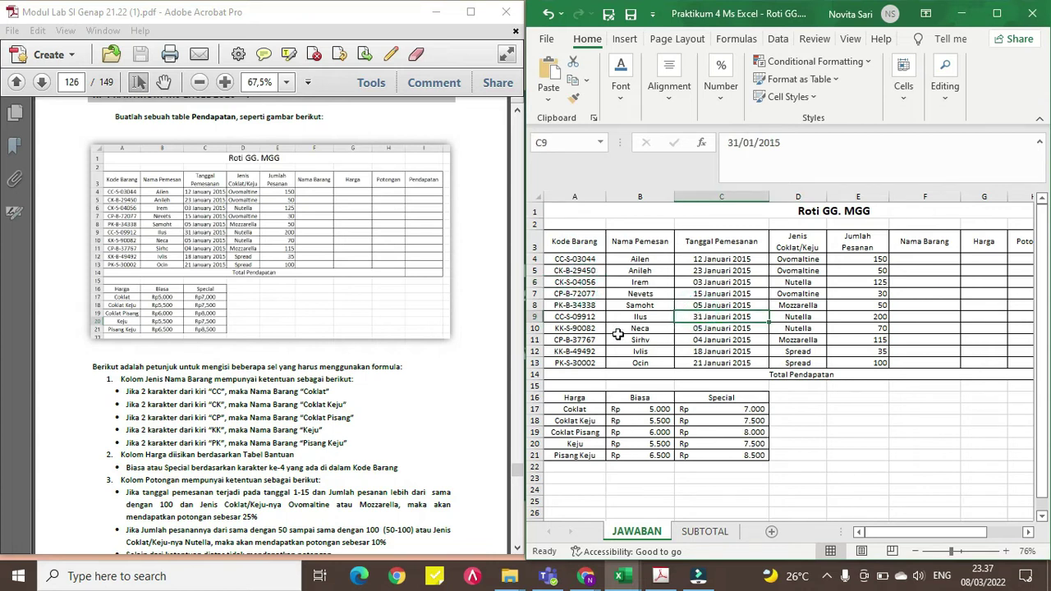
scroll(452, 357, down, 5)
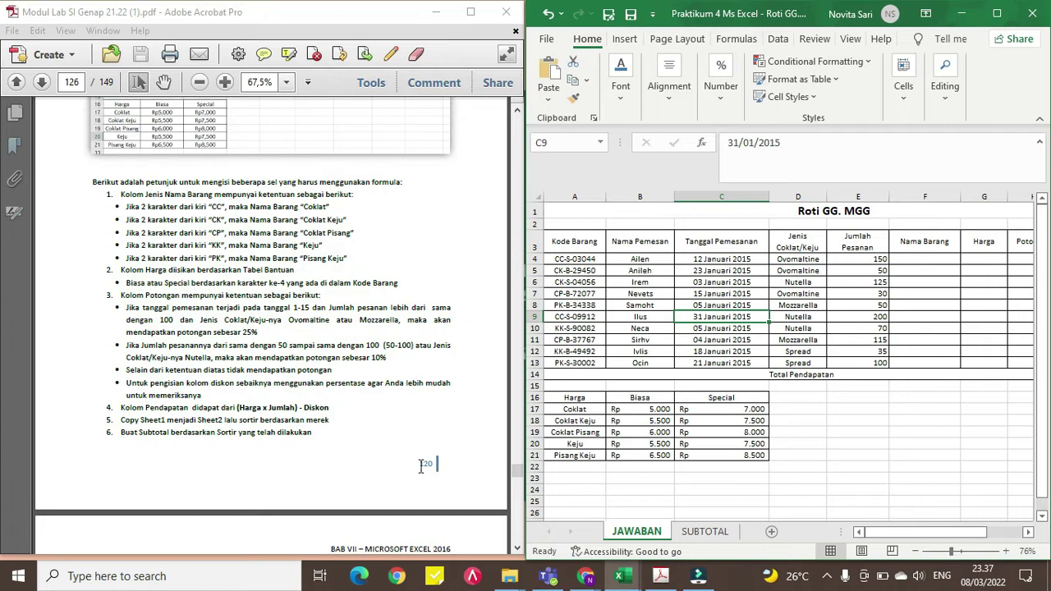
scroll(433, 443, up, 6)
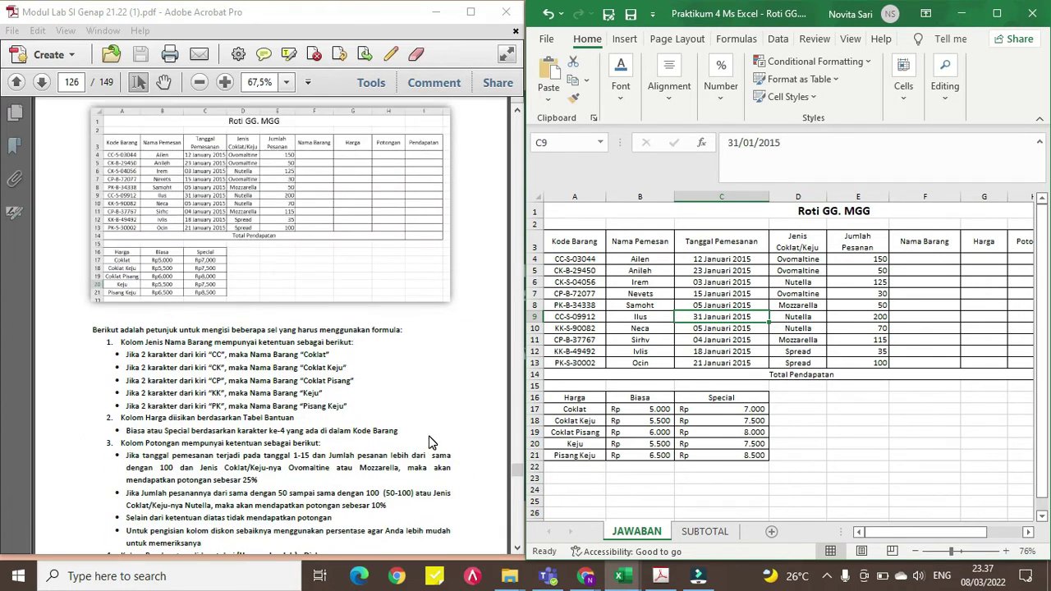
scroll(433, 444, down, 1)
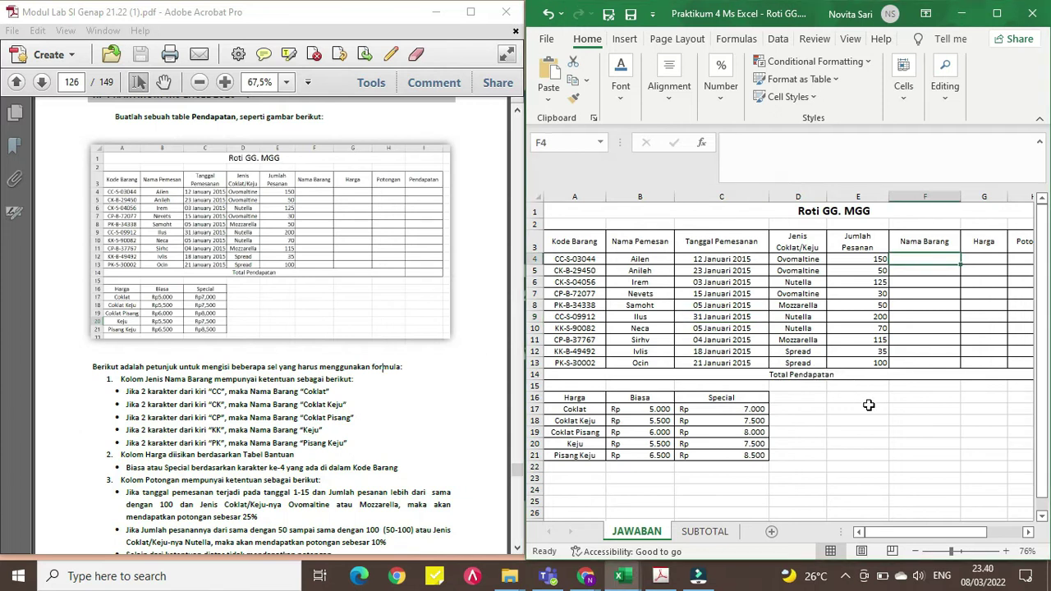
click(1030, 532)
click(1029, 533)
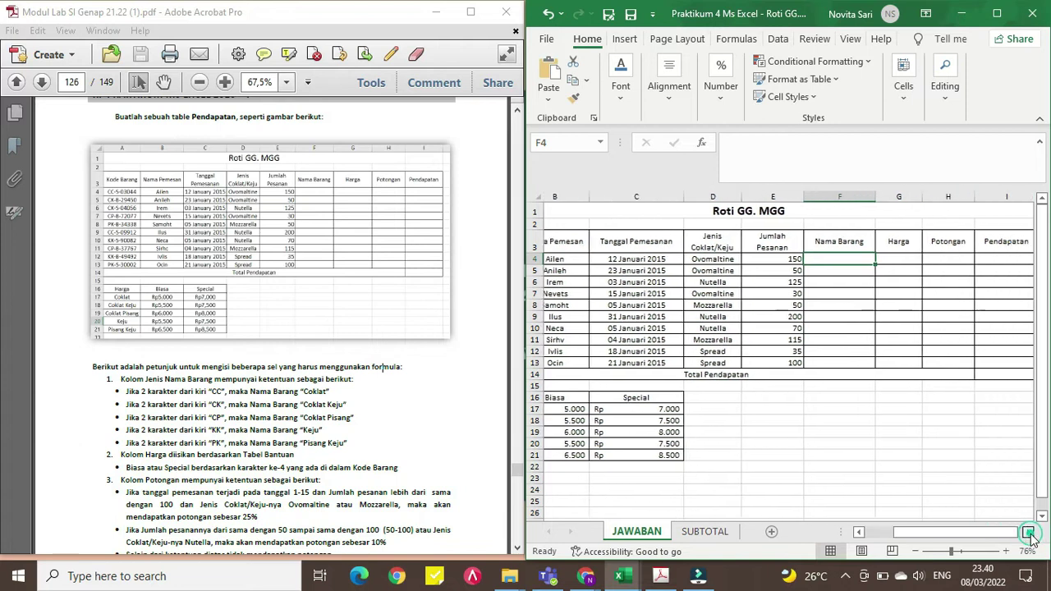
drag(809, 241, 813, 369)
drag(871, 255, 866, 291)
click(916, 243)
click(976, 247)
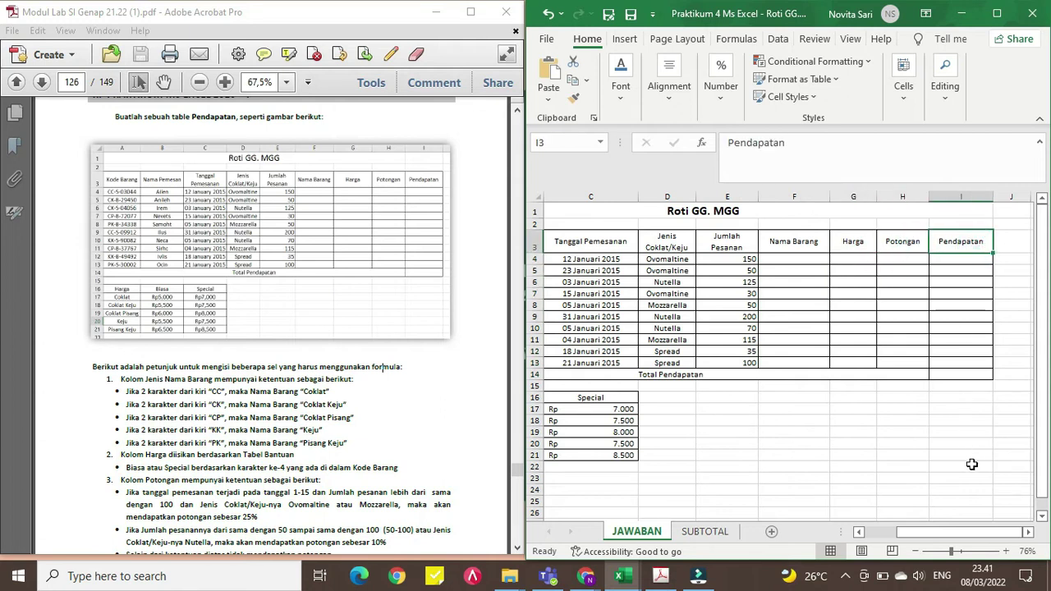
drag(974, 533, 943, 533)
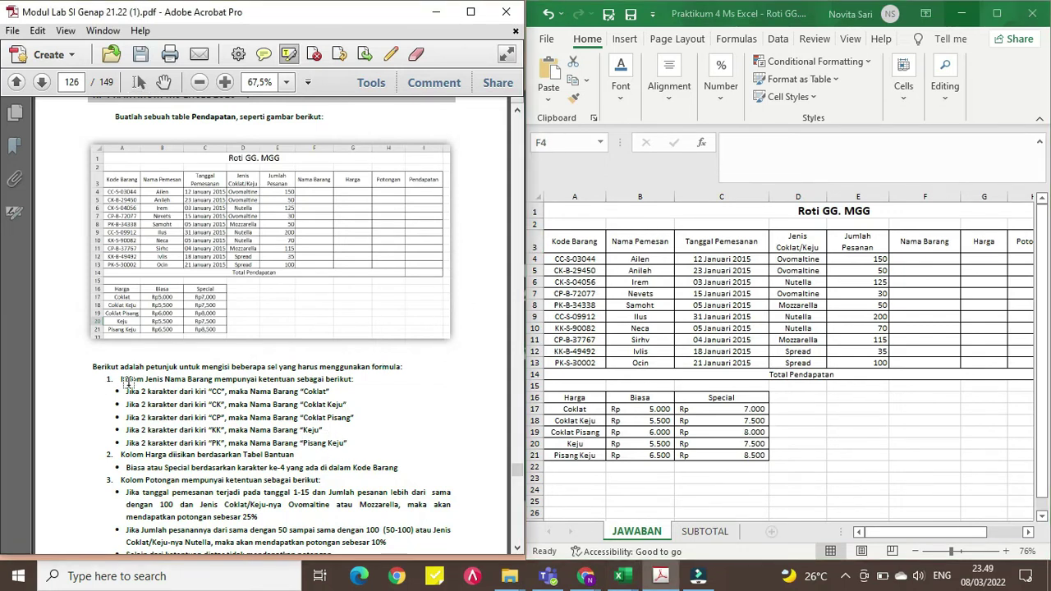
Step: Highlight the words "petunjuk" and "Nama Barang" in the PDF instructions and locate the matching column header in the worksheet
drag(146, 367, 173, 374)
scroll(144, 411, up, 1)
scroll(145, 412, down, 2)
scroll(132, 367, down, 1)
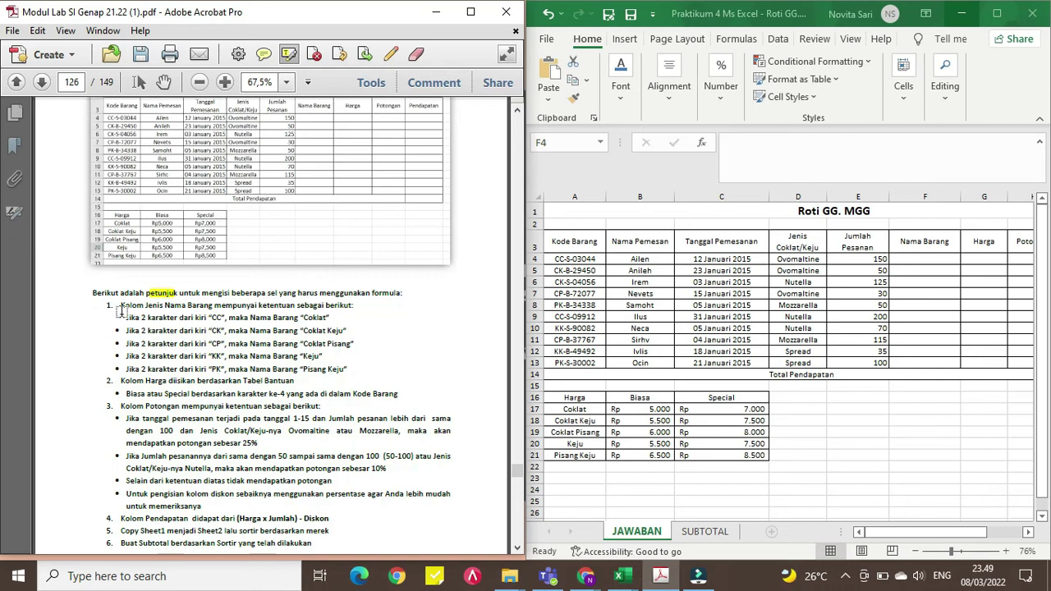
drag(170, 304, 212, 305)
click(930, 245)
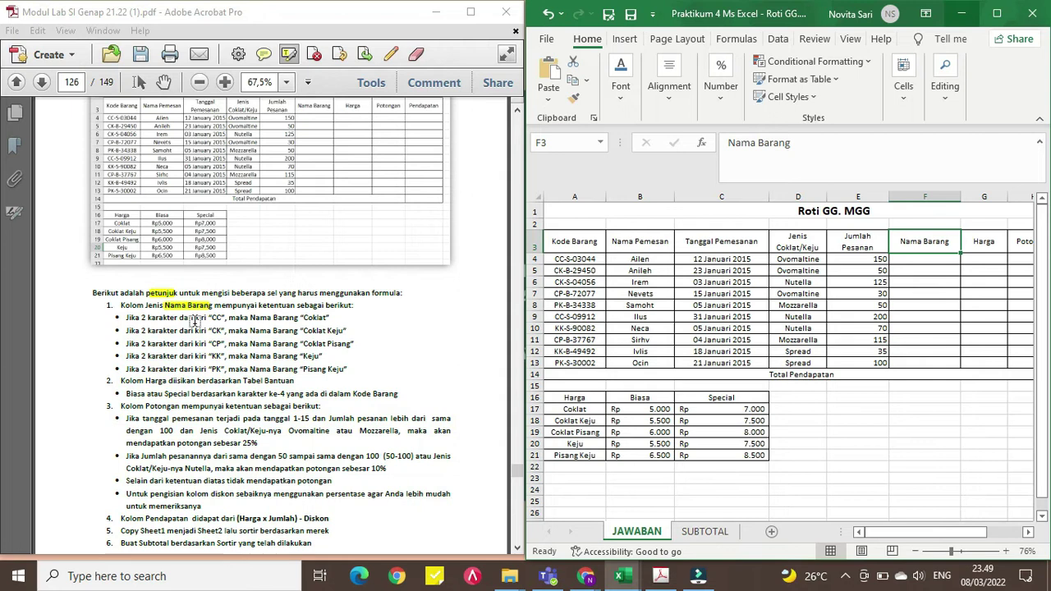
Step: Highlight the codes CC, CK, CP, KK and PK and their corresponding item names in the Nama Barang rules
drag(206, 320, 227, 320)
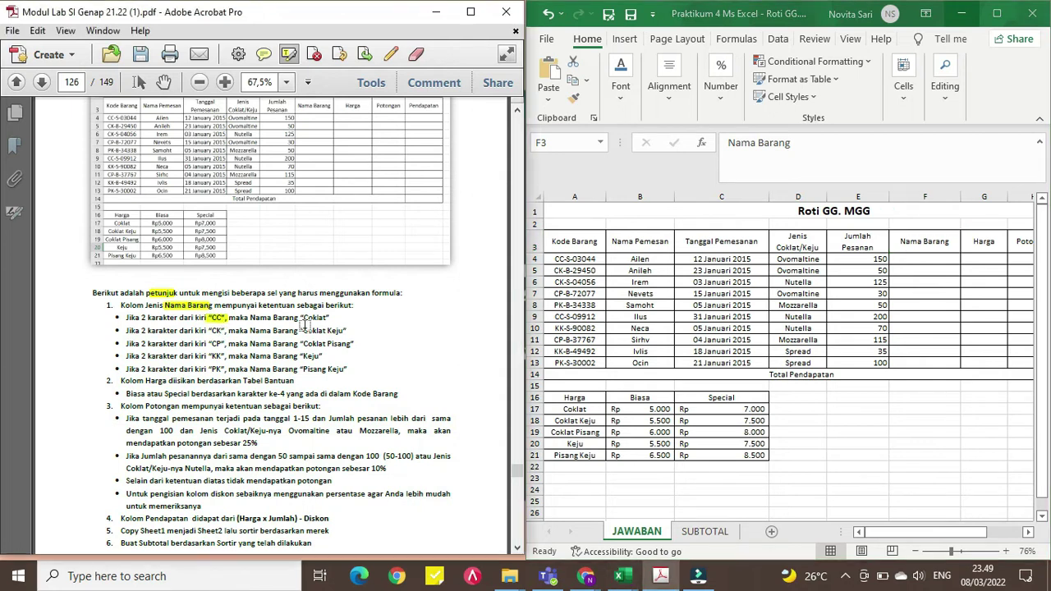
drag(304, 316, 327, 317)
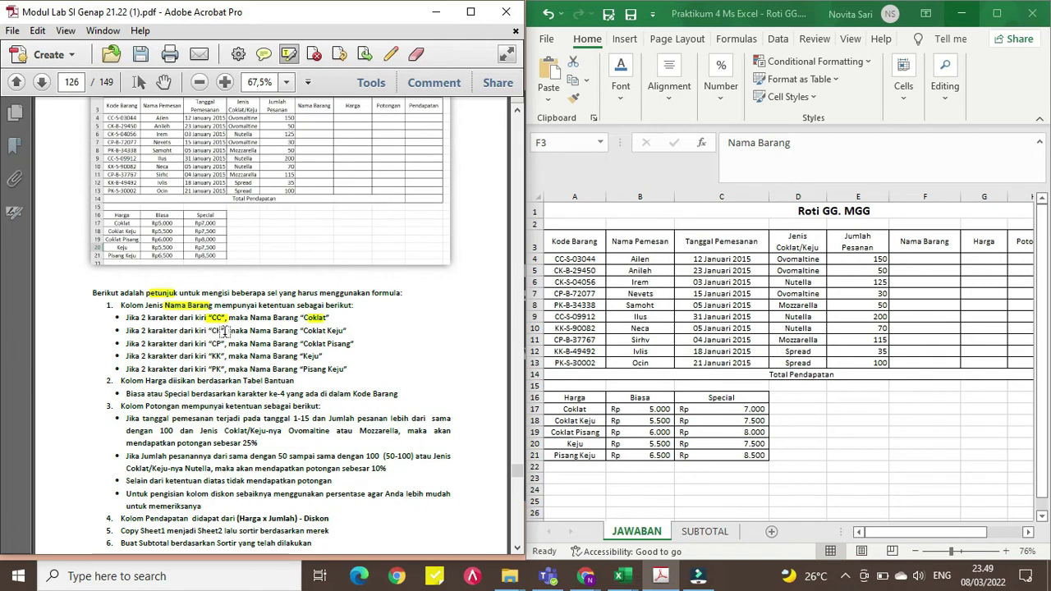
drag(207, 330, 225, 330)
drag(300, 330, 347, 330)
drag(208, 343, 226, 344)
drag(301, 343, 350, 345)
drag(208, 356, 223, 355)
drag(302, 356, 321, 357)
drag(210, 369, 224, 369)
drag(301, 369, 344, 370)
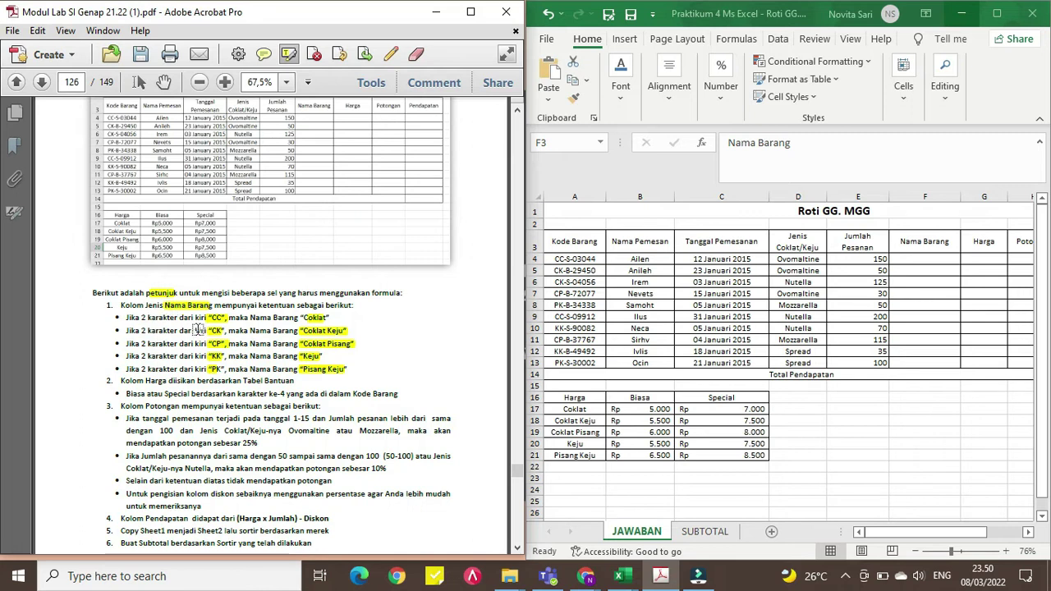
Step: Highlight "Jika 2" and the "CC", maka" part of the first Nama Barang rule in the PDF
scroll(239, 341, up, 1)
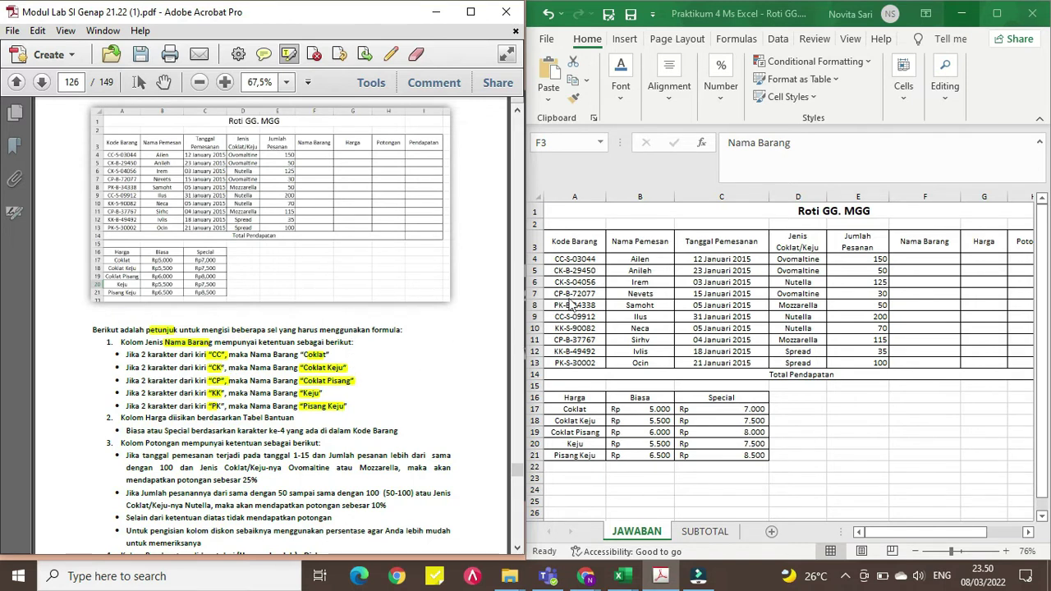
click(895, 249)
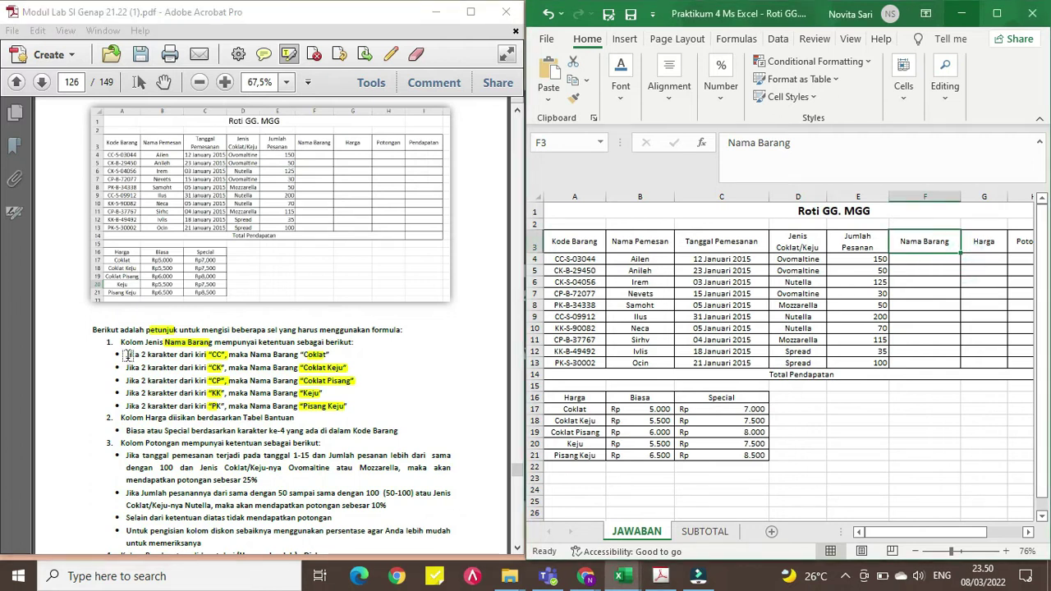
drag(124, 355, 144, 355)
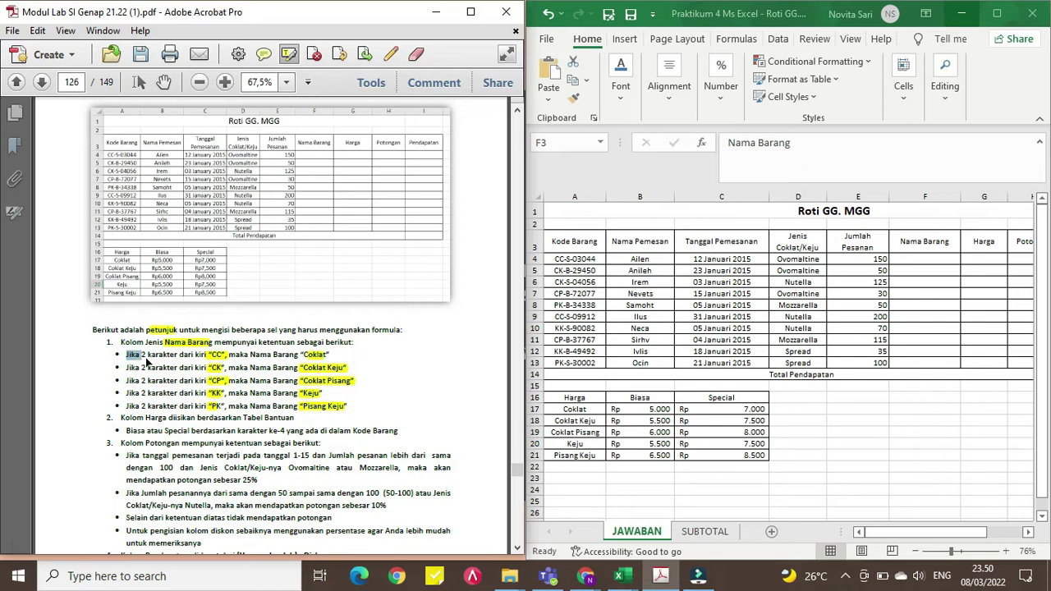
drag(250, 355, 205, 355)
Step: Search for the IF function and insert it in cell F4 of the Nama Barang column
click(912, 260)
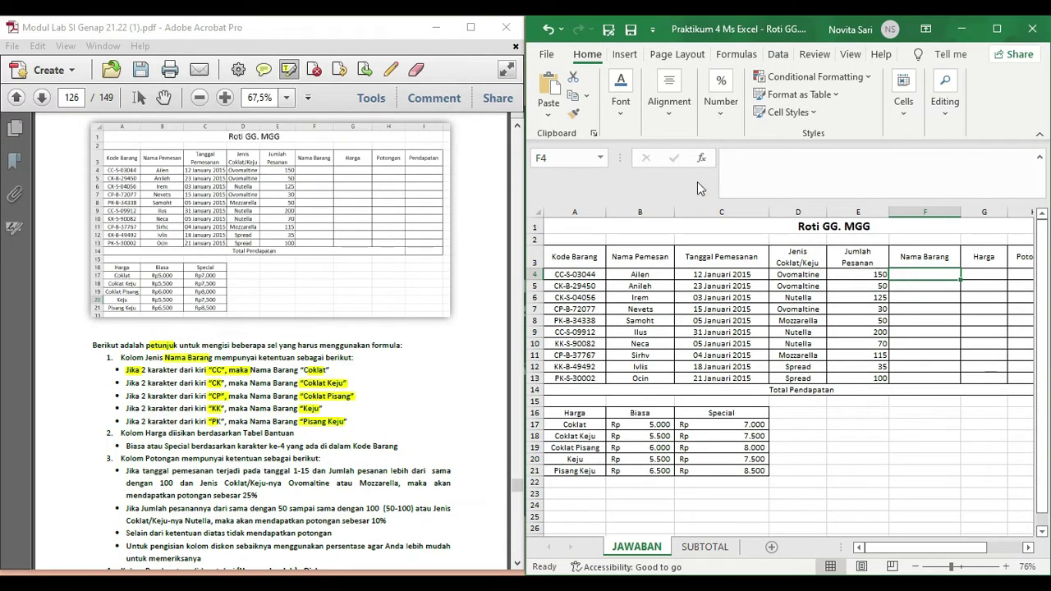
click(702, 159)
click(688, 345)
drag(688, 345, 651, 338)
key(BackSpace)
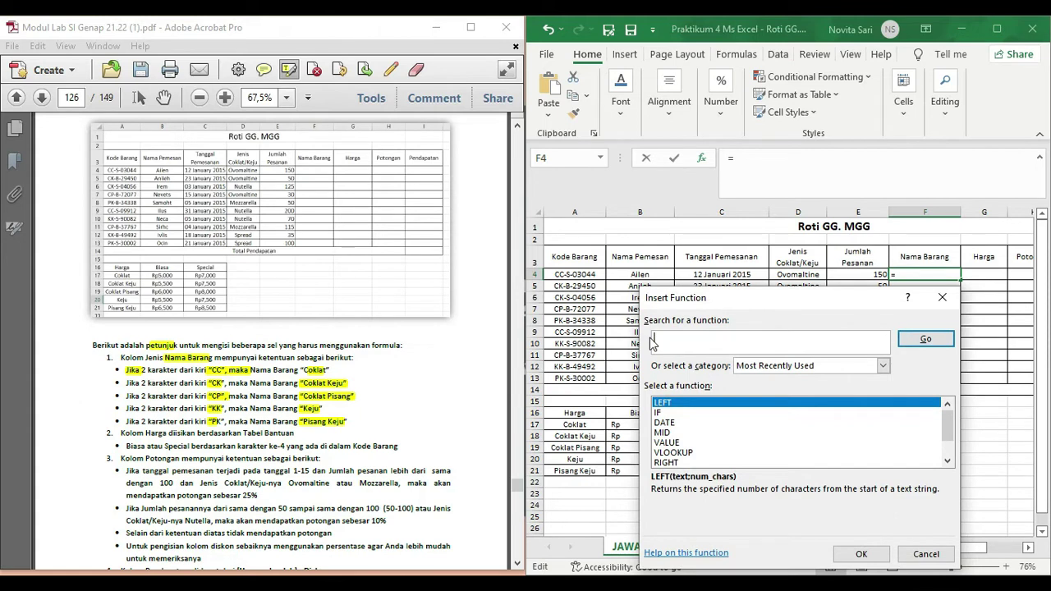
click(903, 347)
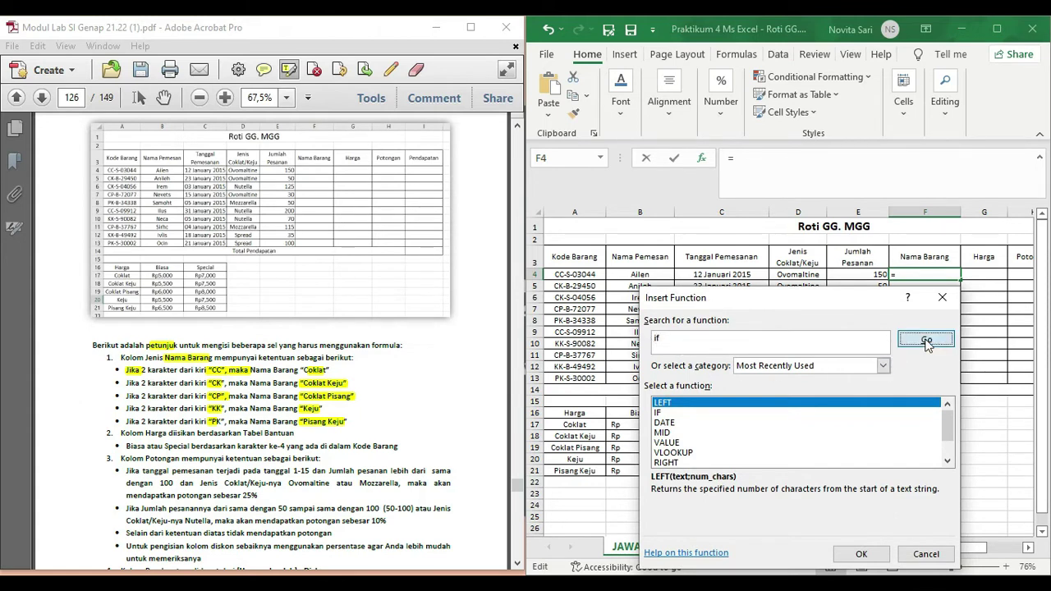
click(860, 554)
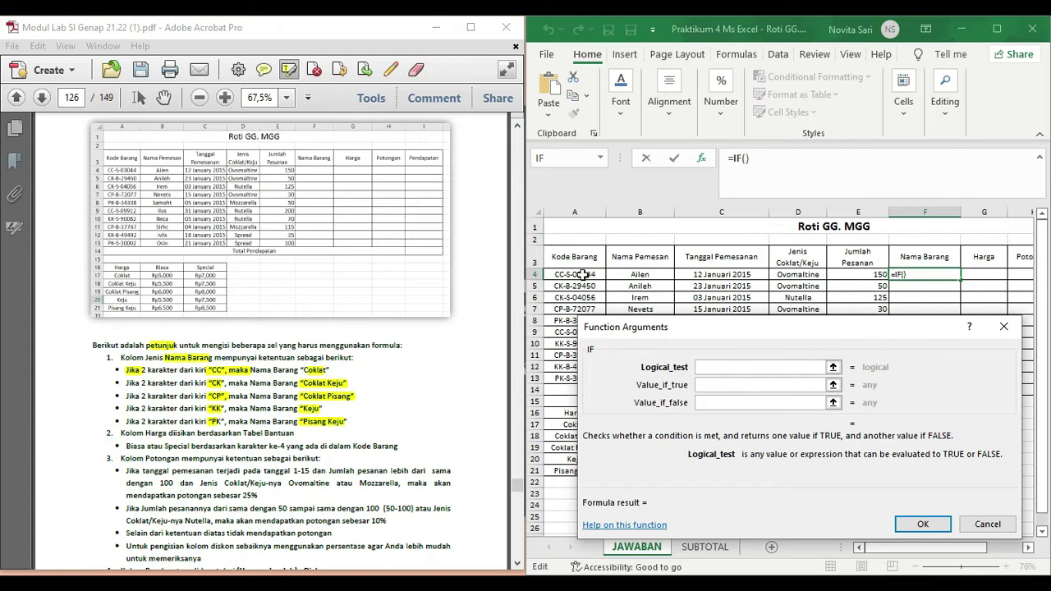
Step: Nest a LEFT function in the IF's logical test, taking 2 characters from cell A4
click(600, 158)
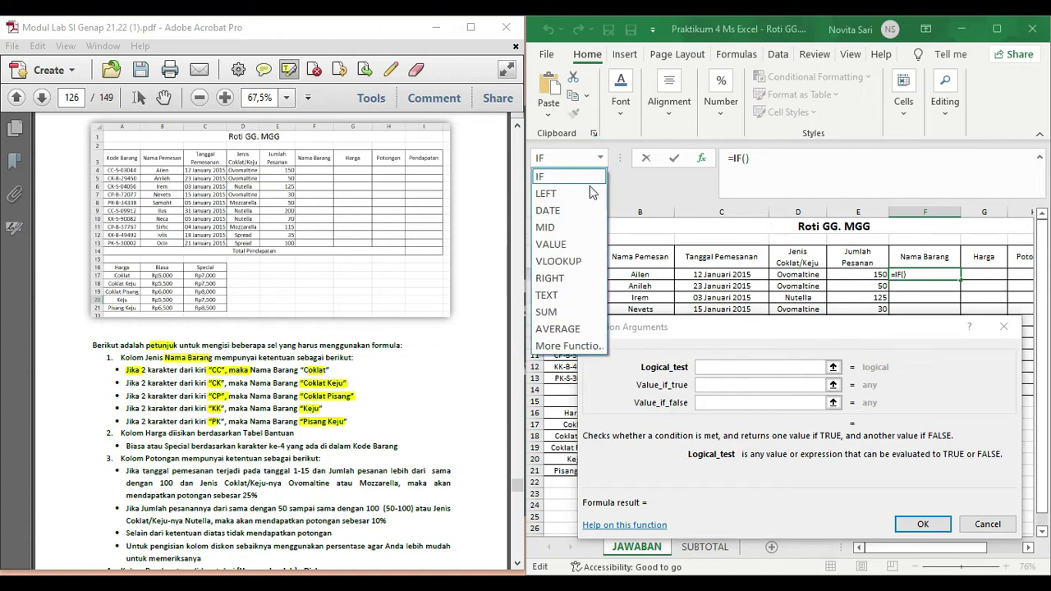
click(558, 177)
click(720, 368)
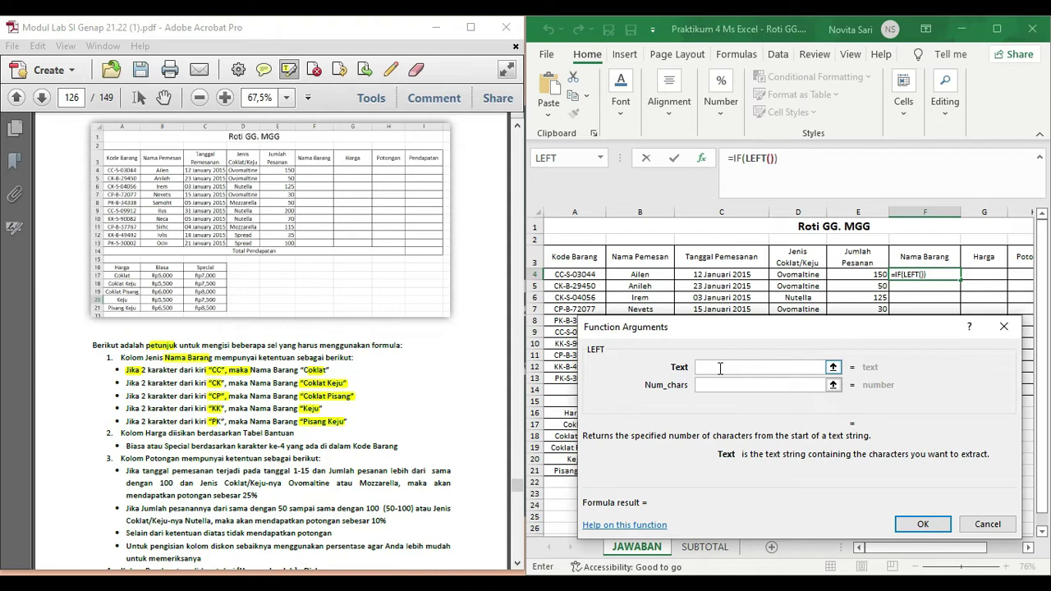
click(574, 276)
click(721, 386)
click(719, 385)
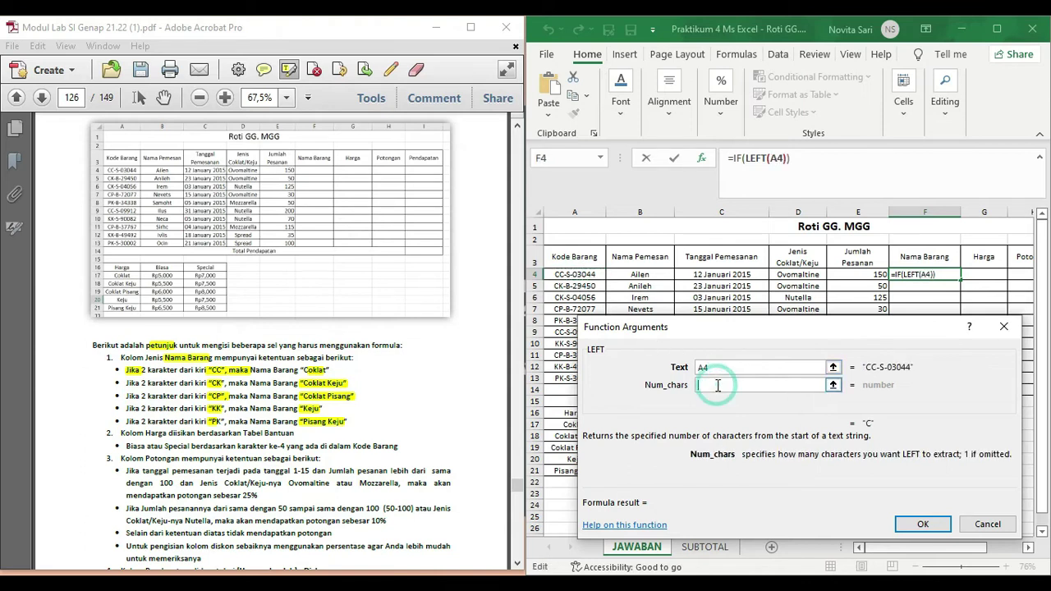
text(2)
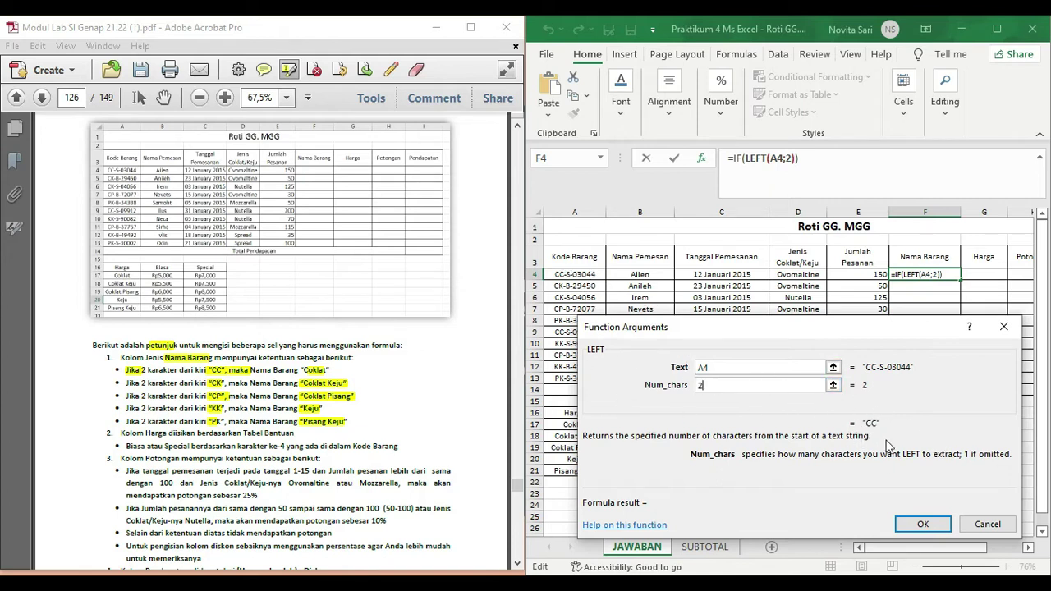
Step: Complete the outer IF's logical test as LEFT(A4;2)="CC" and set its true value to "COKLAT"
click(742, 158)
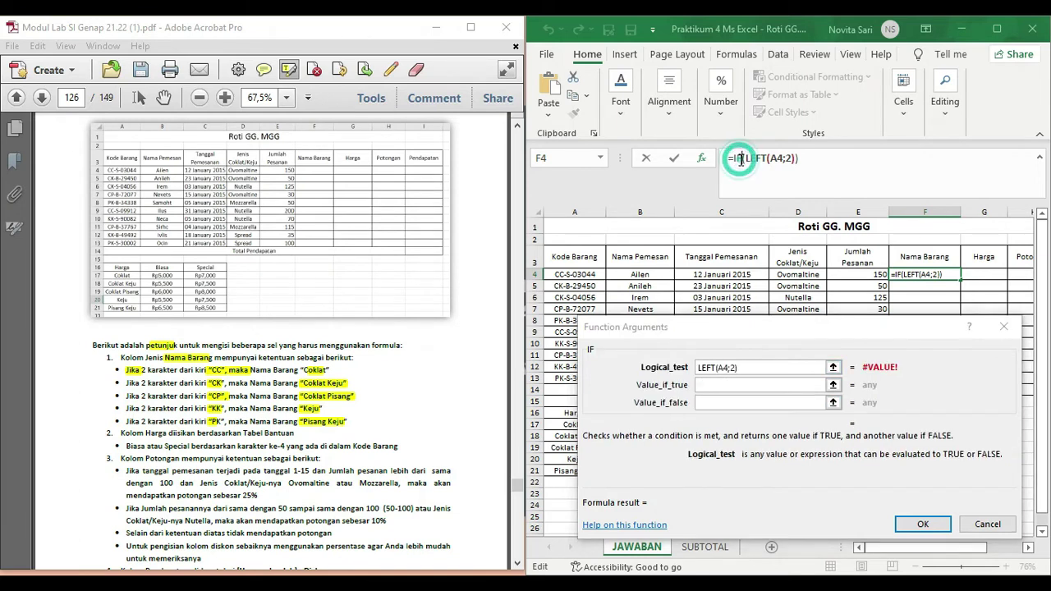
click(753, 369)
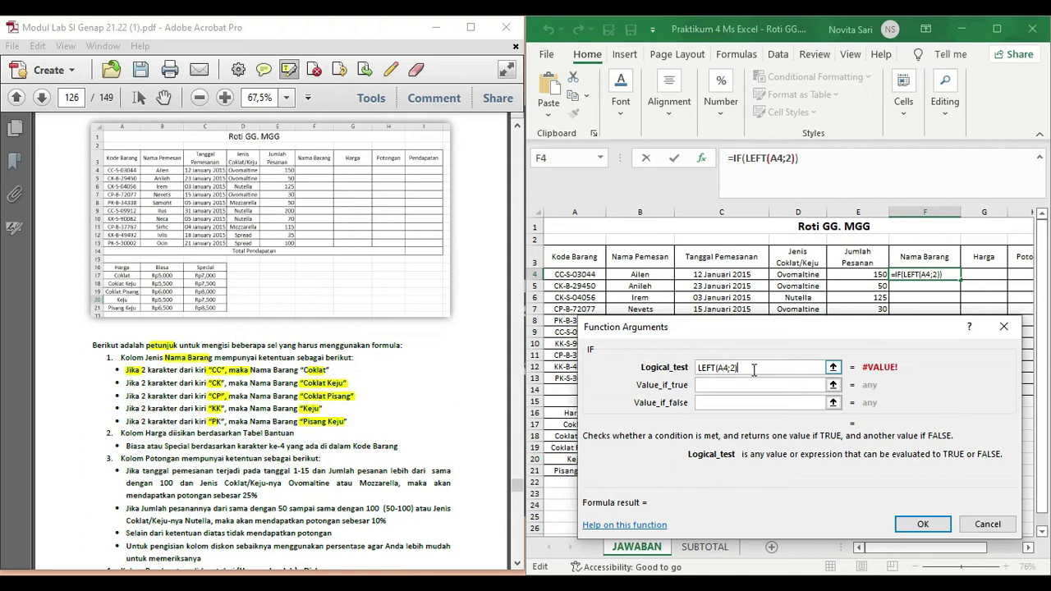
text(="CC)
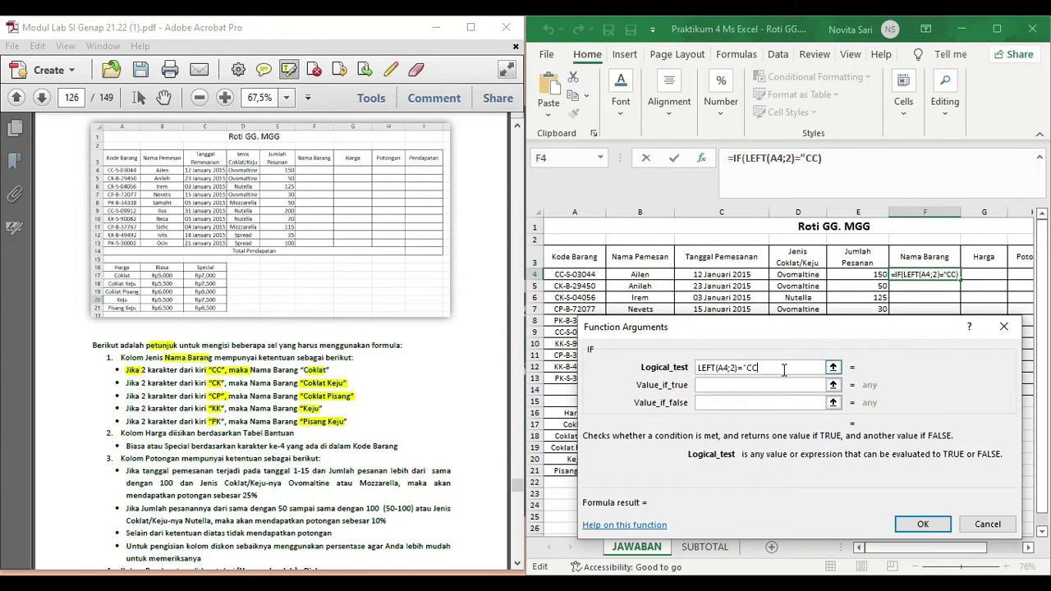
text(")
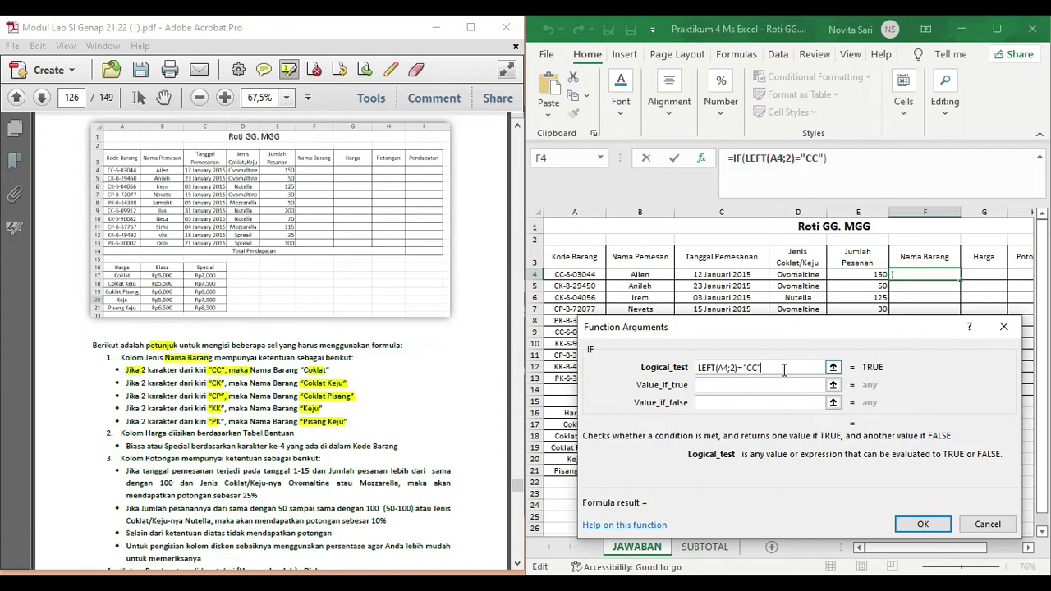
click(786, 385)
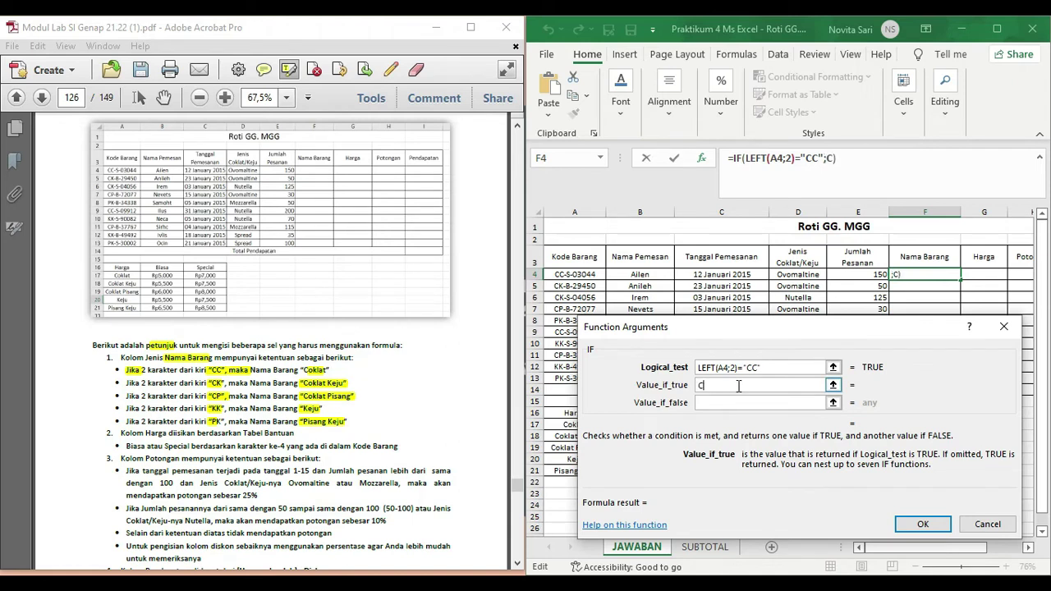
text(COKLAT)
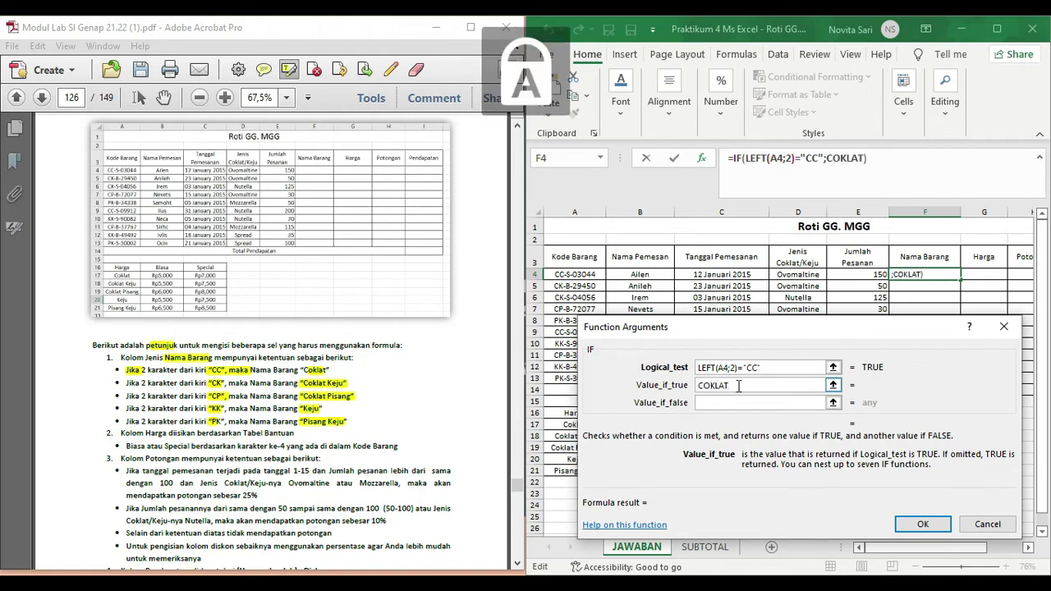
click(739, 401)
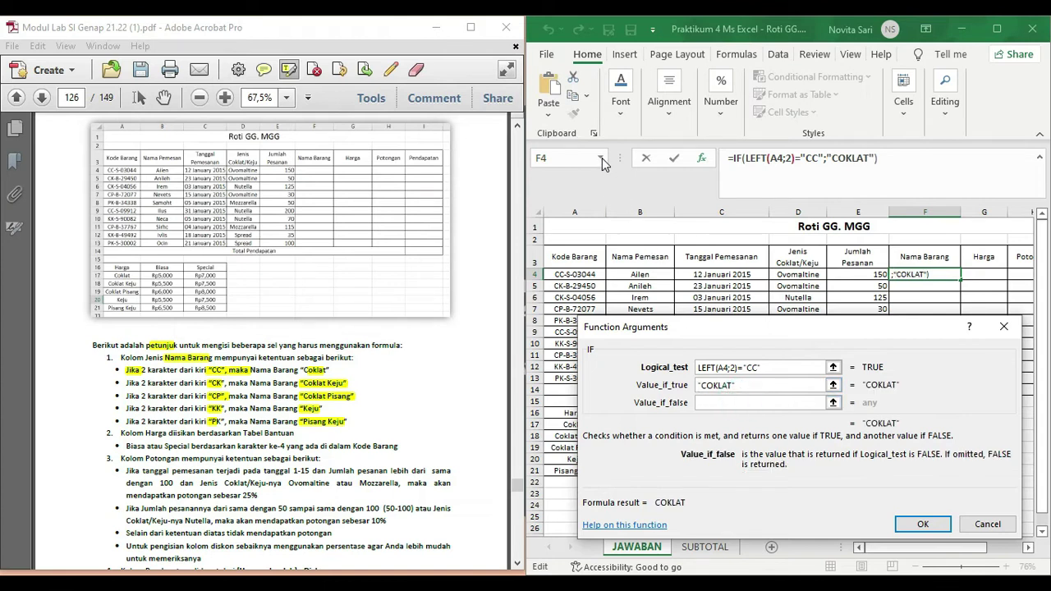
Step: Nest a second IF as the false value and start its logical test with LEFT of cell A4, 2 characters
click(602, 158)
click(581, 195)
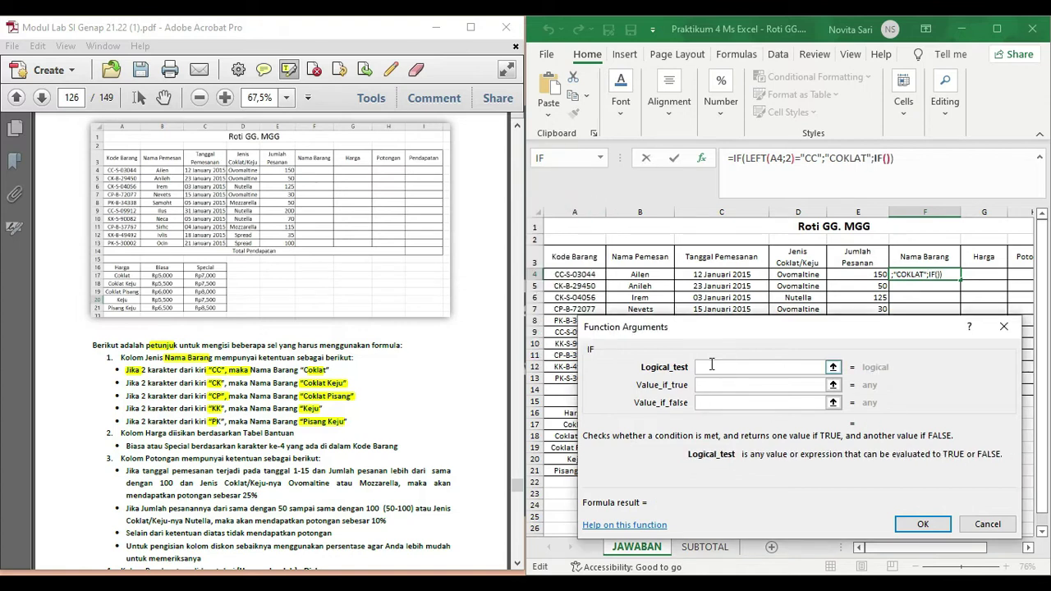
click(600, 158)
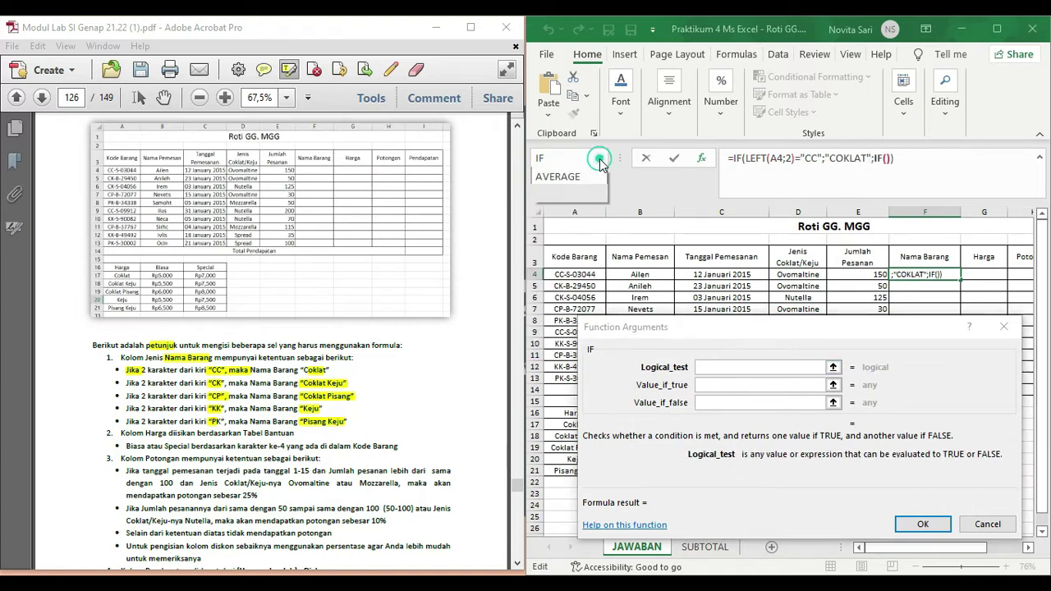
click(584, 196)
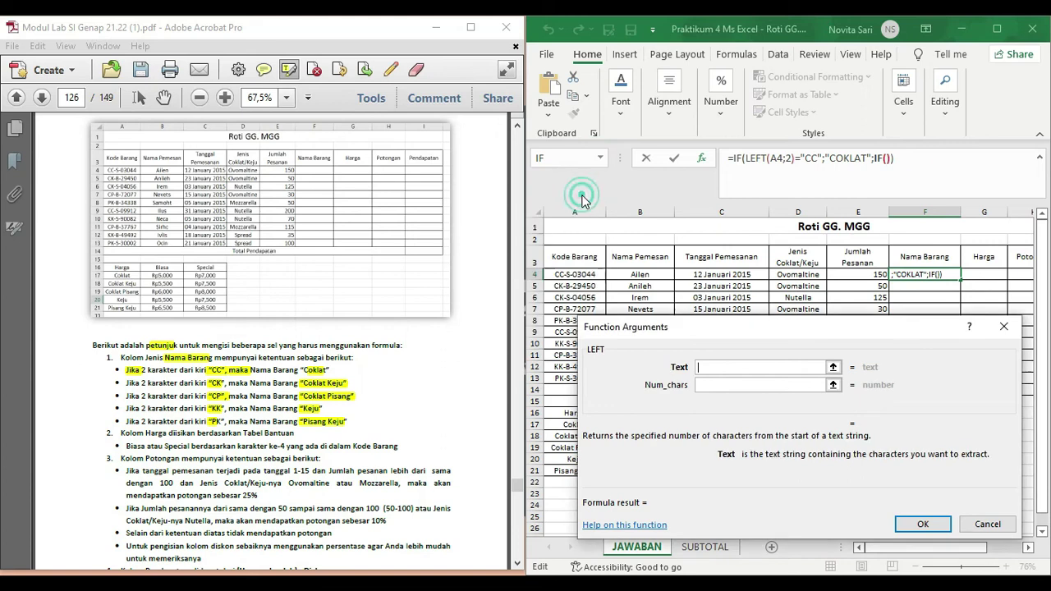
click(588, 278)
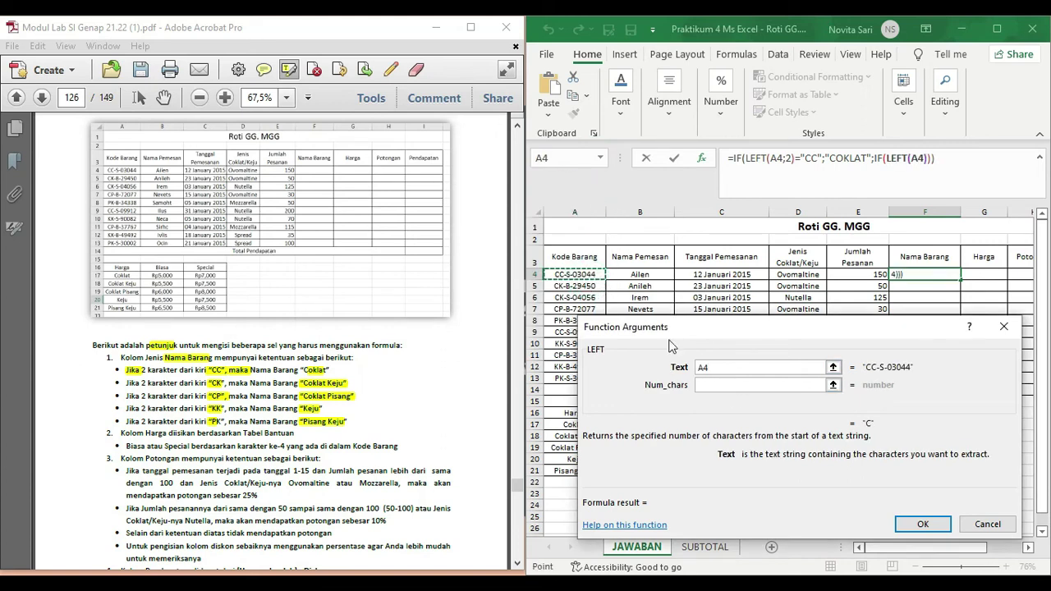
click(735, 384)
text(2)
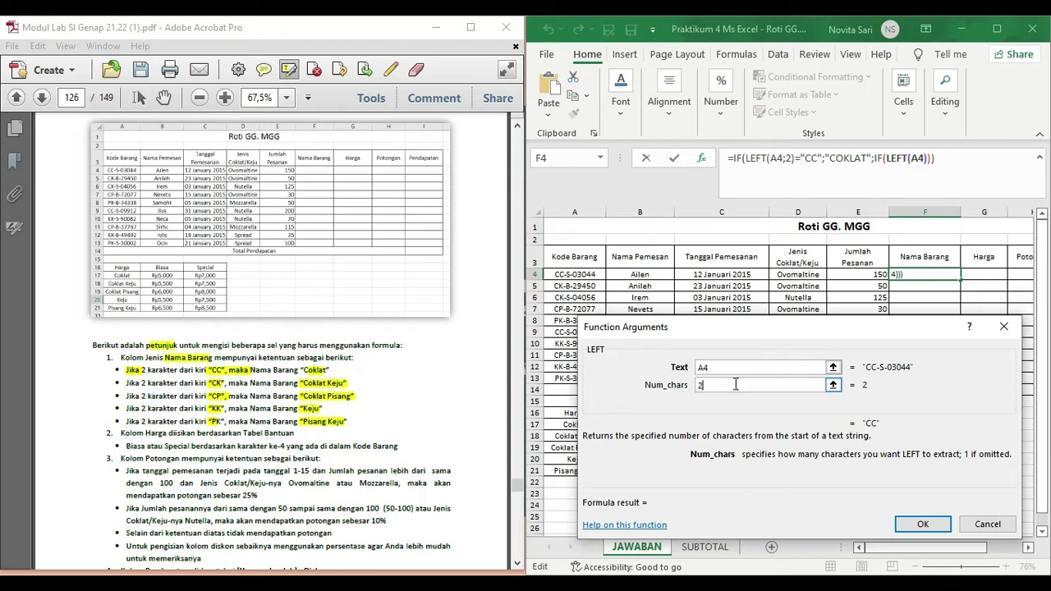
Step: Complete the second IF's logical test as LEFT(A4;2)="CK"
click(879, 162)
click(773, 367)
text(=)
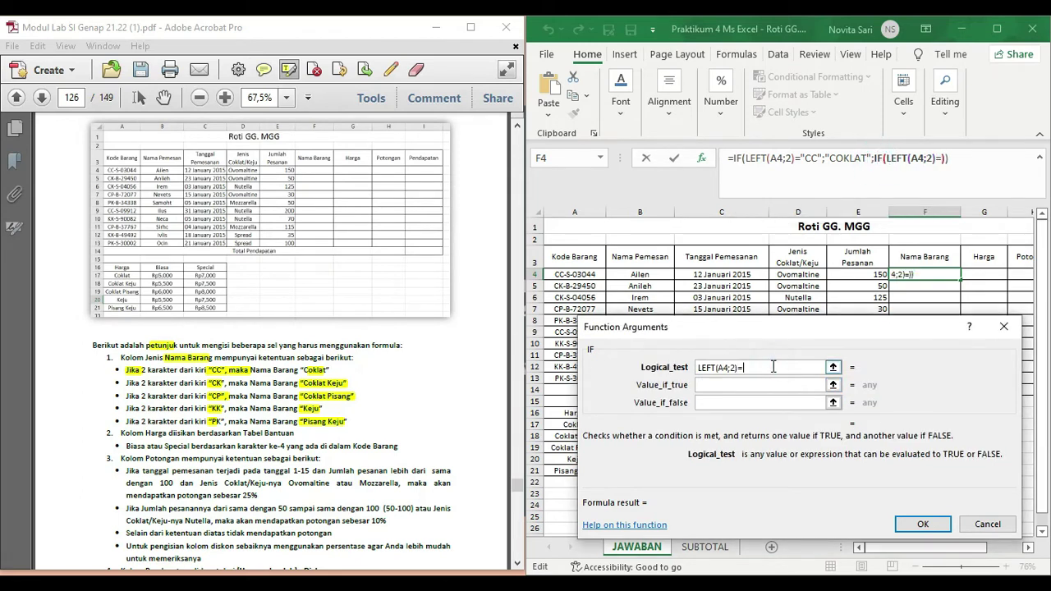
text("ck)
key(BackSpace)
key(BackSpace)
key(BackSpace)
text(CL)
key(BackSpace)
text(K")
Step: Set the second IF's true value to "COKLAT KEJU"
click(767, 389)
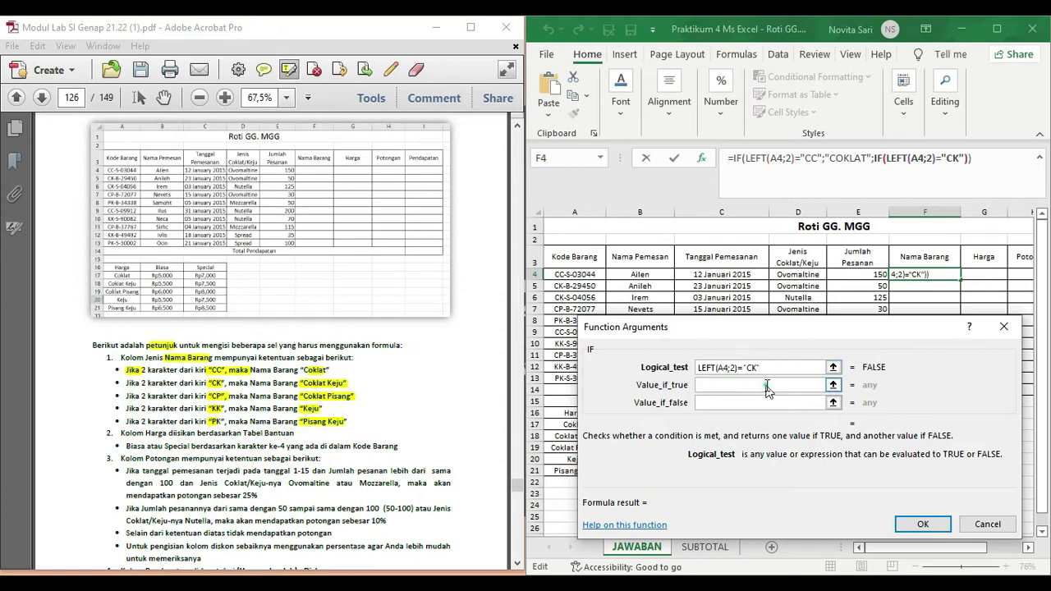
click(767, 386)
text("c)
key(BackSpace)
text(COKLAT KEJU")
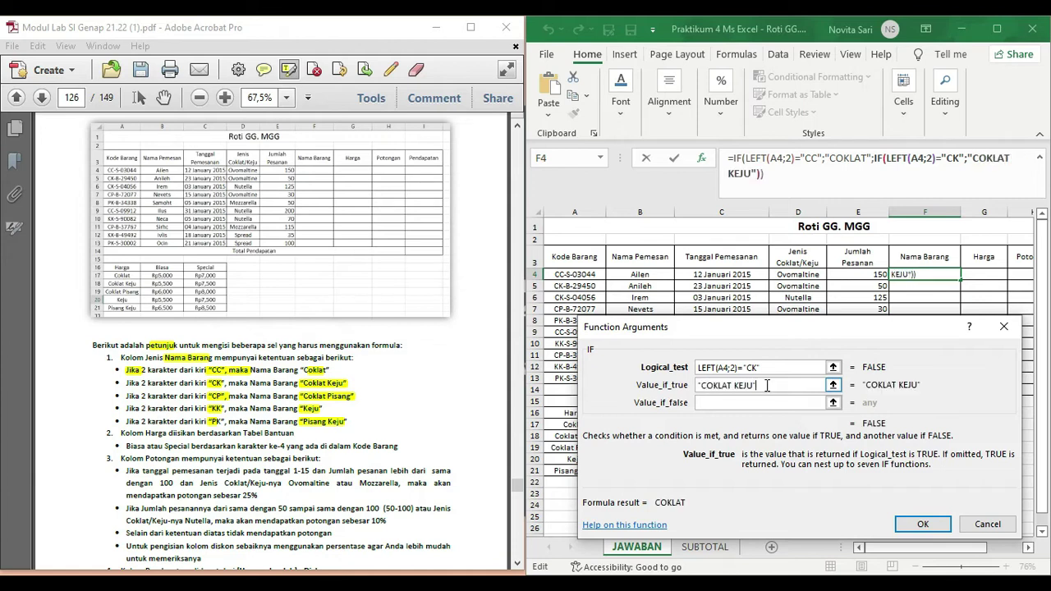
Step: Nest a third IF as the second IF's false value and start its logical test with LEFT of cell A4, 2 characters
click(764, 405)
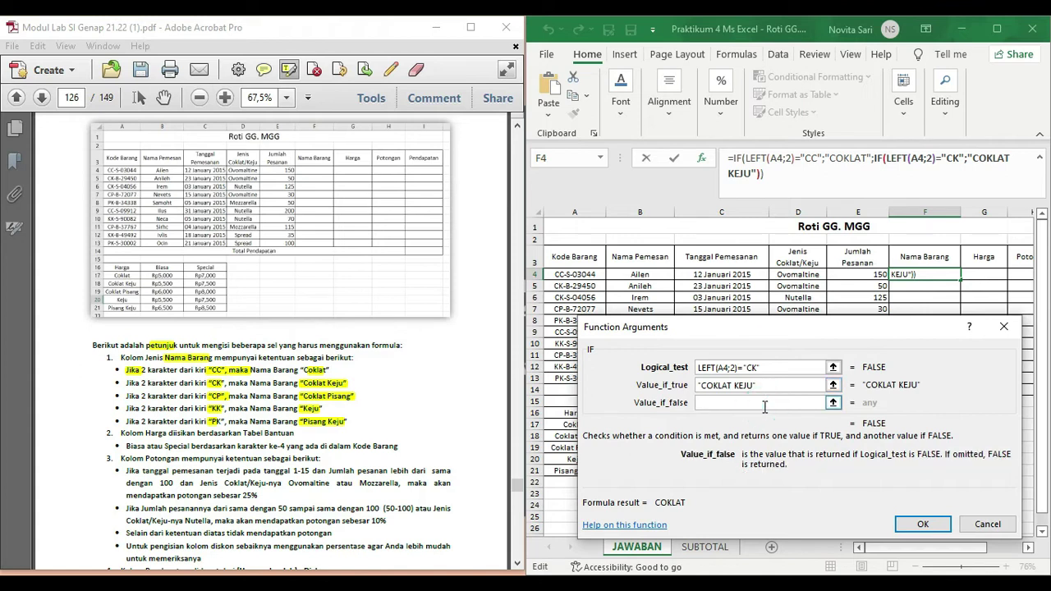
click(600, 158)
click(588, 194)
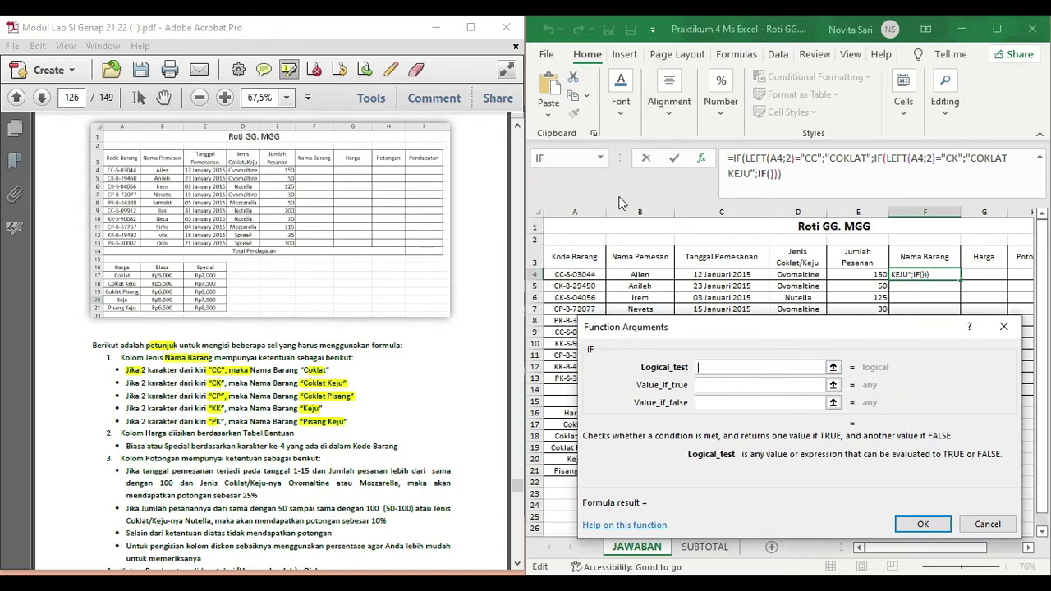
click(600, 157)
click(597, 200)
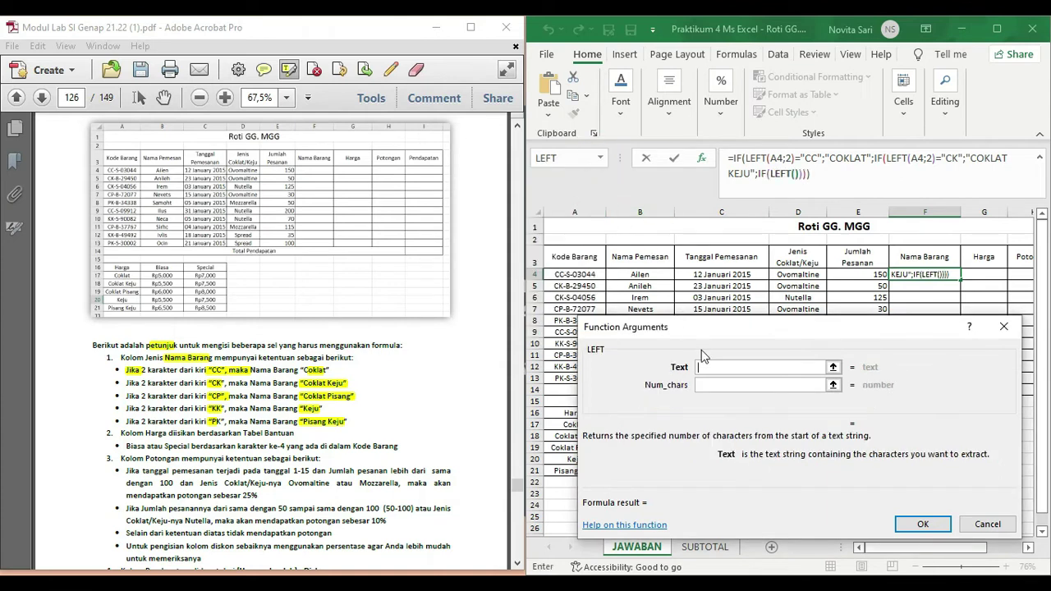
click(584, 273)
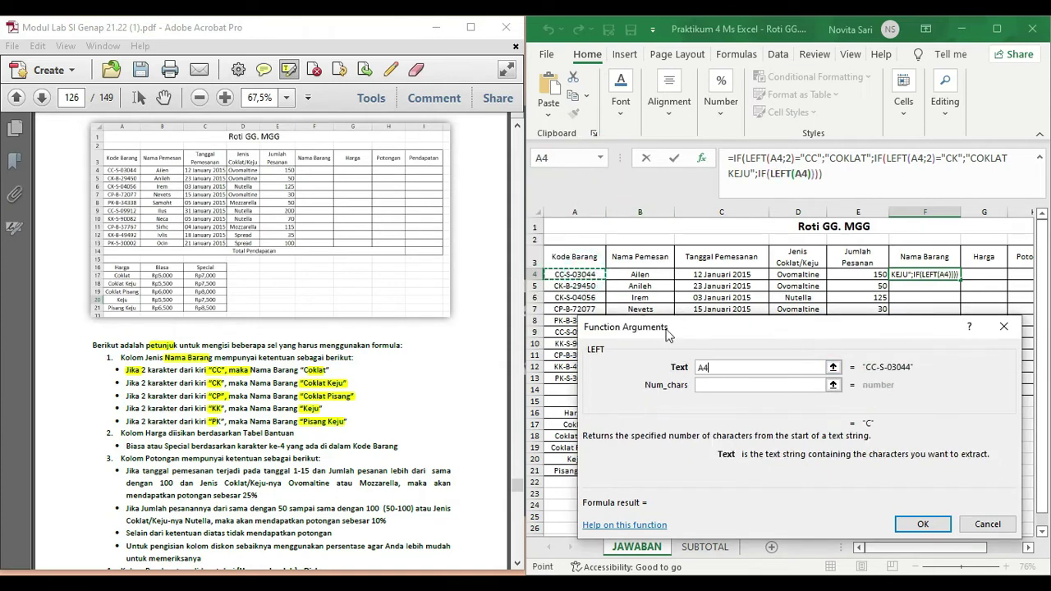
click(707, 384)
text(2)
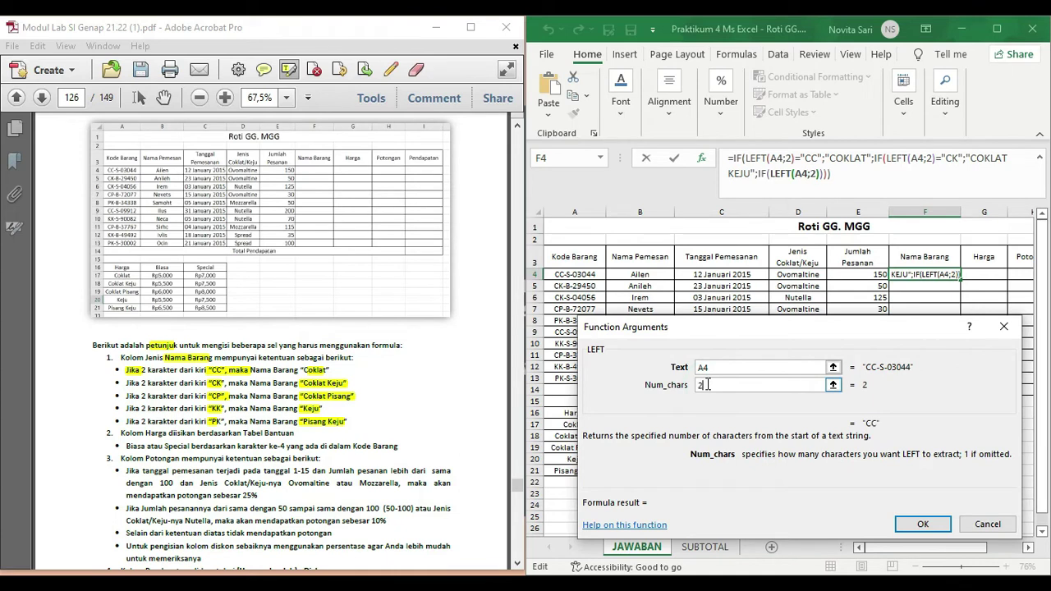
Step: Return to the third IF's arguments and complete its logical test as LEFT(A4;2)="CP"
click(761, 174)
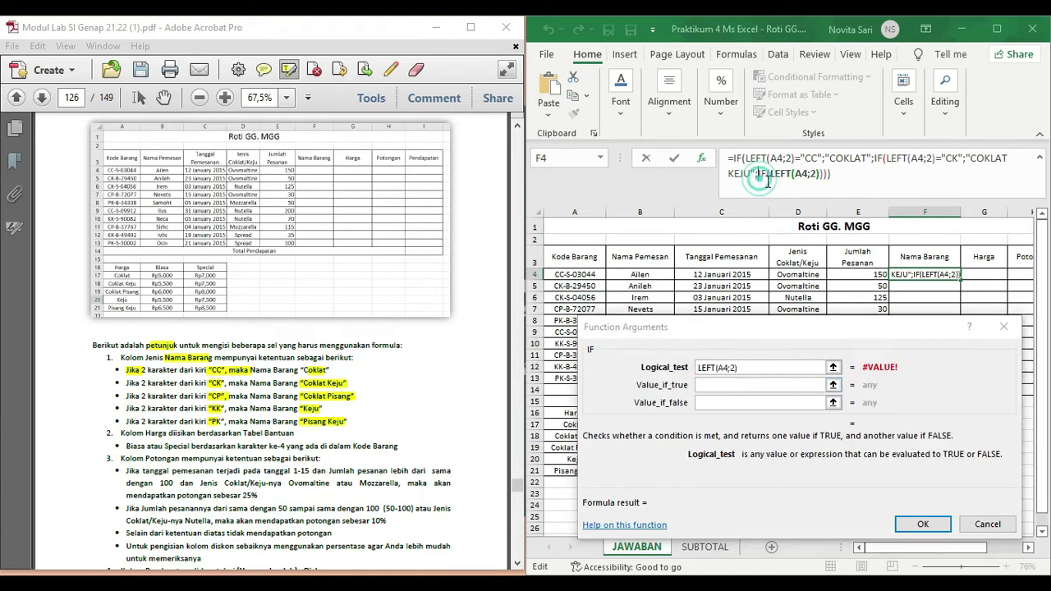
click(767, 367)
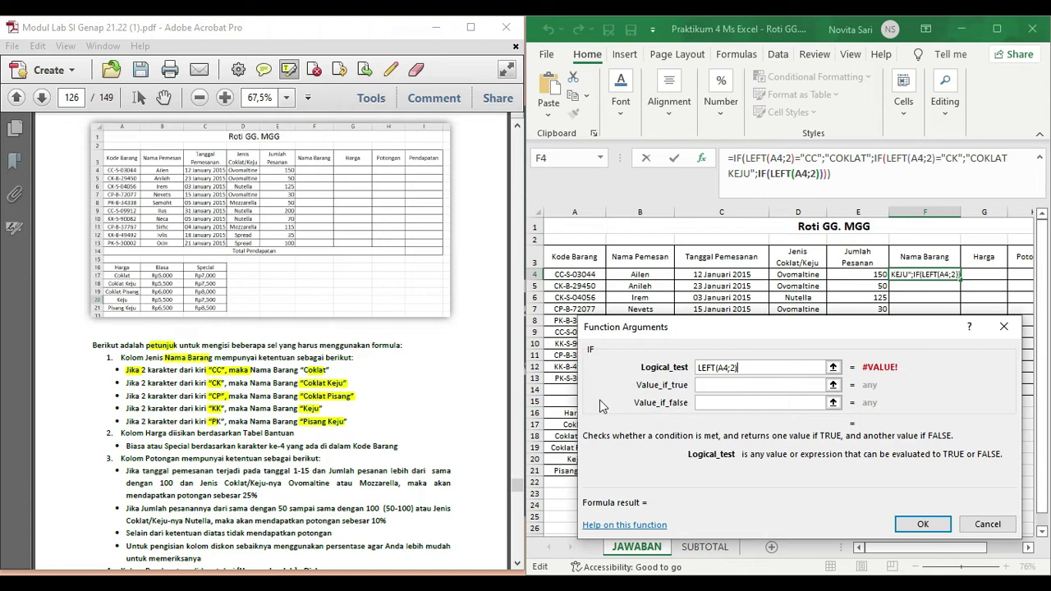
text(="CP")
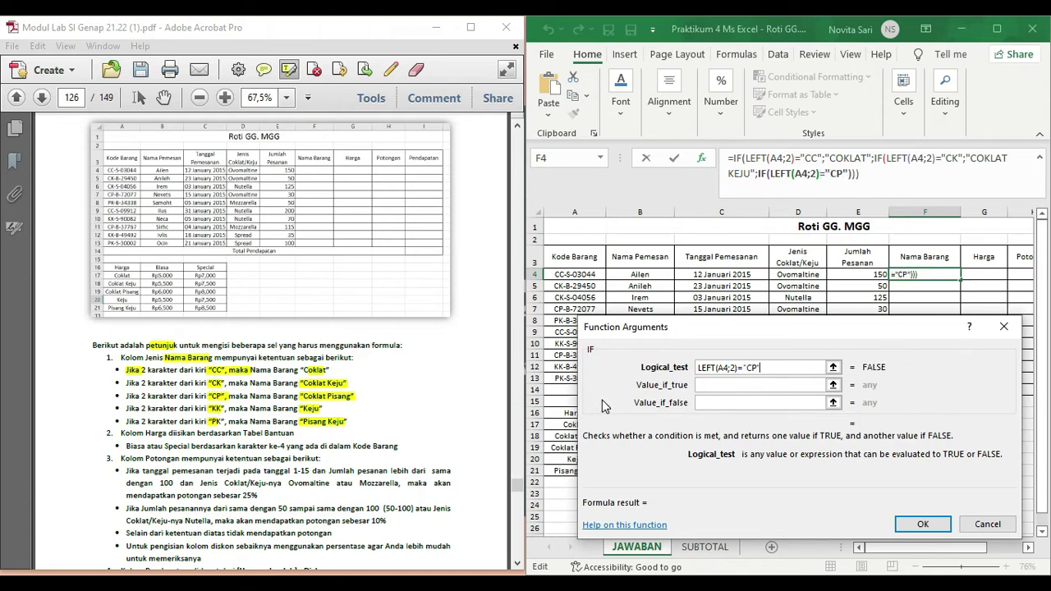
Step: Set the third IF's true value to "COKLAT PISANG"
click(714, 384)
text(COKL)
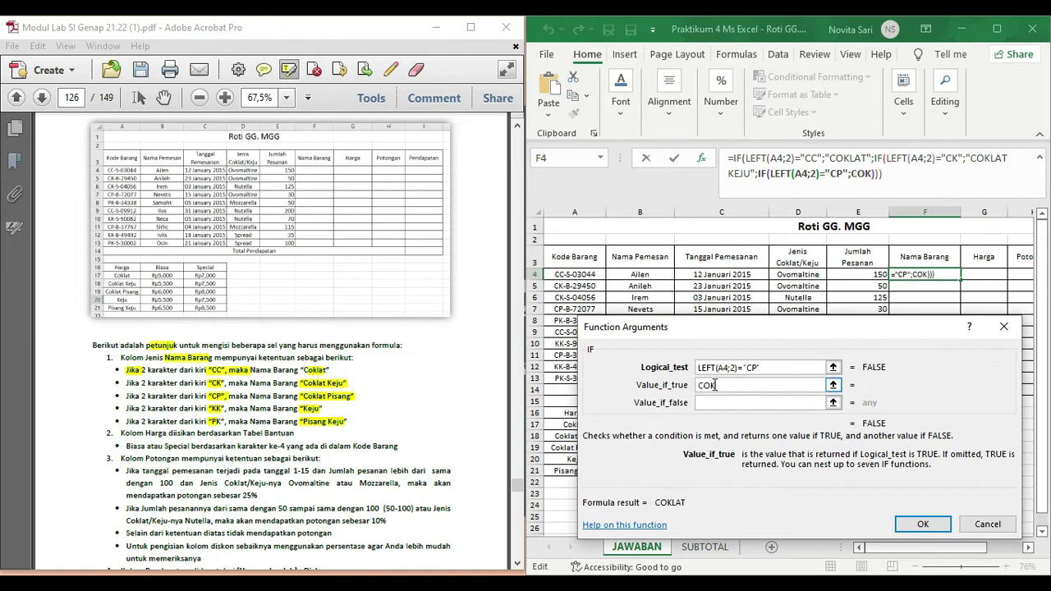
key(BackSpace)
key(BackSpace)
key(BackSpace)
key(BackSpace)
text(")
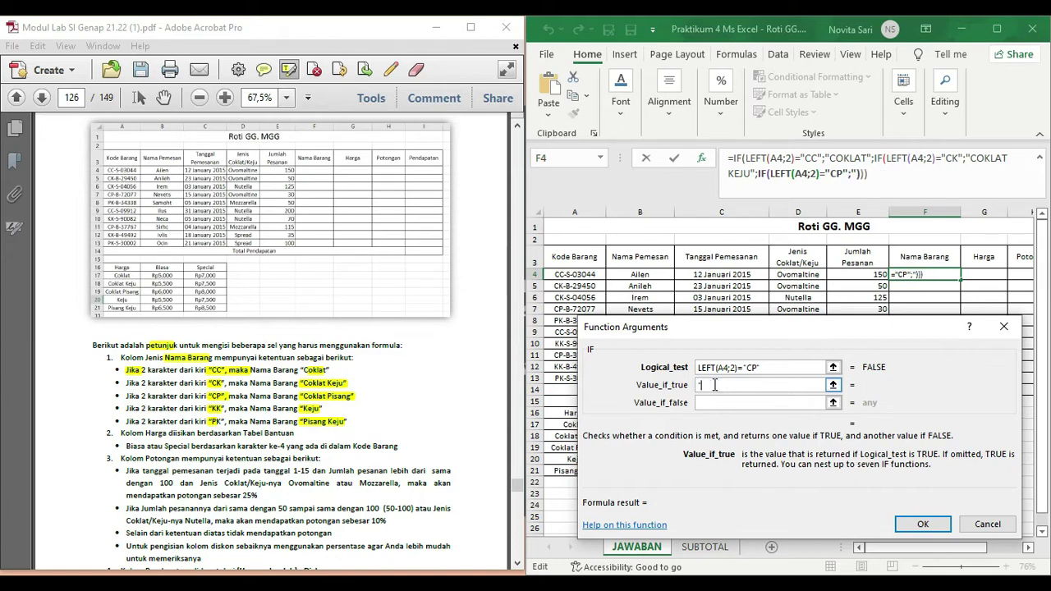
text(cCOKLA)
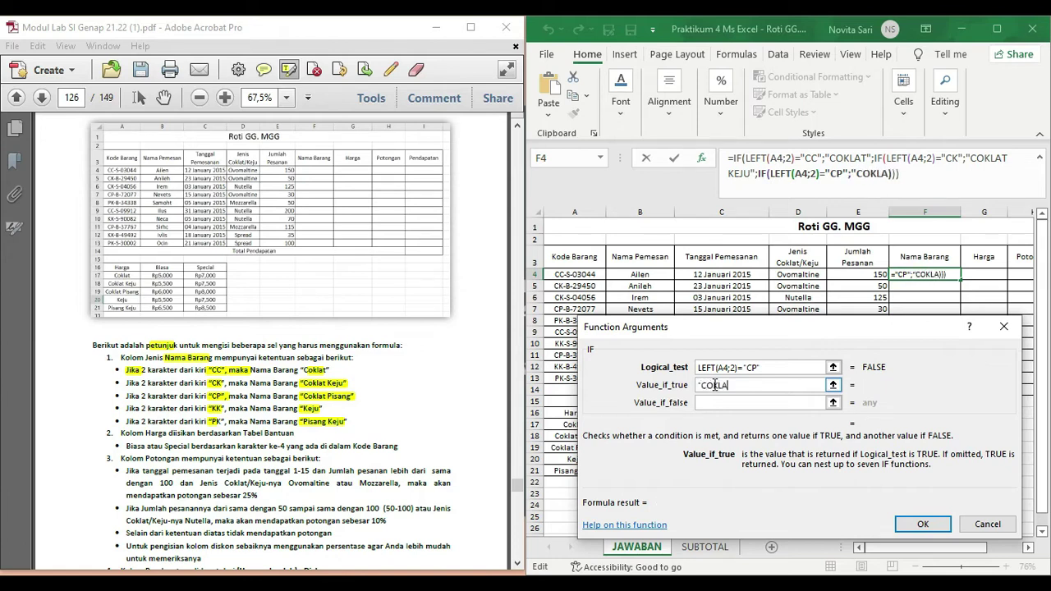
text(T PISA)
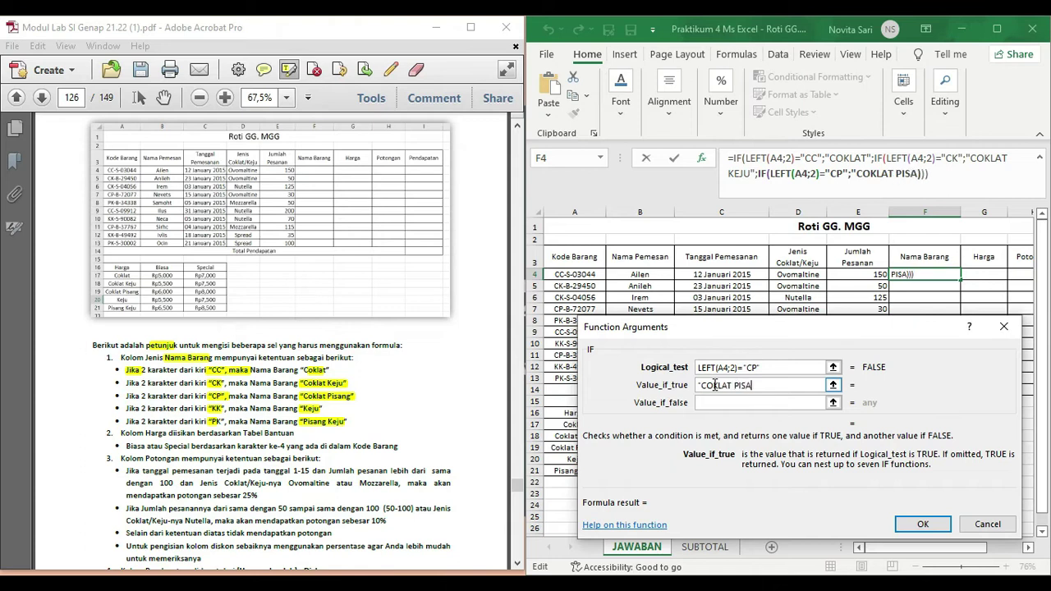
text(NG")
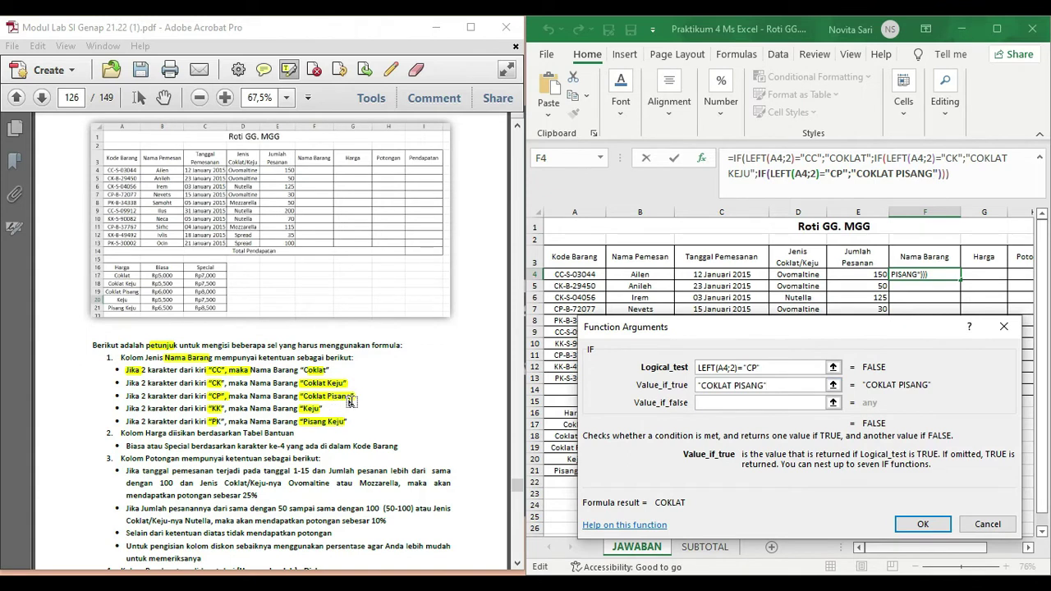
Step: Nest a fourth IF as the third IF's false value and start its logical test with LEFT of cell A4, 2 characters
click(729, 405)
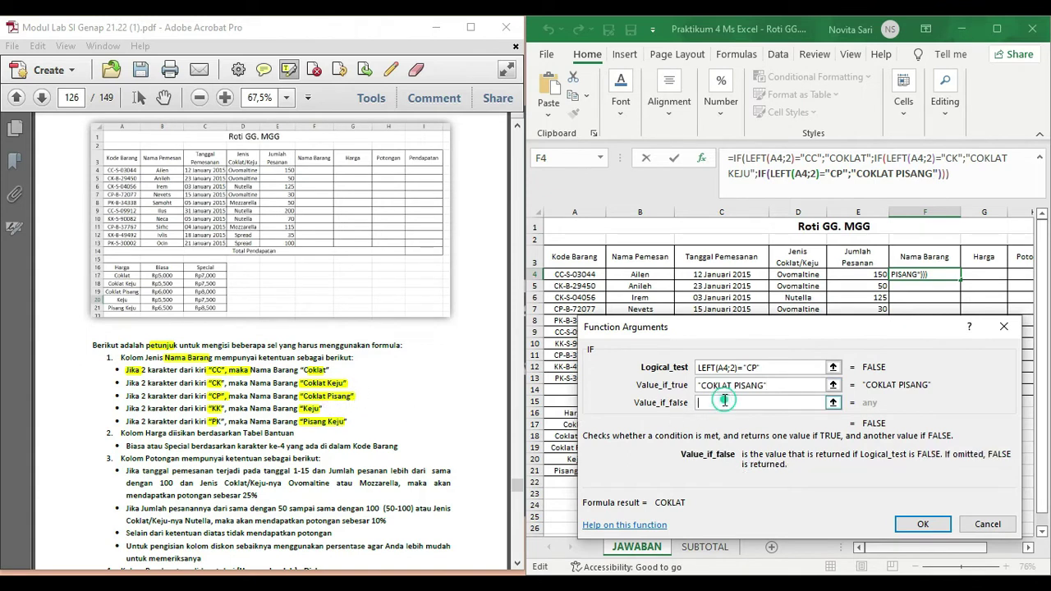
click(601, 160)
click(588, 192)
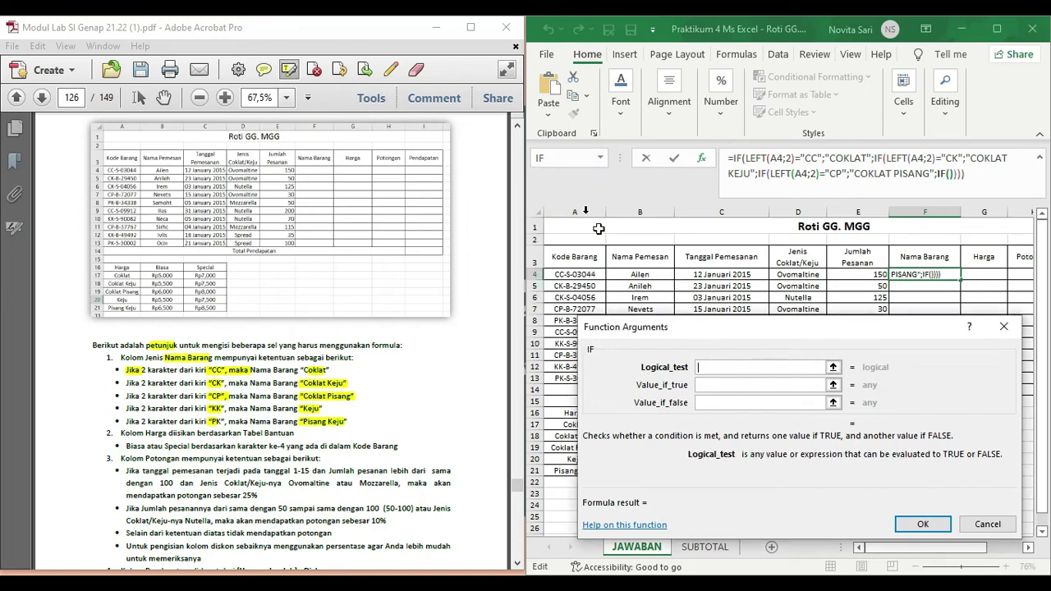
click(601, 158)
click(591, 196)
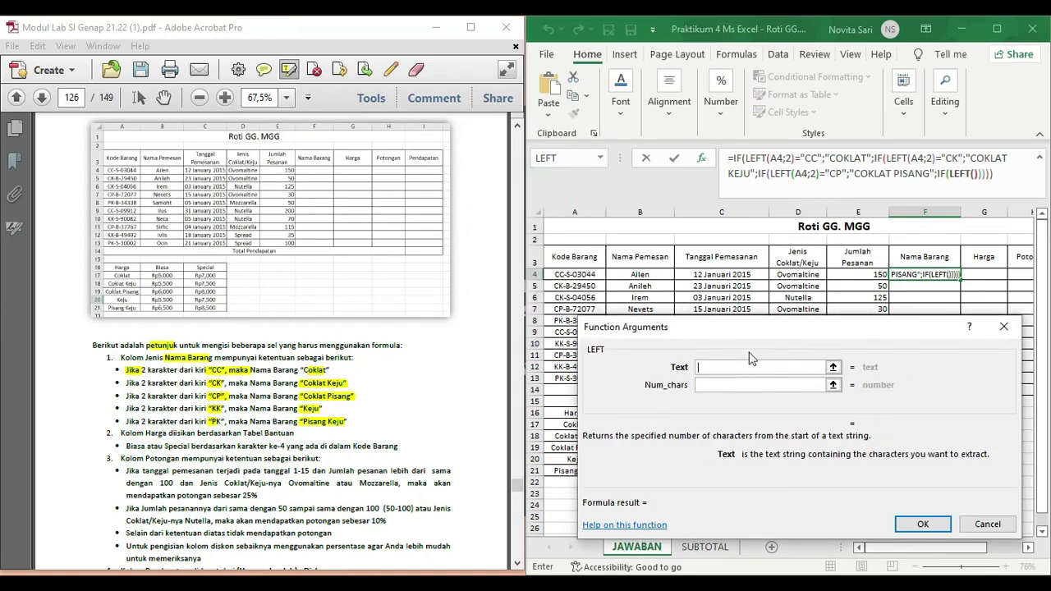
click(591, 274)
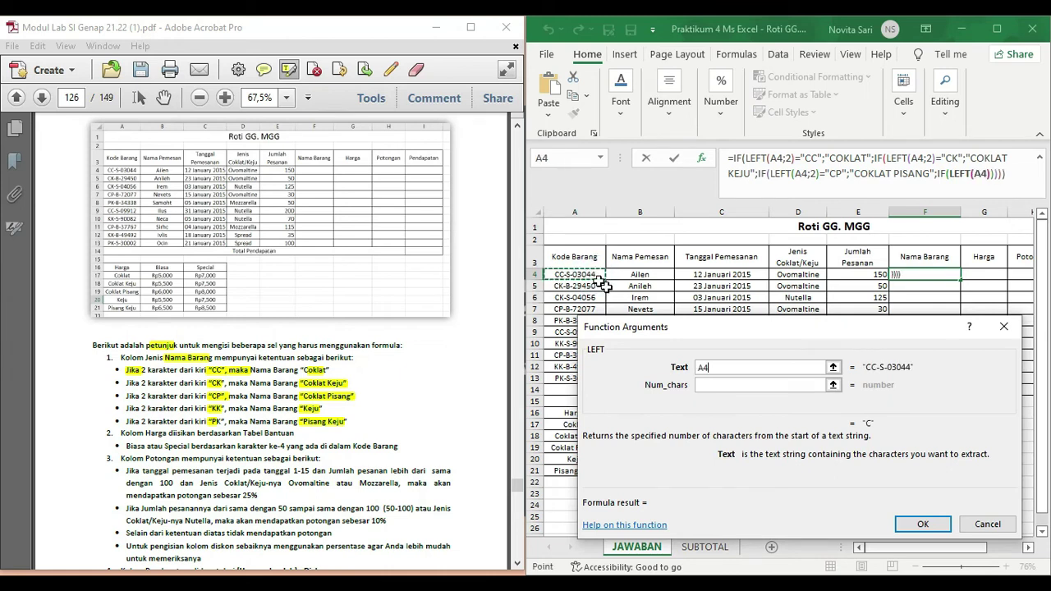
click(726, 386)
text(2)
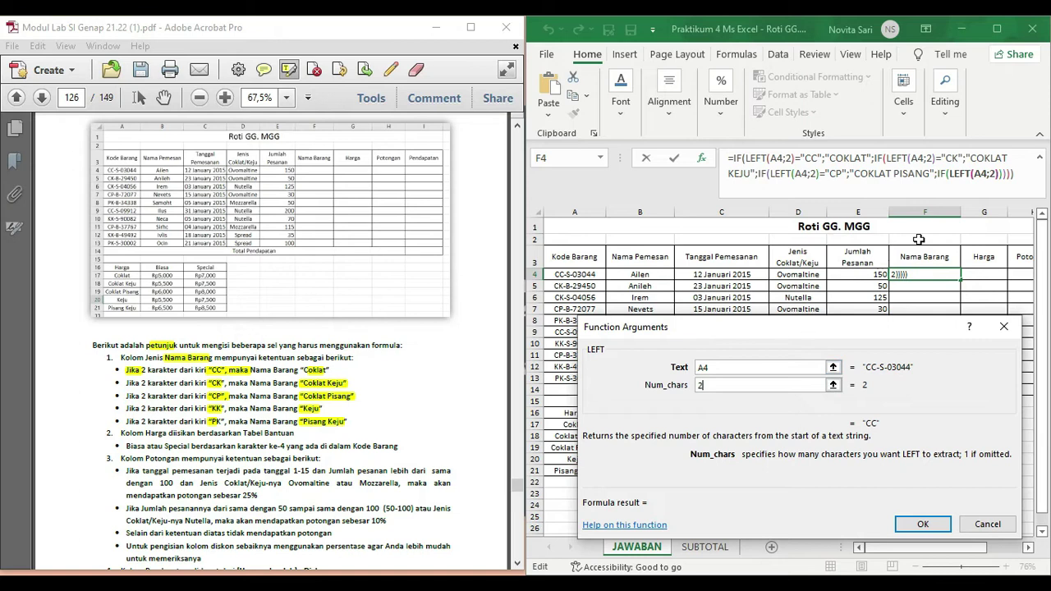
Step: Complete the fourth IF's logical test as LEFT(A4;2)="KK"
click(943, 174)
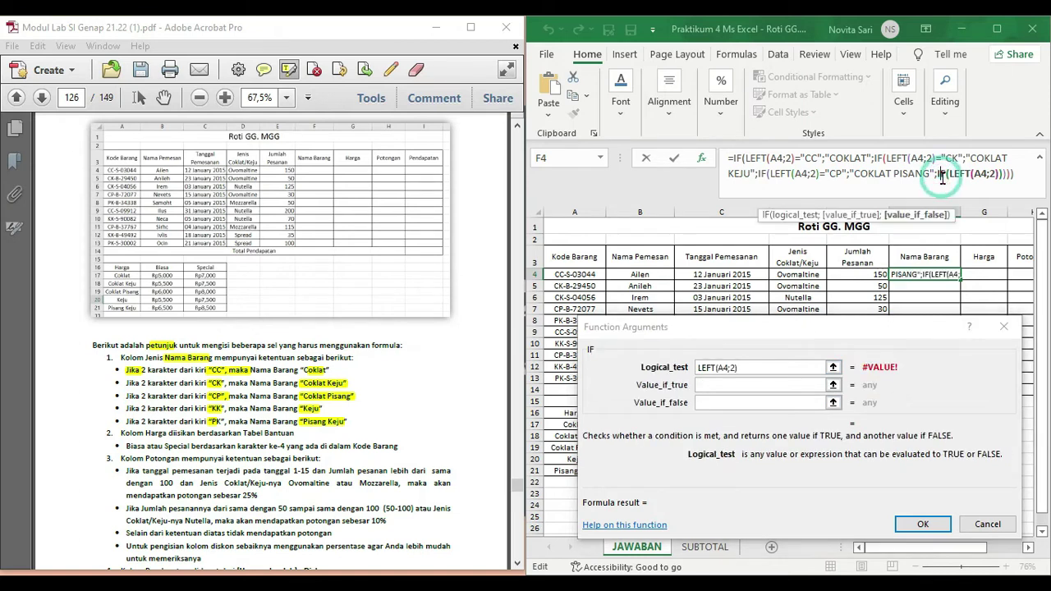
click(762, 367)
click(763, 367)
text(=)
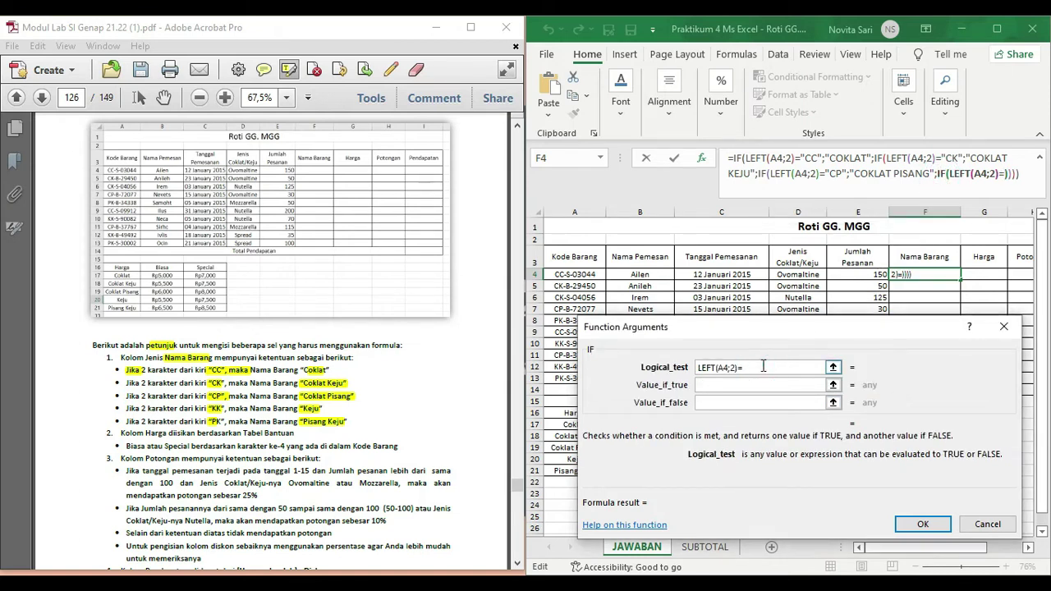
text("kk)
key(BackSpace)
key(BackSpace)
text(KK")
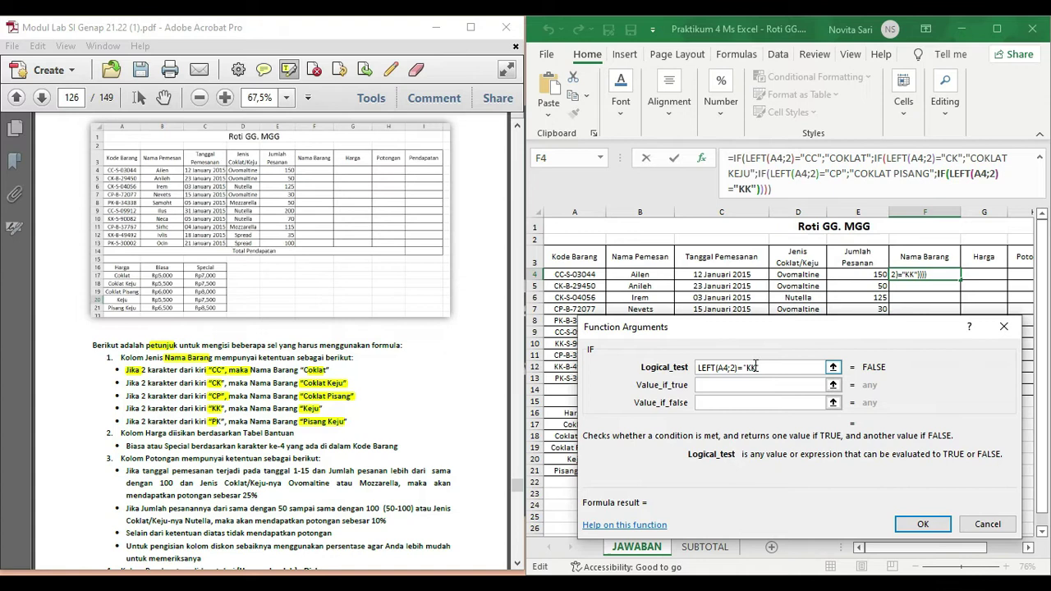
Step: Set the fourth IF's true value to "KEJU" and false value to "PISANG KEJU", and enter the finished formula in F4
key(Tab)
text("KEJU")
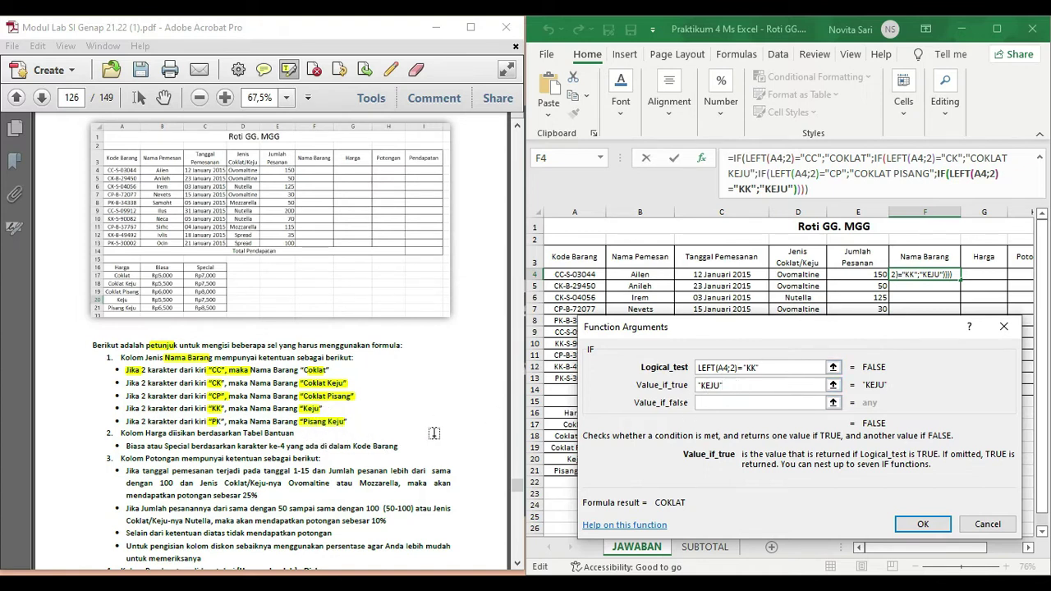
click(706, 404)
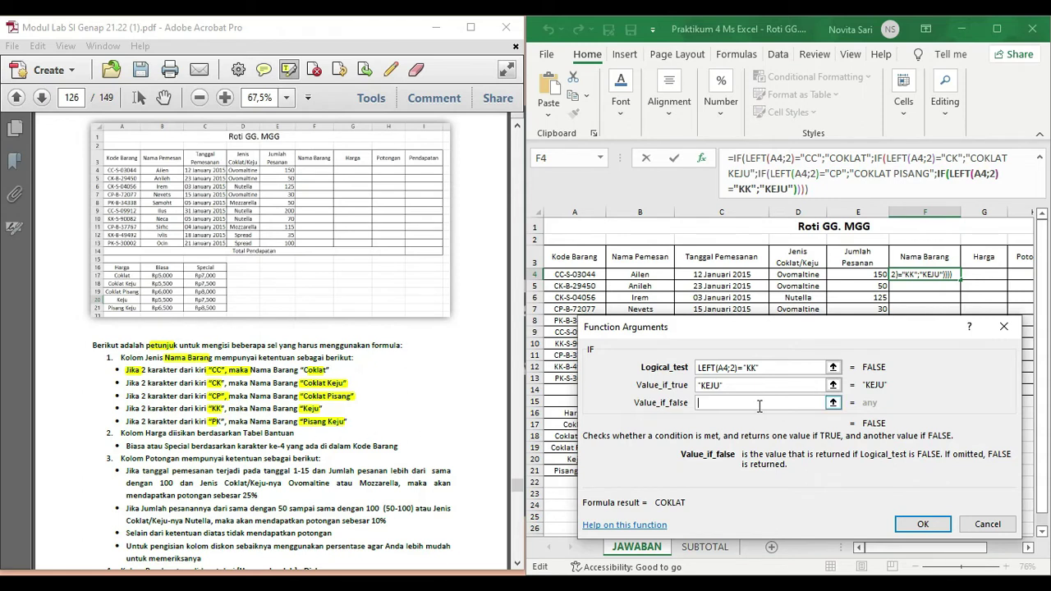
text("PISANG KEJU")
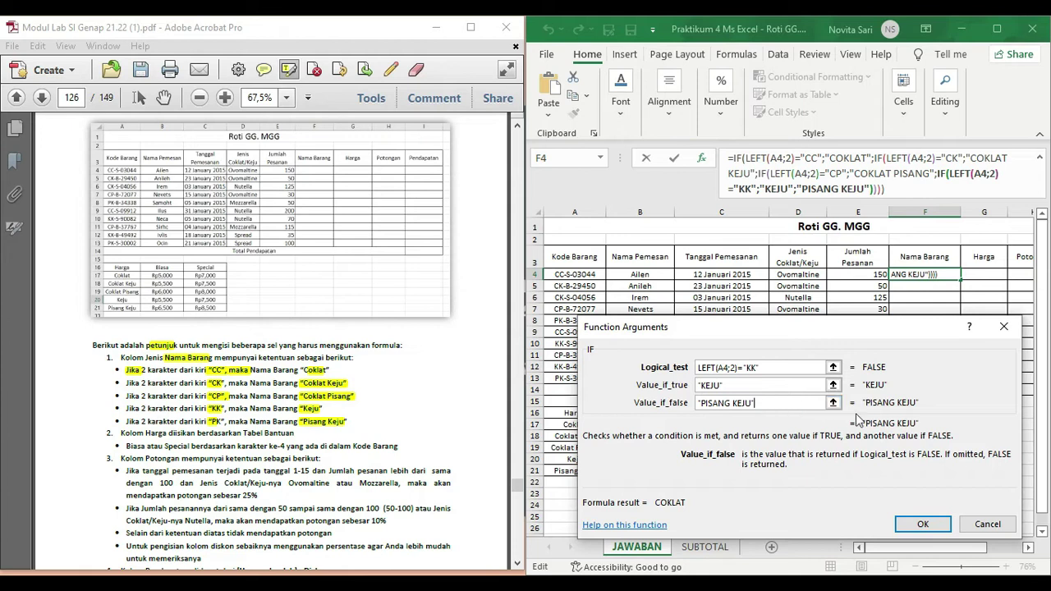
click(918, 526)
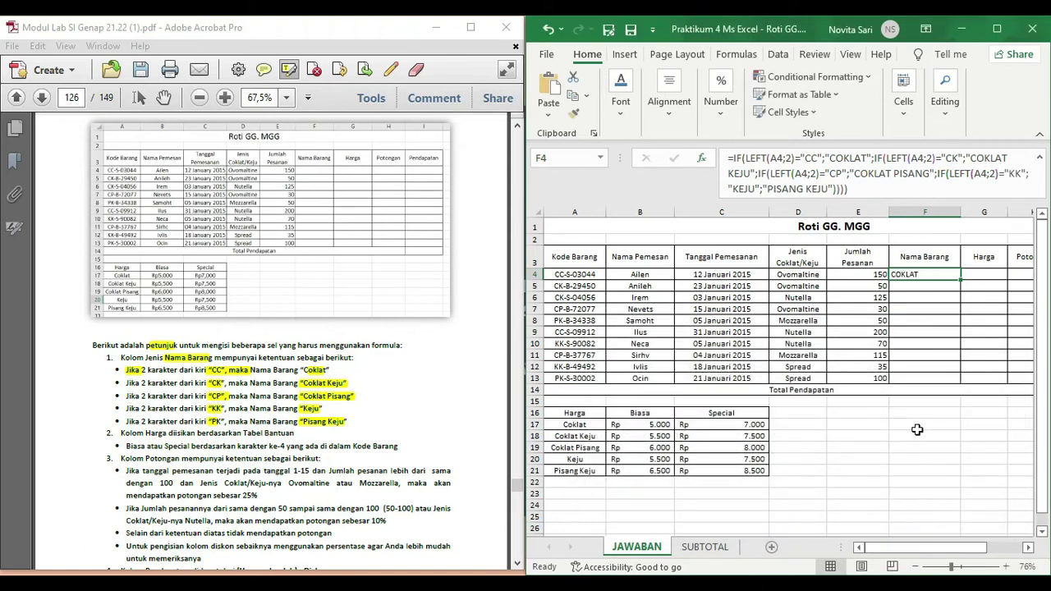
Step: Copy the Nama Barang formula from F4 down through F13
click(936, 339)
click(928, 280)
drag(960, 280, 950, 373)
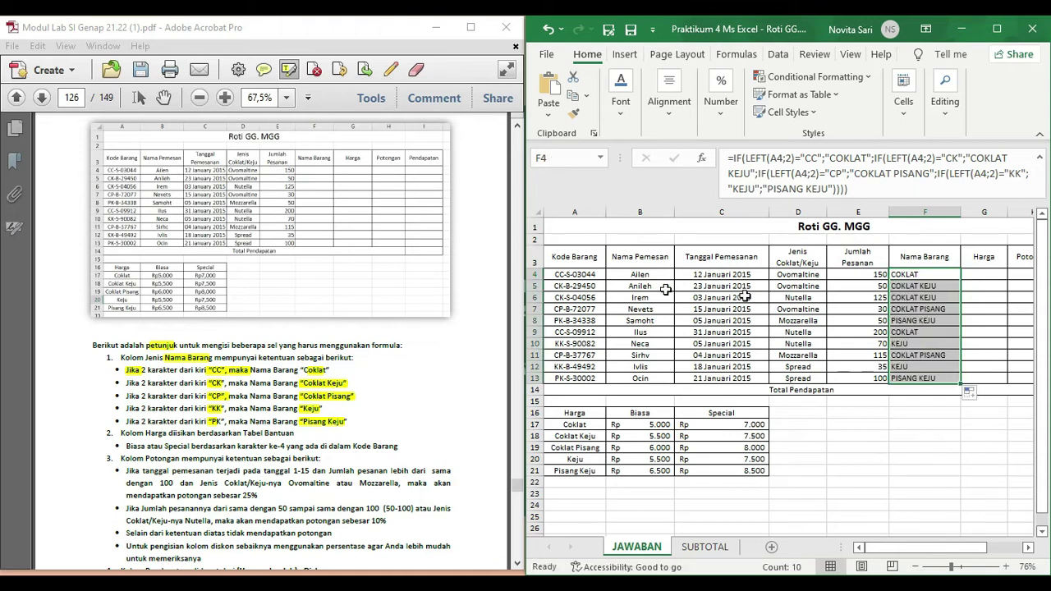
Step: Check the filled Nama Barang values and their formulas against the Kode Barang prefixes row by row
click(558, 277)
click(913, 274)
click(587, 287)
click(896, 285)
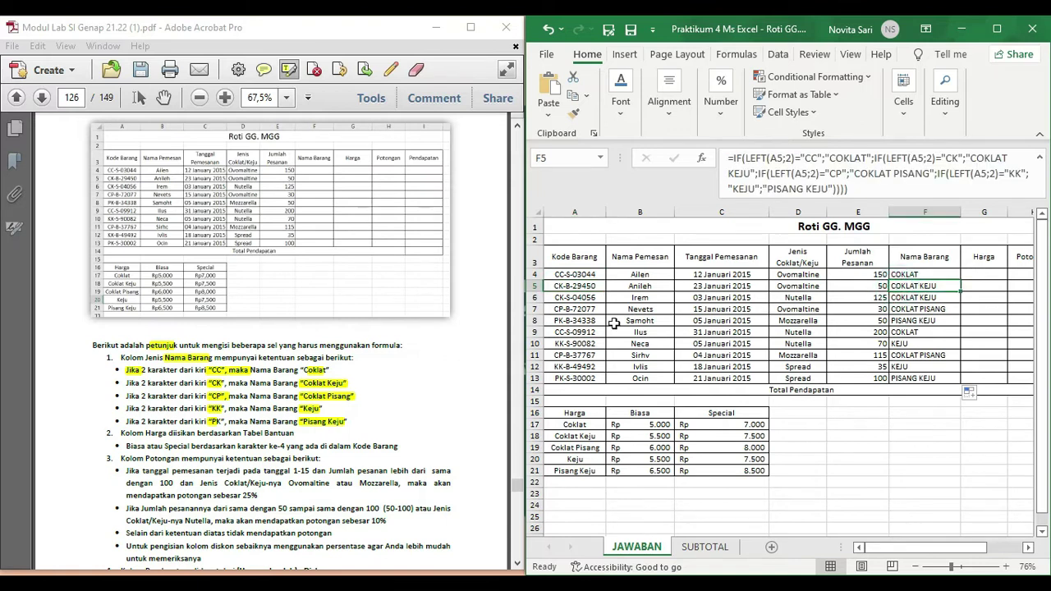
click(573, 309)
click(890, 310)
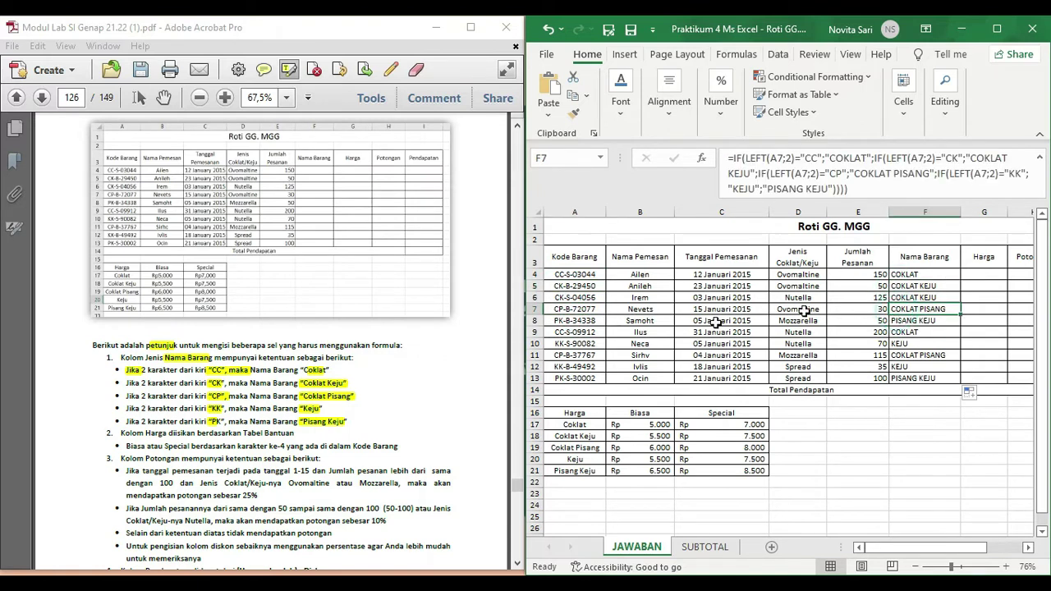
click(921, 322)
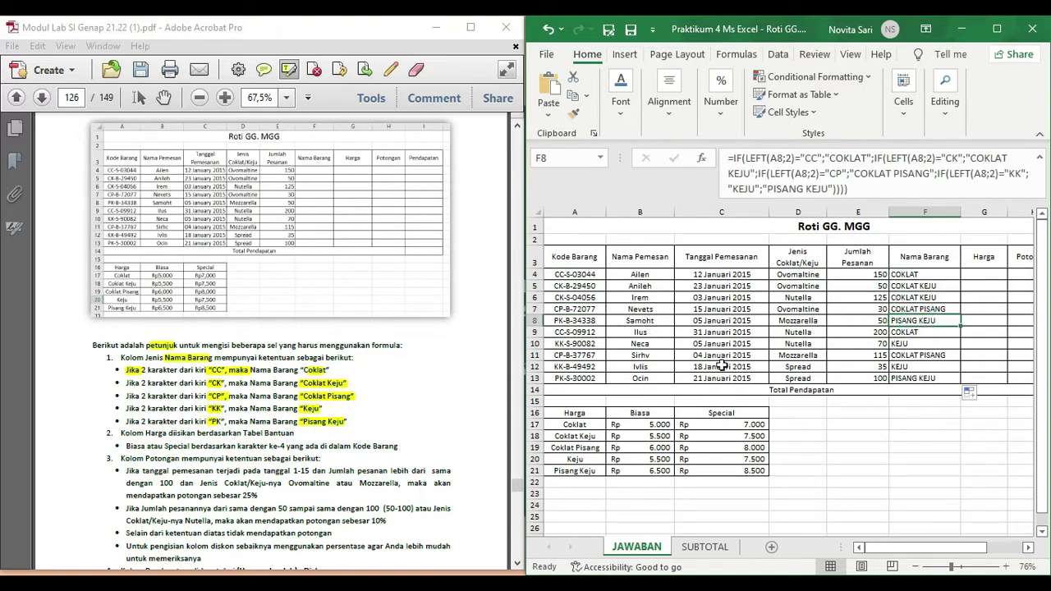
click(928, 345)
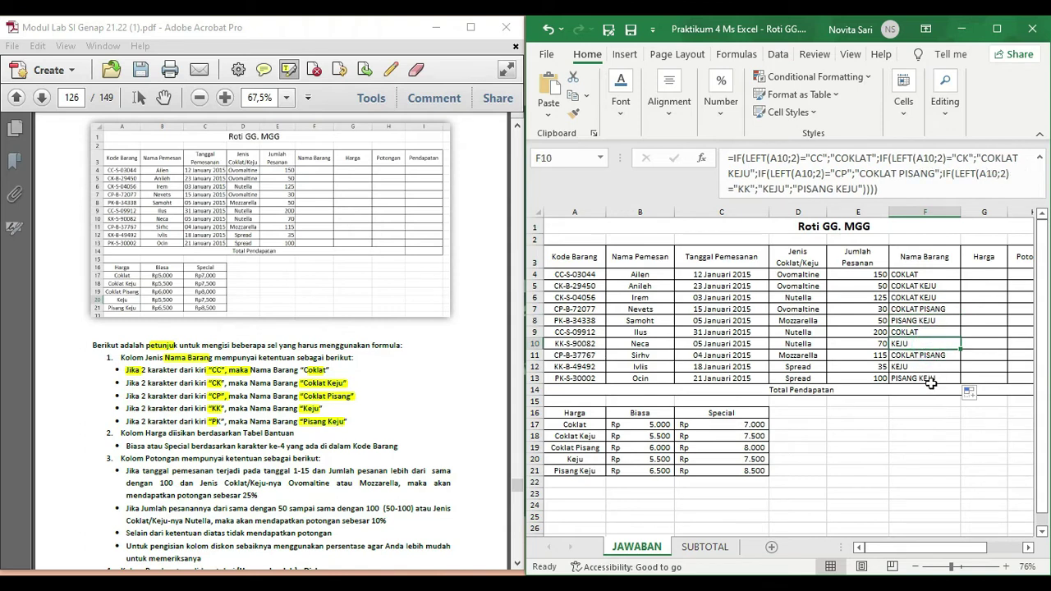
click(930, 379)
click(926, 309)
click(916, 274)
click(931, 319)
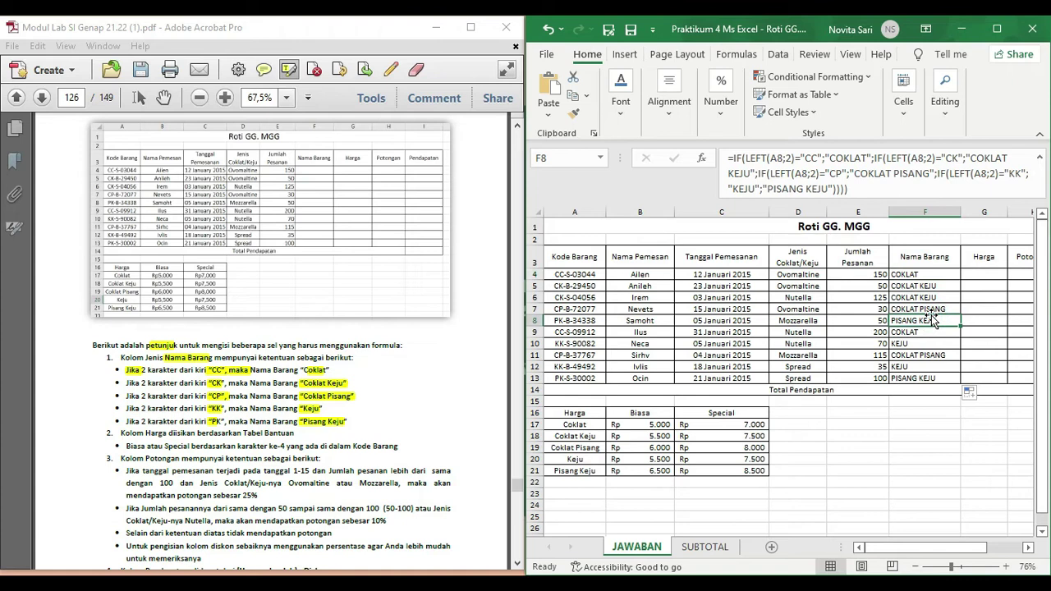
Step: Highlight instruction 2, "Kolom Harga diisikan berdasarkan Tabel Bantuan", in the module PDF in Acrobat
click(983, 274)
scroll(135, 291, down, 3)
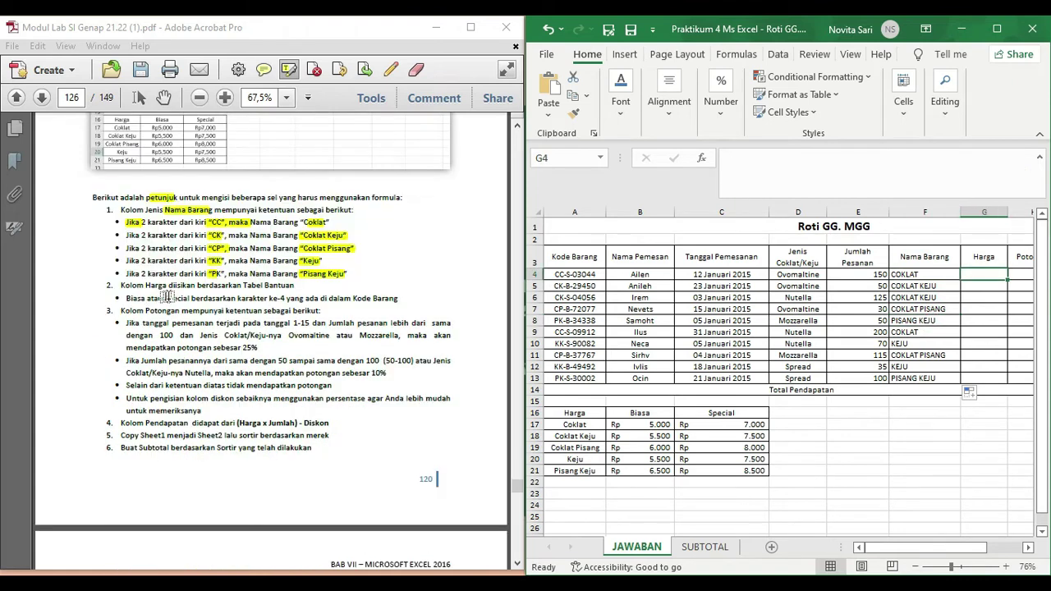
drag(122, 284, 277, 290)
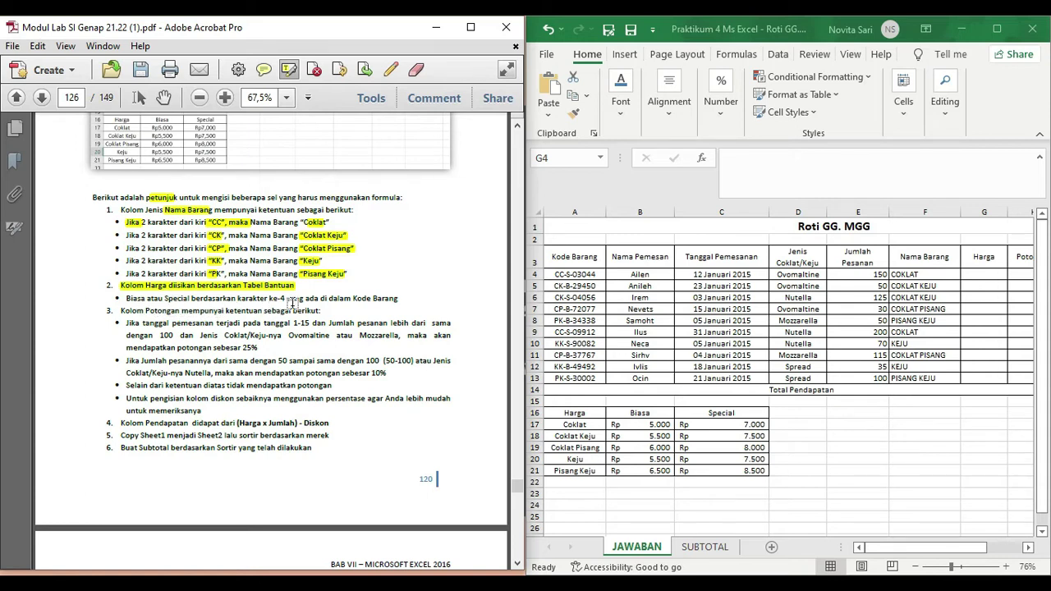
Step: Examine the helper price table below the orders in the Excel sheet, comparing its Biasa and Special columns
click(591, 276)
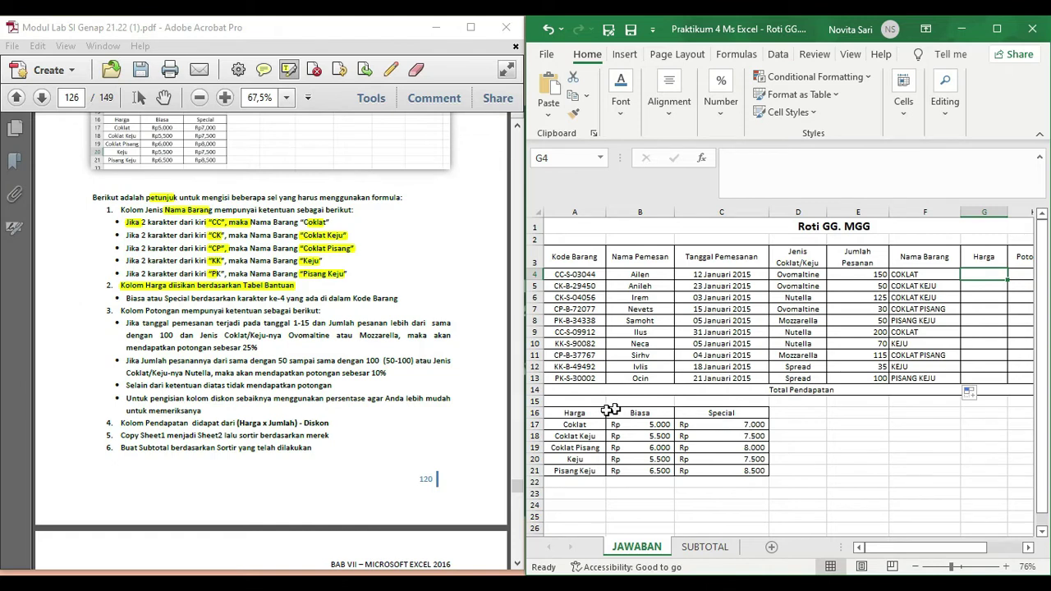
drag(572, 401, 738, 474)
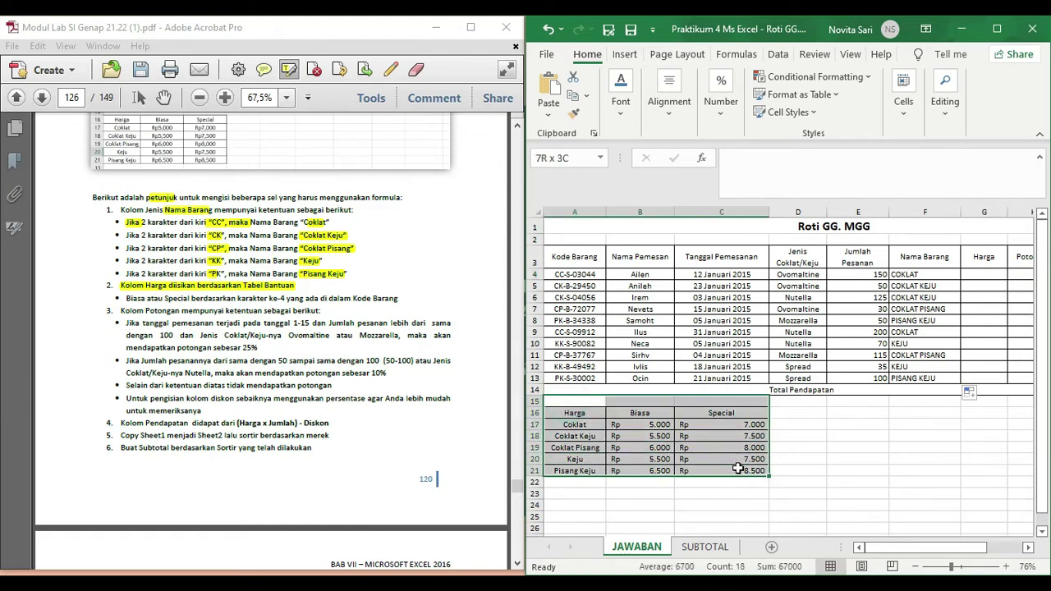
click(866, 450)
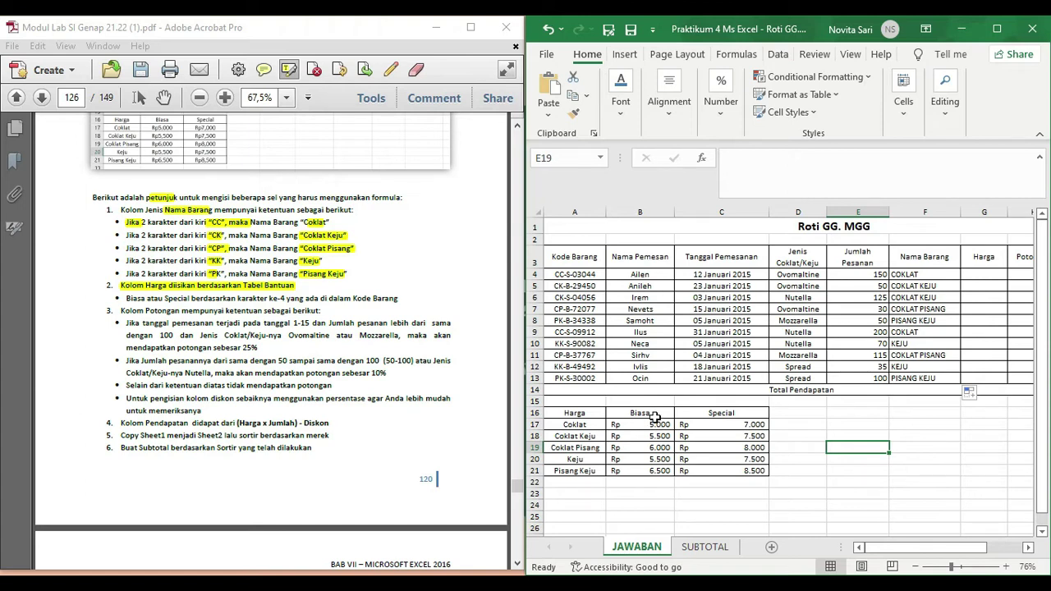
drag(658, 412, 663, 471)
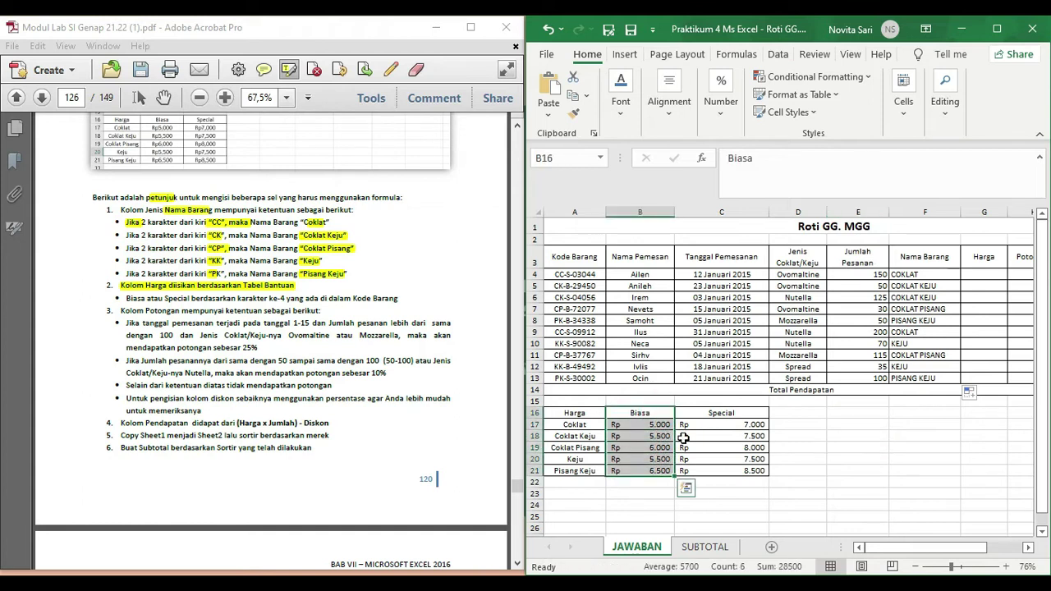
drag(703, 413, 697, 486)
click(651, 412)
drag(650, 412, 660, 469)
drag(648, 417, 657, 470)
drag(713, 414, 702, 466)
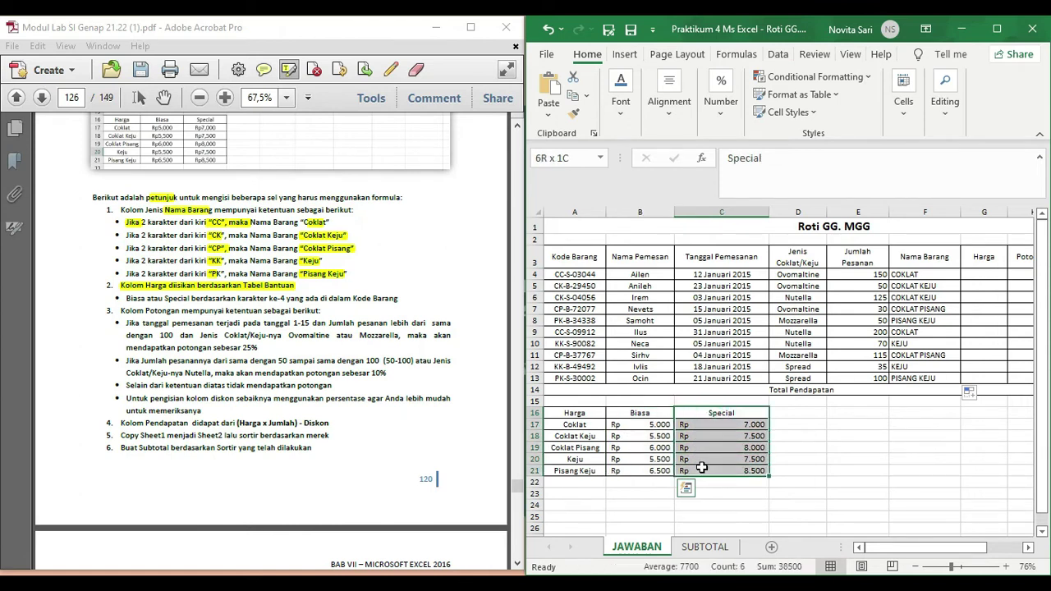
click(793, 436)
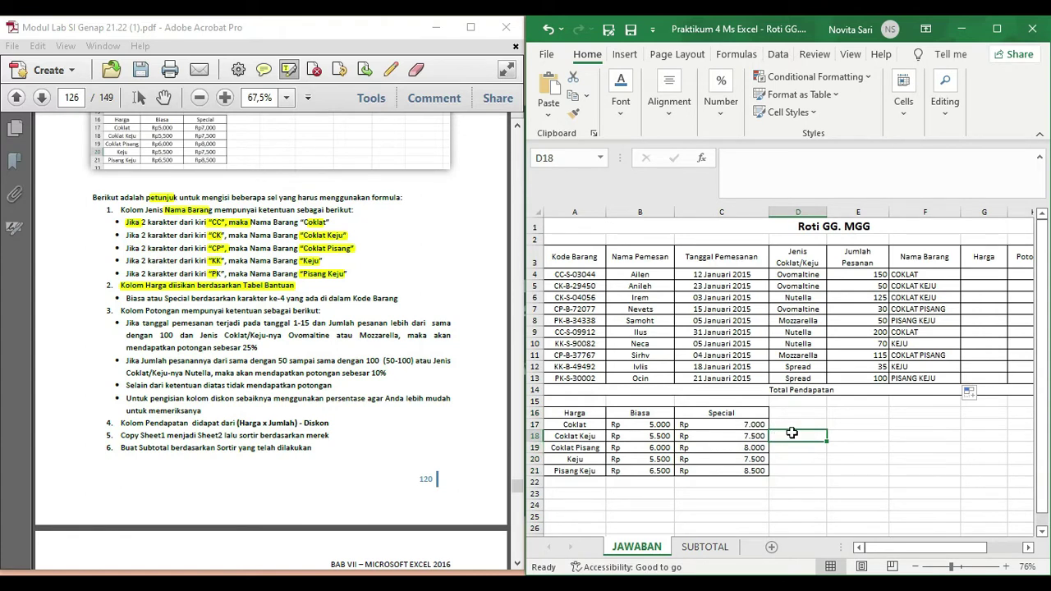
Step: Insert a VLOOKUP function in the first Harga cell, G4
click(980, 274)
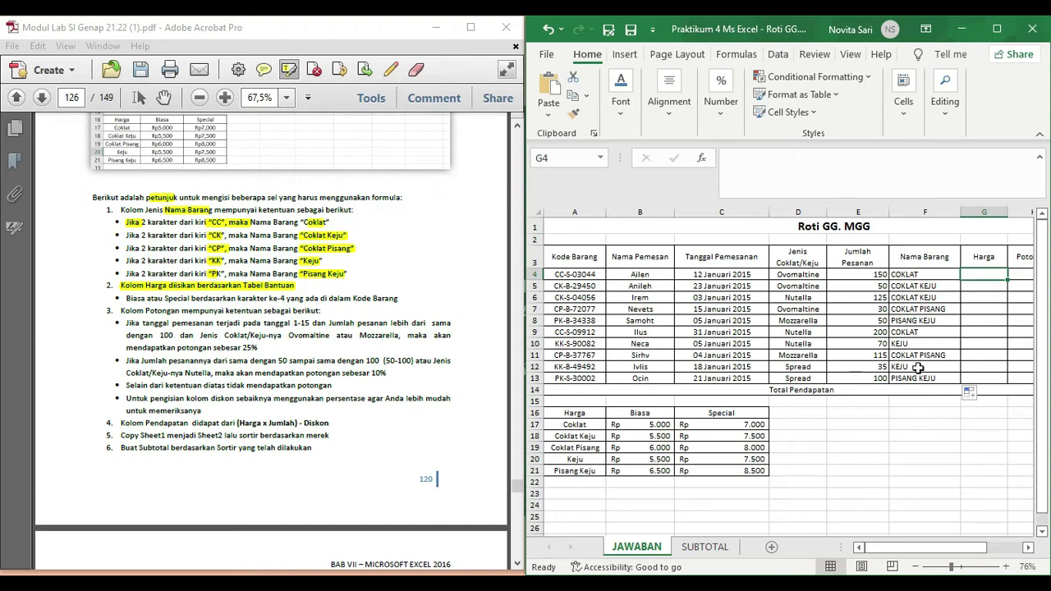
click(702, 157)
drag(782, 306, 780, 250)
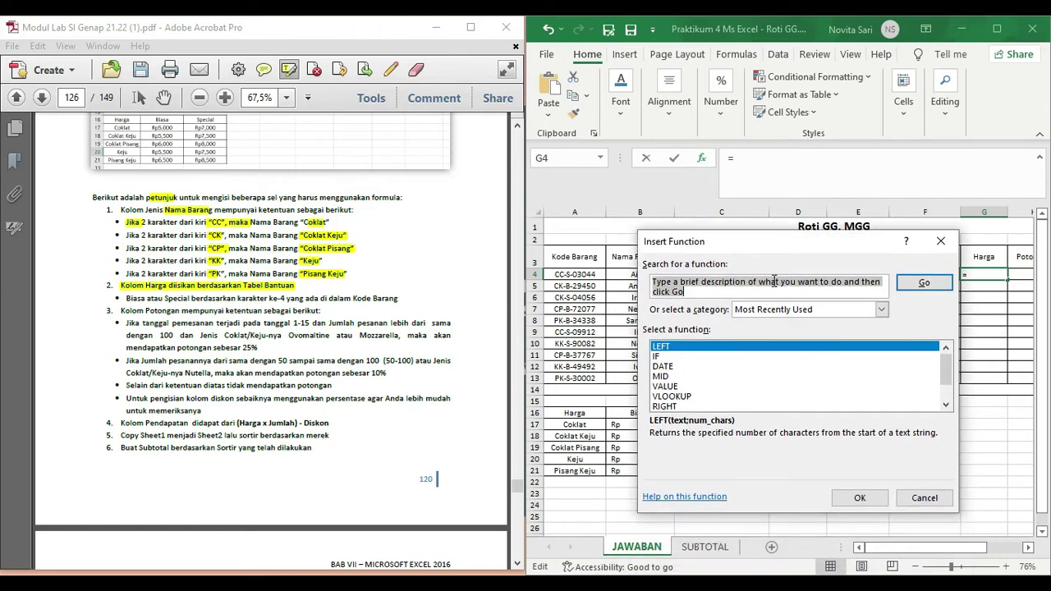
click(696, 397)
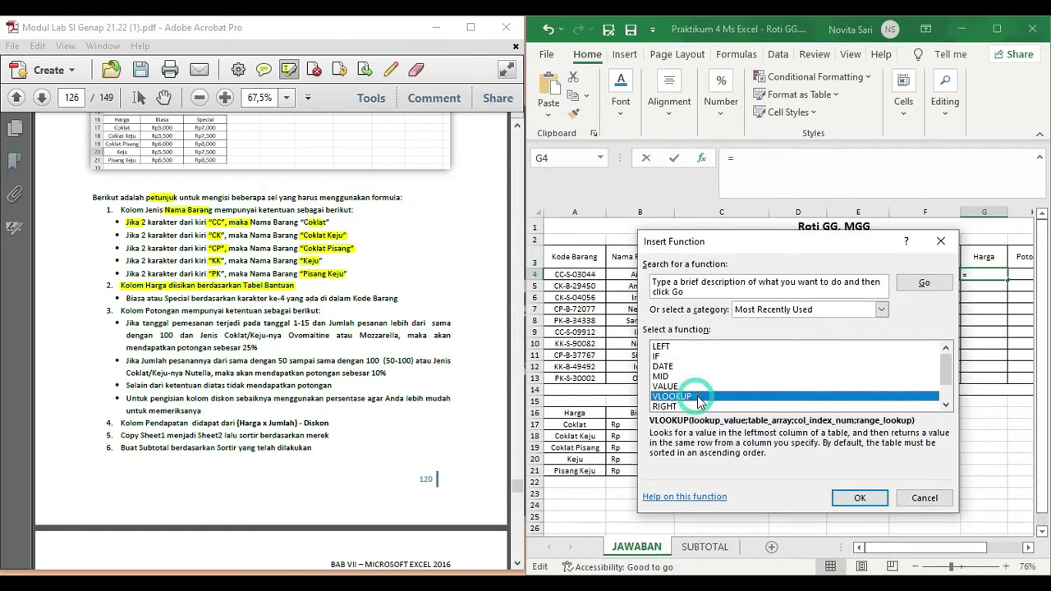
click(855, 496)
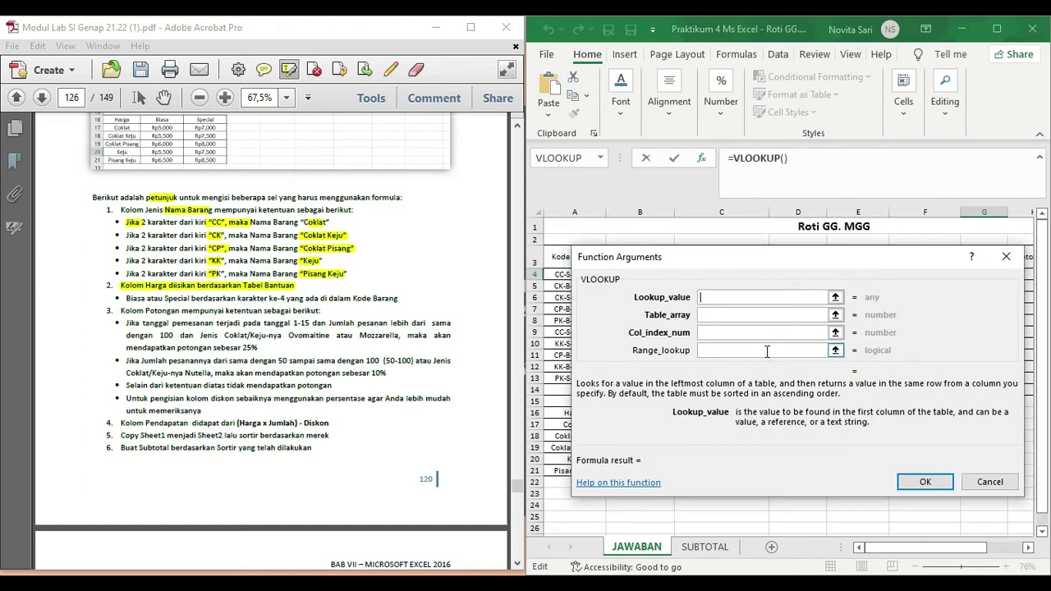
Step: Set the VLOOKUP's lookup value to the Nama Barang cell F4, keeping the order table uncovered
drag(600, 267, 281, 232)
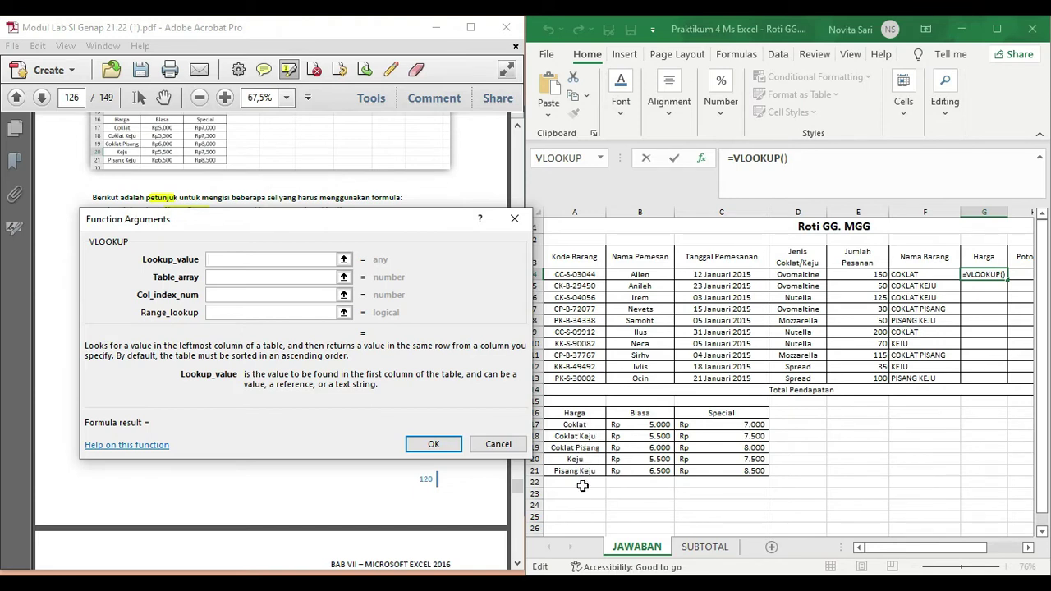
drag(402, 234, 920, 195)
drag(751, 201, 431, 212)
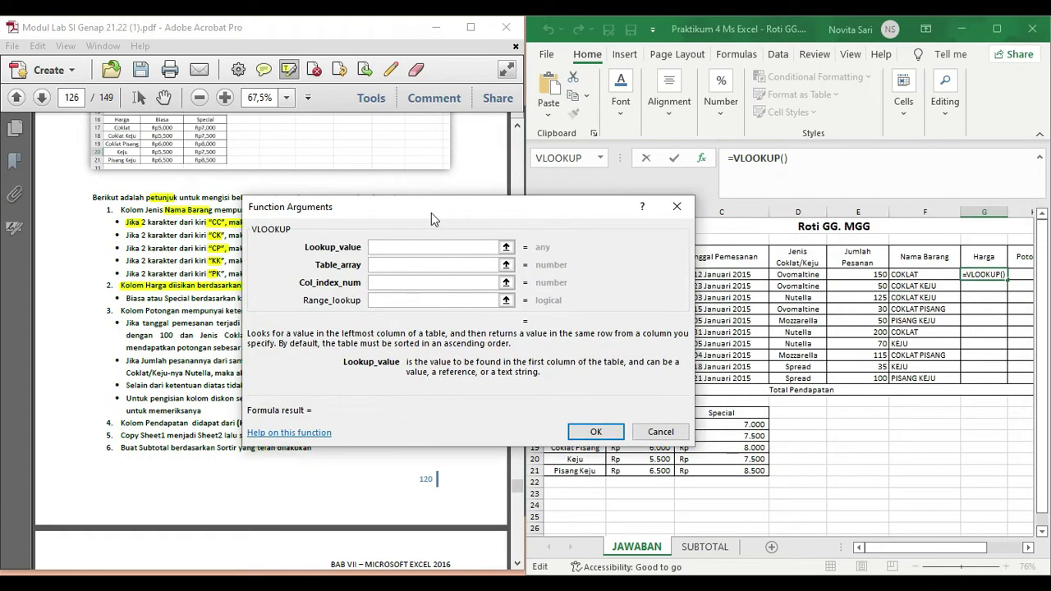
click(907, 275)
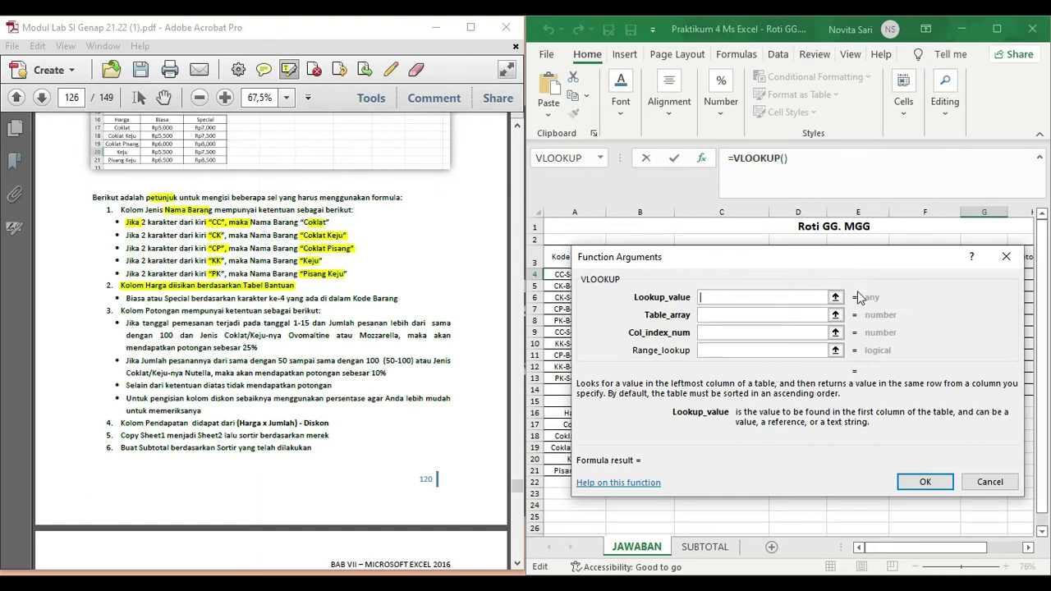
drag(771, 266, 279, 229)
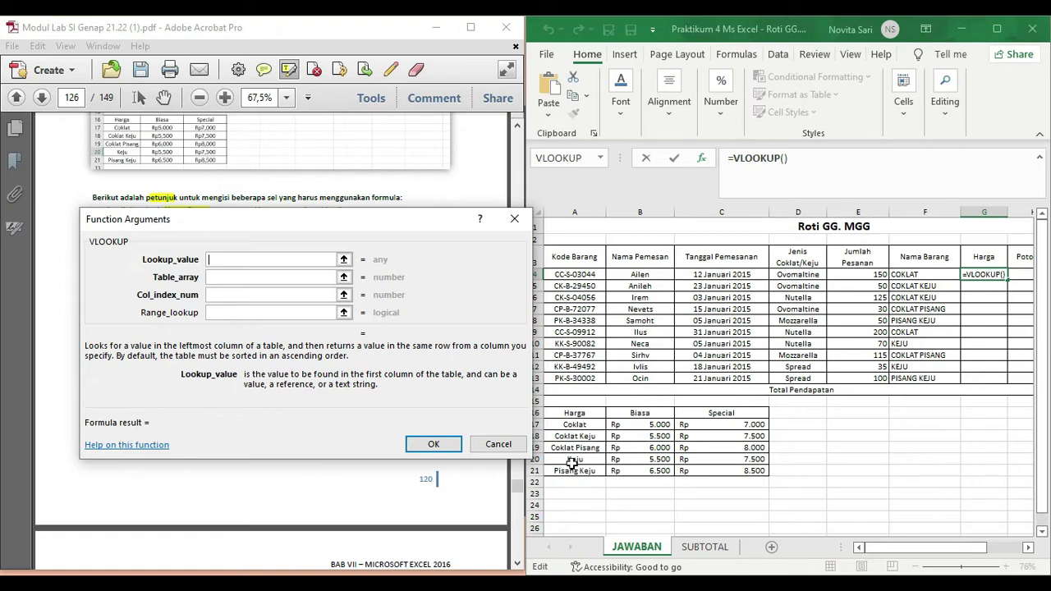
drag(410, 216, 912, 185)
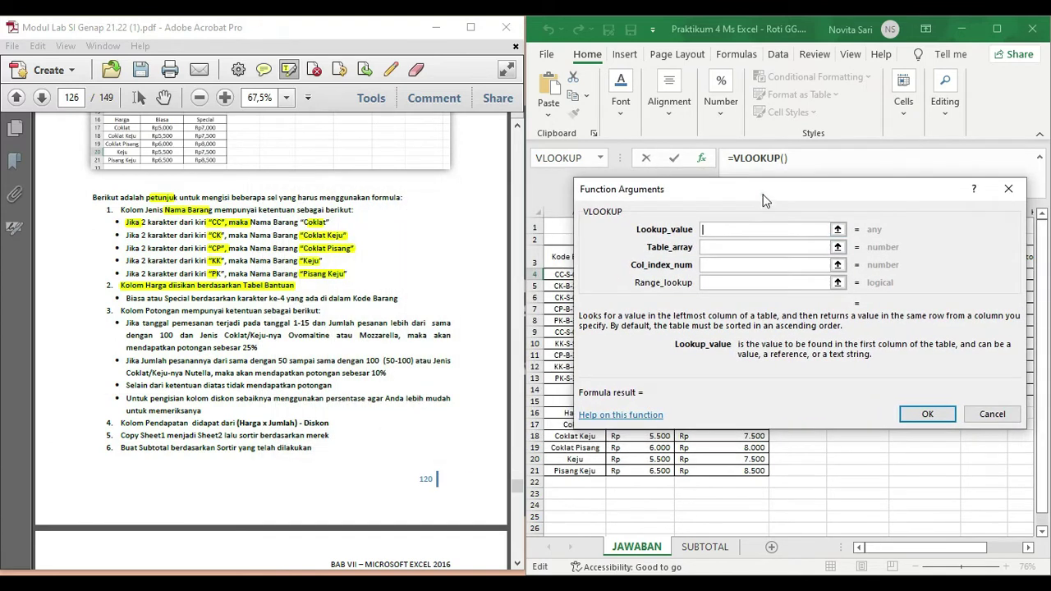
drag(764, 200, 433, 218)
click(907, 276)
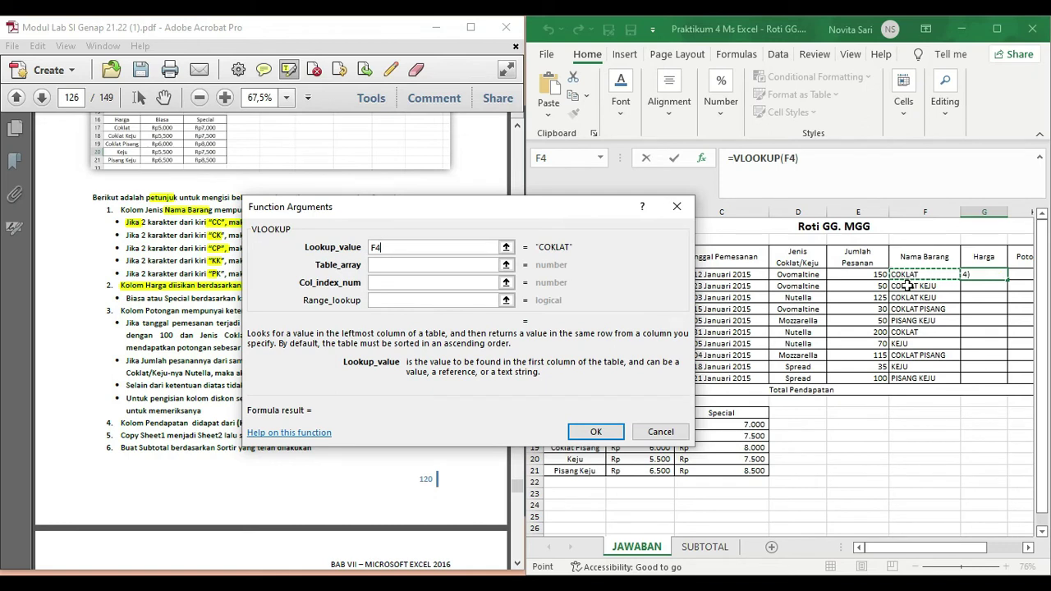
Step: Set the VLOOKUP's table array to the helper price table as the absolute range $A$16:$C$21
drag(555, 212, 585, 141)
click(629, 249)
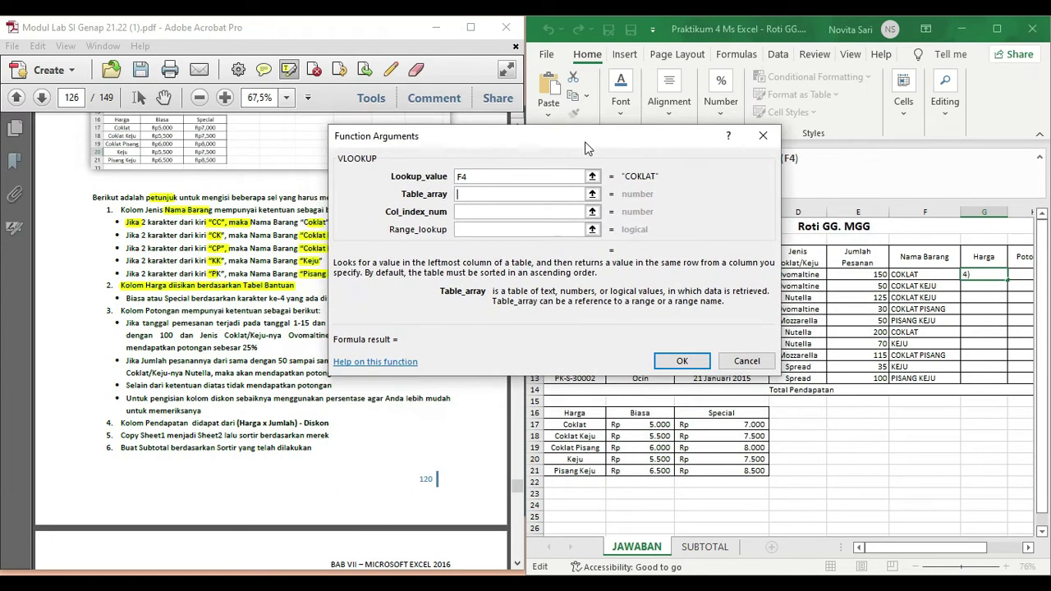
drag(574, 413, 699, 470)
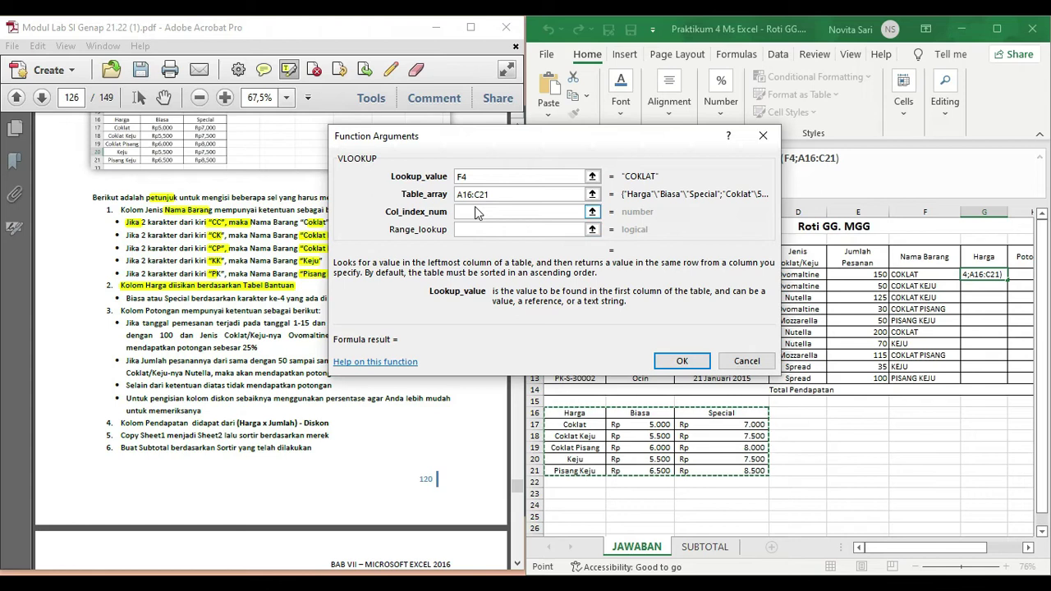
key(F4)
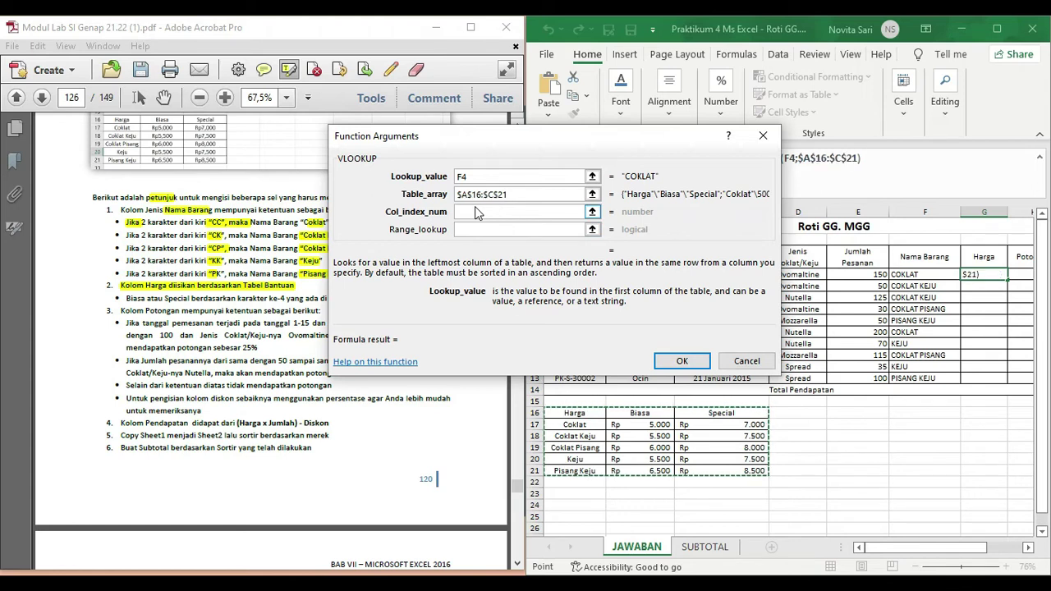
Step: Highlight "karakter ke-4 yang ada di dalam Kode Barang" under instruction 2 in the module PDF
click(483, 211)
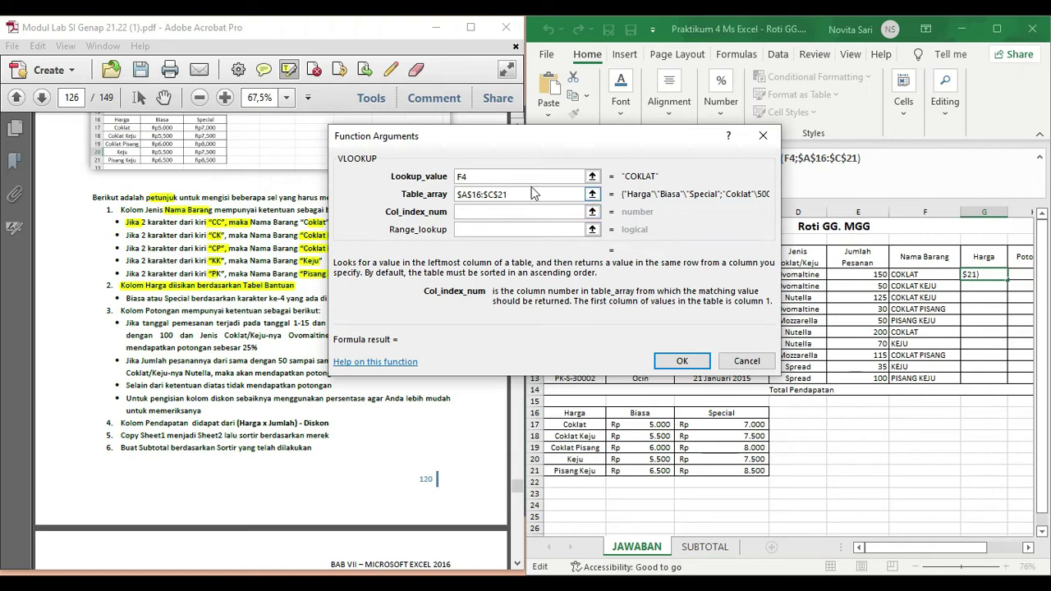
drag(528, 139, 655, 160)
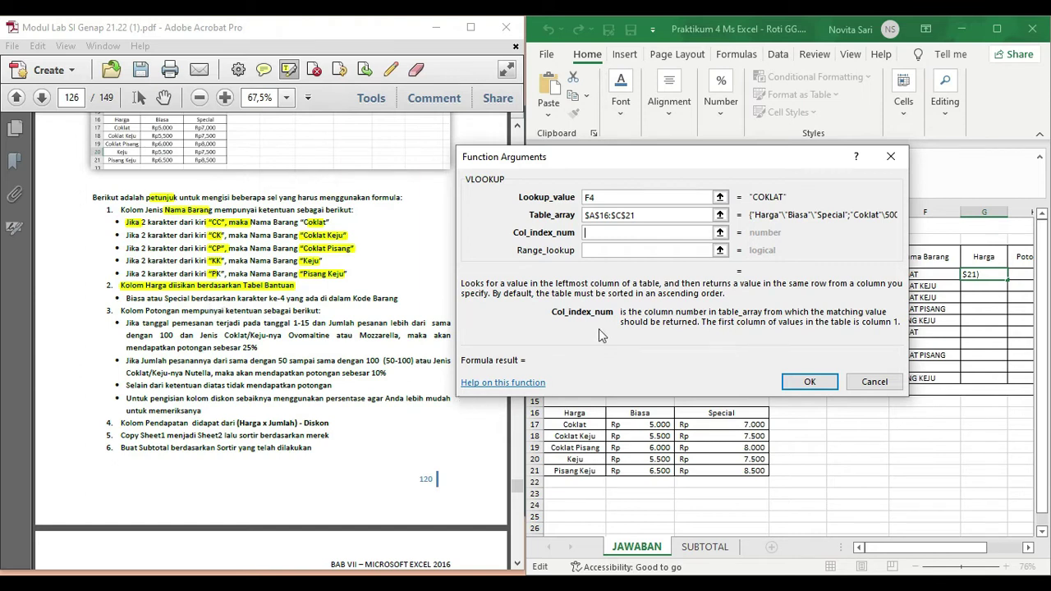
drag(681, 160, 562, 107)
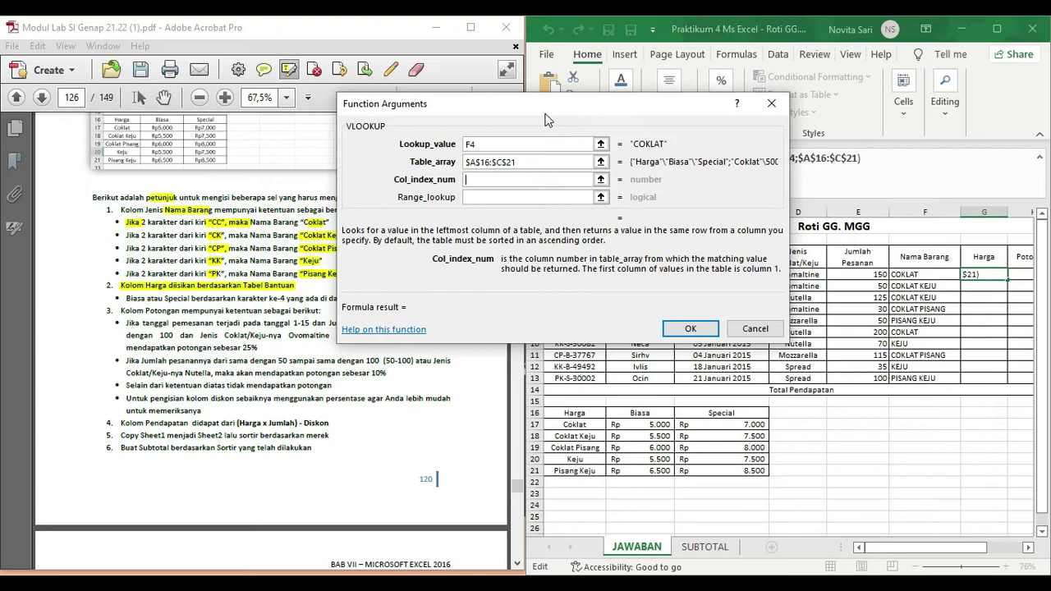
drag(548, 119, 603, 151)
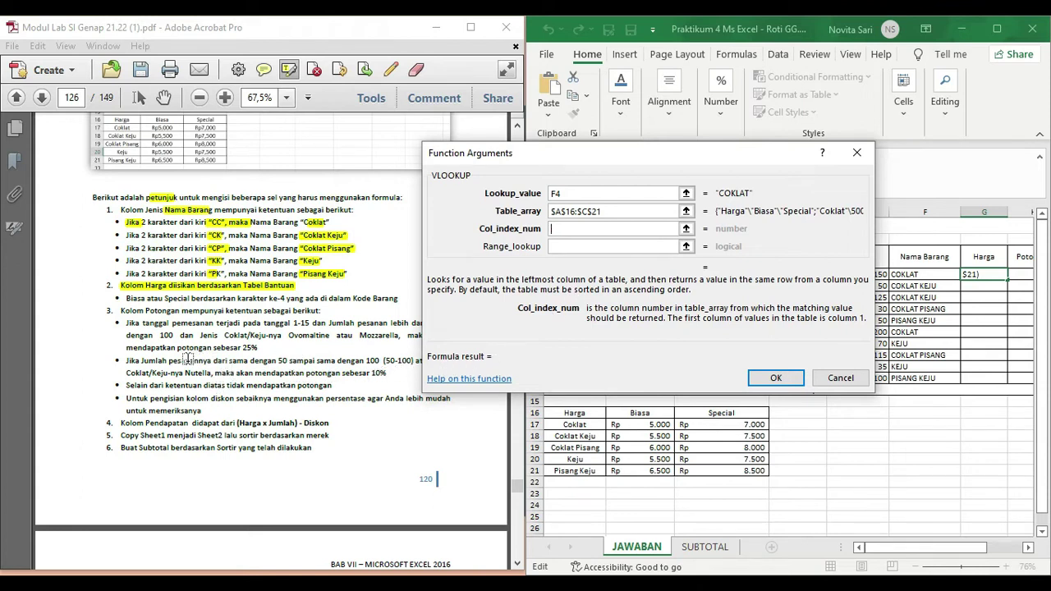
drag(238, 299, 361, 305)
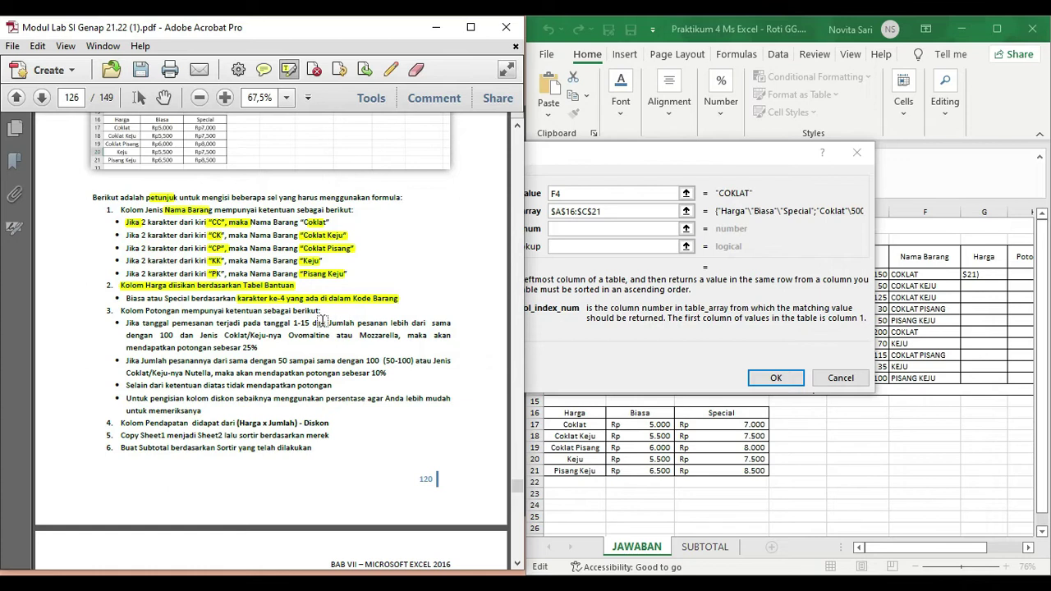
Step: Nest an IF function in the VLOOKUP's column index argument in Excel
click(626, 236)
click(626, 229)
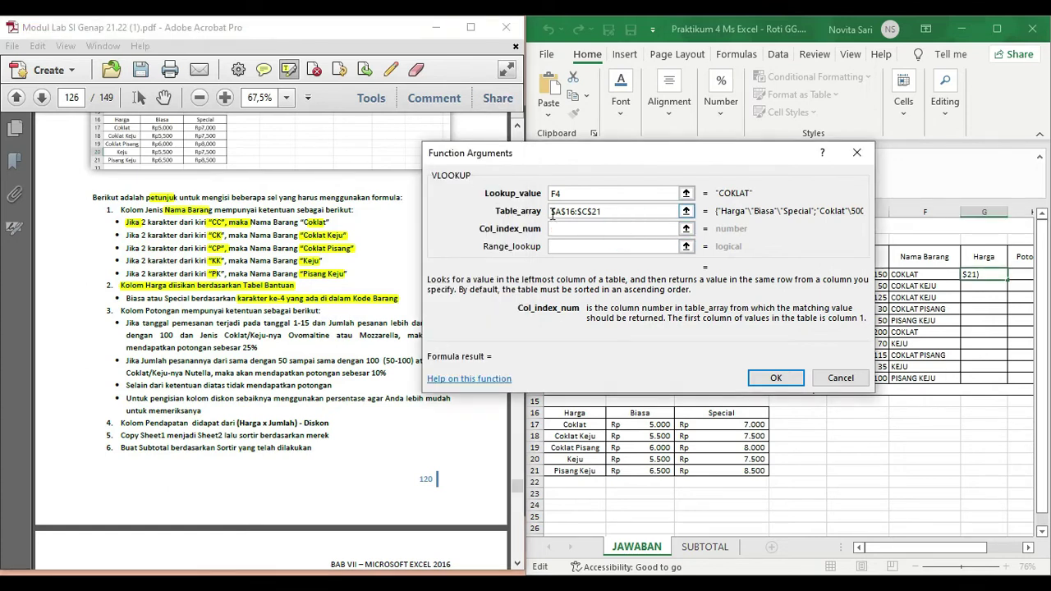
drag(647, 160, 696, 240)
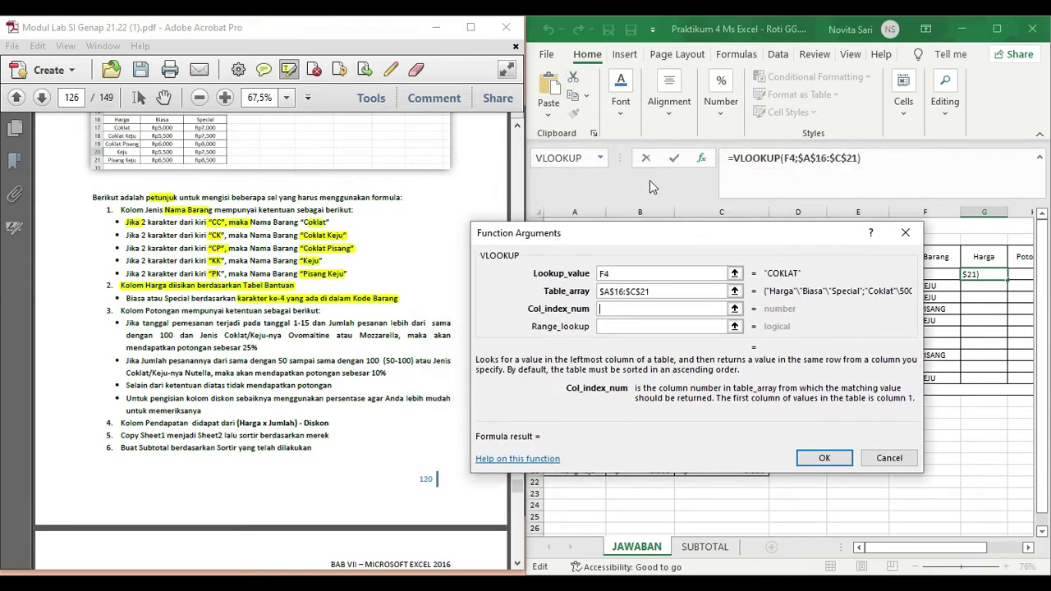
click(602, 158)
click(573, 205)
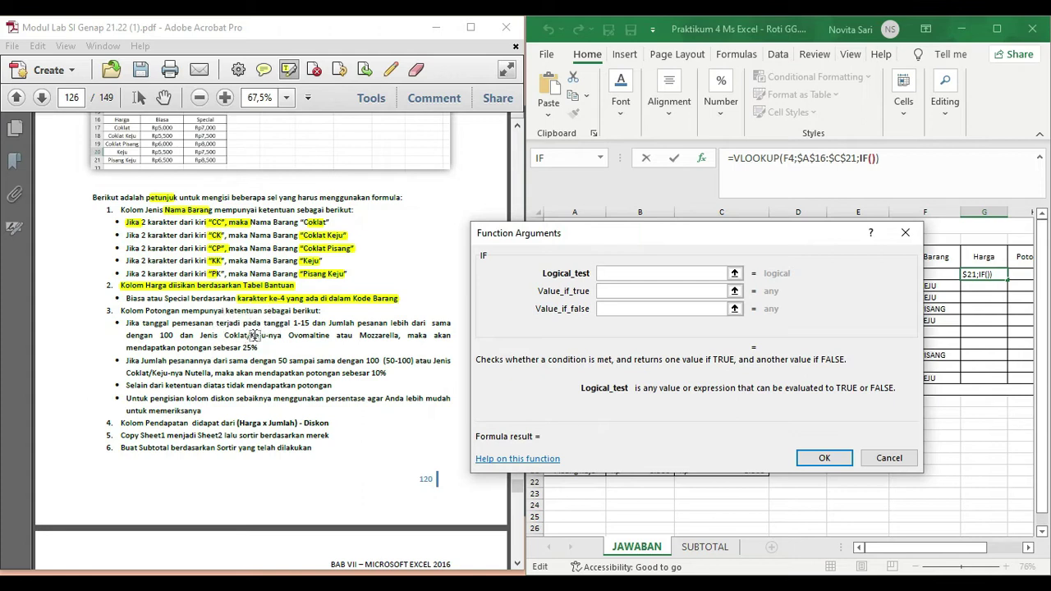
Step: Nest a MID function in the IF's logical test, keeping row 4 of the order table uncovered
drag(659, 234, 697, 311)
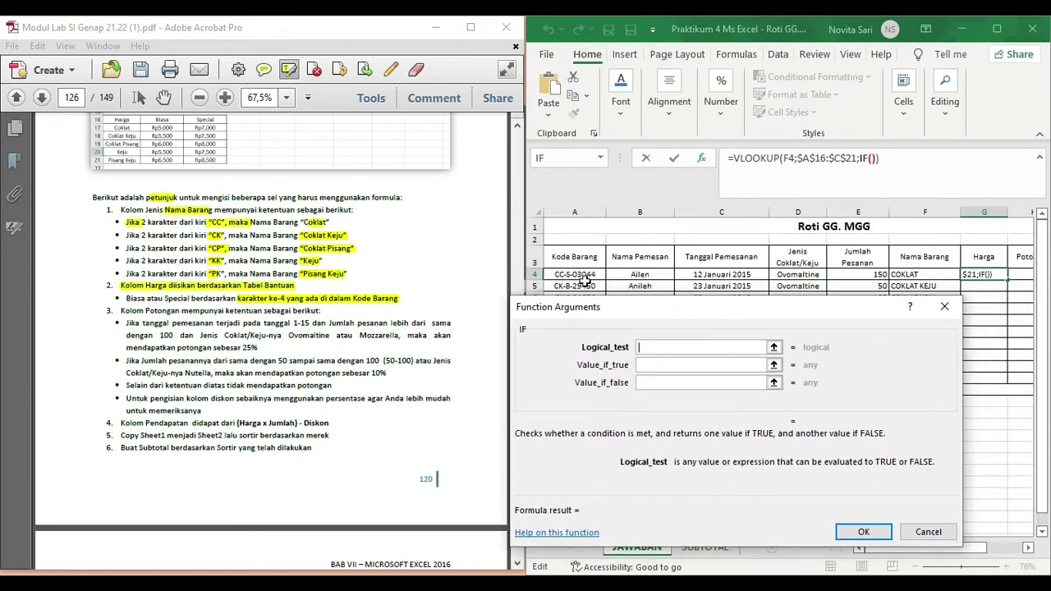
mouse_move(674, 307)
mouse_down()
mouse_move(684, 298)
mouse_move(684, 317)
mouse_up()
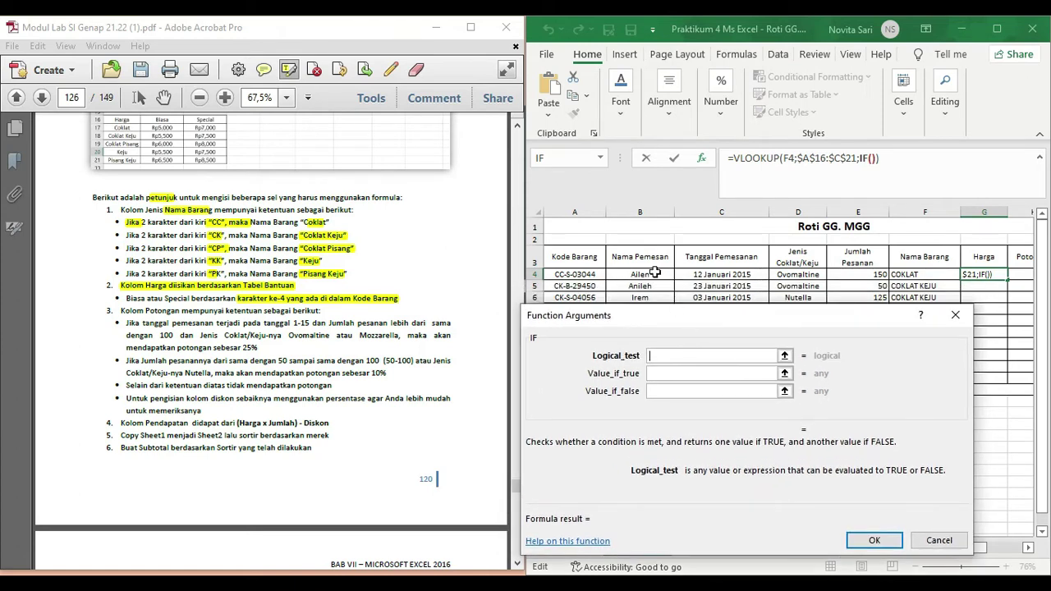
click(601, 157)
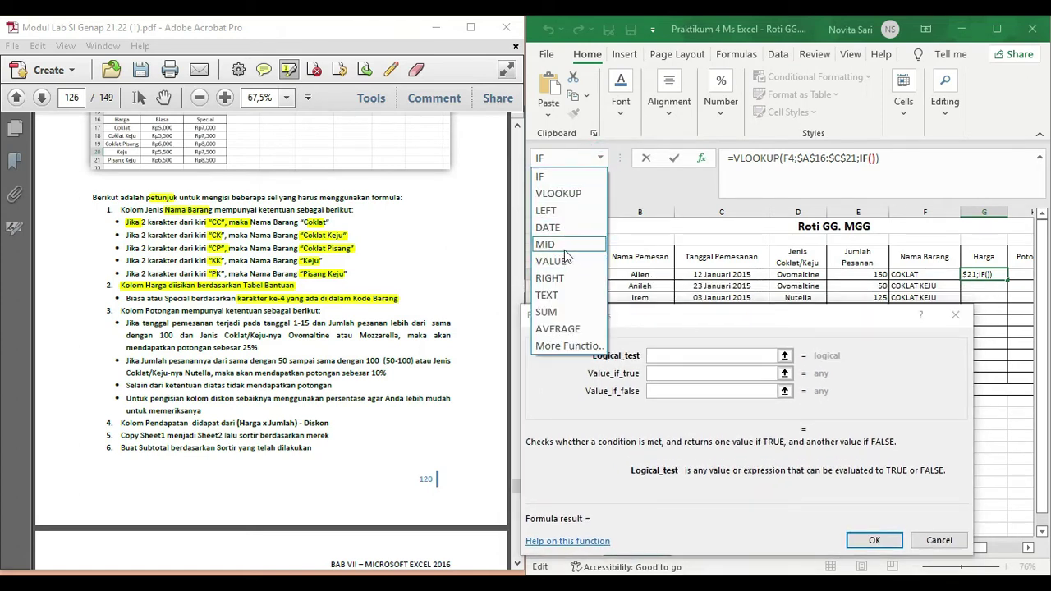
click(564, 249)
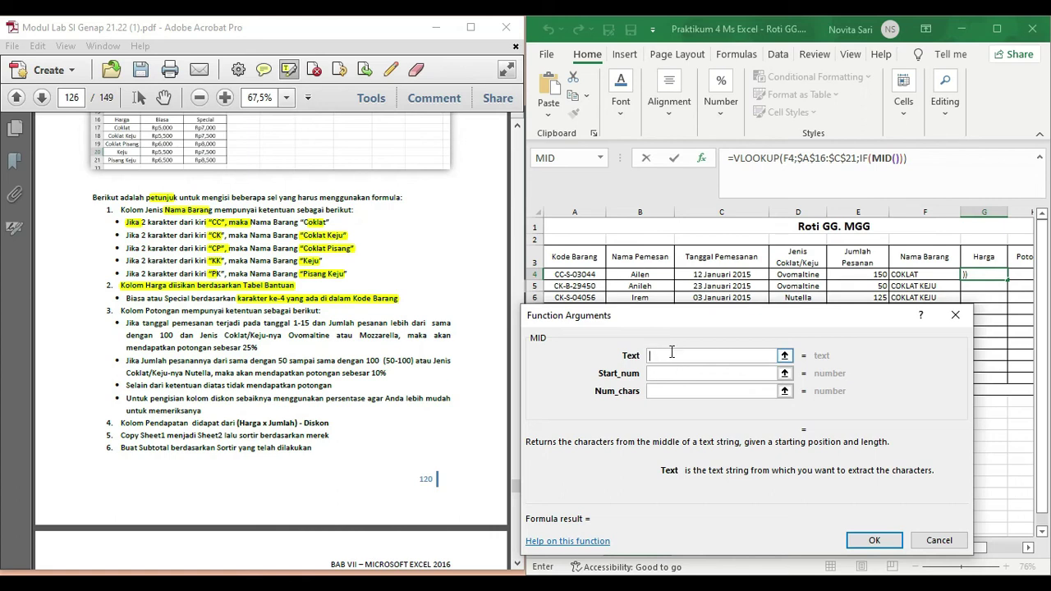
Step: Set the MID arguments to the Kode Barang cell A4, start position 4 and 1 character
click(588, 275)
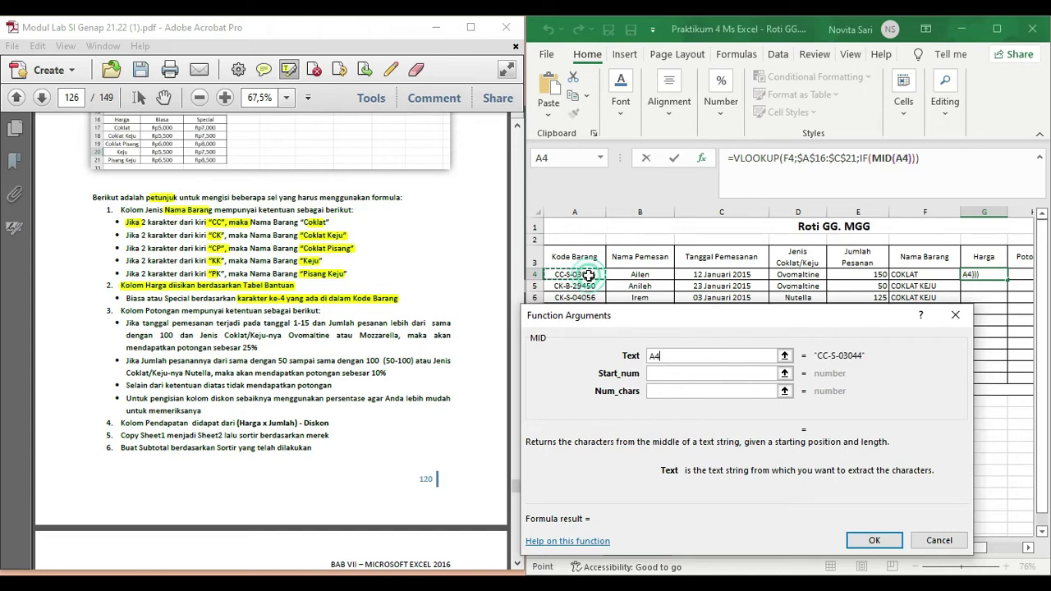
click(669, 373)
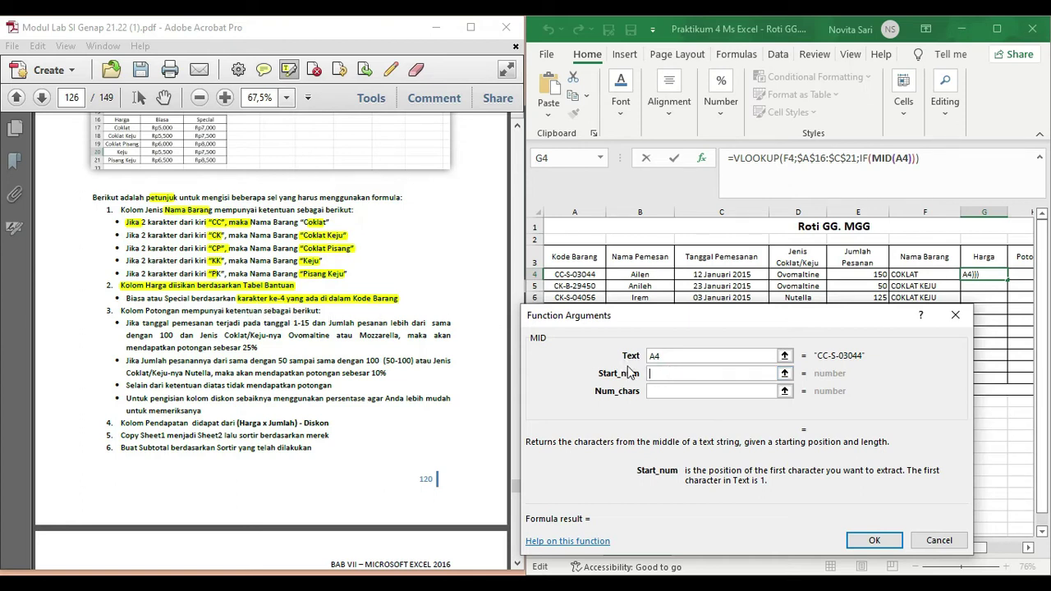
text(4)
key(Tab)
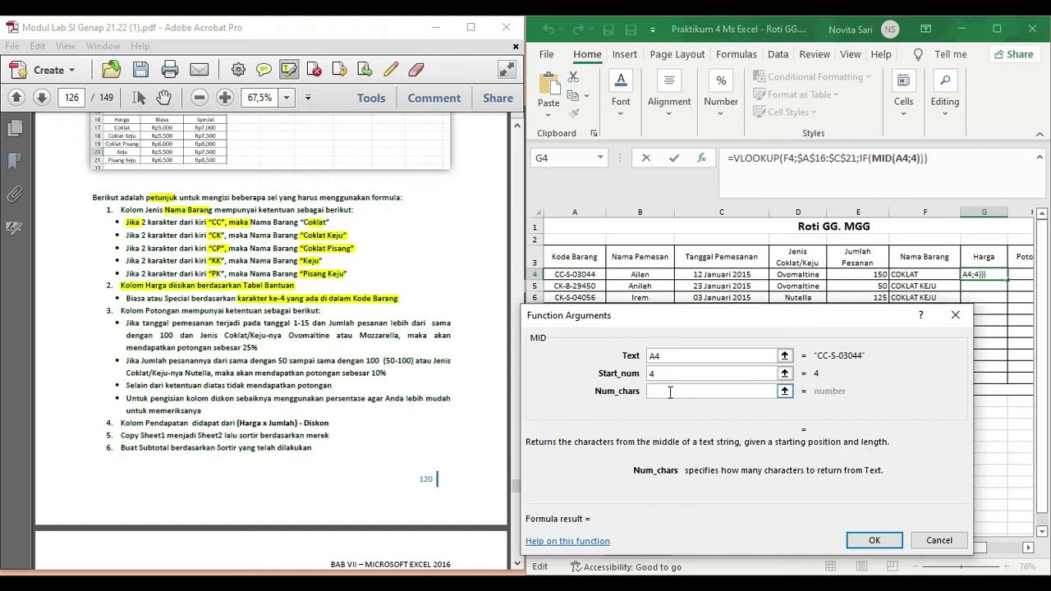
text(1)
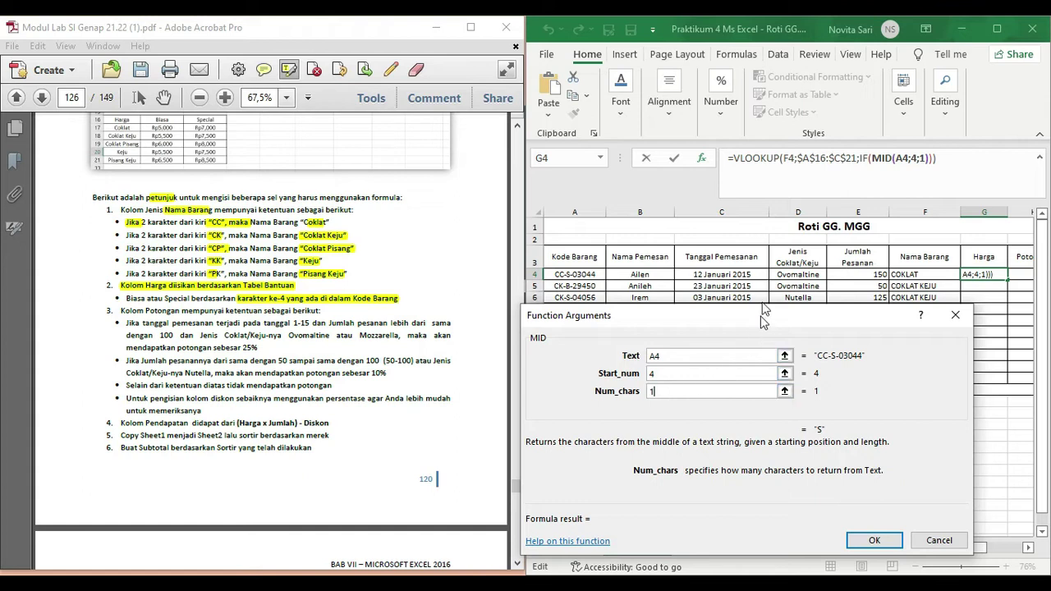
Step: Return to the IF arguments and complete the logical test as MID(A4;4;1)="B"
click(862, 161)
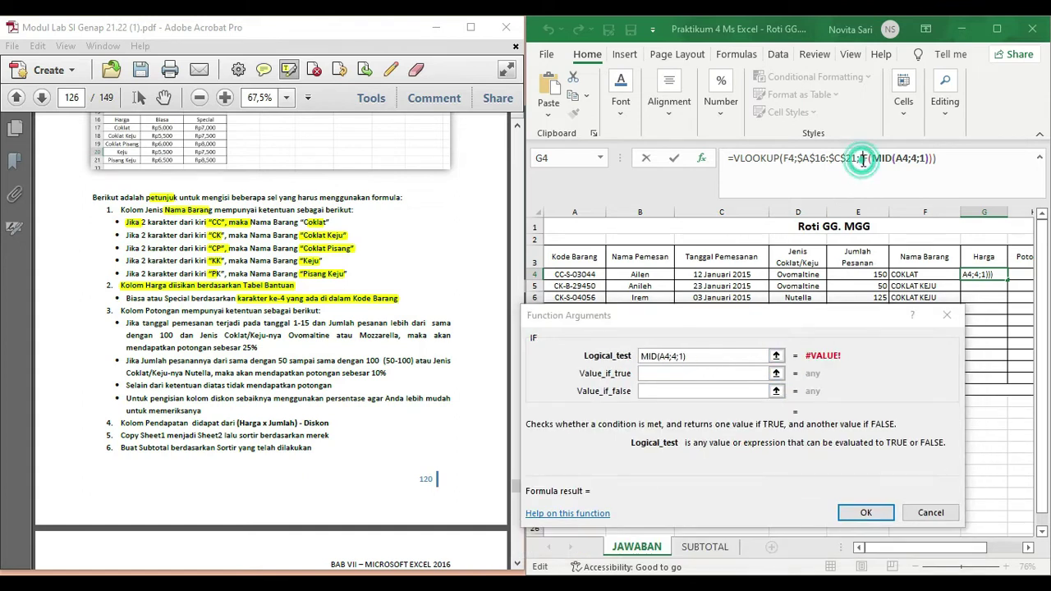
click(734, 353)
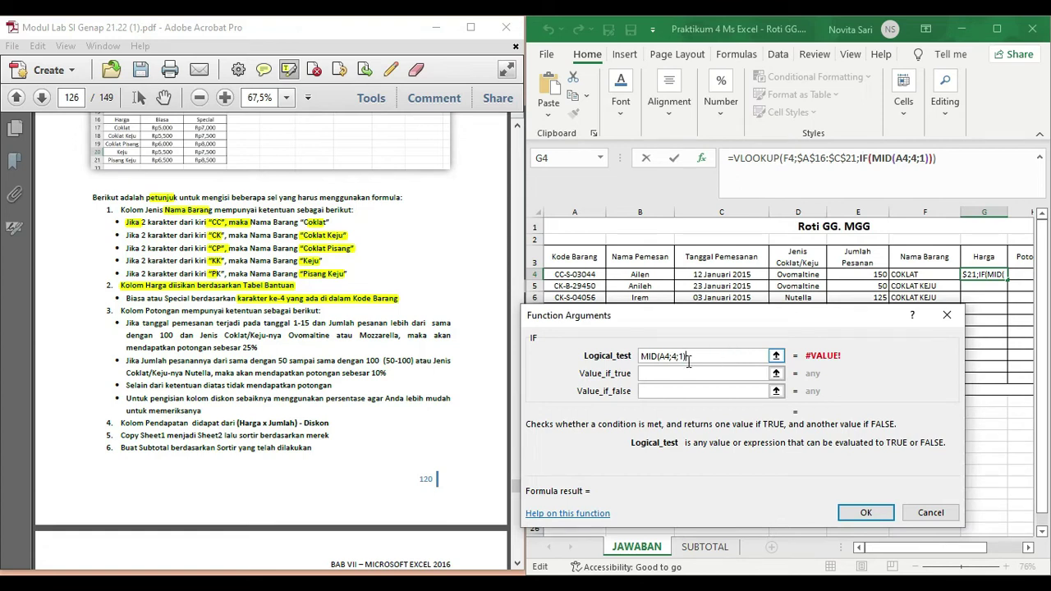
text(=)
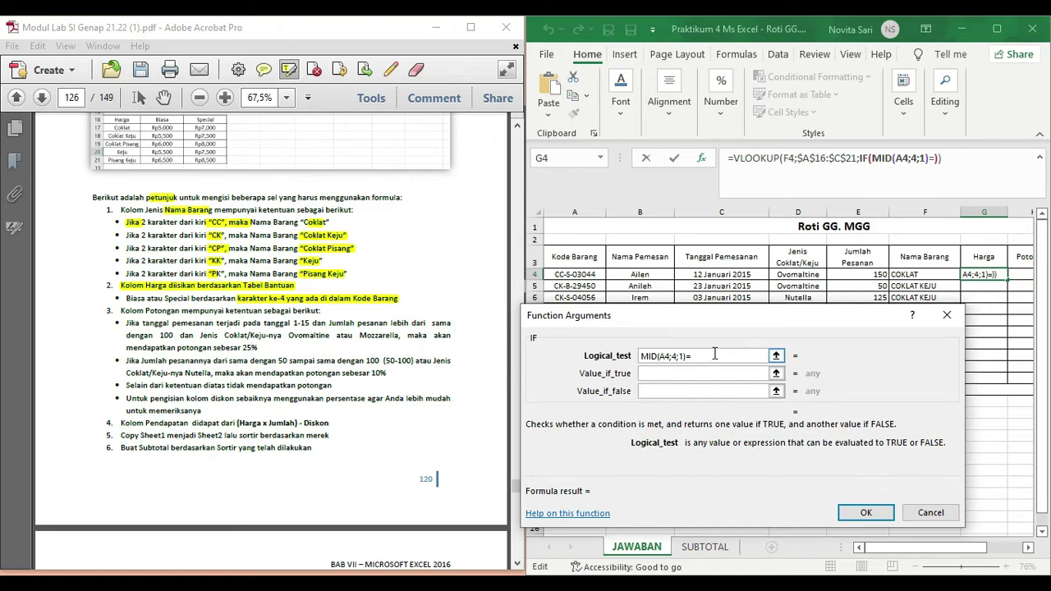
text("B")
key(Tab)
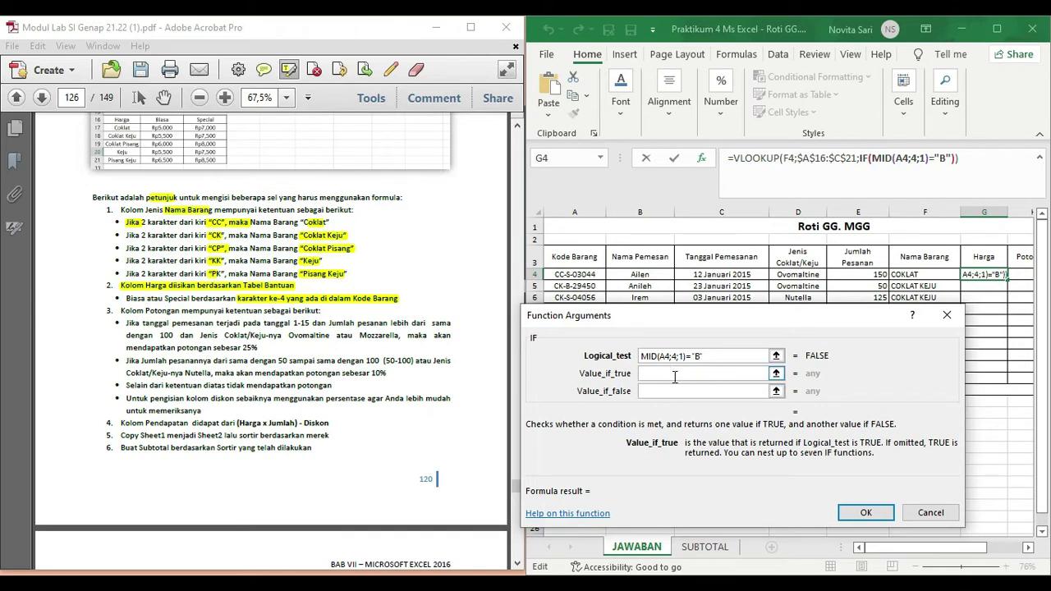
Step: Set the IF's value if true to 2 and its value if false to 3
text(2)
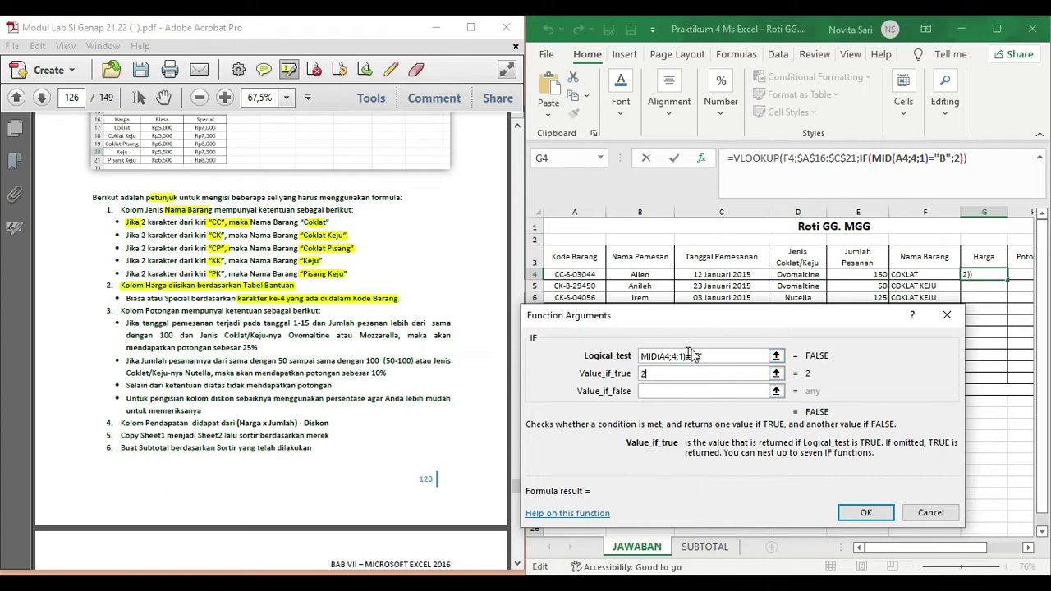
click(678, 392)
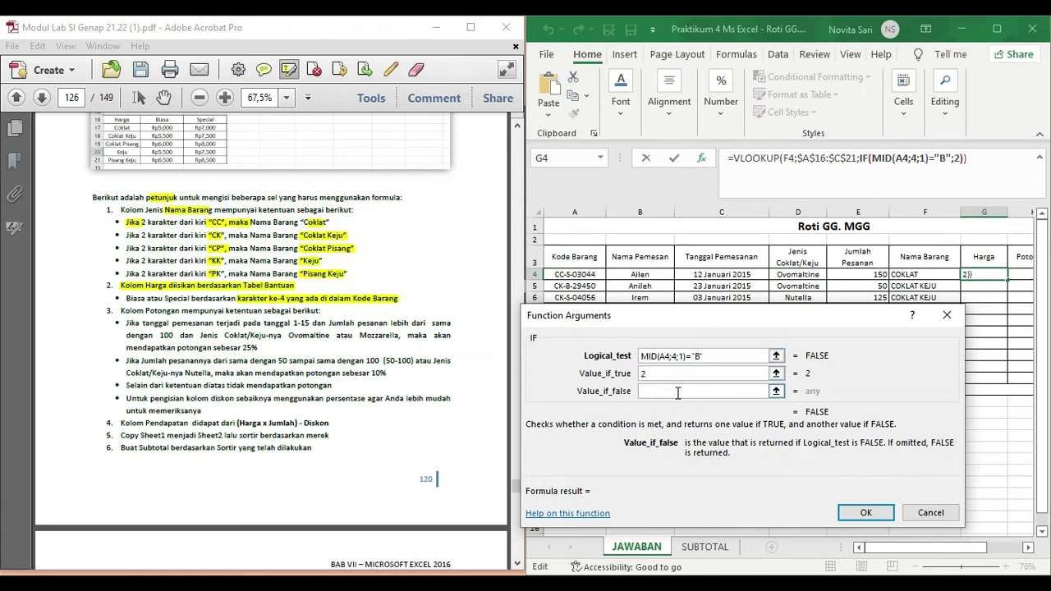
text(3)
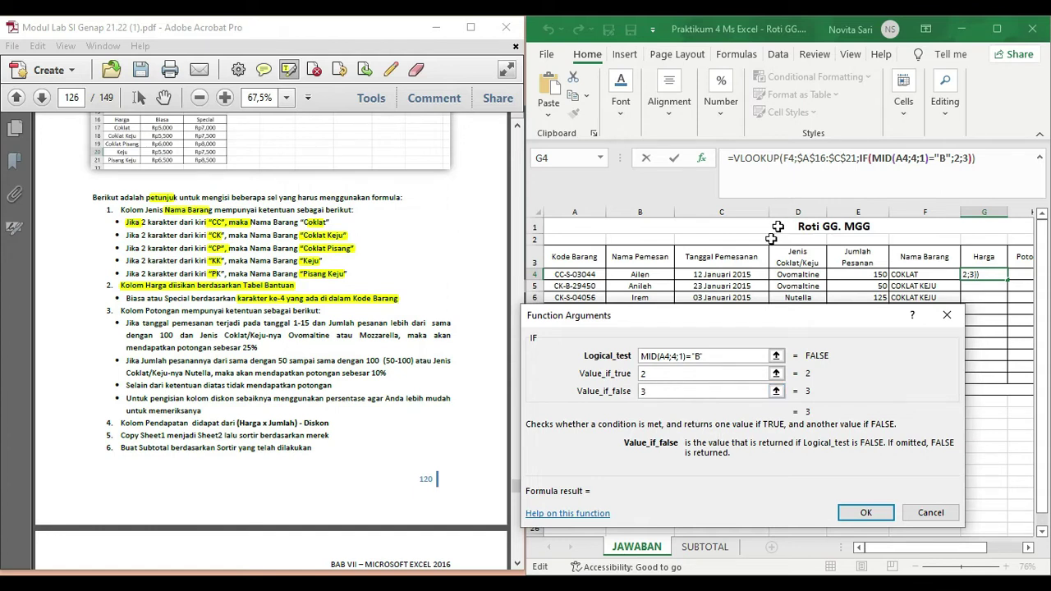
Step: Return to the VLOOKUP arguments and set the range lookup to 0
drag(756, 315, 688, 294)
click(751, 158)
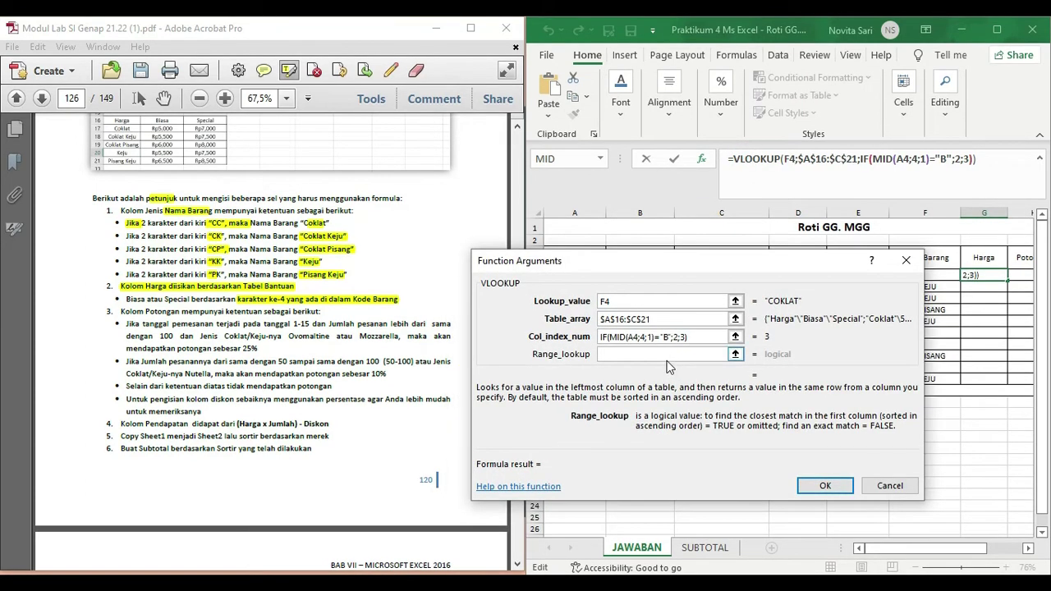
text(0)
mouse_move(674, 273)
mouse_down()
mouse_move(514, 160)
mouse_move(516, 182)
mouse_move(668, 245)
mouse_move(678, 282)
mouse_up()
scroll(337, 254, up, 3)
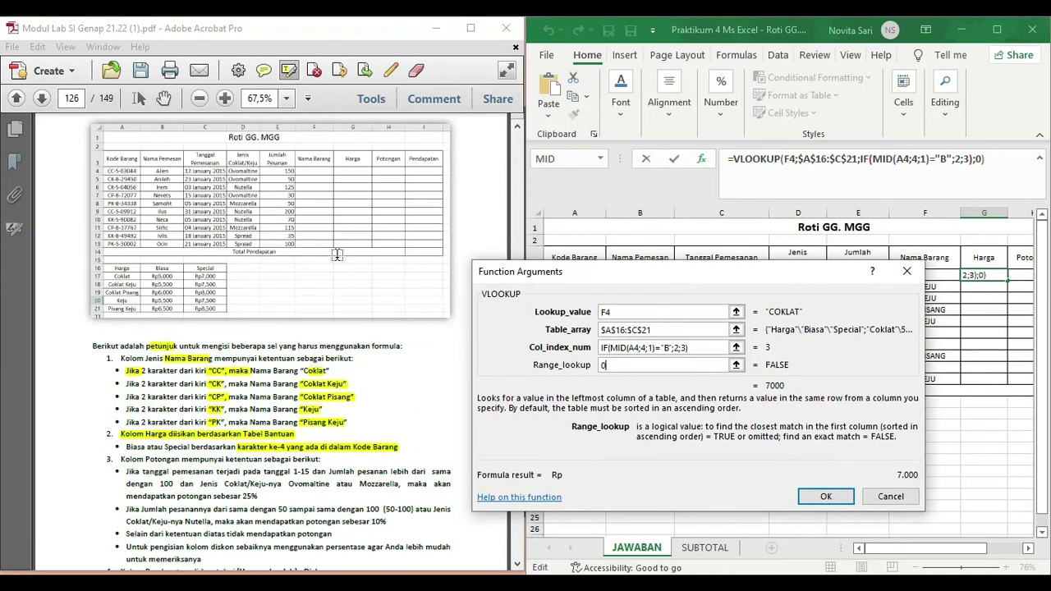
scroll(337, 254, up, 1)
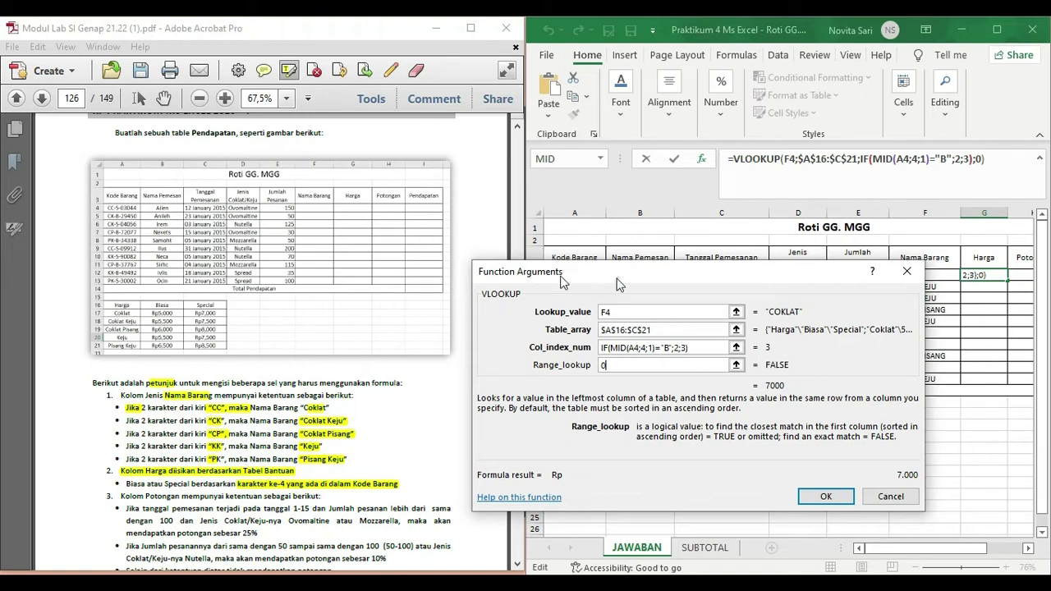
Step: Confirm the Harga formula in G4 and fill it down the column through G13
drag(634, 279, 418, 233)
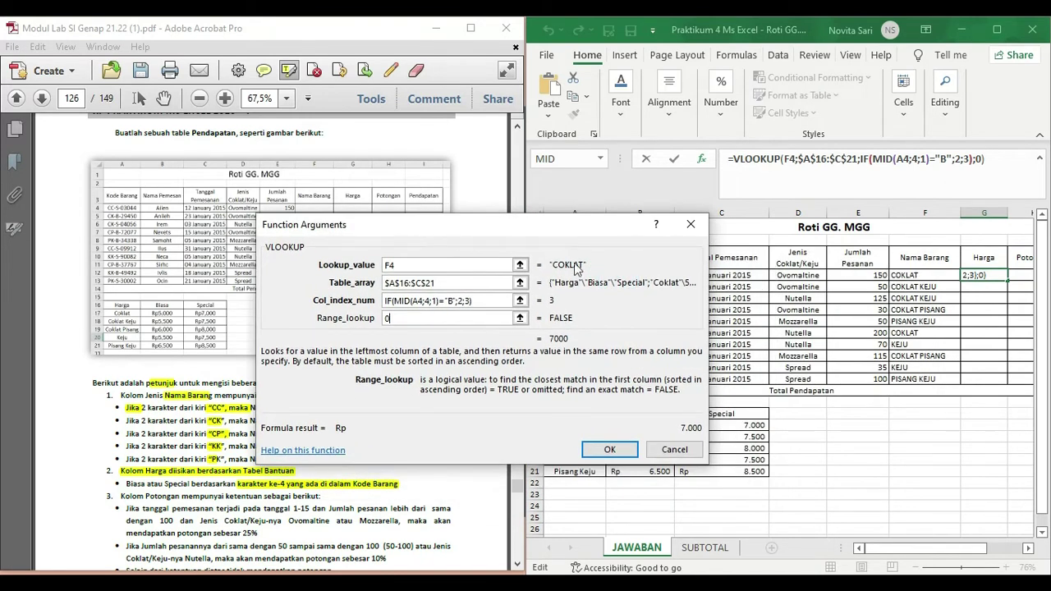
drag(537, 237, 364, 216)
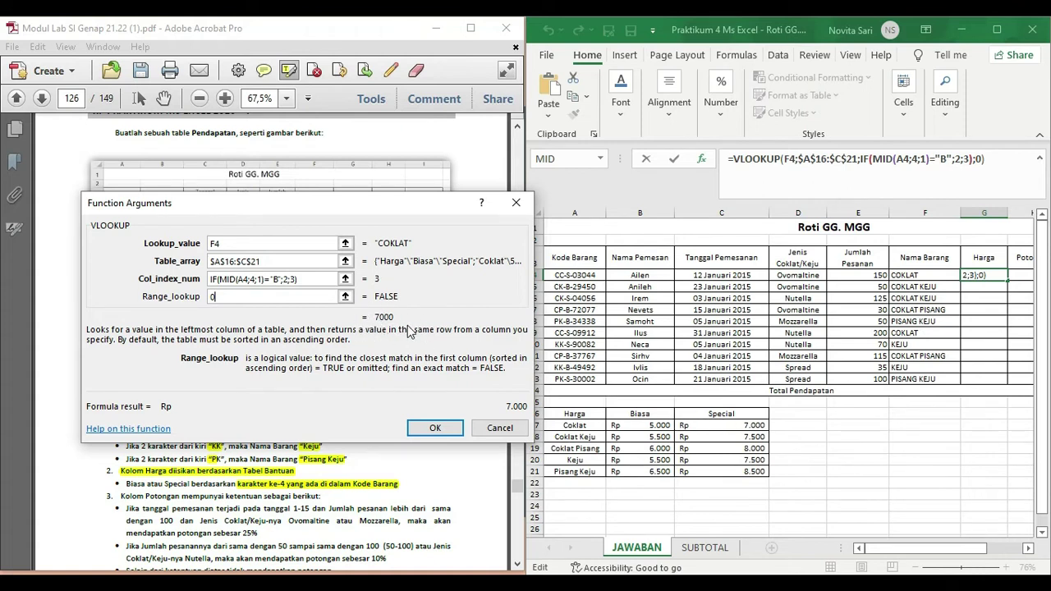
click(436, 428)
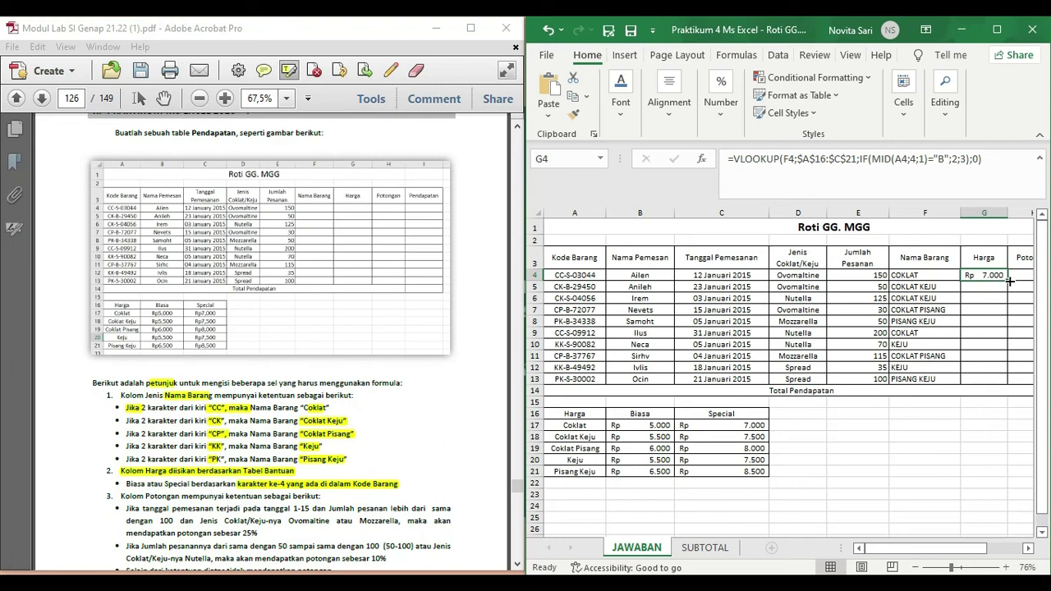
drag(1008, 280, 1004, 378)
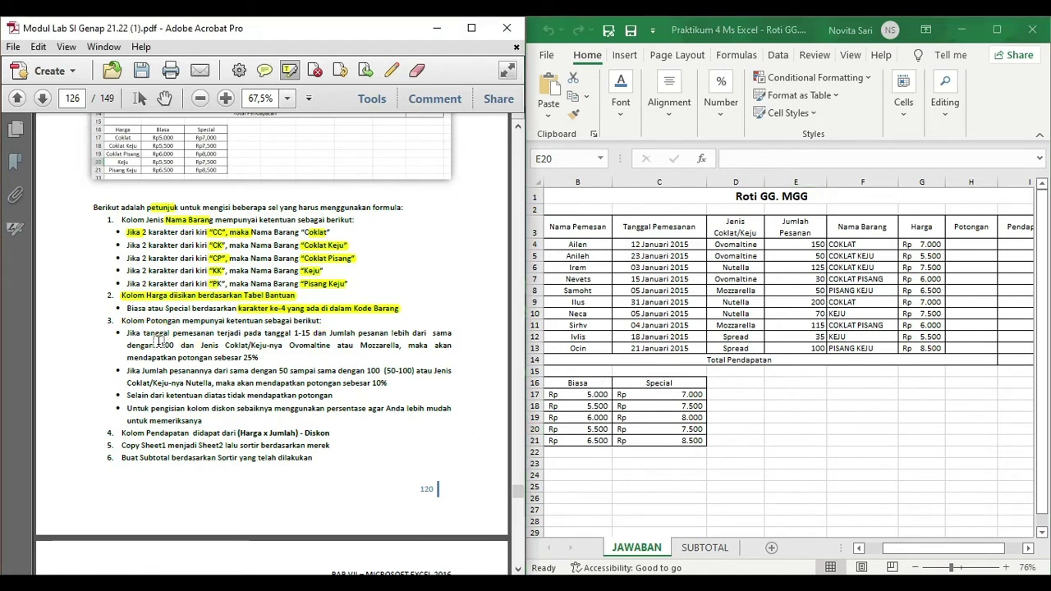
Step: Highlight "Kolom Potongan" and the words "Jika", "dan", "atau" and "maka" in the first rule of instruction 3 in the module PDF
drag(121, 322, 181, 321)
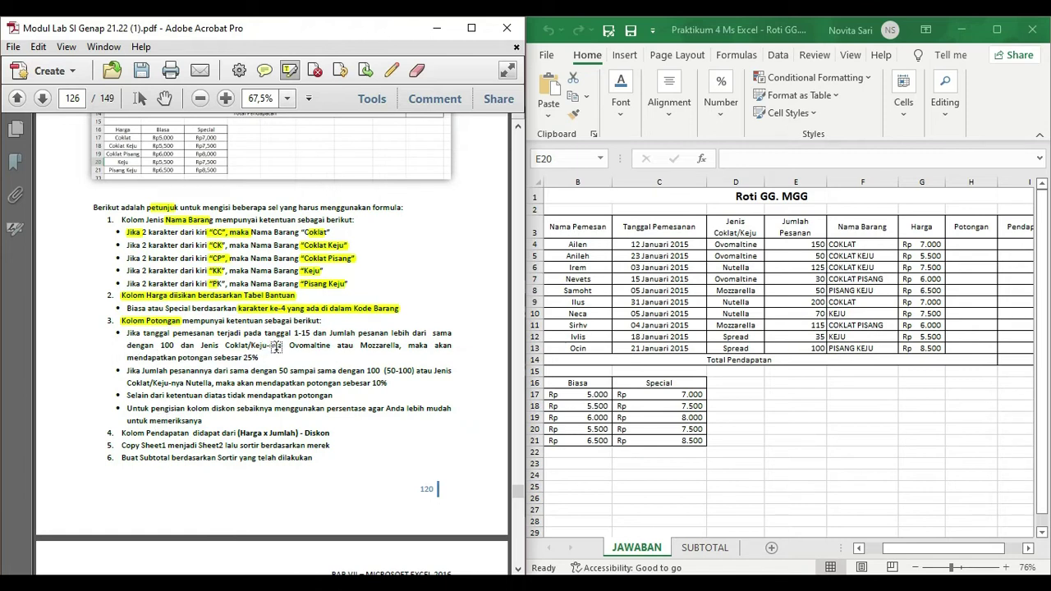
click(320, 334)
drag(314, 335, 327, 335)
click(181, 346)
drag(189, 348, 195, 348)
click(337, 350)
drag(336, 350, 353, 348)
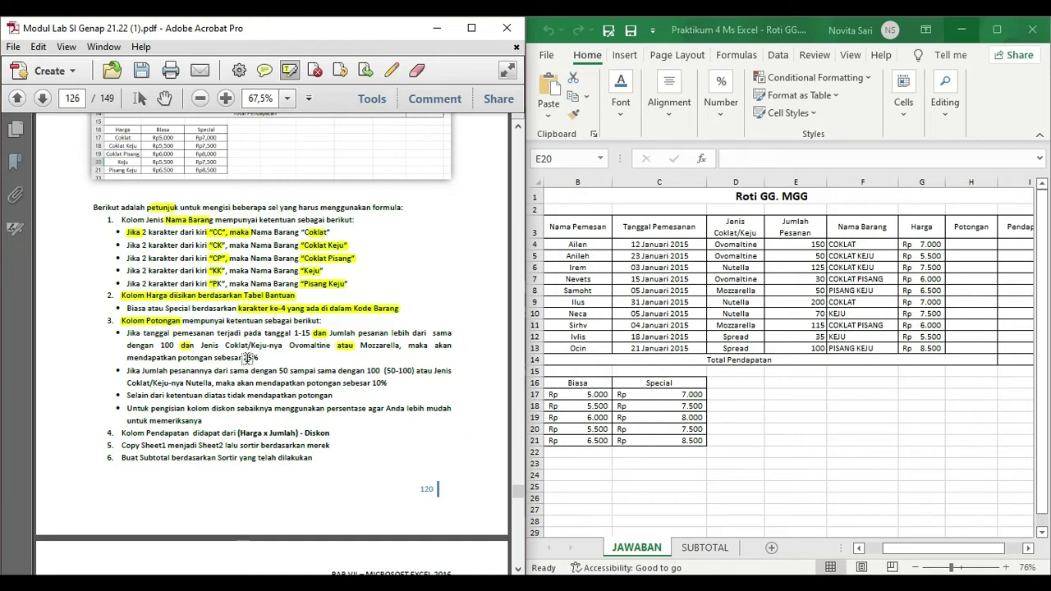
Step: Insert an IF function in the first Potongan cell, H4, in Excel
click(862, 417)
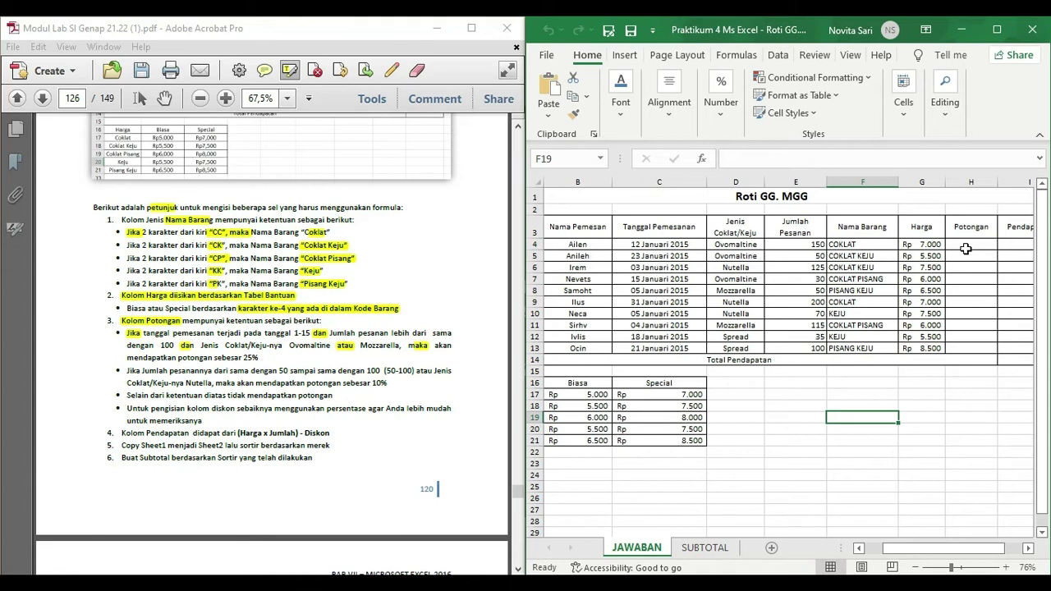
click(966, 247)
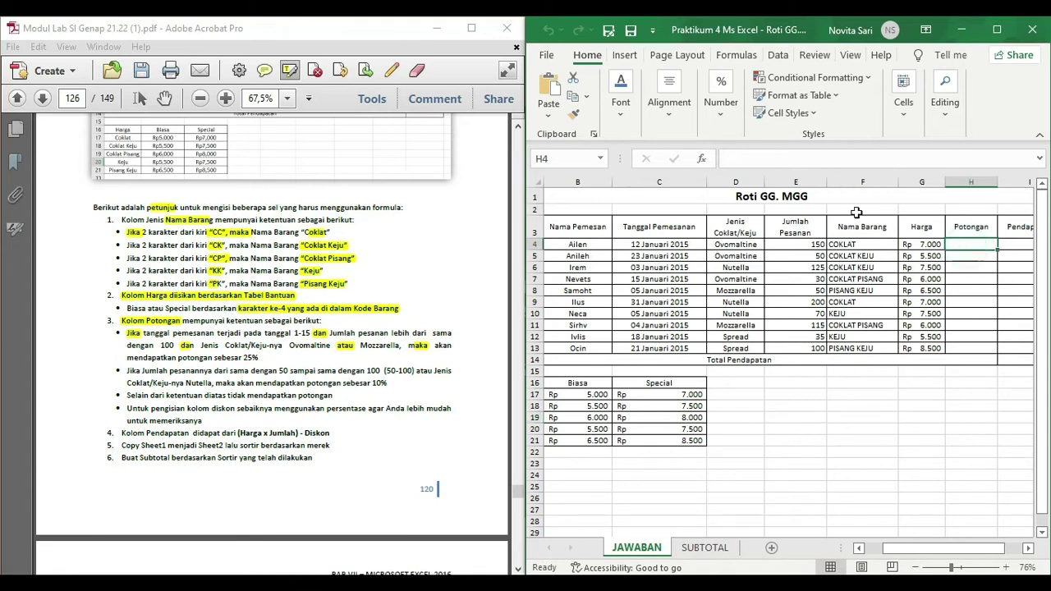
click(702, 158)
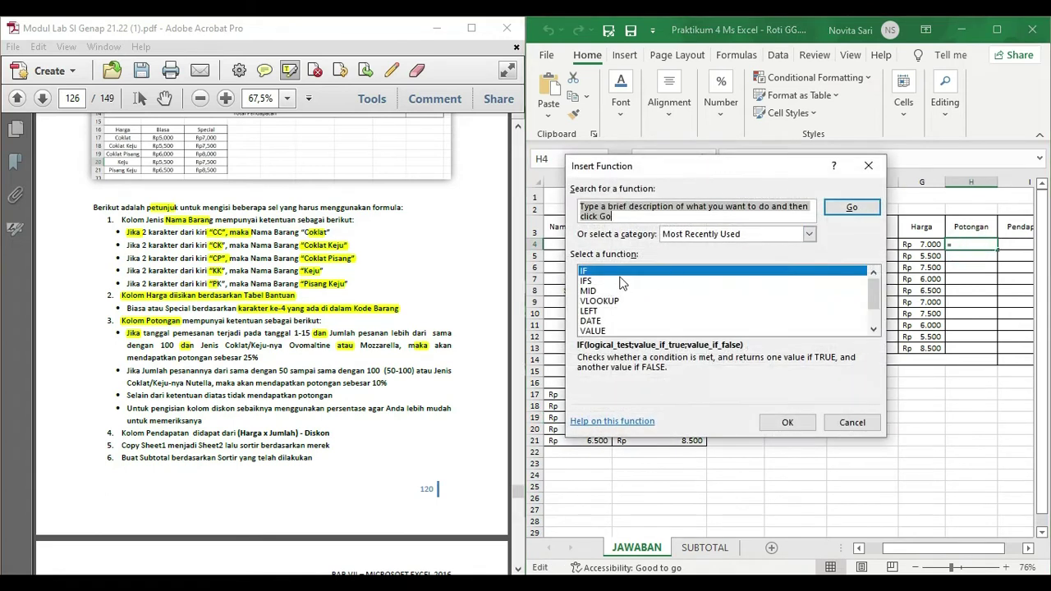
click(804, 421)
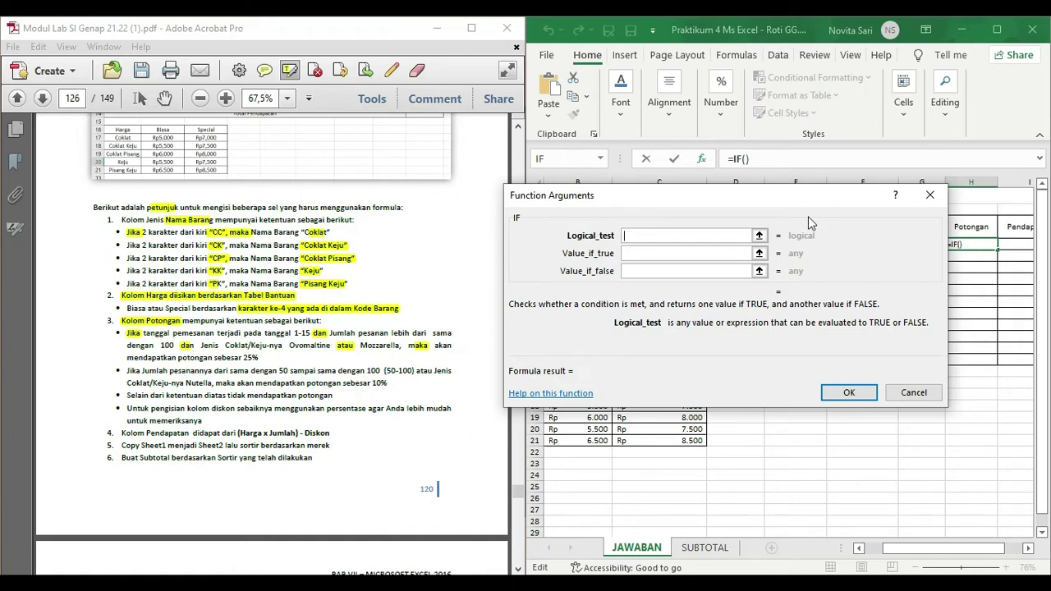
Step: Search the function list for "and" and nest an AND function in the IF's logical test
click(600, 159)
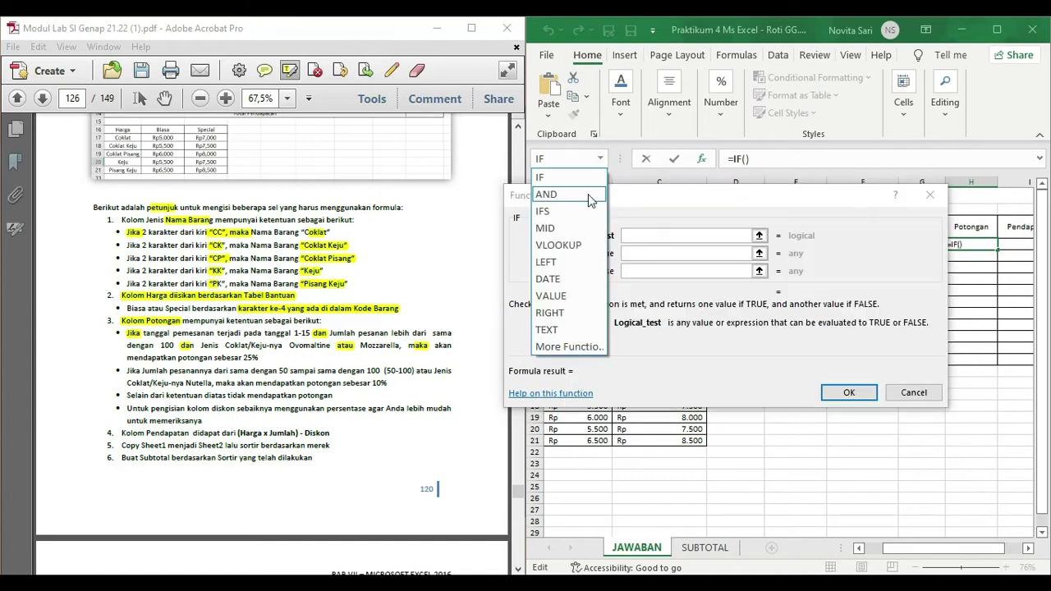
click(580, 348)
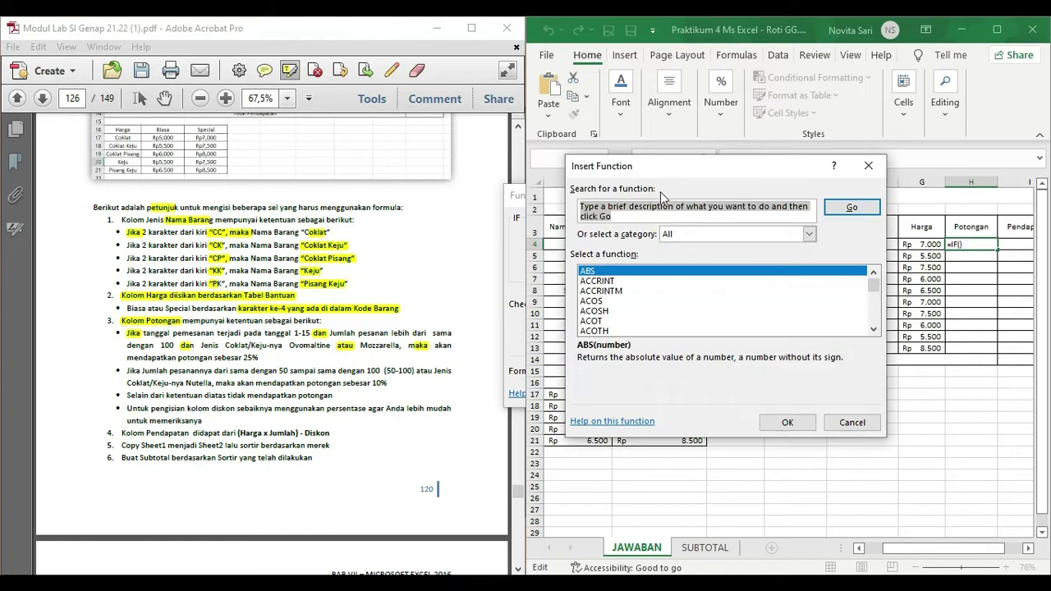
drag(623, 217, 586, 202)
key(BackSpace)
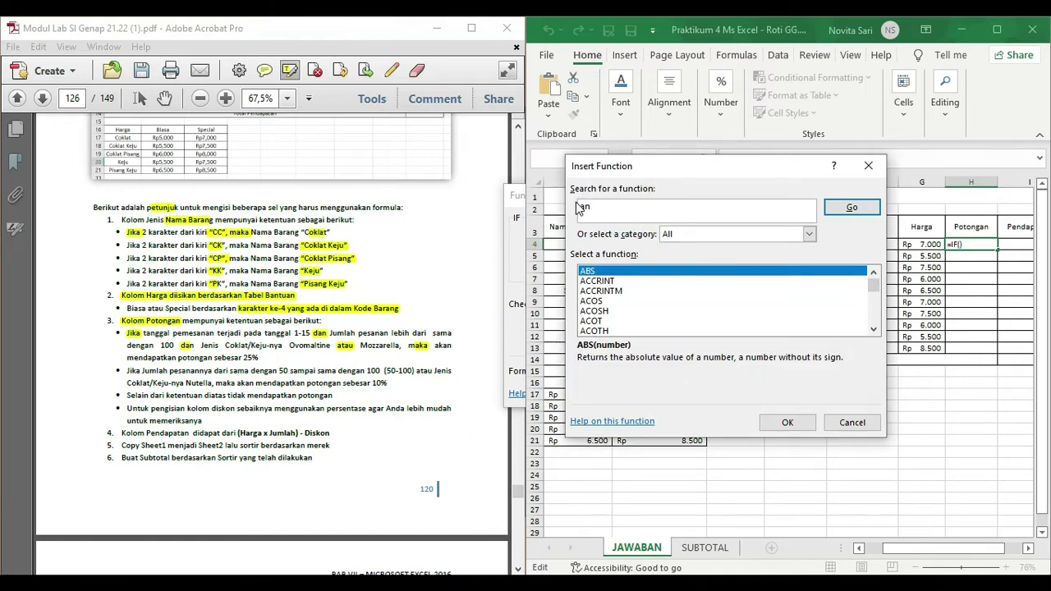
click(851, 208)
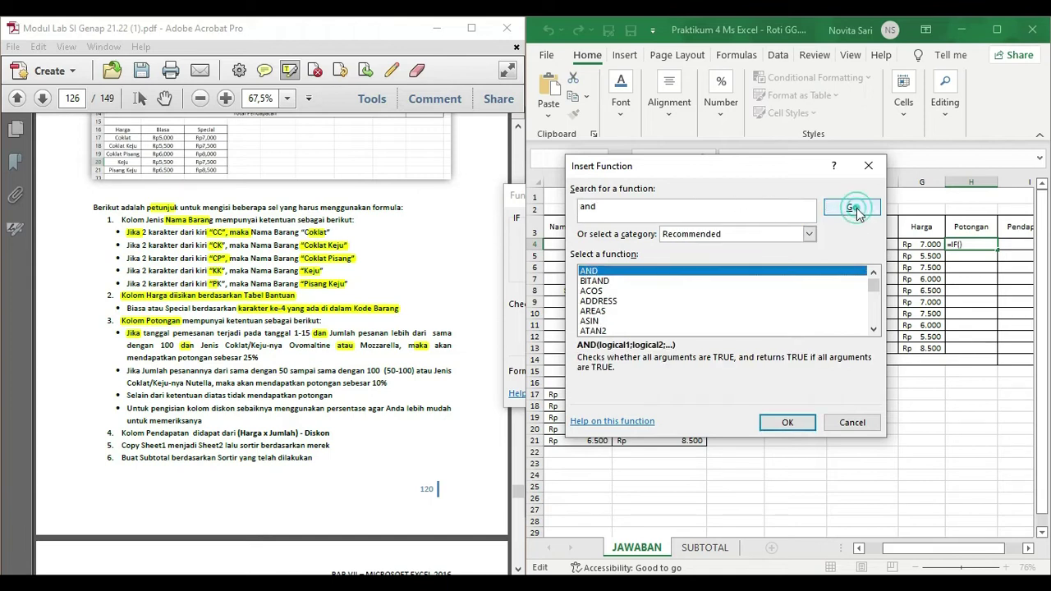
click(783, 422)
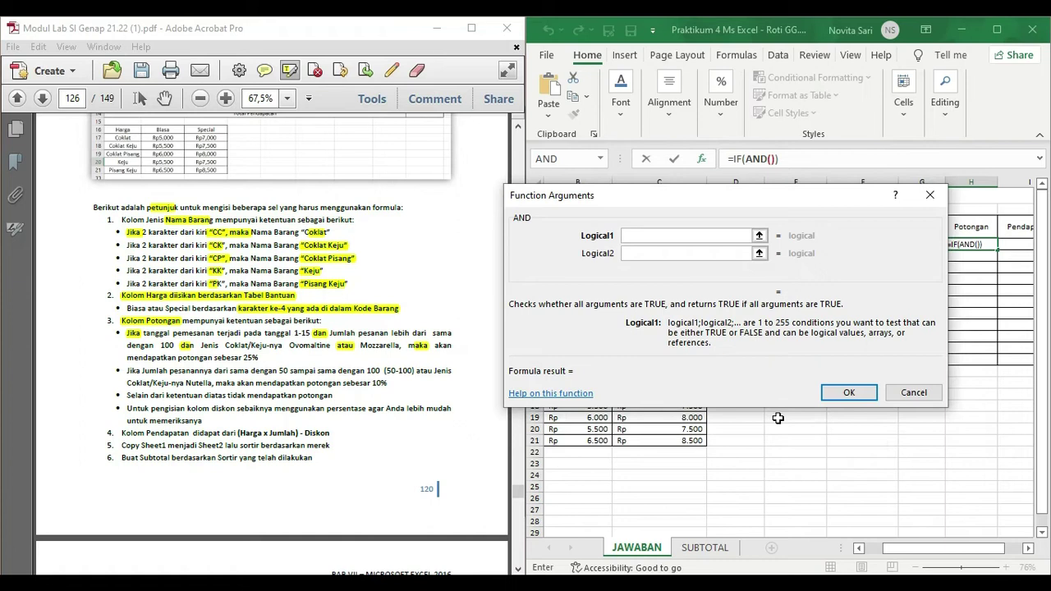
drag(637, 221, 646, 243)
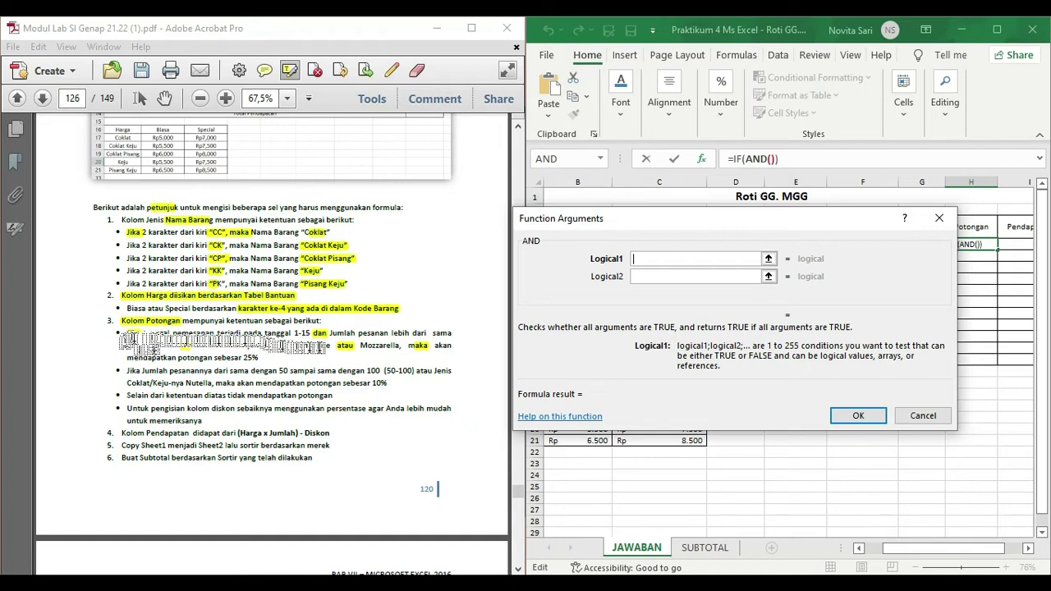
click(637, 222)
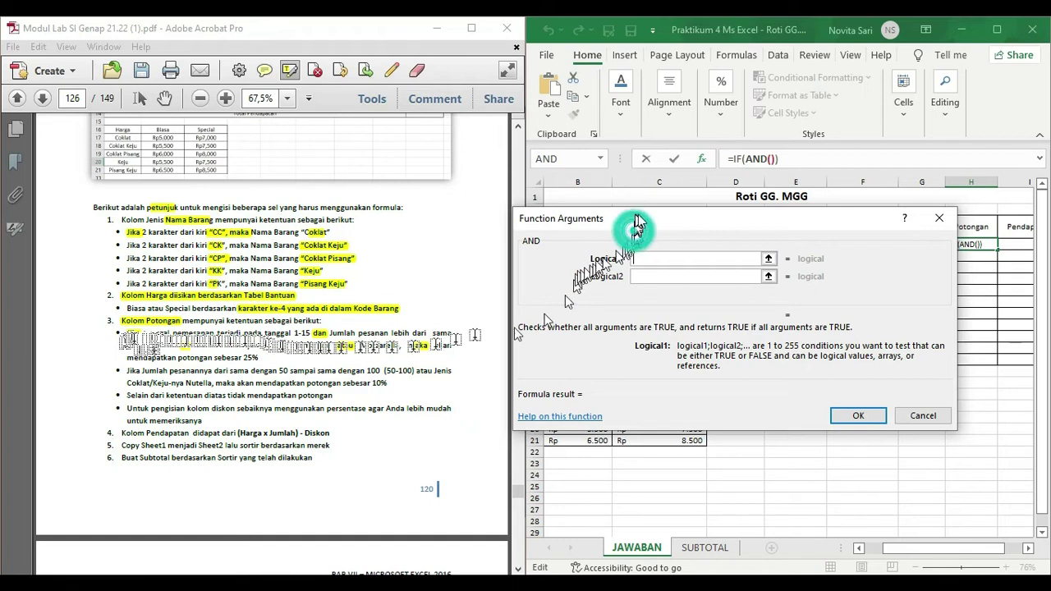
Step: Nest a DAY function in the AND's first condition, using the order date in C4 as its serial number
mouse_move(637, 221)
mouse_down()
mouse_move(620, 200)
mouse_move(625, 214)
mouse_up()
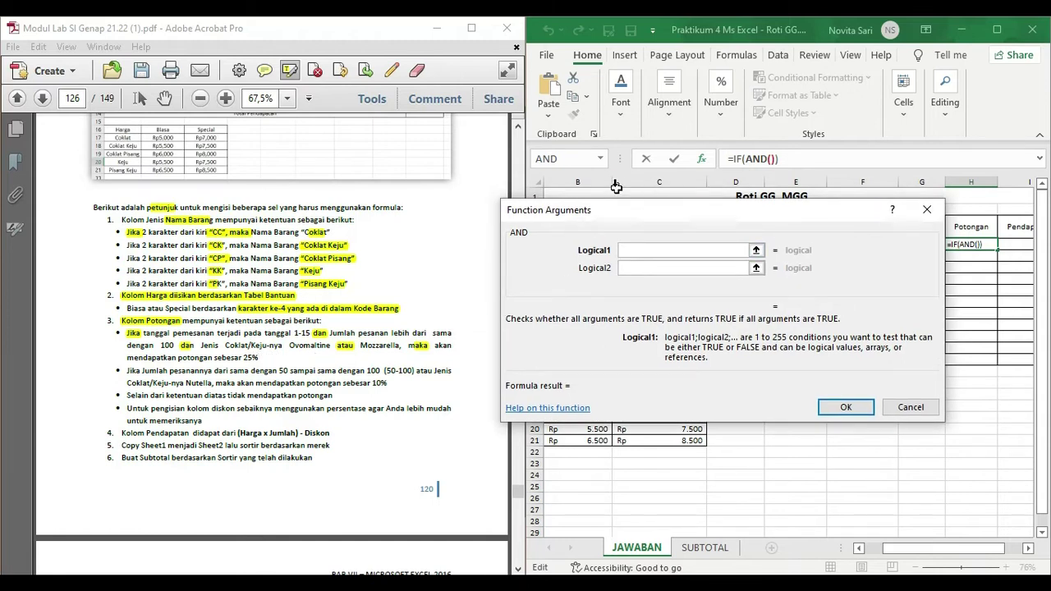
click(600, 164)
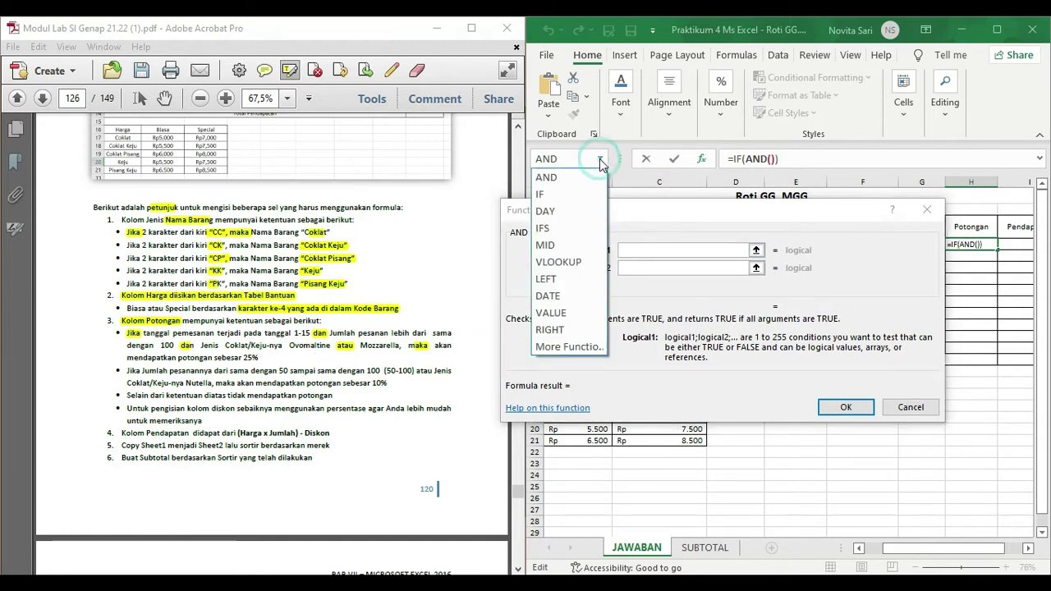
click(569, 213)
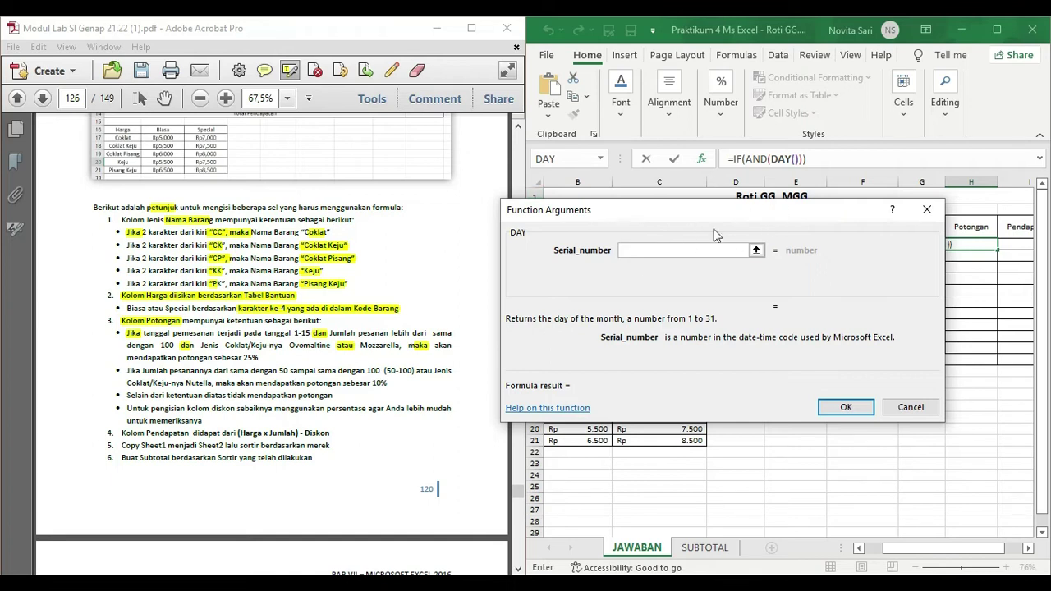
drag(663, 214, 690, 302)
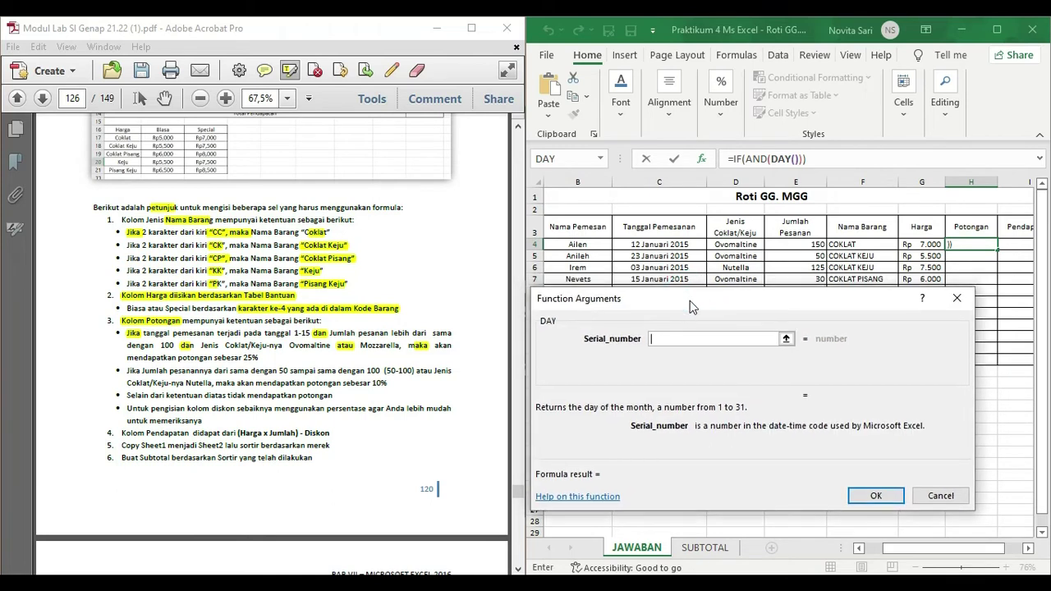
click(671, 243)
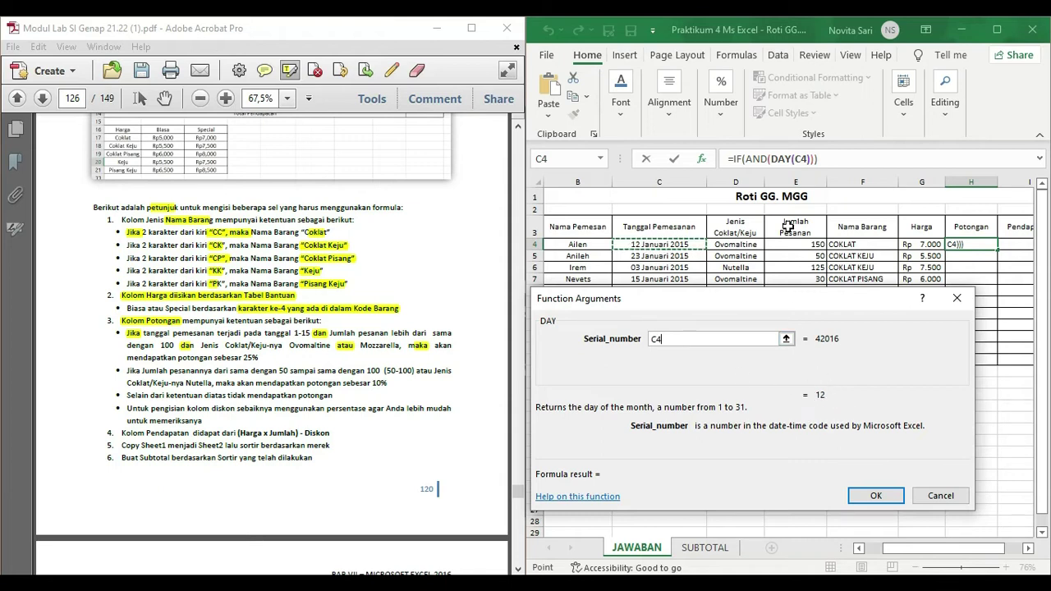
Step: Return to the AND function's arguments and complete its first condition as DAY(C4)<=15
click(766, 163)
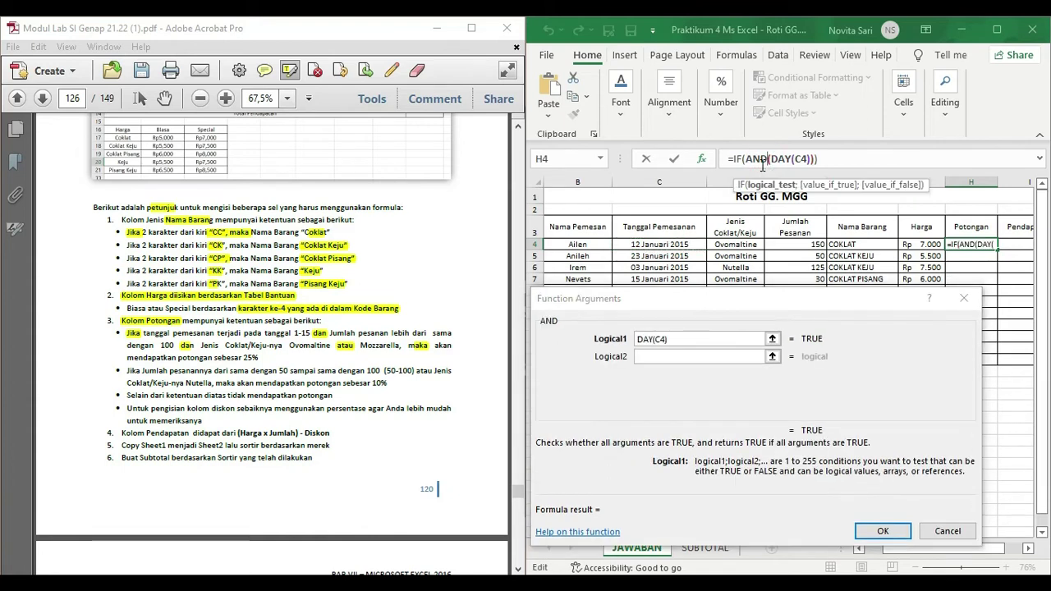
click(673, 340)
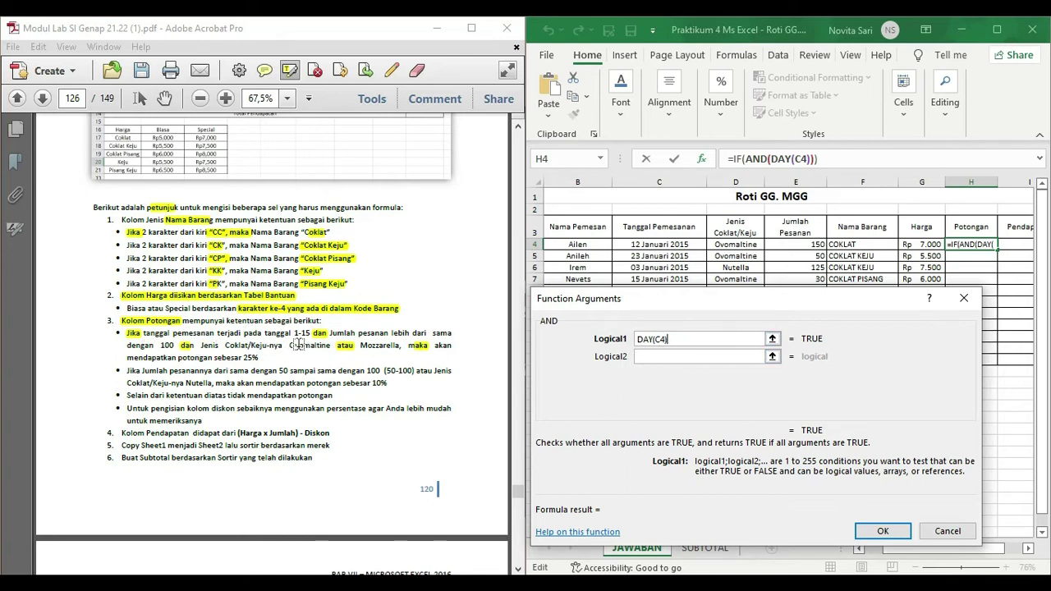
click(694, 339)
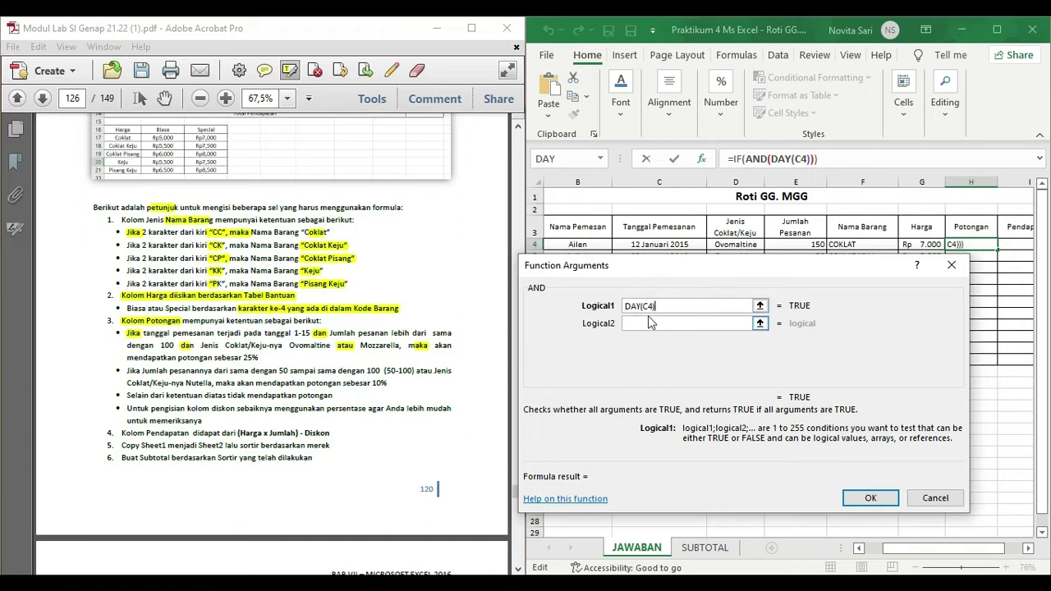
text(<)
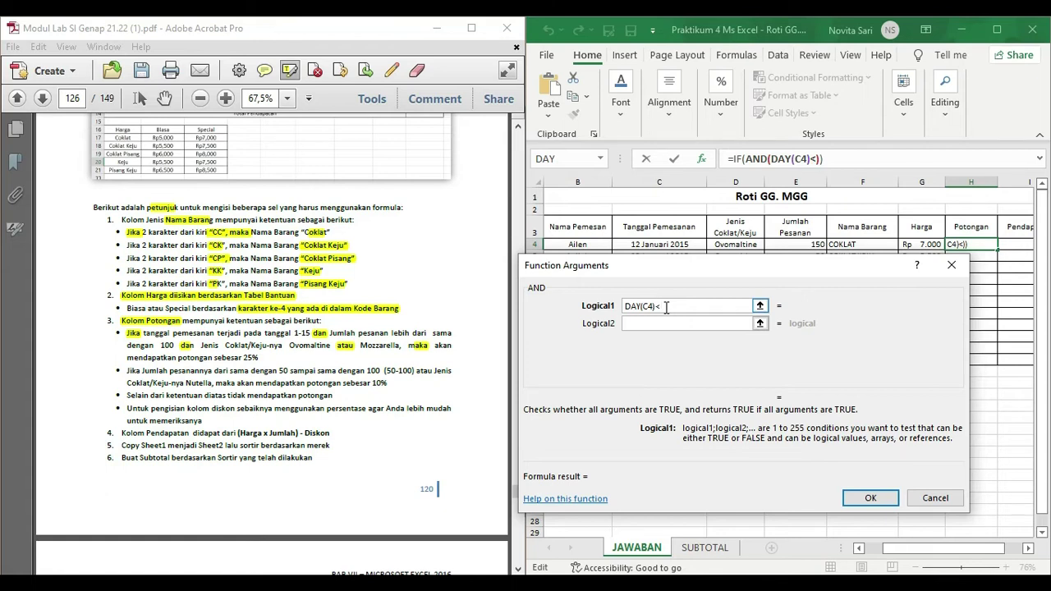
text(=15)
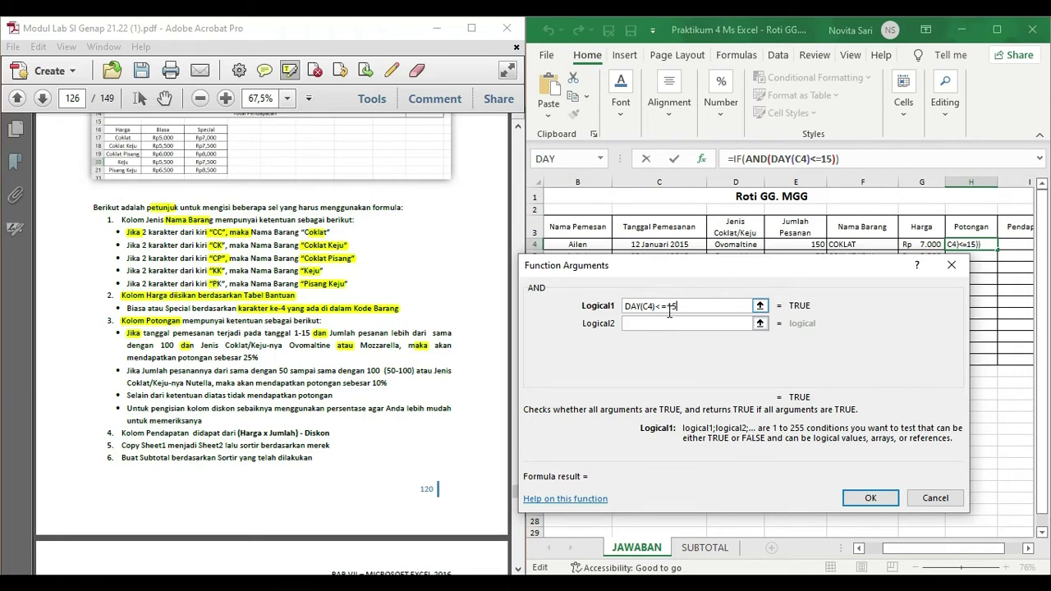
click(671, 310)
key(BackSpace)
click(663, 310)
text(=)
click(689, 304)
Step: Set the AND function's second condition to E4>=100 for the order quantity
drag(714, 268, 728, 290)
click(688, 334)
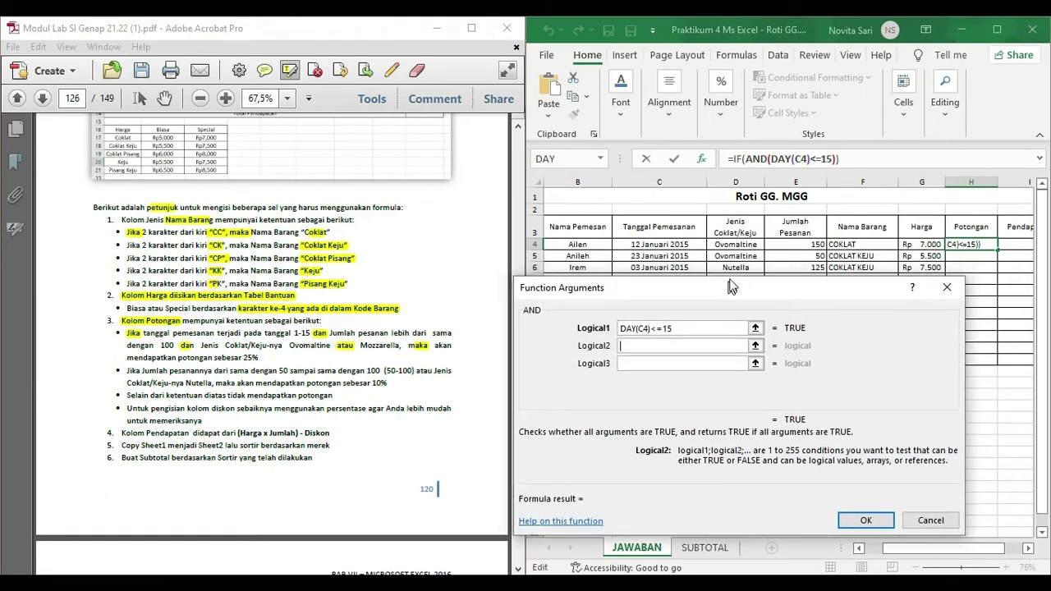
click(797, 243)
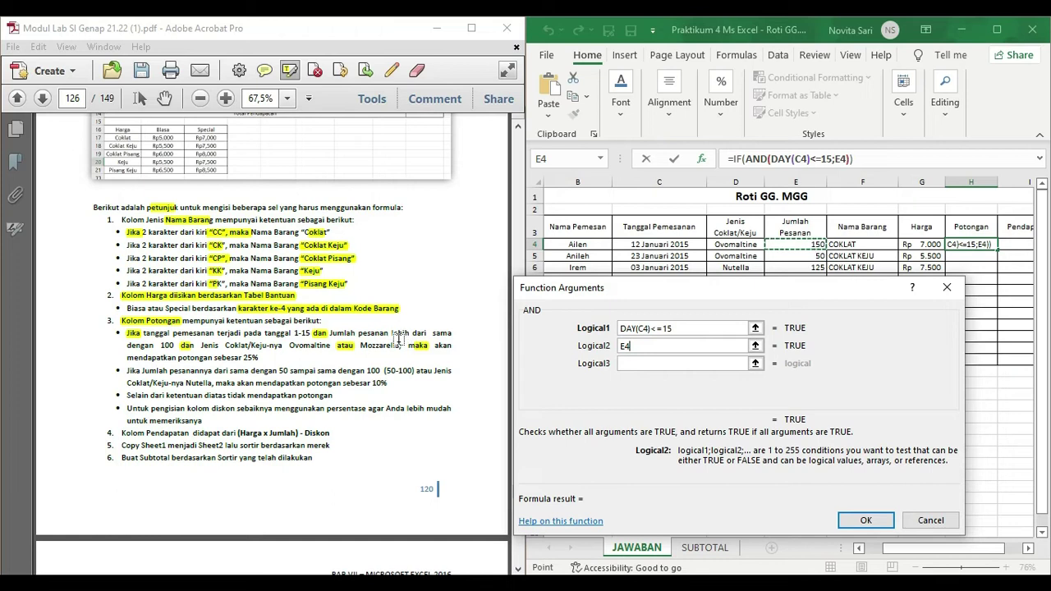
click(654, 346)
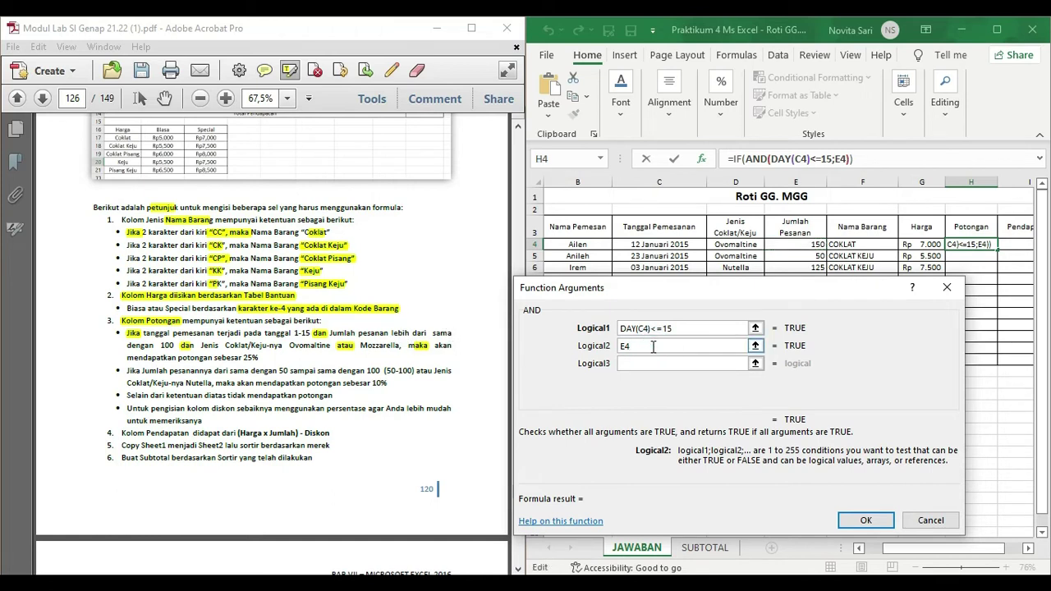
text(>=100)
key(Tab)
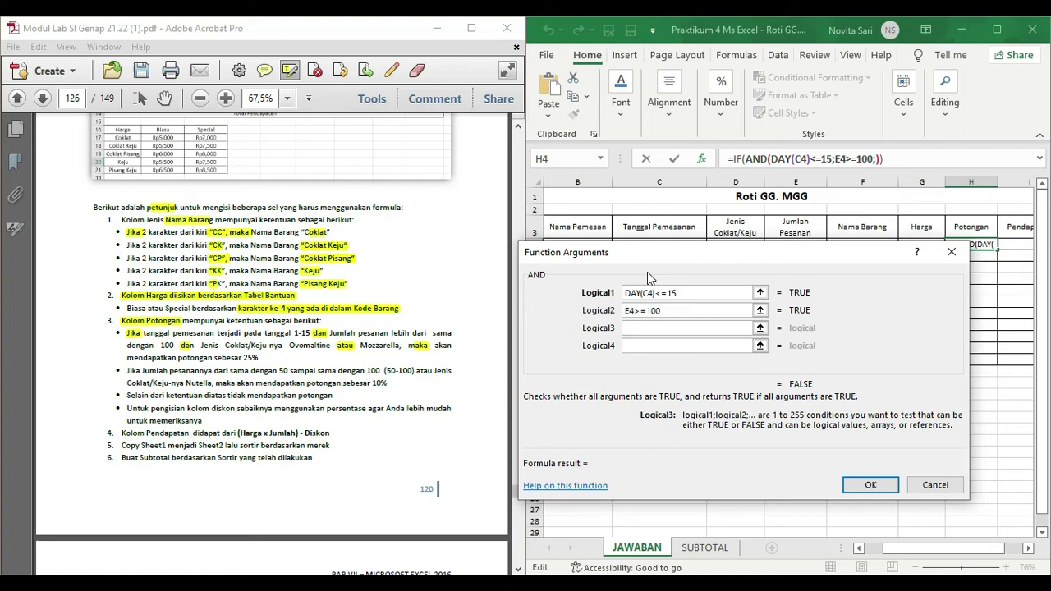
Step: Nest an OR function from the Logical category as the AND function's third condition
drag(653, 258, 651, 298)
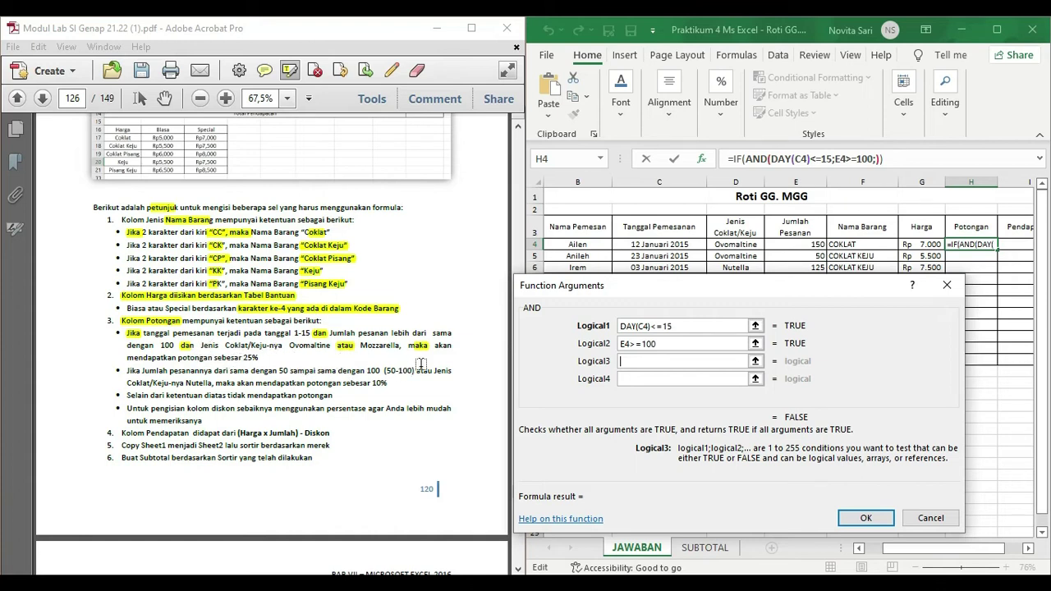
drag(692, 293, 715, 296)
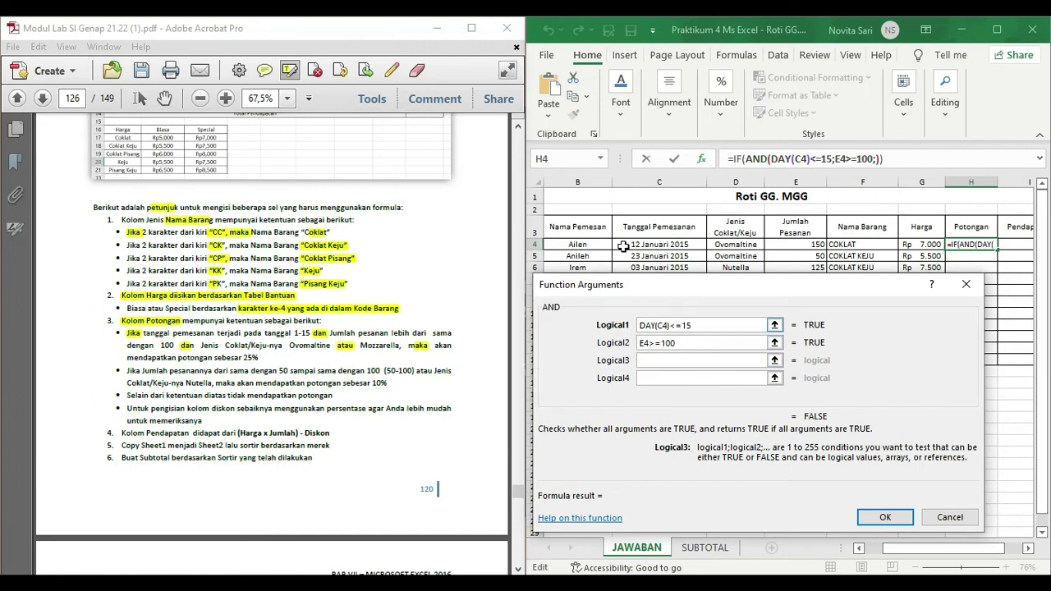
click(600, 158)
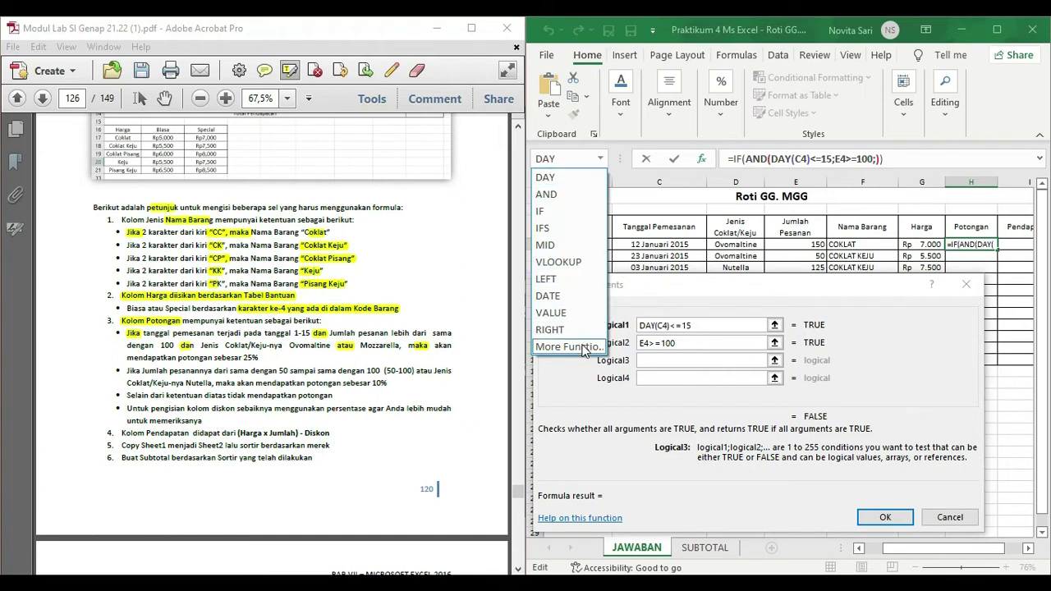
click(568, 346)
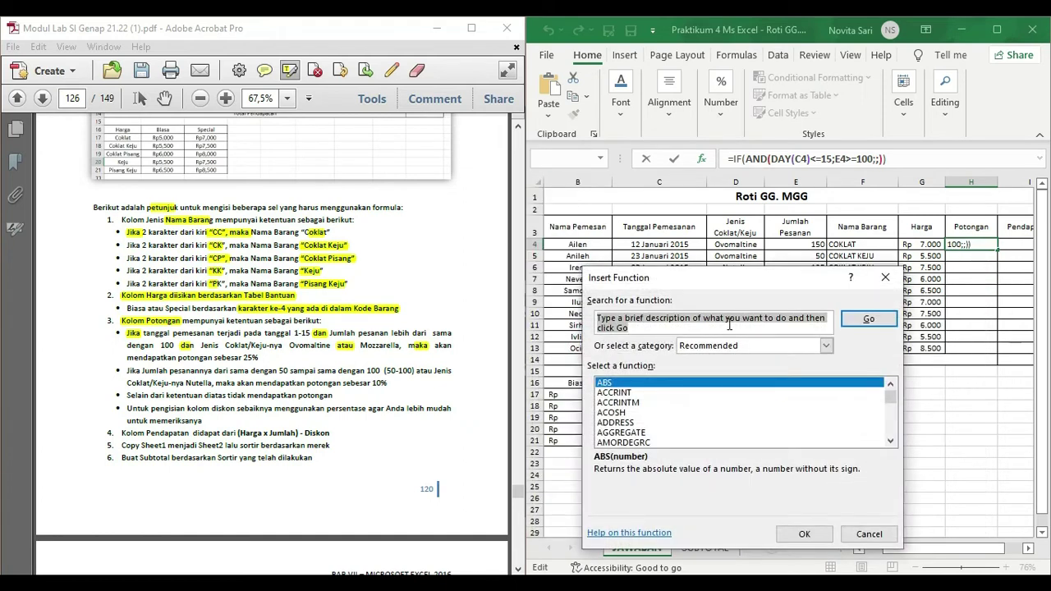
key(BackSpace)
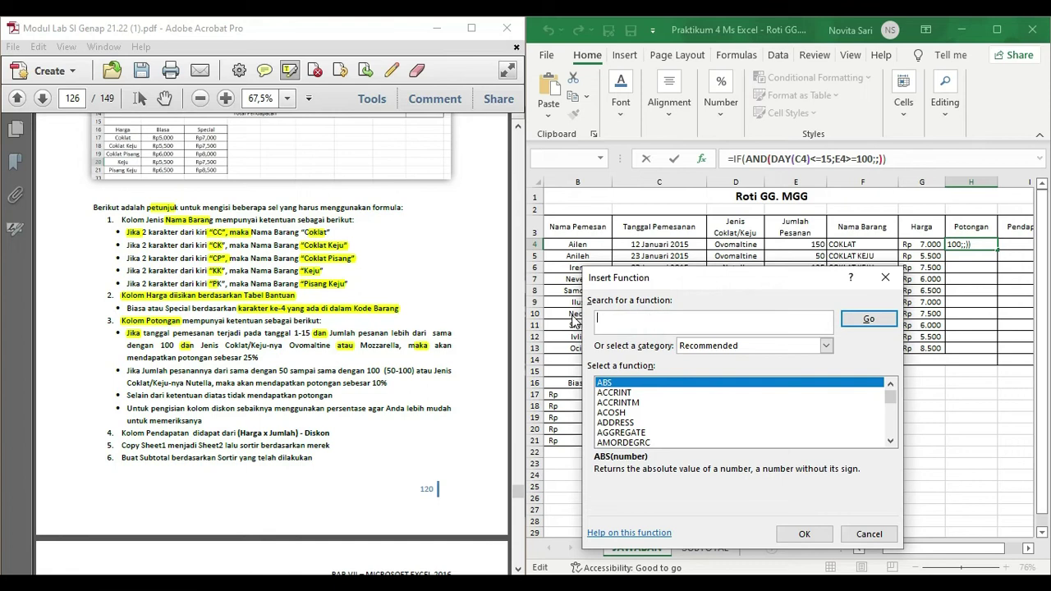
click(868, 326)
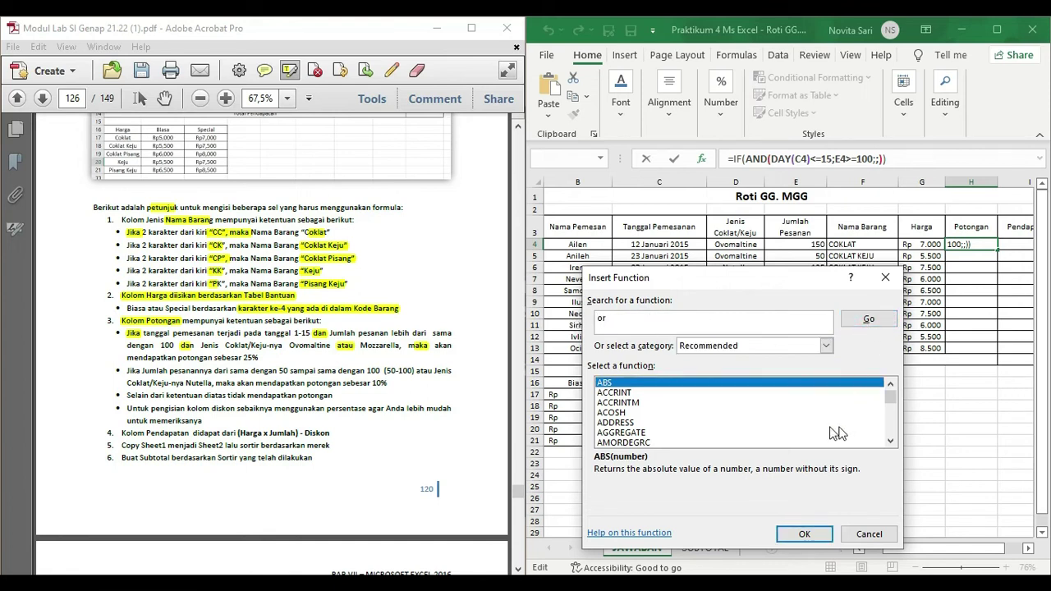
click(824, 345)
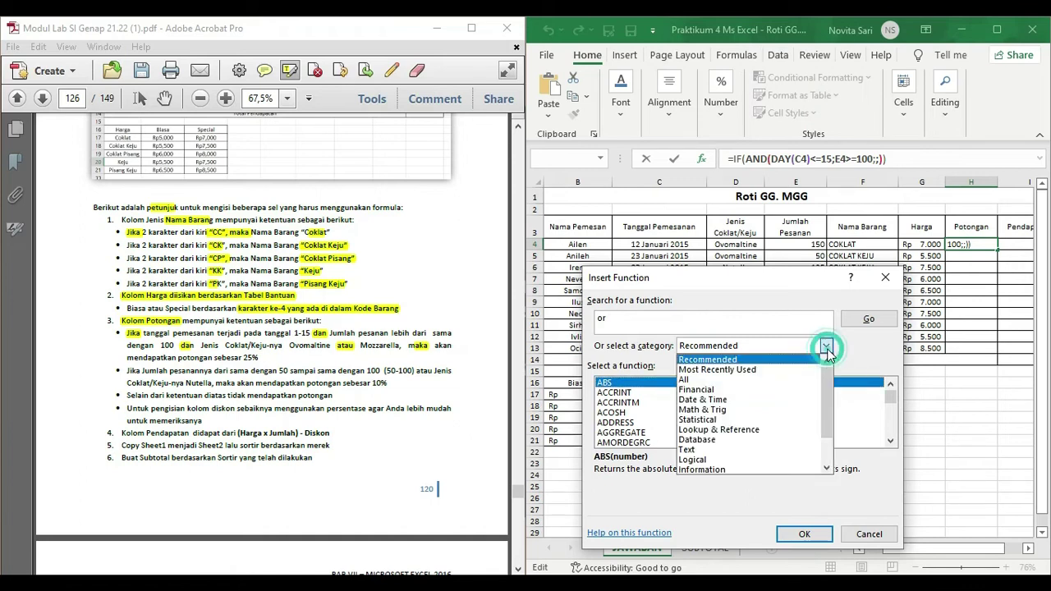
drag(829, 418, 829, 435)
click(738, 420)
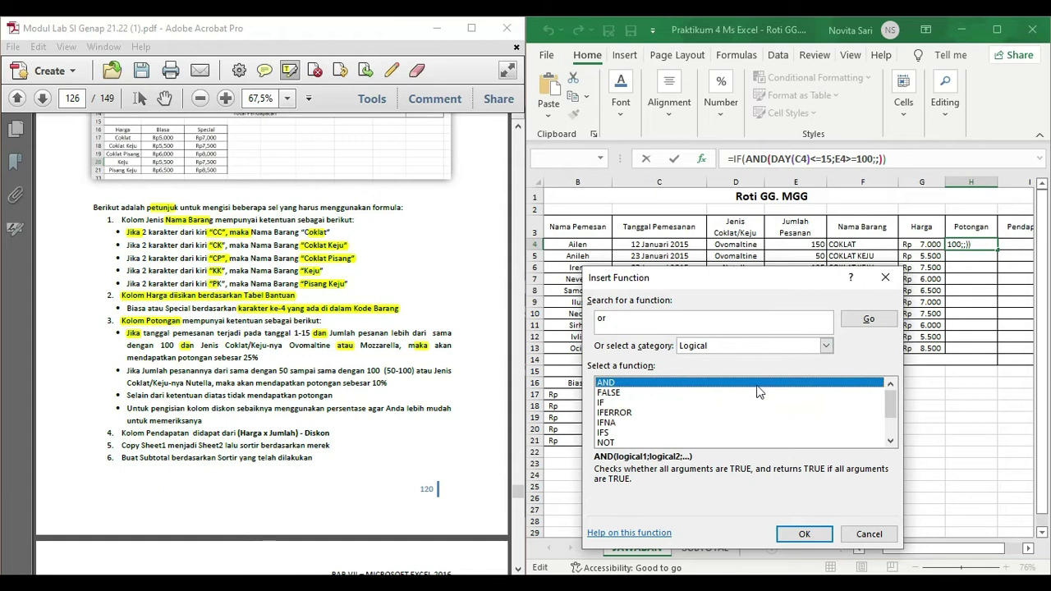
drag(893, 411, 893, 426)
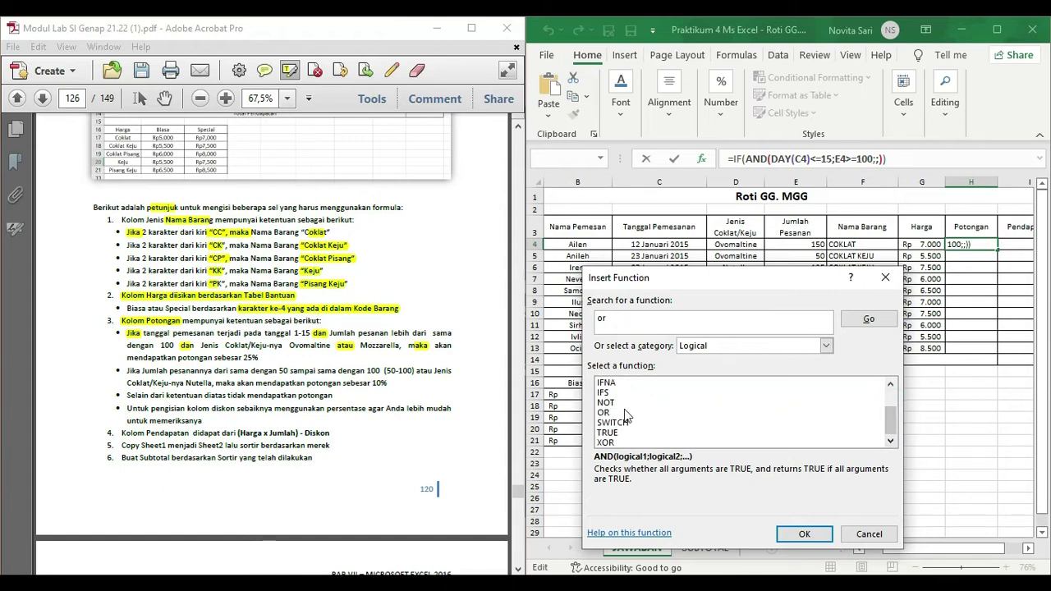
click(622, 412)
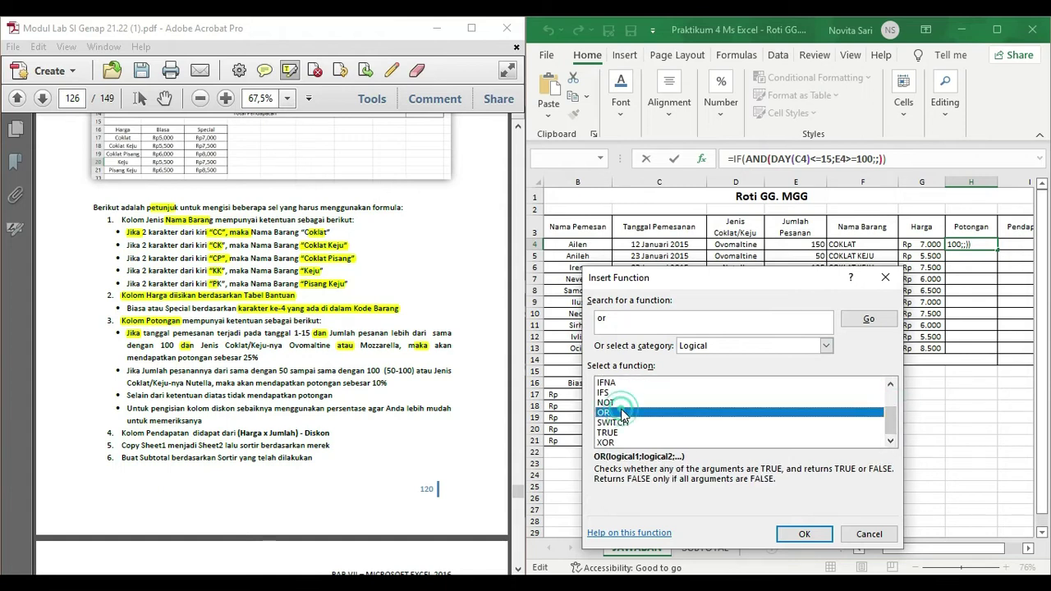
click(805, 534)
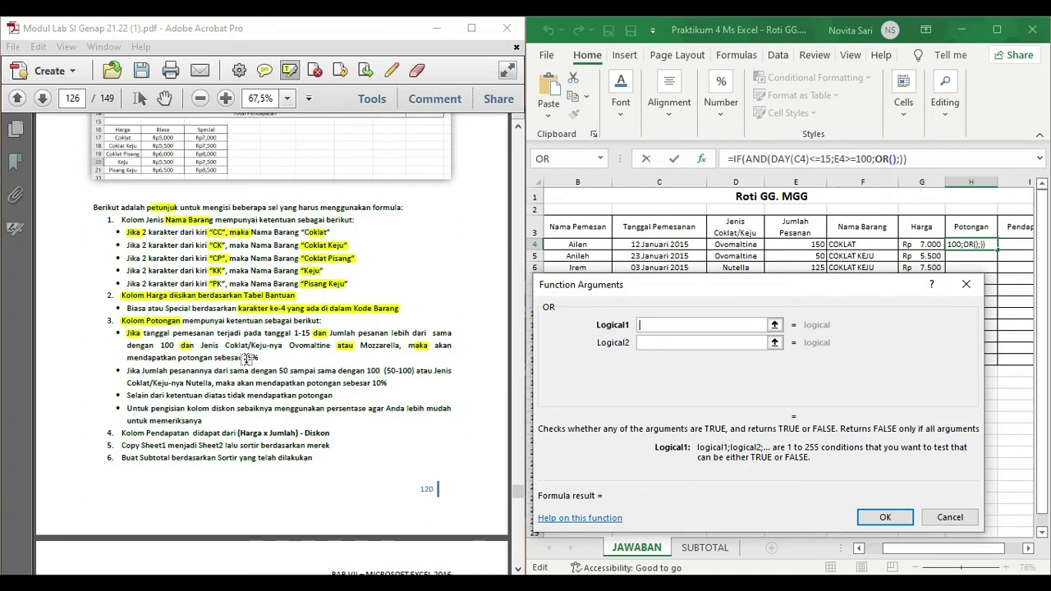
Step: Set the OR function's first condition to D4="Ovomaltine"
drag(751, 289, 771, 321)
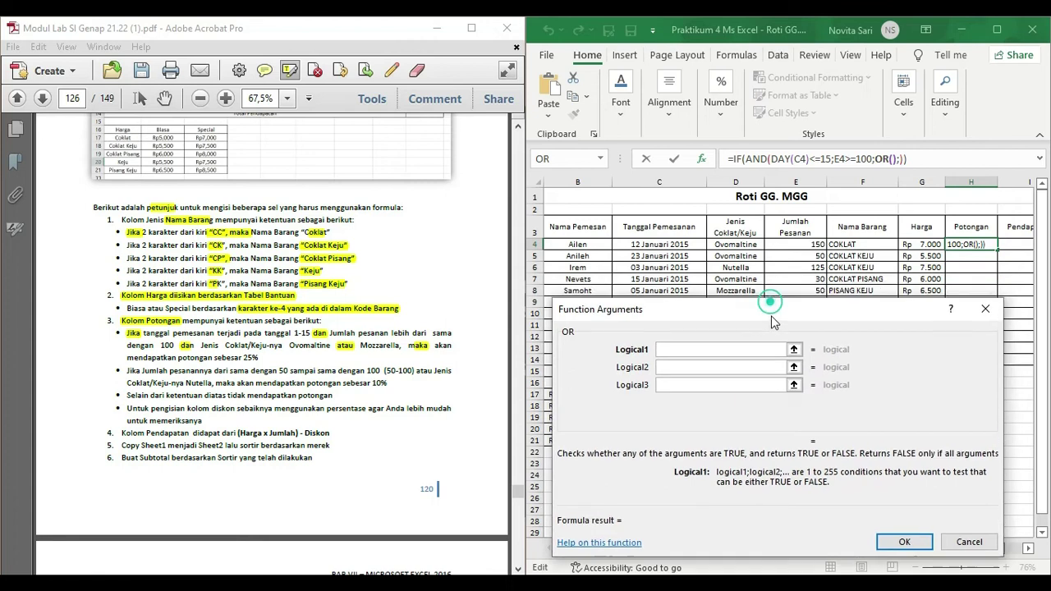
click(741, 245)
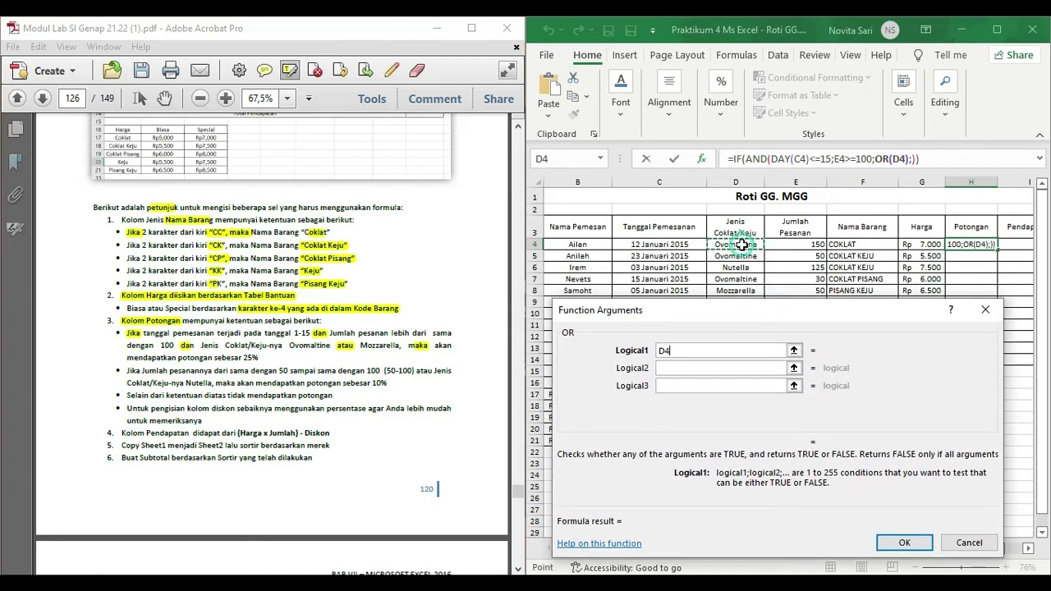
click(705, 350)
text(=)
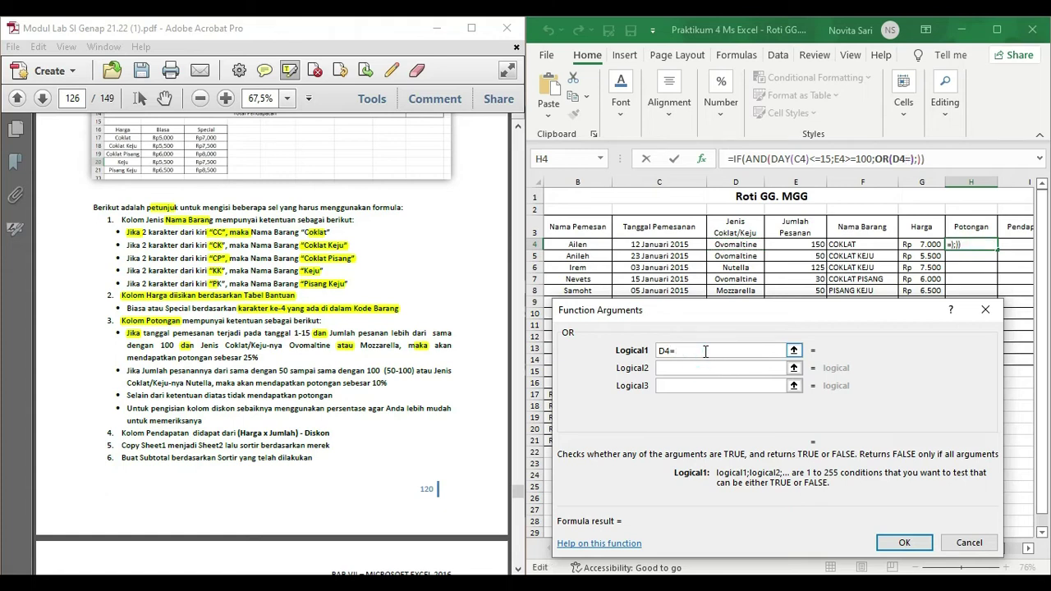
text(")
text(Ovomaltine)
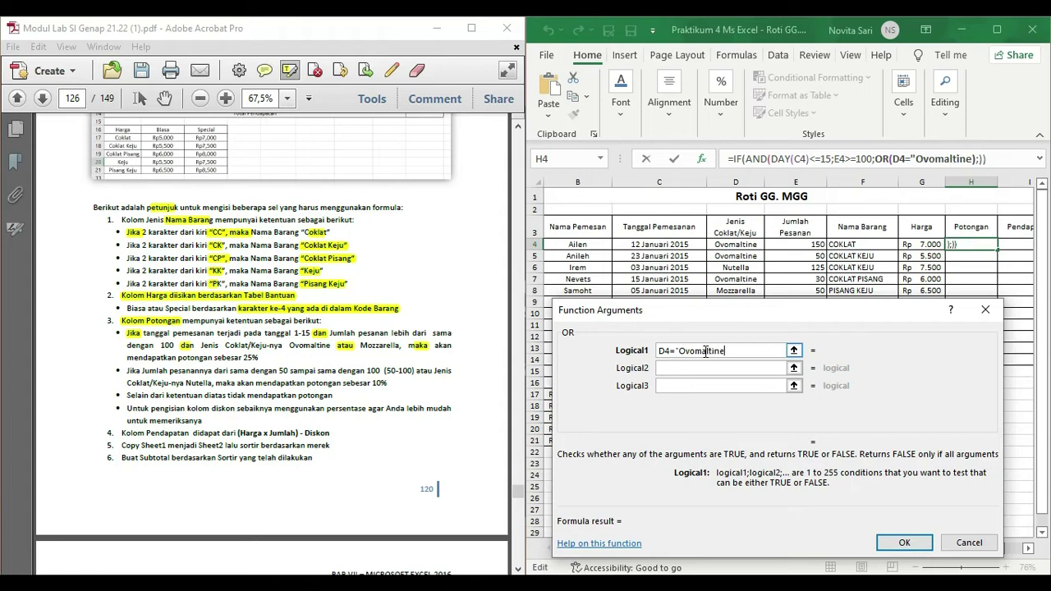
text(")
Step: Set the OR function's second condition to D4="Mozzarella" and return to the AND function's arguments
click(700, 373)
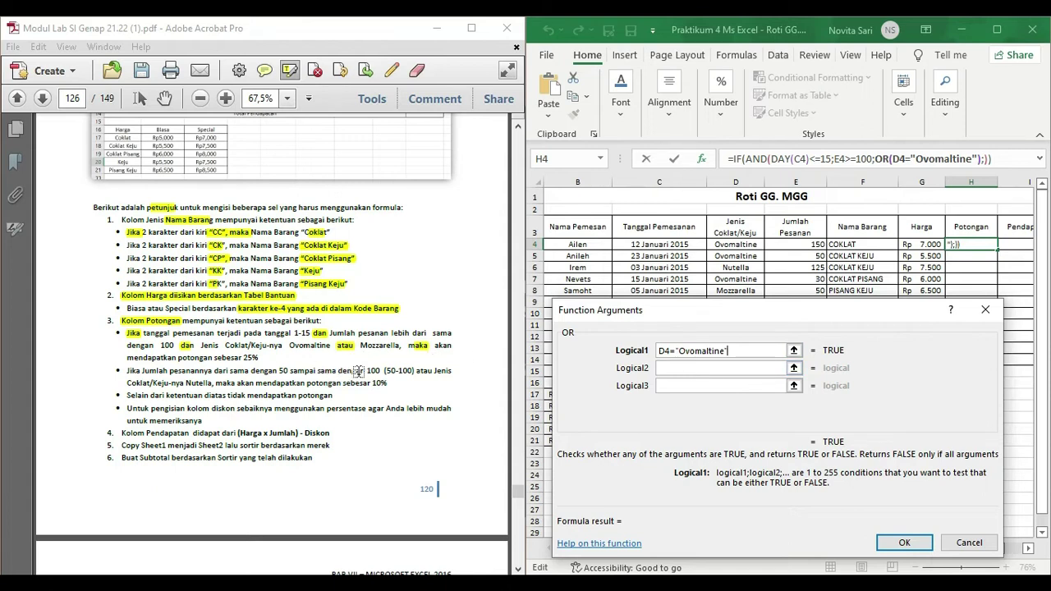
click(709, 366)
click(724, 246)
text(="Mozzare)
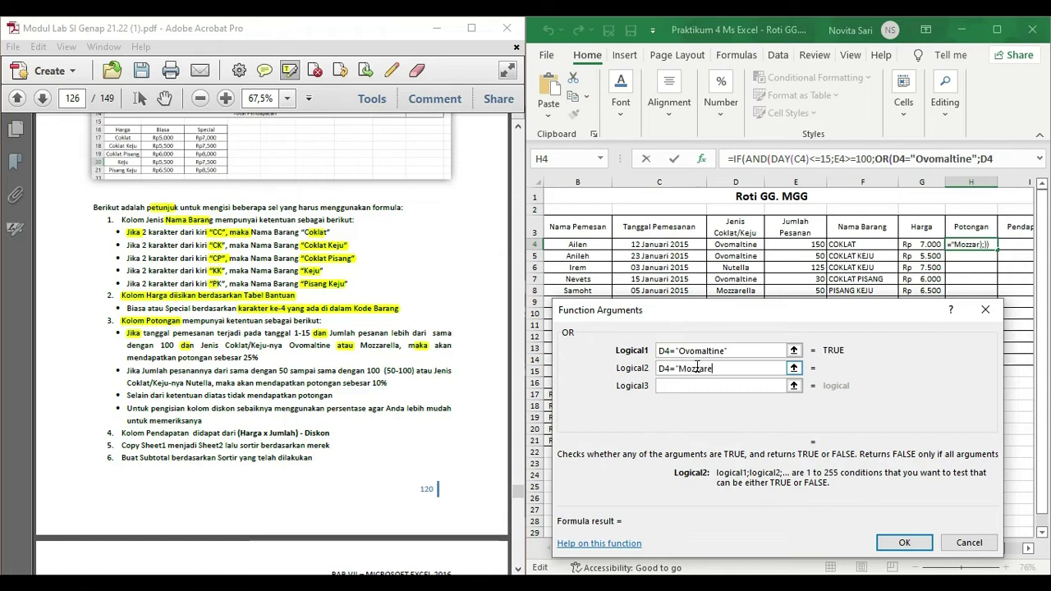
text(a)
click(692, 386)
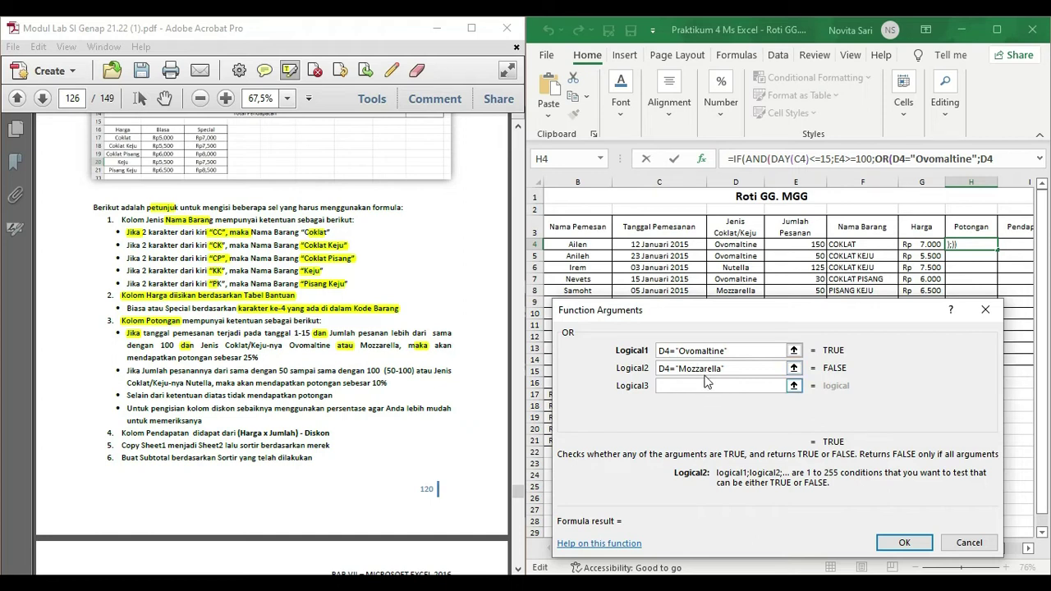
click(723, 369)
drag(732, 316, 722, 291)
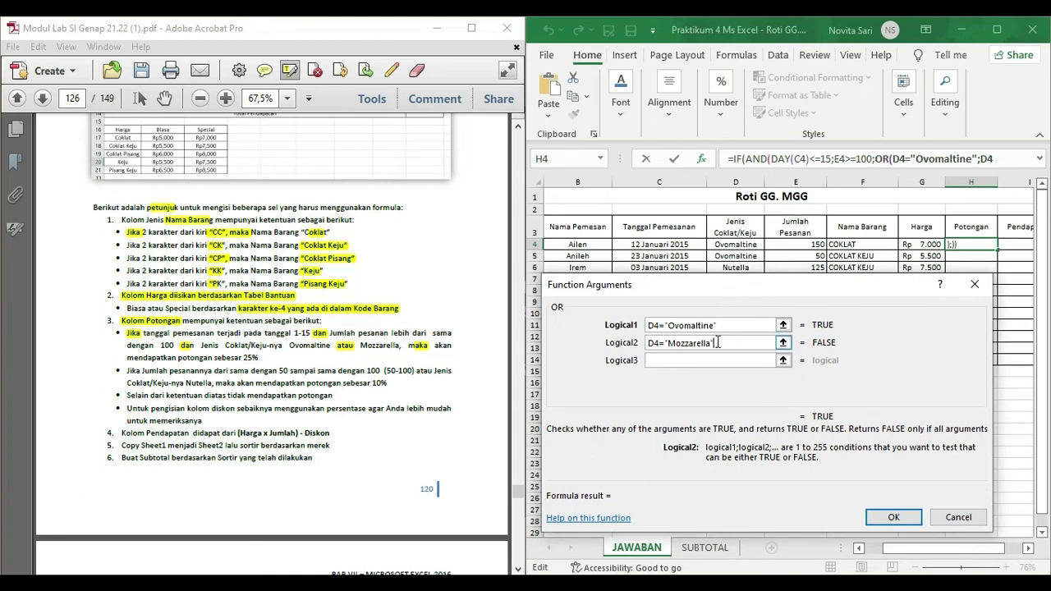
click(759, 159)
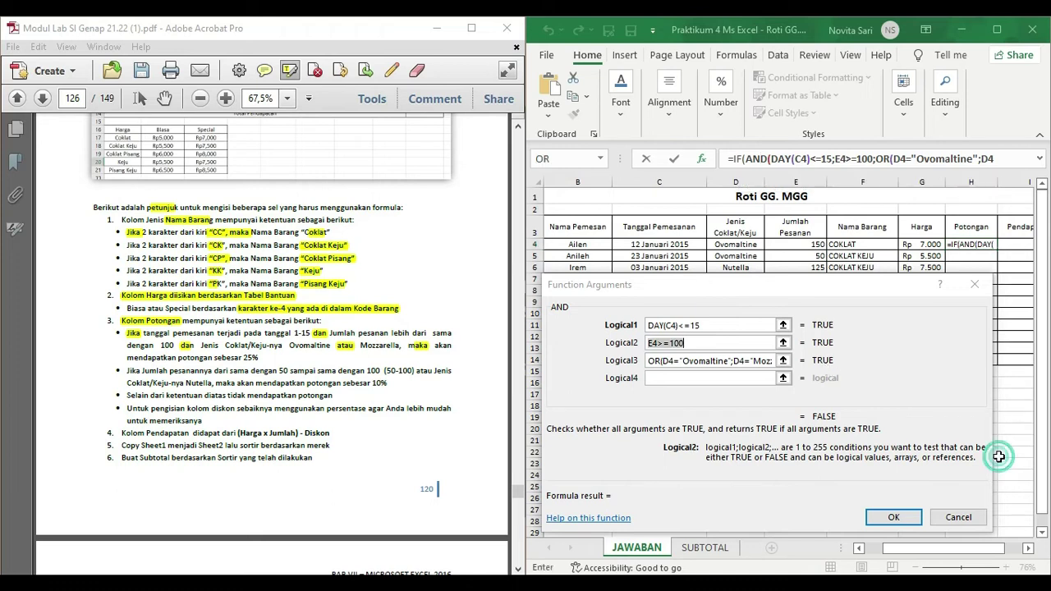
click(748, 339)
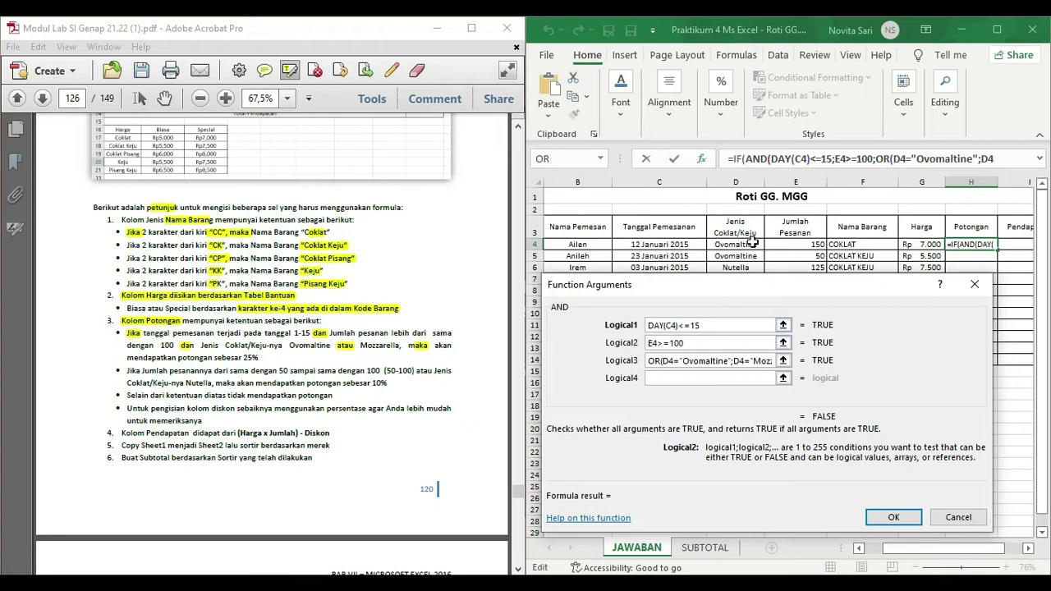
Step: Return to the outer IF function's arguments and set its value if true to 25%
click(738, 161)
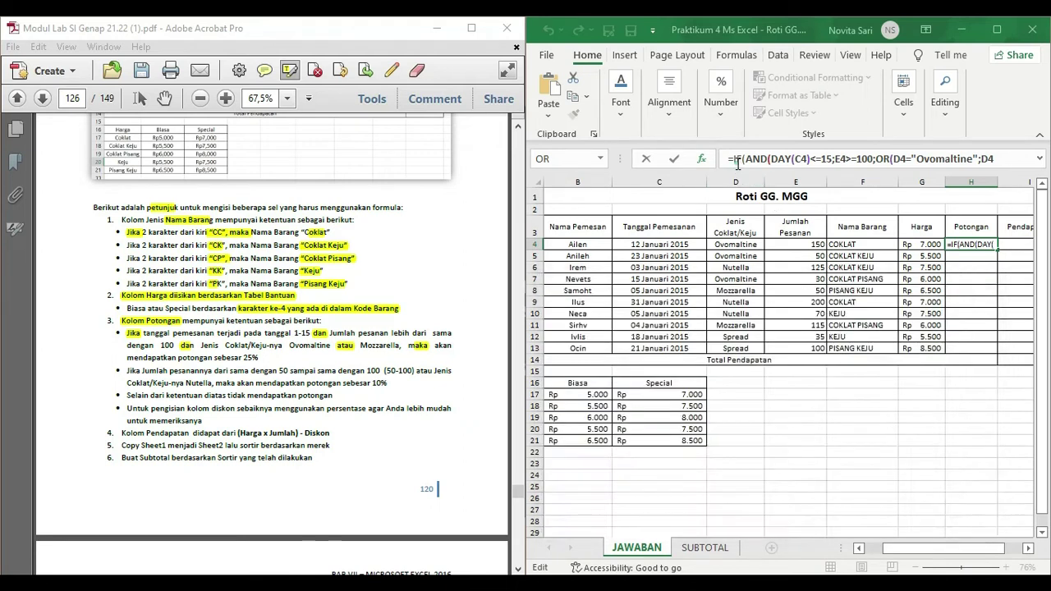
click(713, 341)
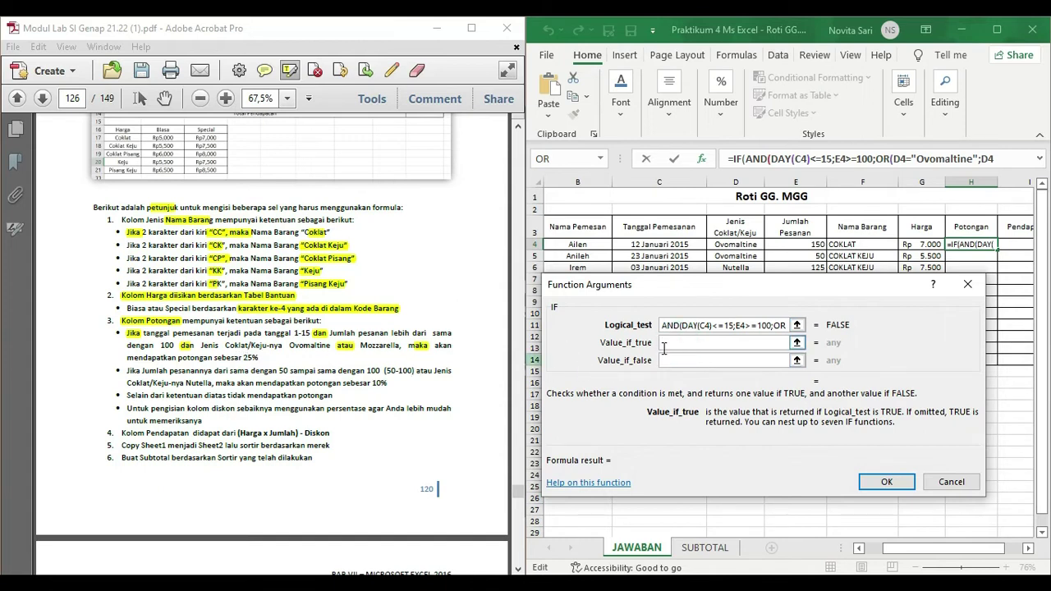
text(25)
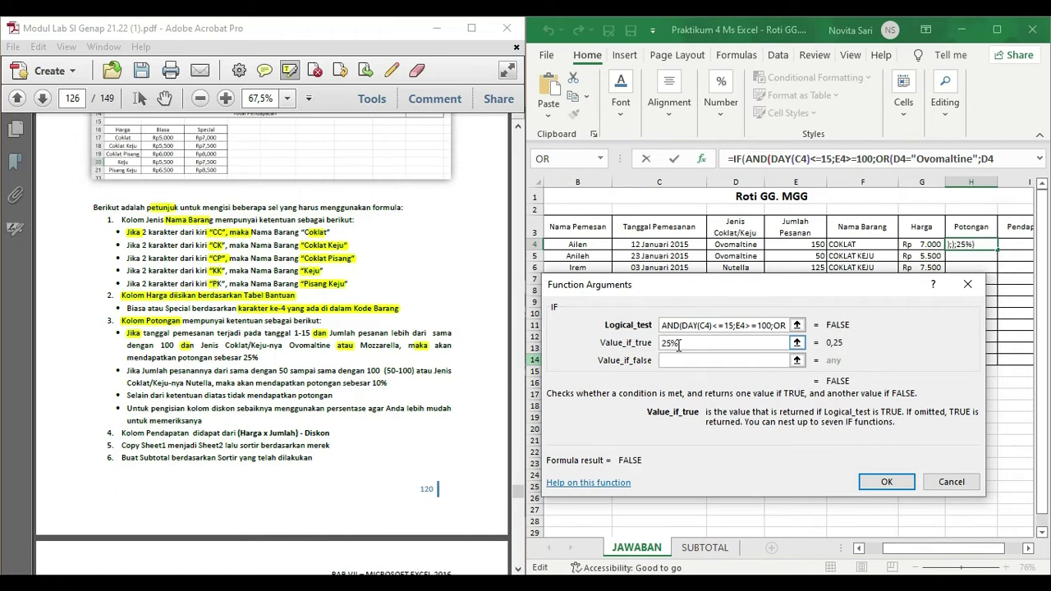
Step: Nest a second IF function as the outer IF's value if false
click(678, 358)
click(678, 359)
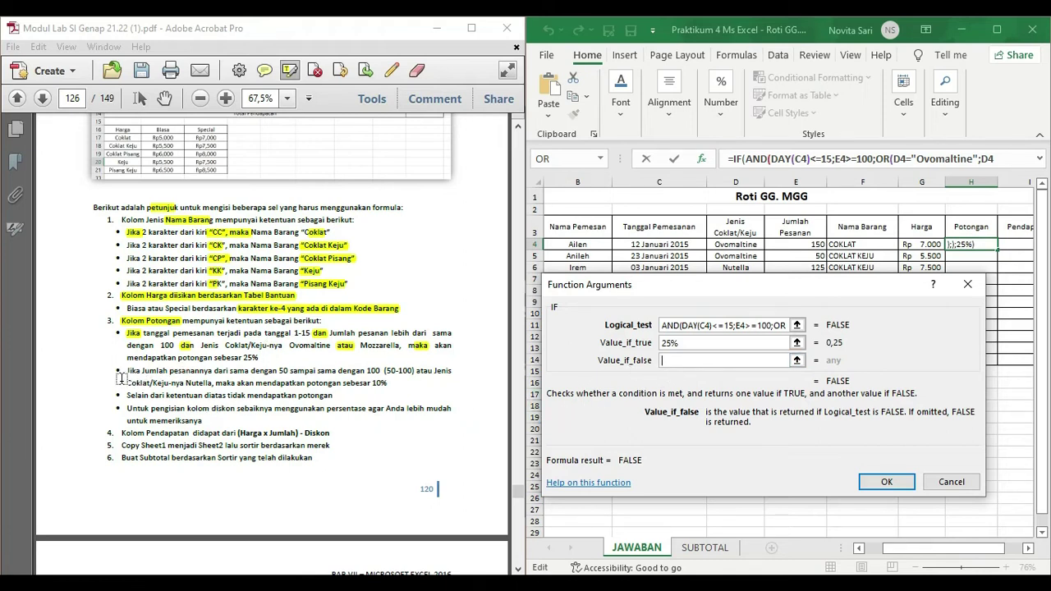
click(713, 358)
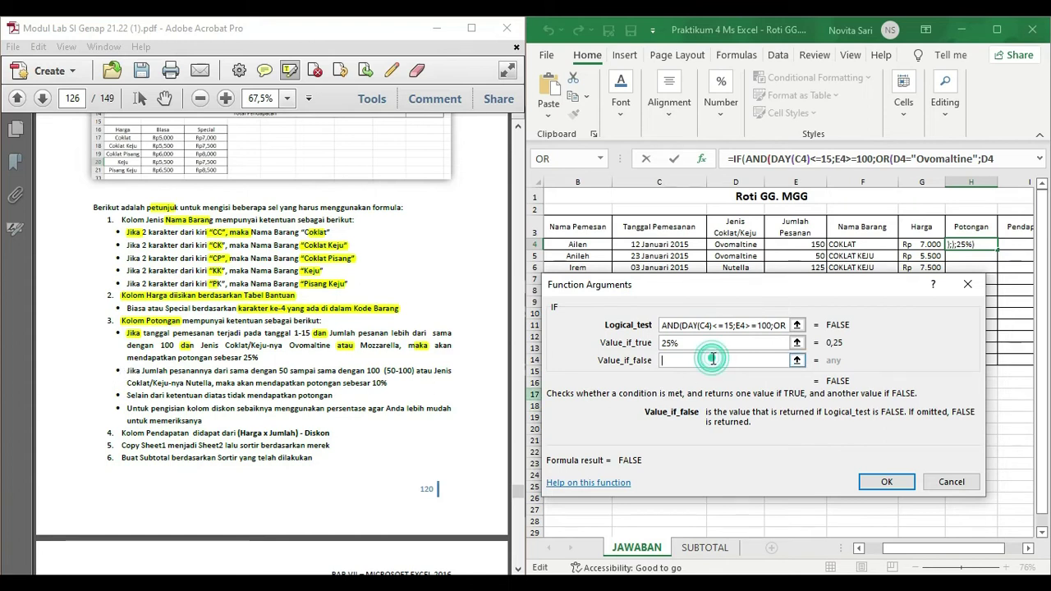
click(599, 158)
click(558, 228)
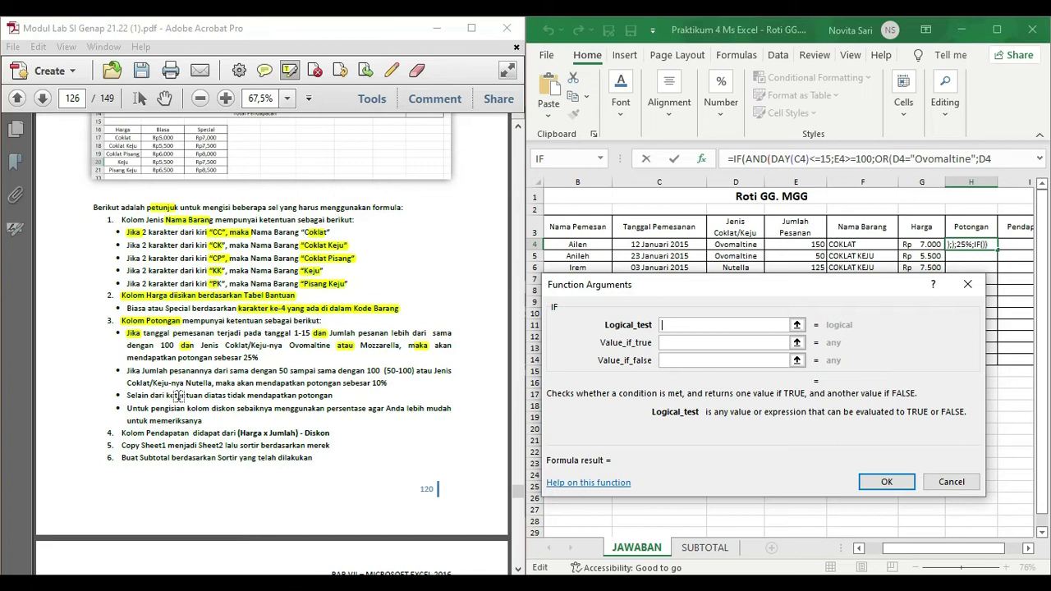
Step: Highlight the word "atau" in the module PDF's 50-100 discount rule in Adobe Acrobat, and return to the nested IF's logical test in Excel
click(387, 395)
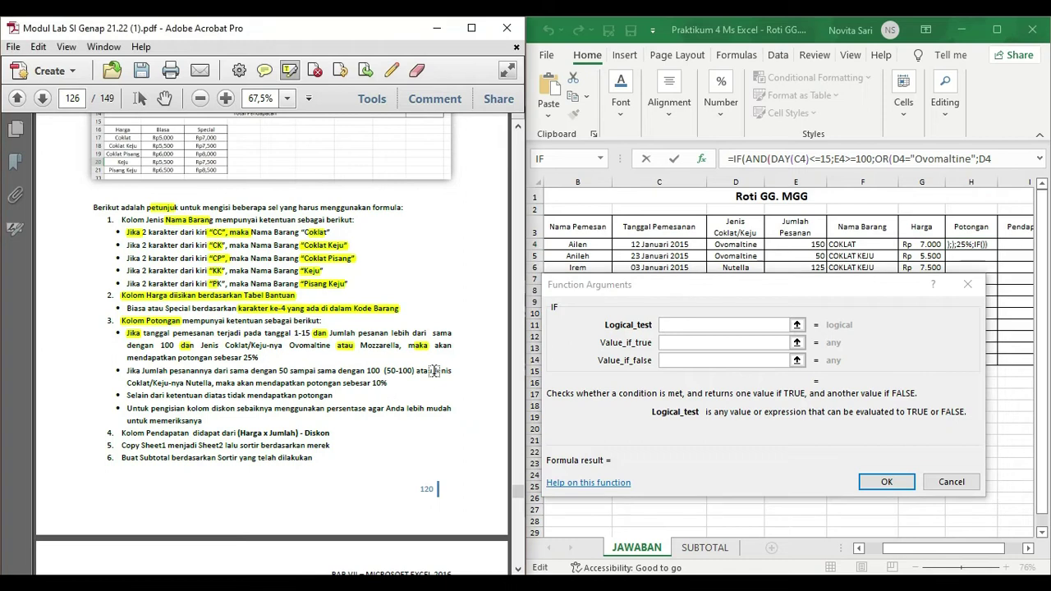
double_click(418, 371)
click(671, 325)
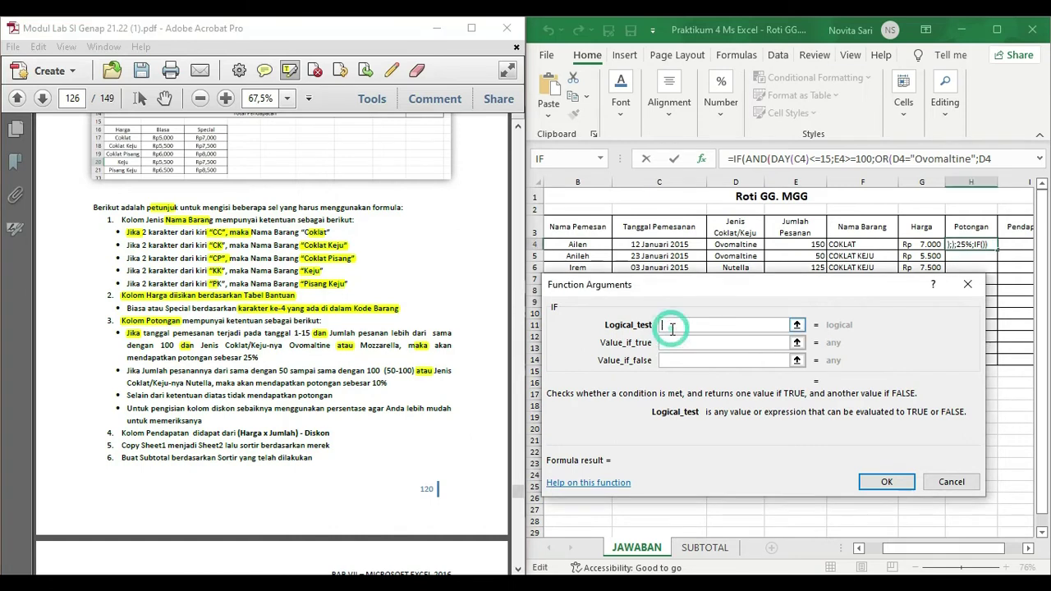
Step: Nest an OR function as the second IF's logical test, with an AND function as its first condition
click(600, 159)
click(595, 194)
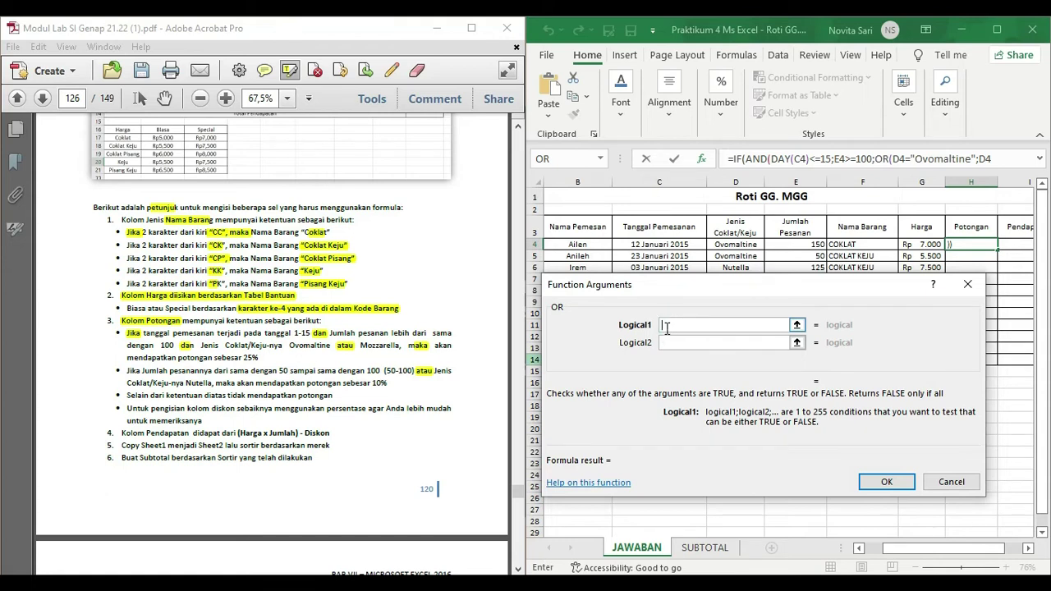
click(598, 160)
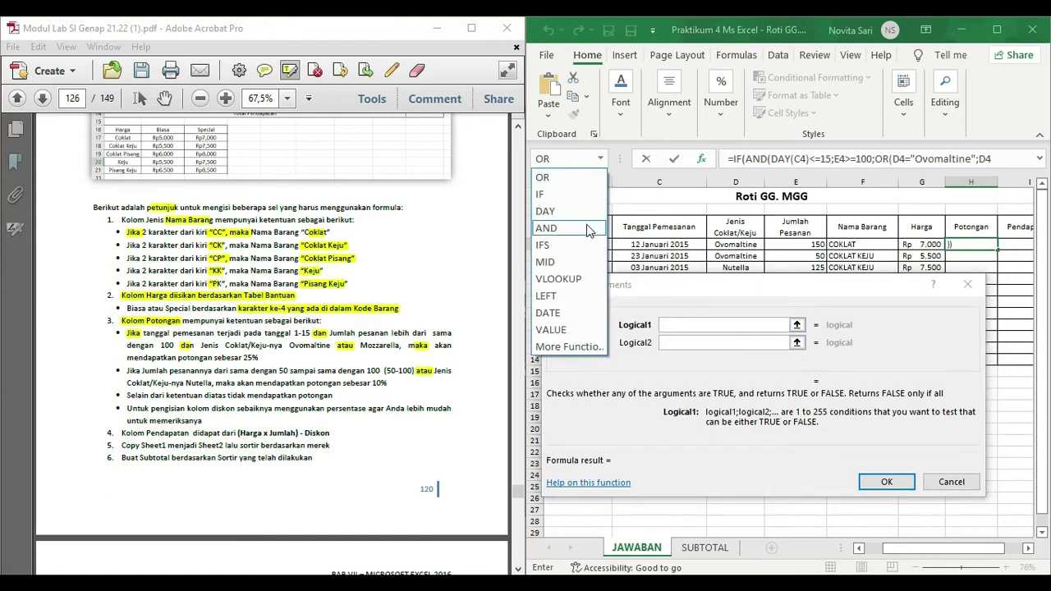
click(584, 227)
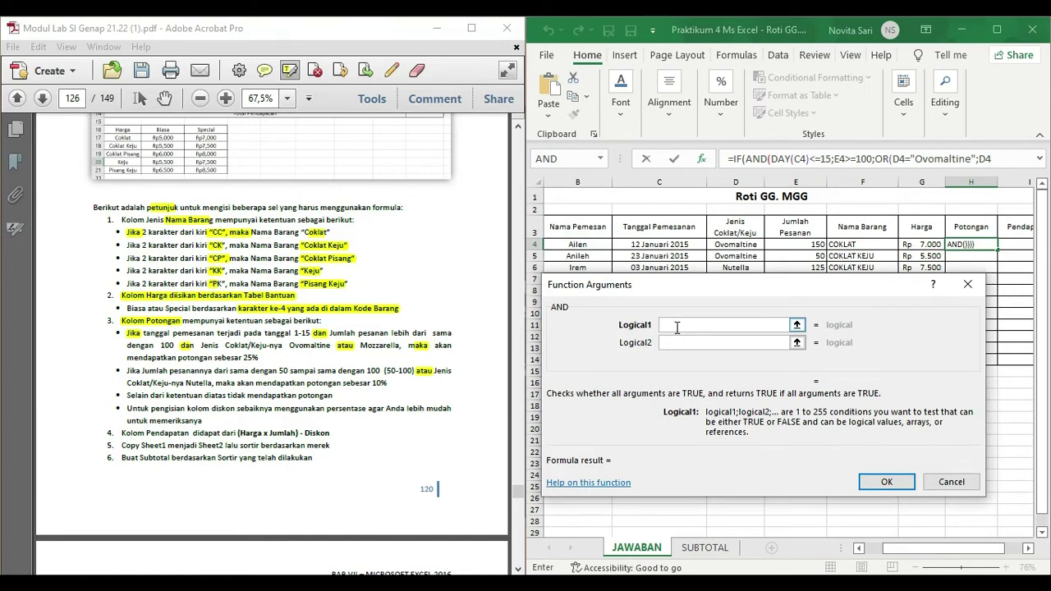
Step: Set the nested AND function's first condition to E4=50 for the order quantity
drag(722, 294, 733, 306)
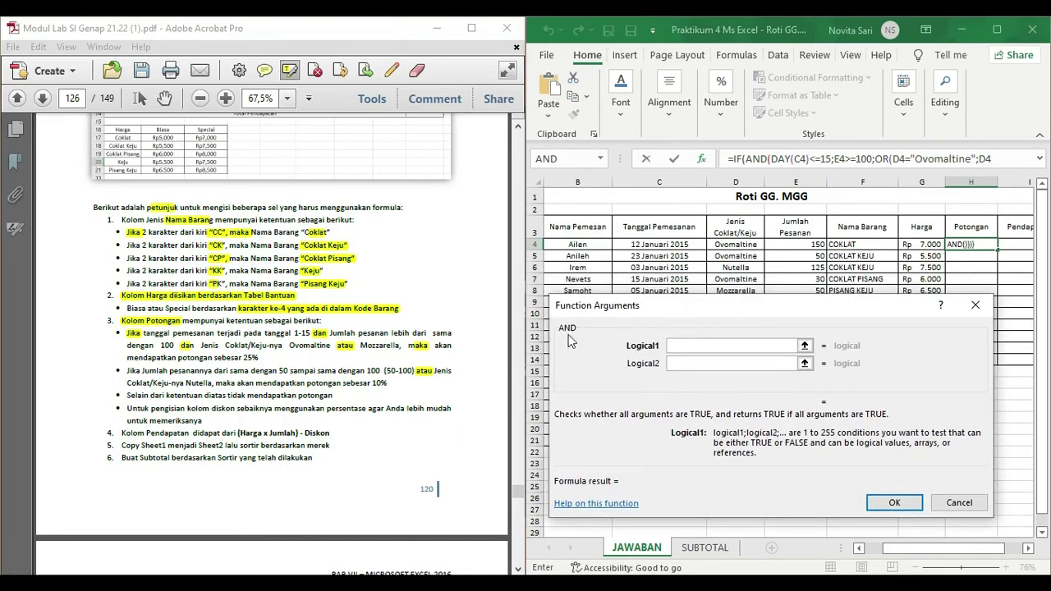
click(797, 245)
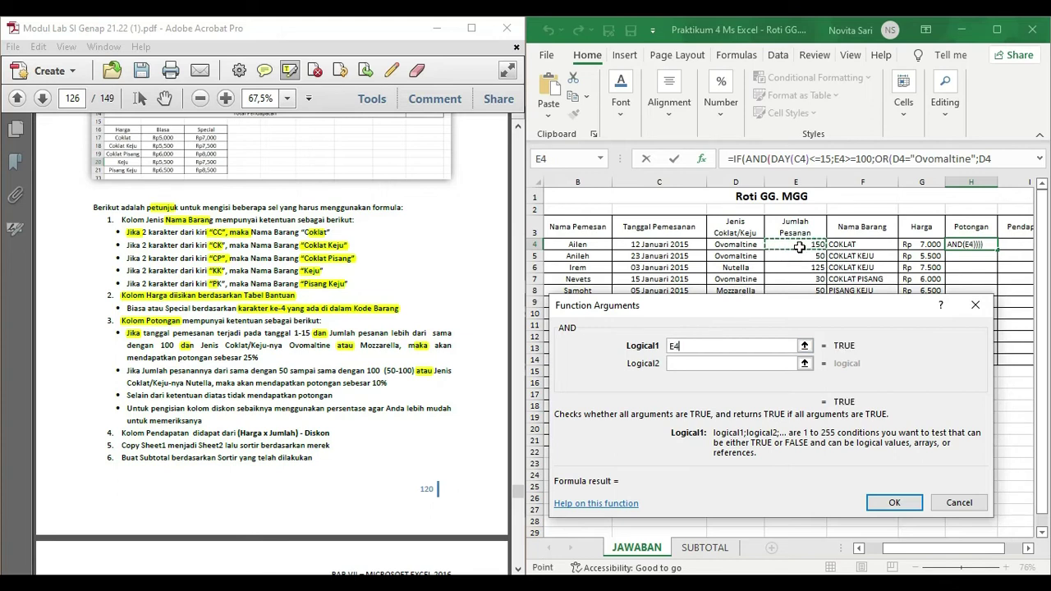
click(715, 346)
text(=50)
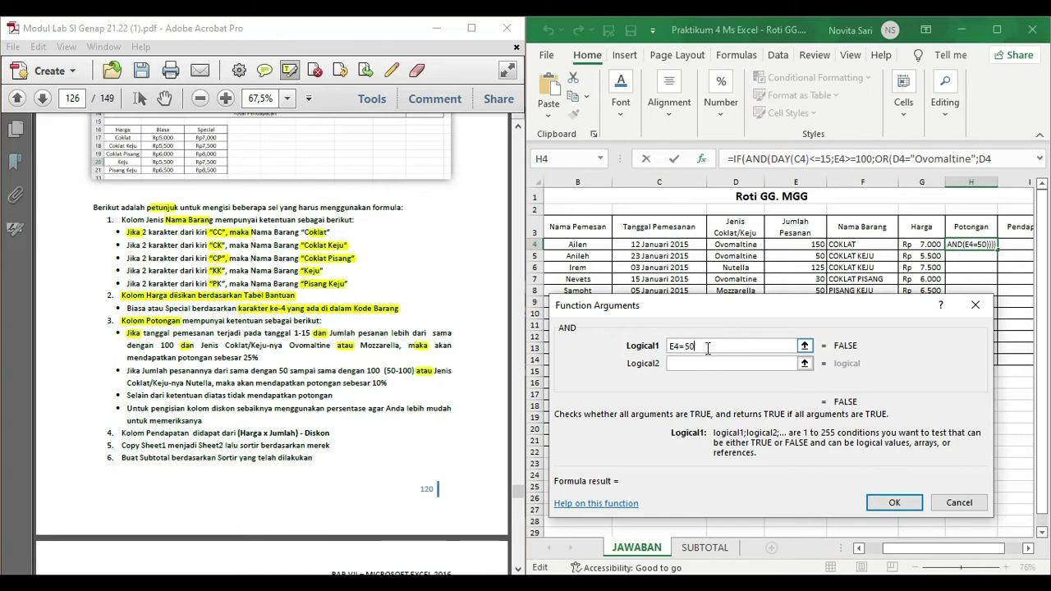
Step: Set the nested AND function's second condition to E4<=100
click(707, 365)
click(707, 365)
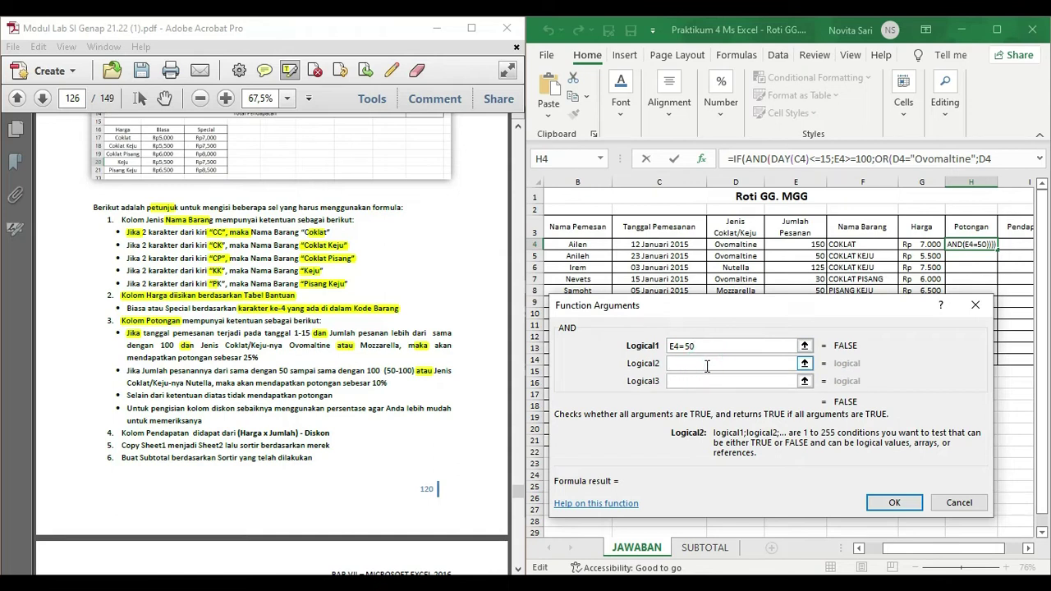
click(790, 244)
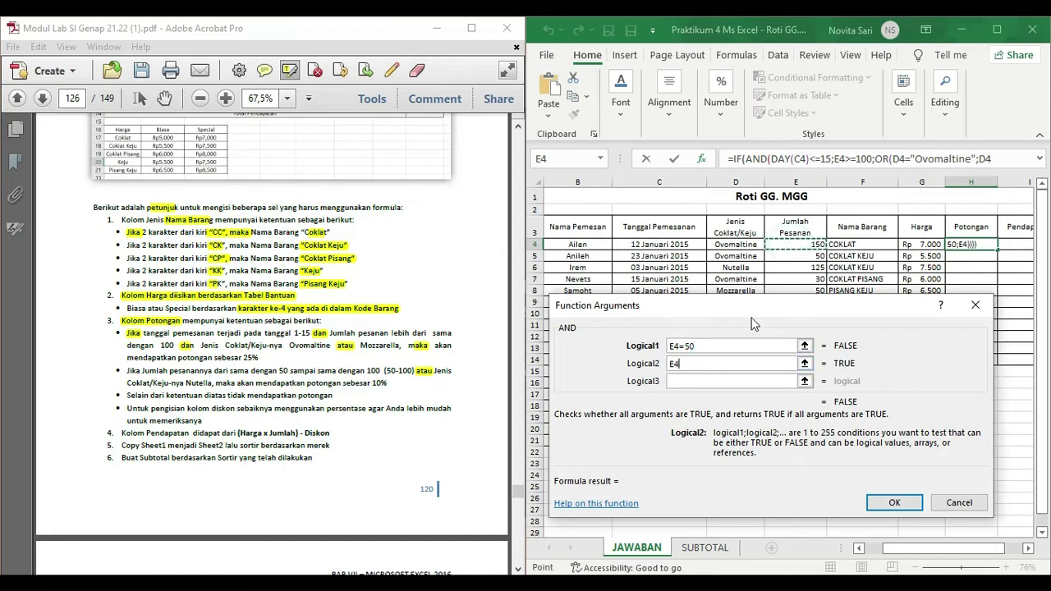
text(<=1)
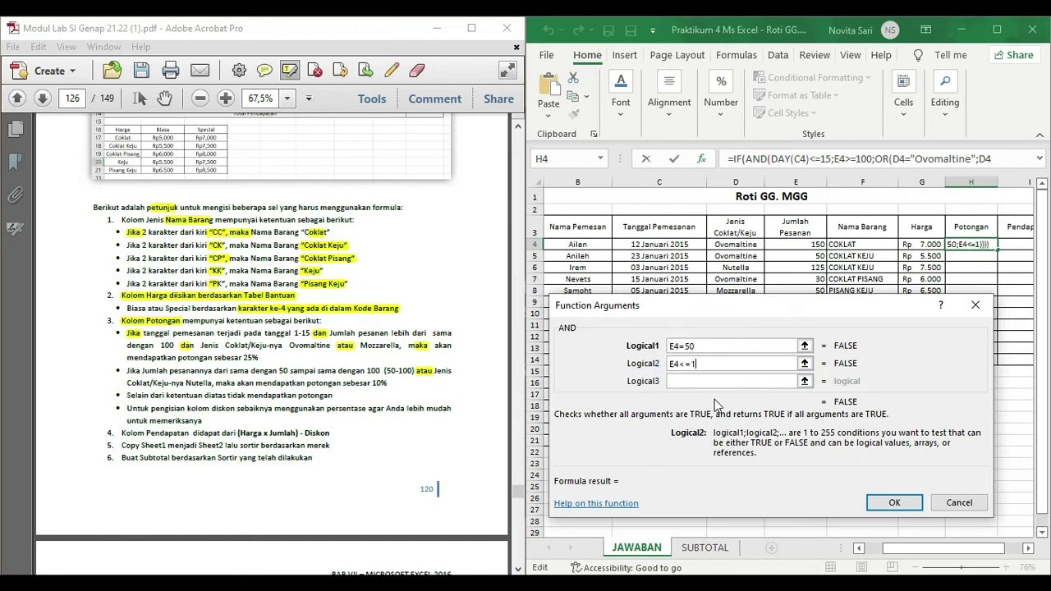
text(00)
drag(867, 315, 855, 279)
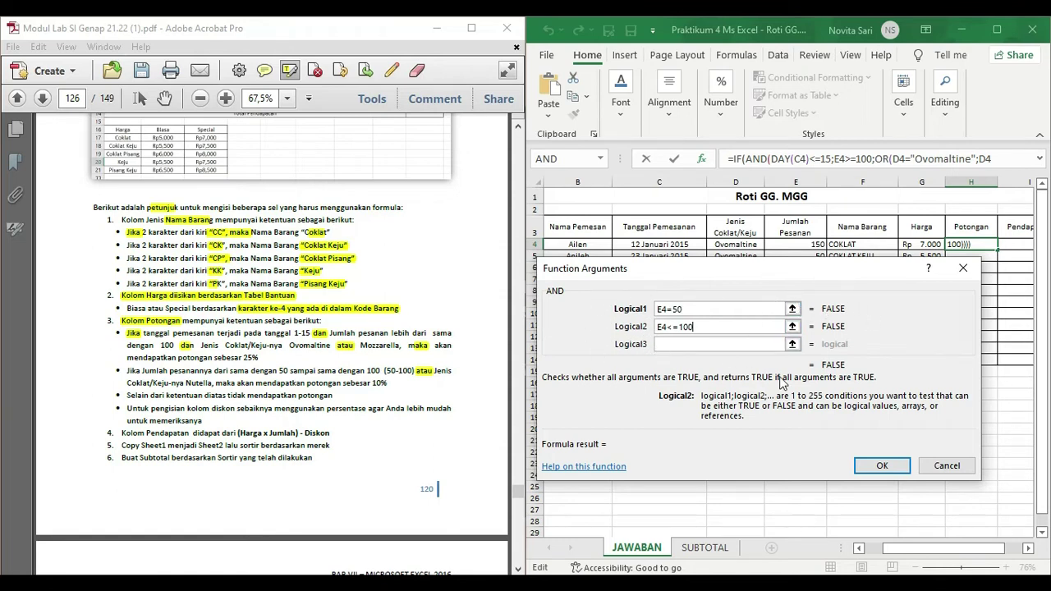
click(692, 308)
key(Tab)
drag(763, 276, 764, 313)
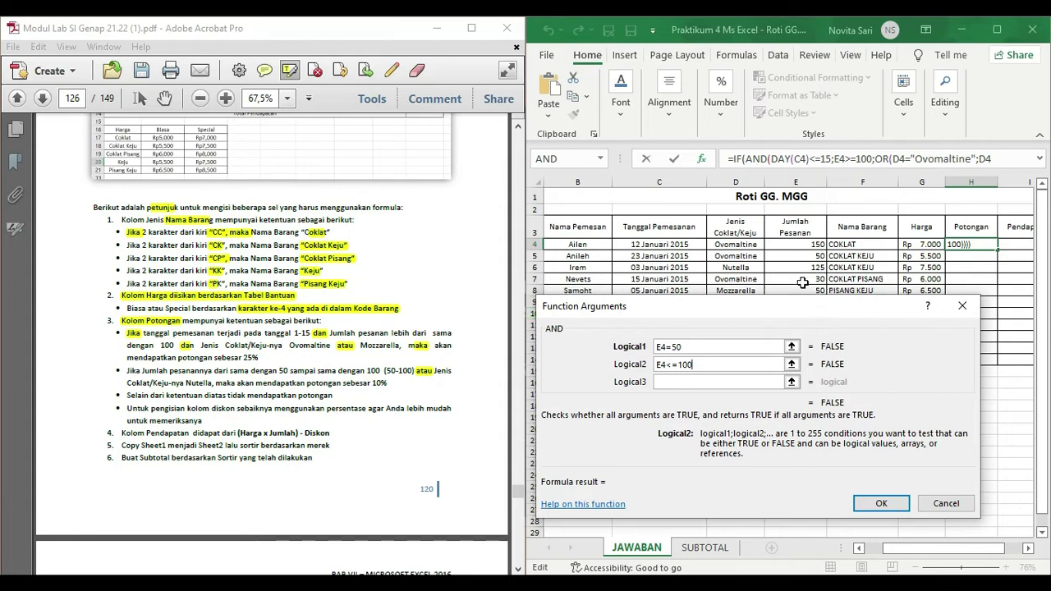
mouse_move(793, 318)
mouse_down()
mouse_move(792, 303)
mouse_move(792, 320)
mouse_up()
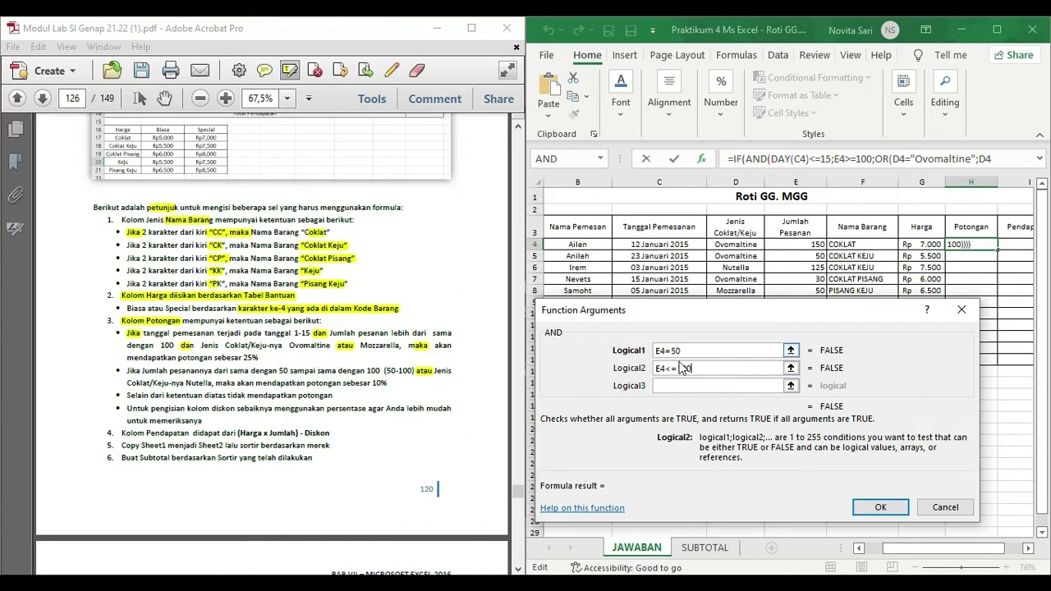
drag(715, 314, 712, 294)
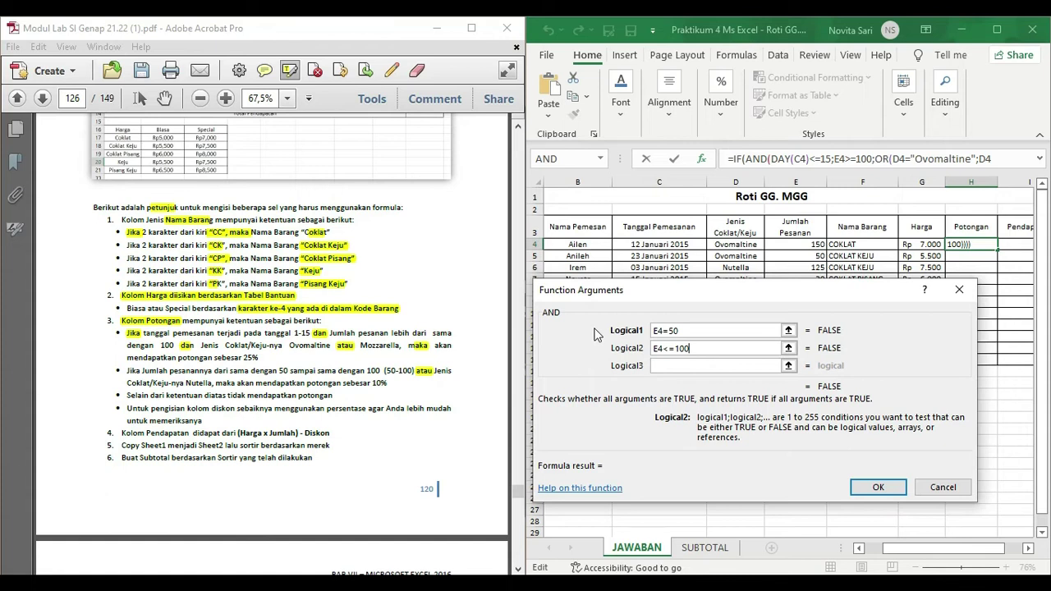
click(686, 331)
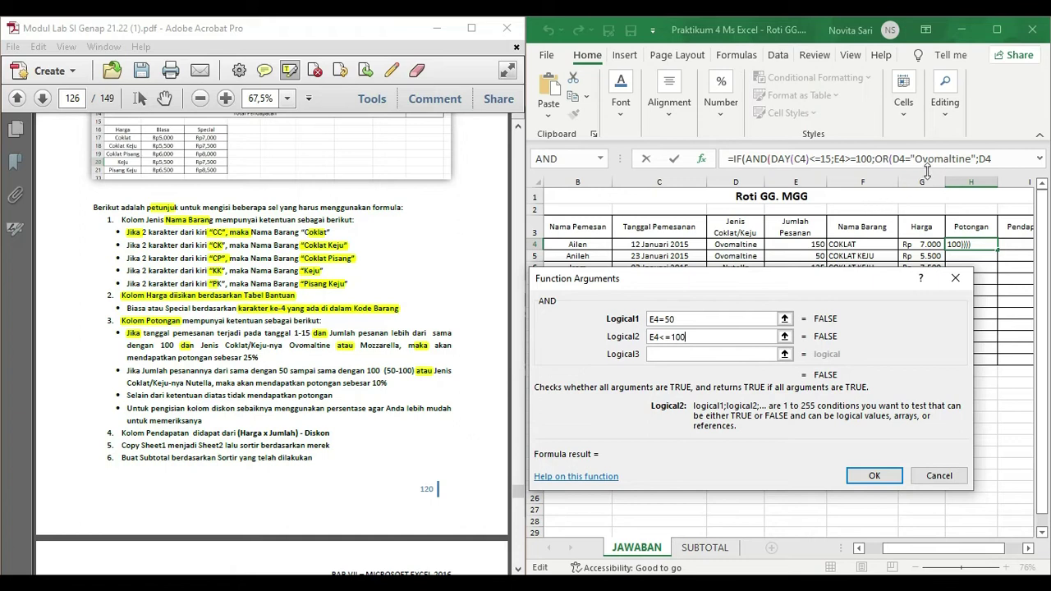
Step: Expand the formula bar to show the full formula and return to the arguments of the OR inside the second IF
click(885, 157)
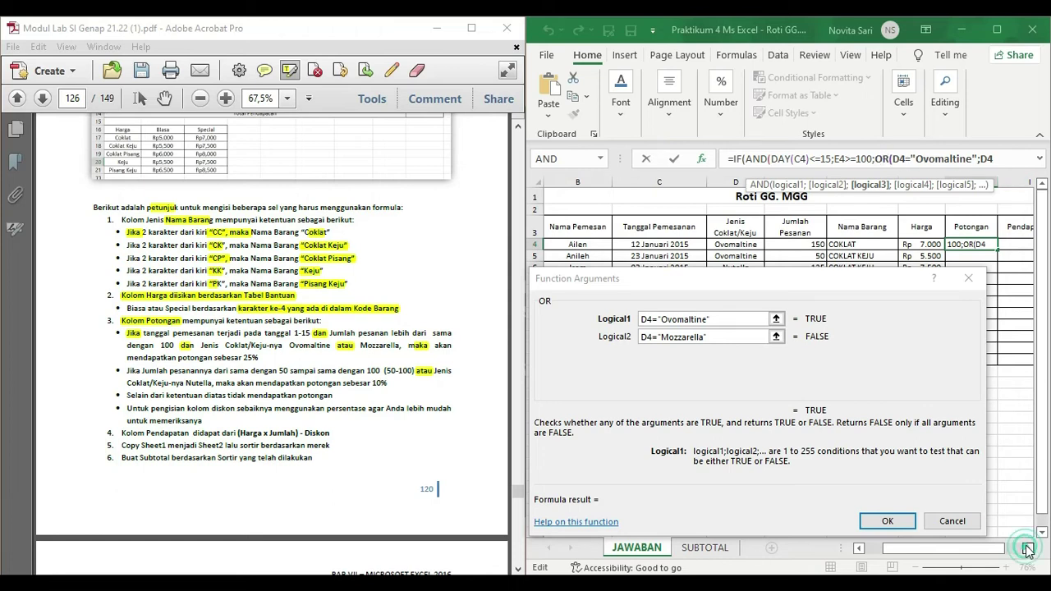
click(1024, 549)
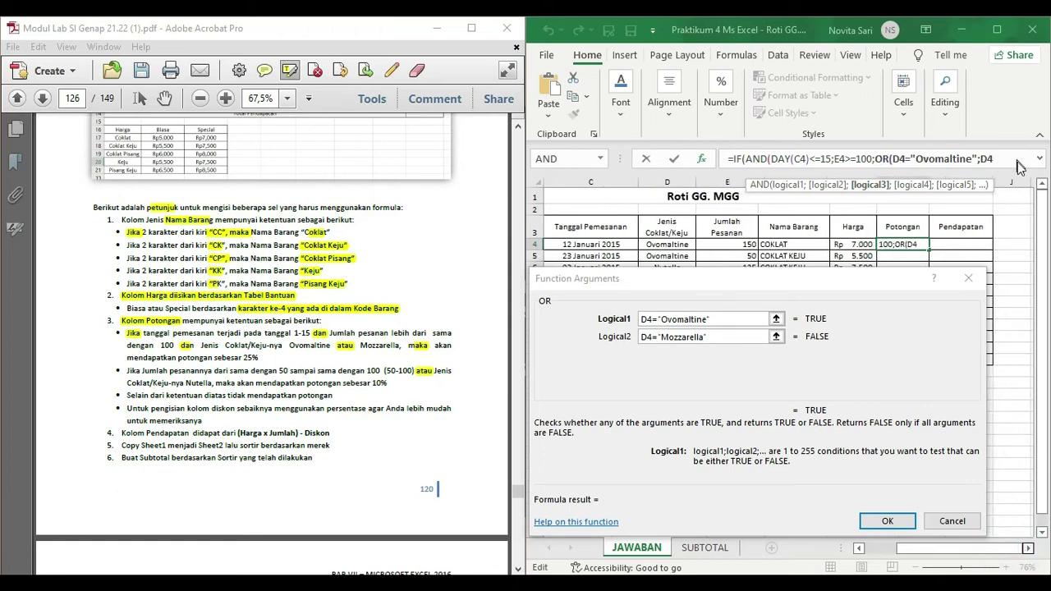
drag(1026, 171, 1026, 217)
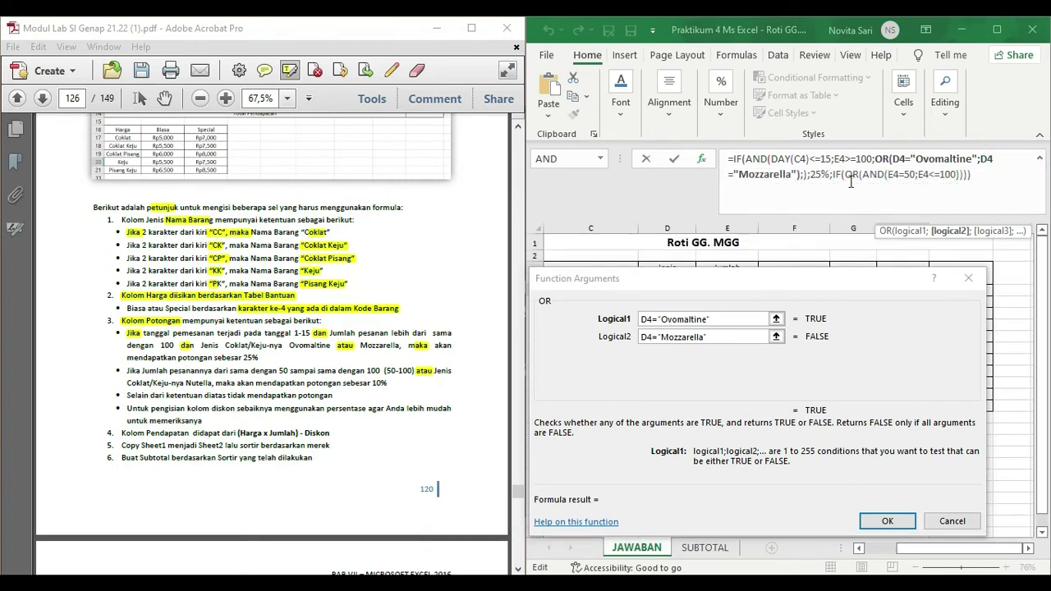
click(853, 176)
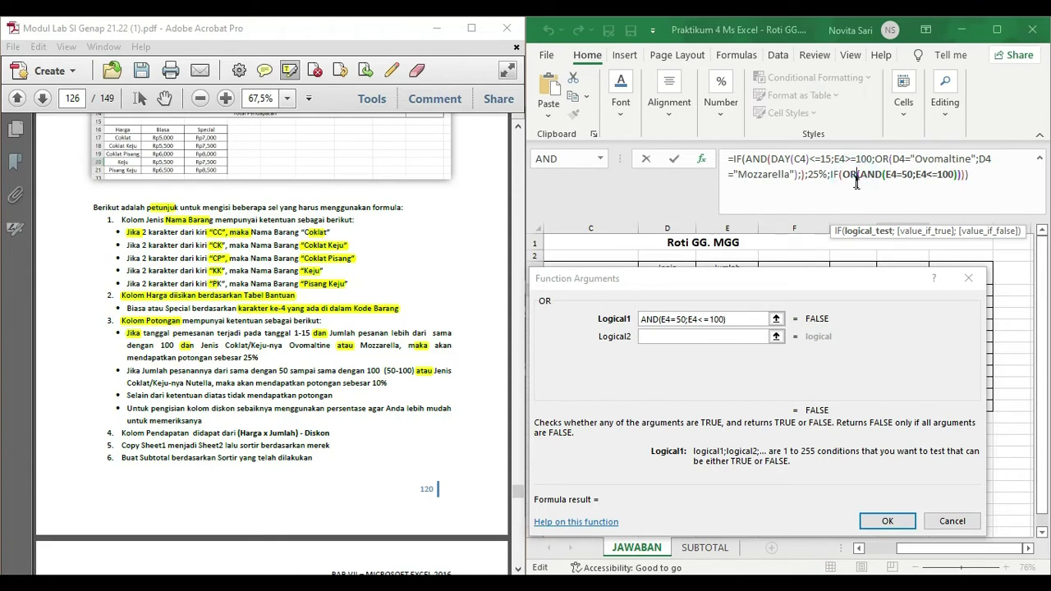
click(855, 182)
Step: Set the second condition of the OR inside the second IF to D4="Nutella"
click(667, 337)
drag(695, 280, 720, 347)
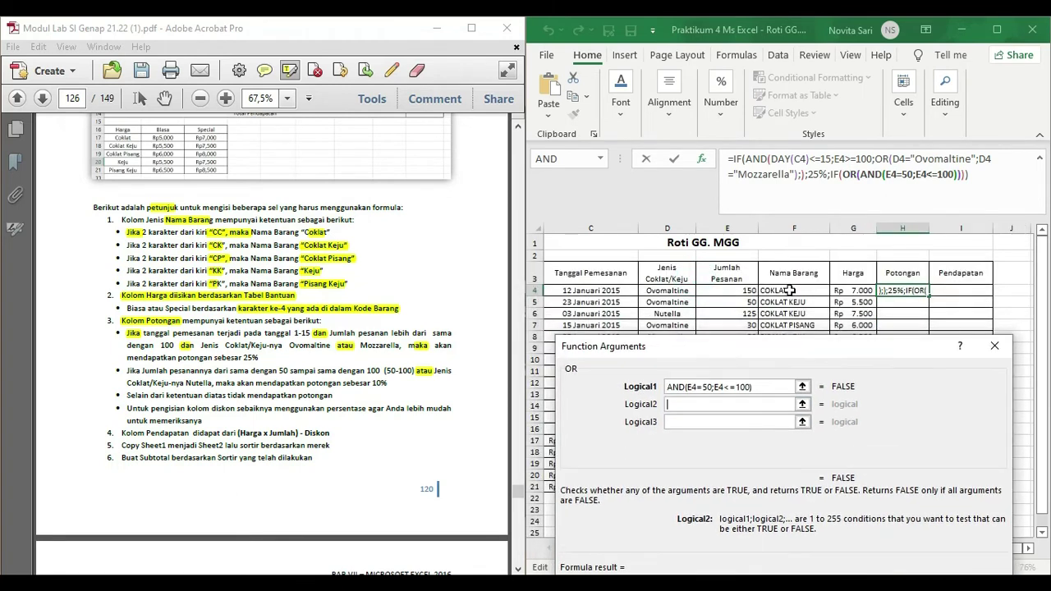
click(662, 291)
text(=)
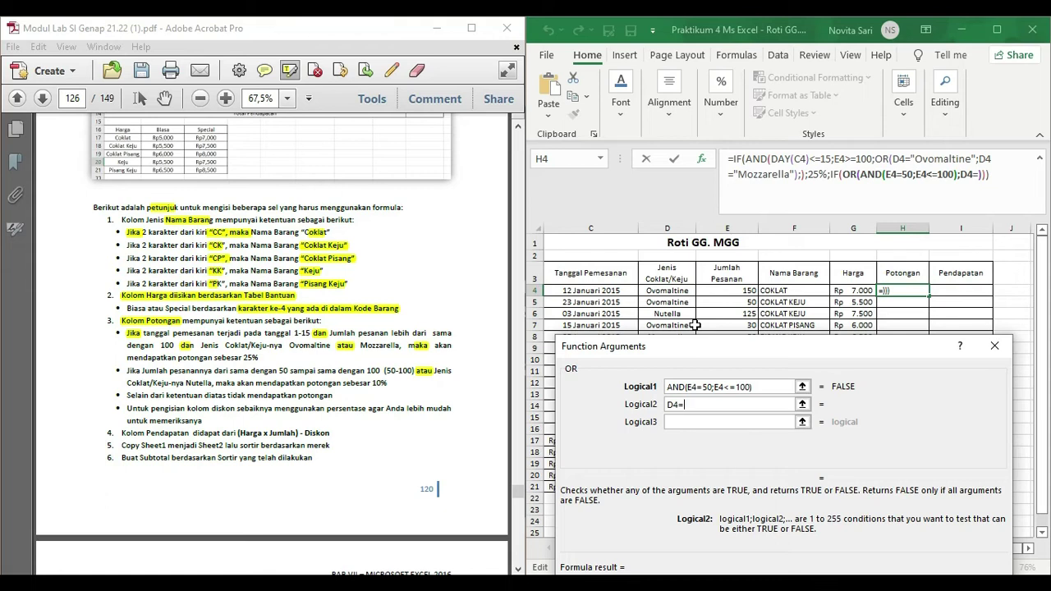
text("Nutellas)
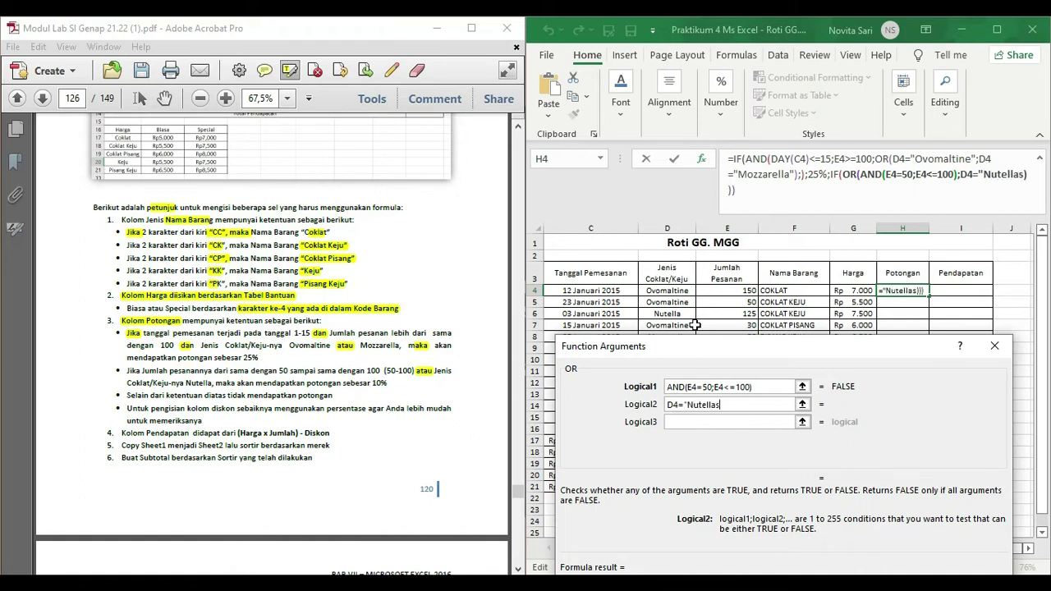
key(BackSpace)
text(")
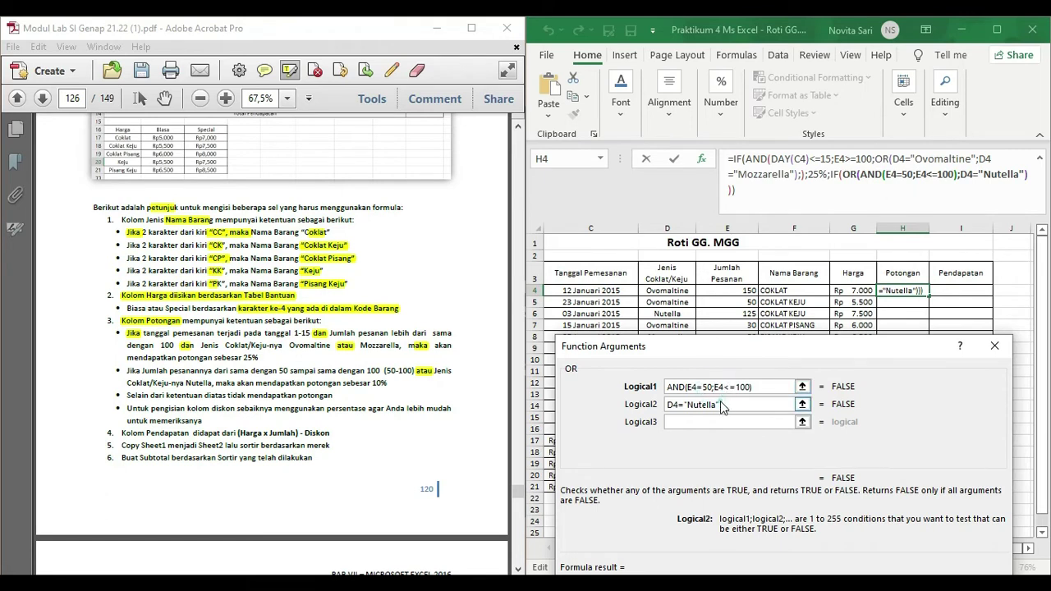
Step: Return to the second IF function's arguments and set its value if true to 10%
click(836, 174)
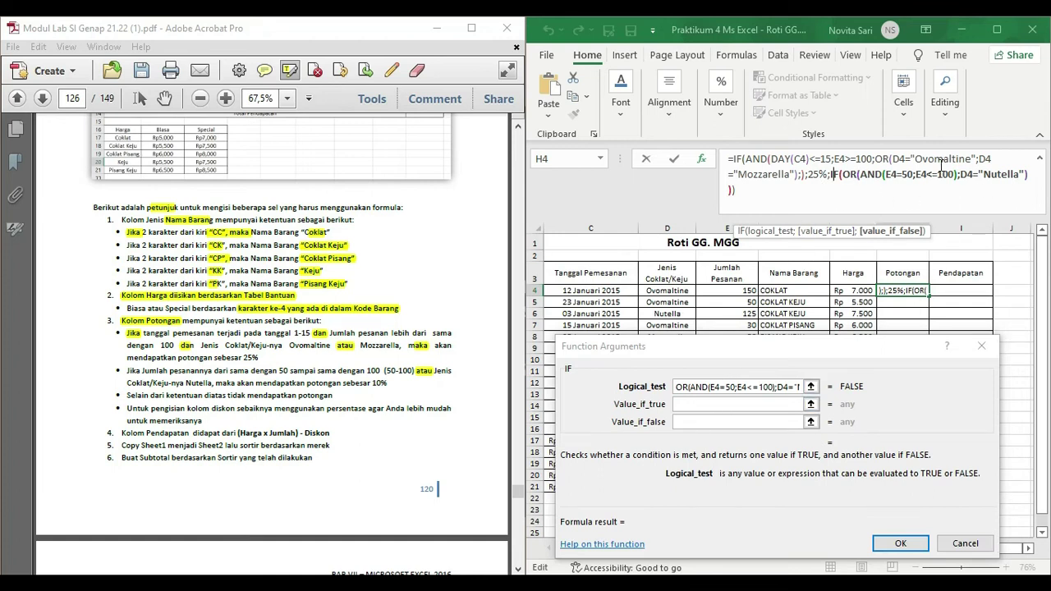
click(709, 404)
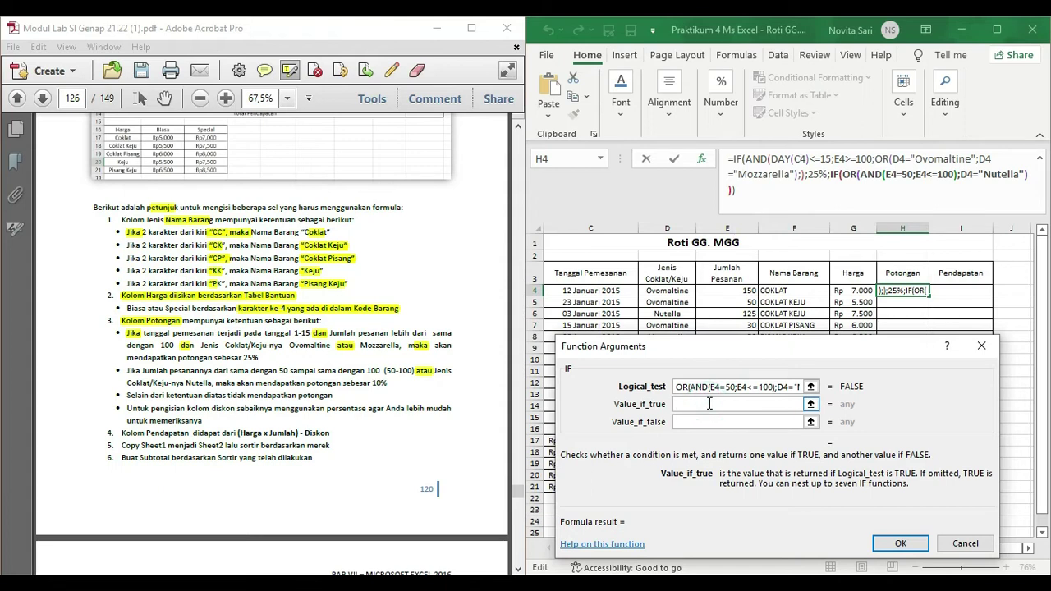
text(10)
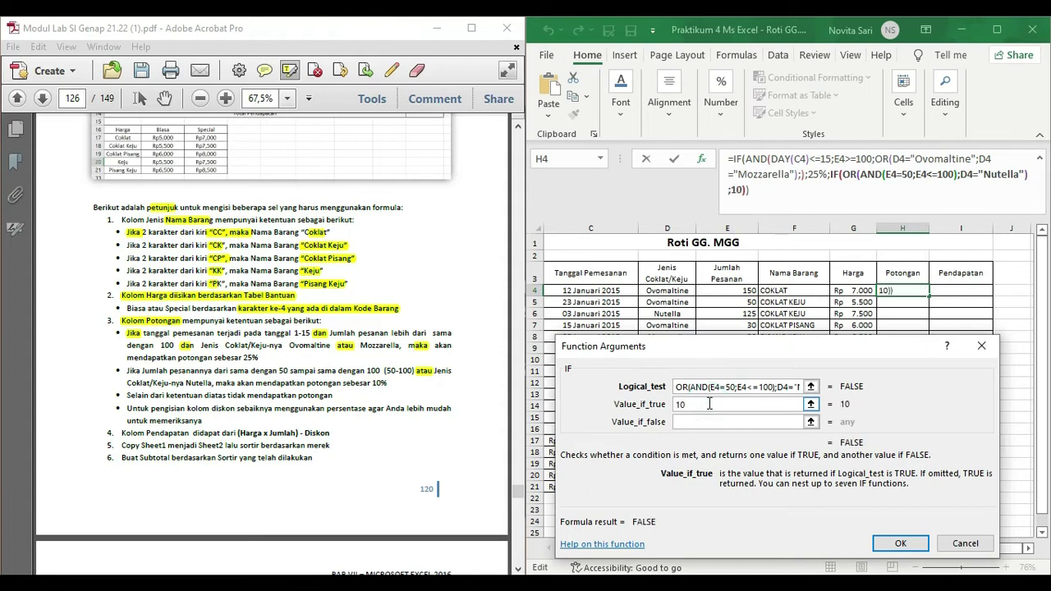
text(%)
Step: Activate the second IF's value if false, and highlight "tidak mendapatkan potongan" in the module PDF in Adobe Acrobat
click(694, 419)
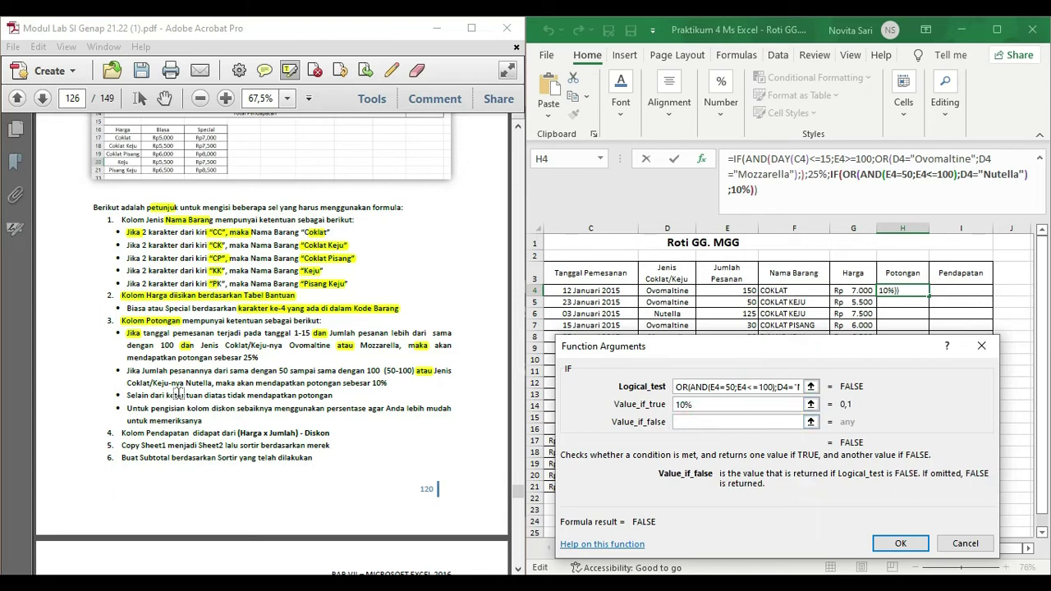
drag(227, 395, 332, 395)
click(292, 74)
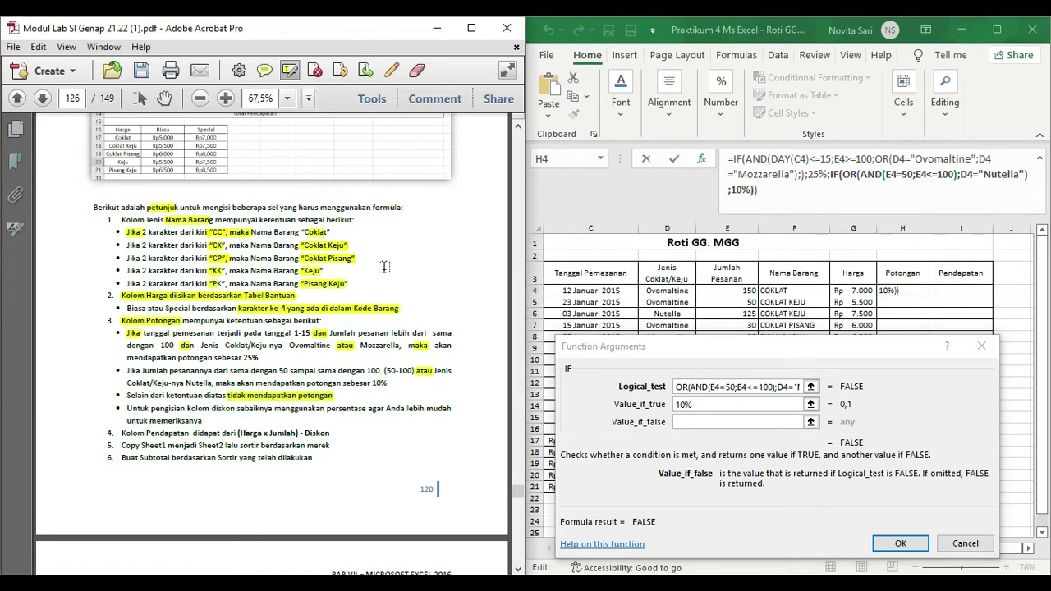
Step: Set the second IF function's value if false to 0%
click(698, 423)
text(0%)
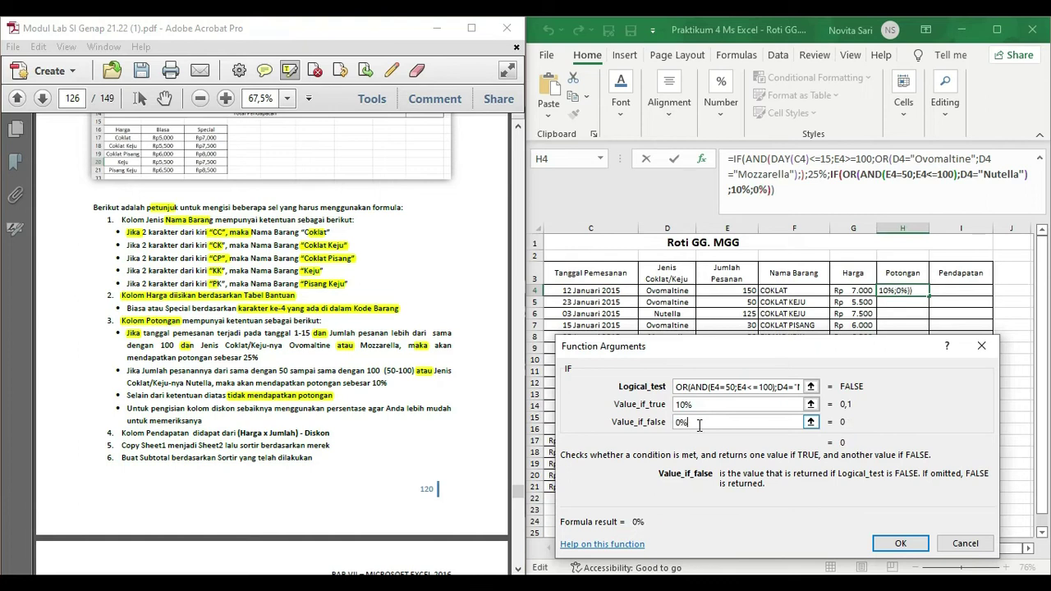
click(717, 404)
click(712, 422)
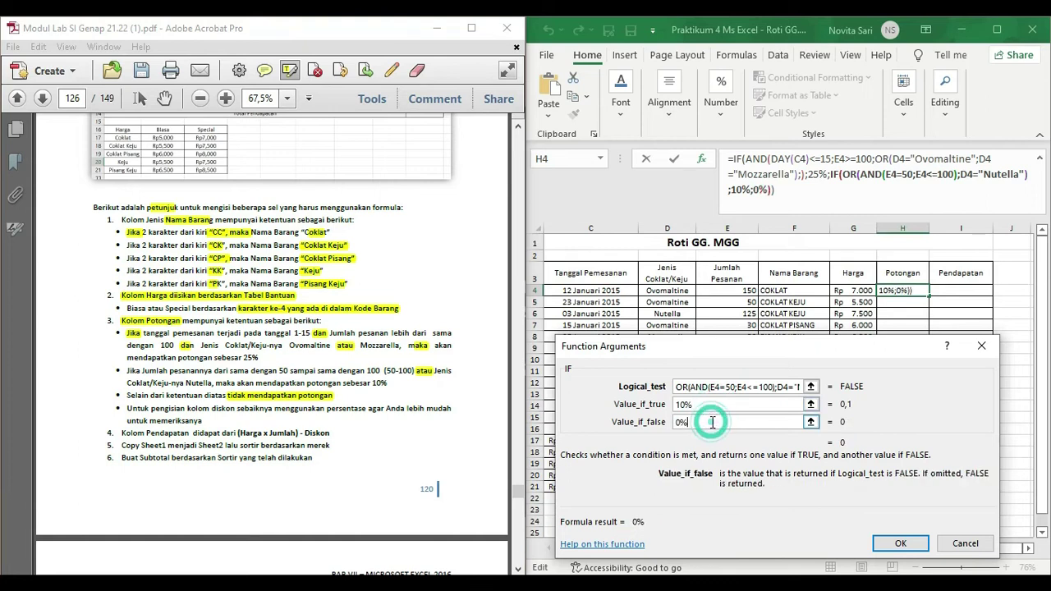
Step: Review the arguments of the outer IF and of the OR inside the second IF against the complete Potongan formula
click(737, 161)
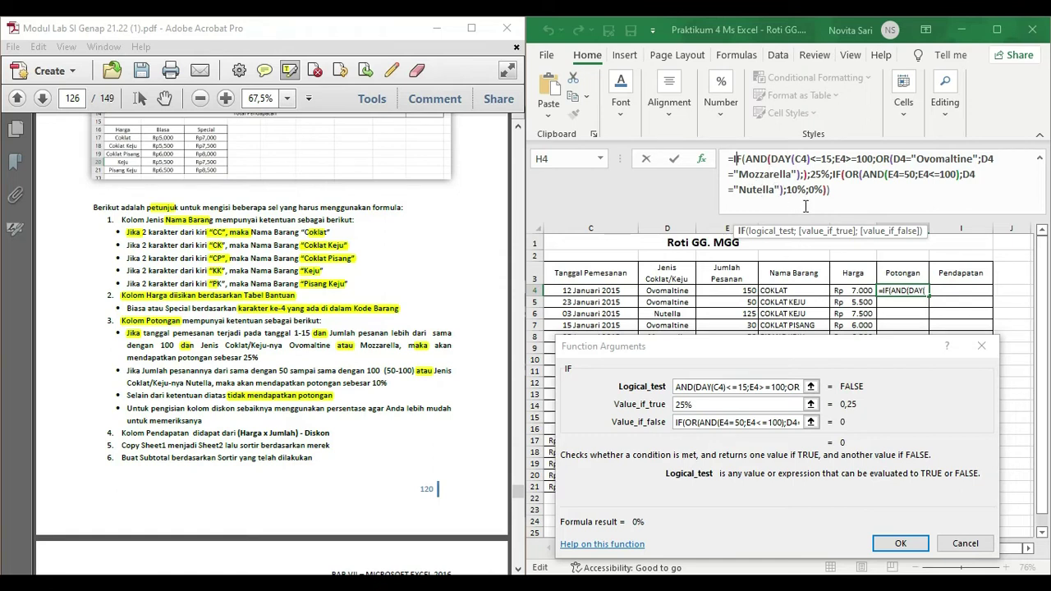
click(769, 190)
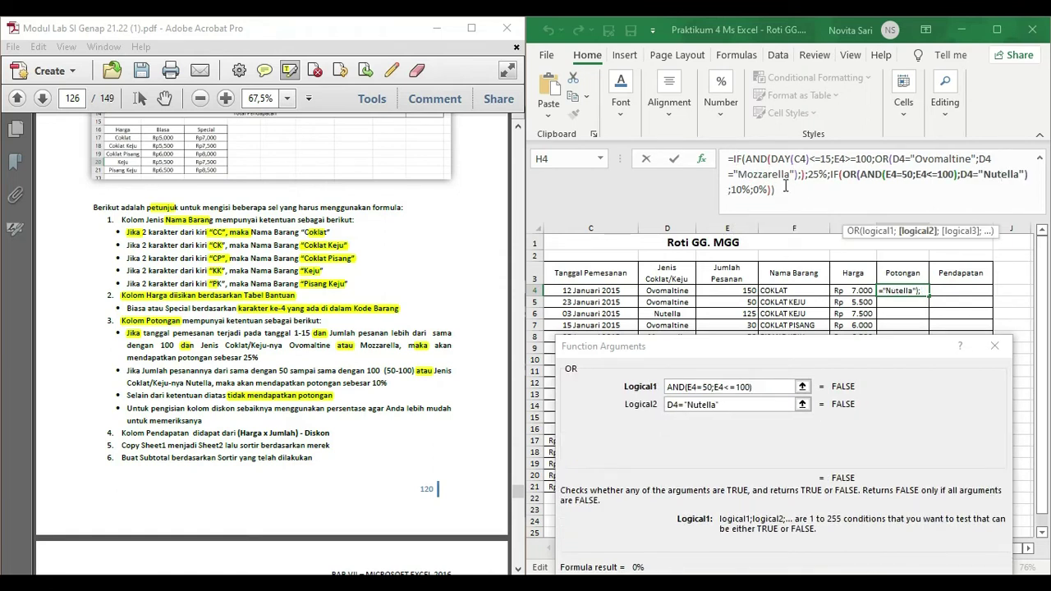
click(743, 162)
drag(807, 353, 813, 314)
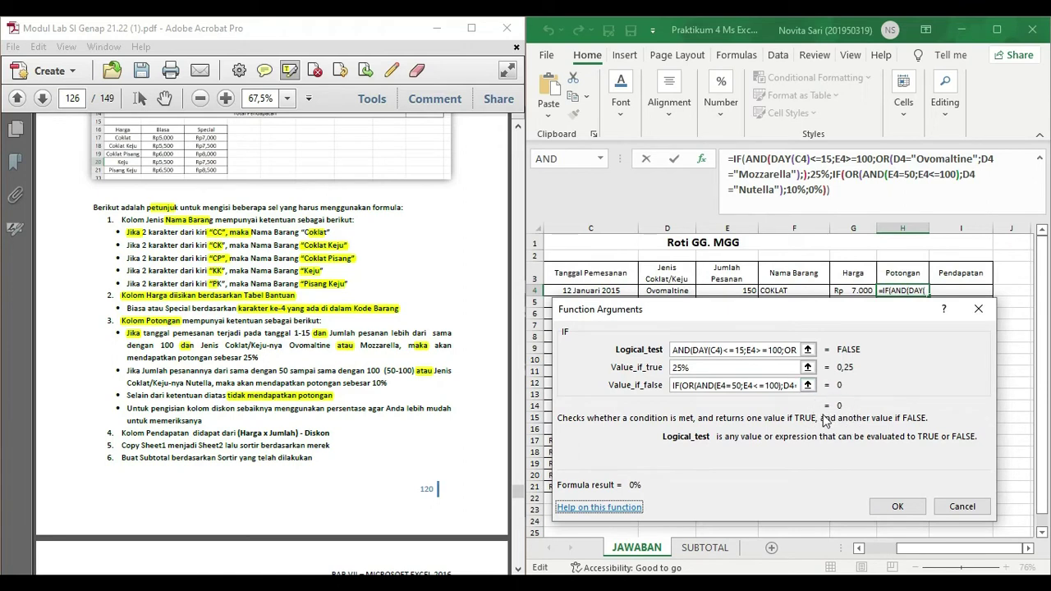
drag(844, 309, 839, 352)
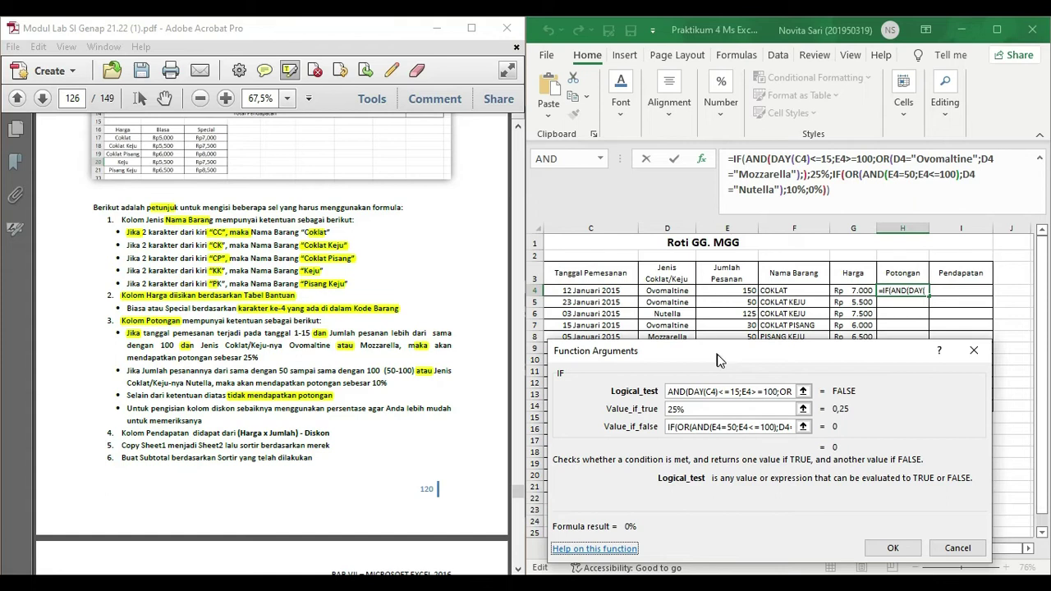
drag(723, 365, 728, 327)
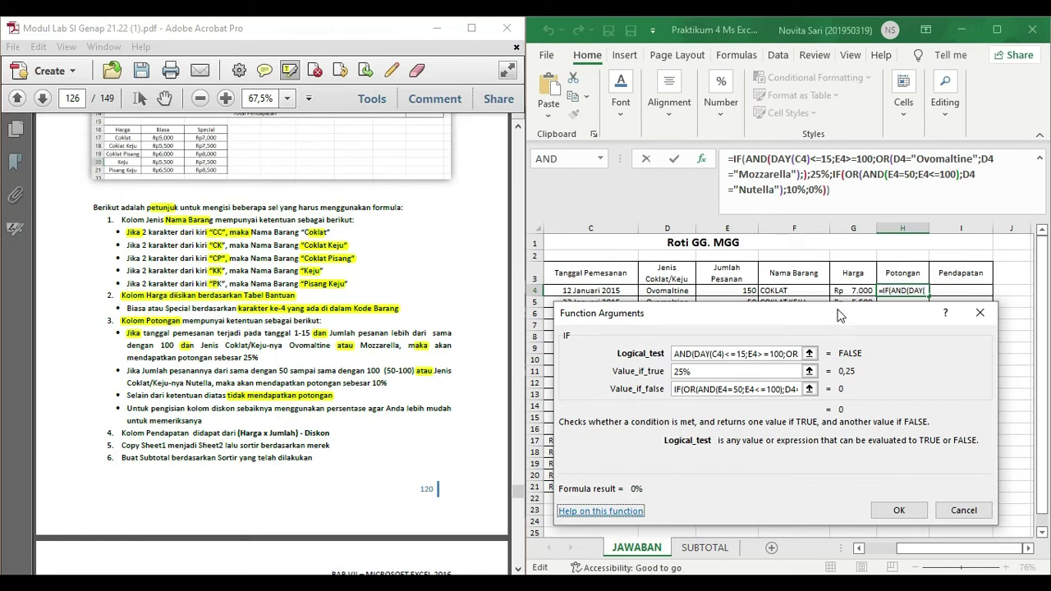
drag(834, 311, 830, 321)
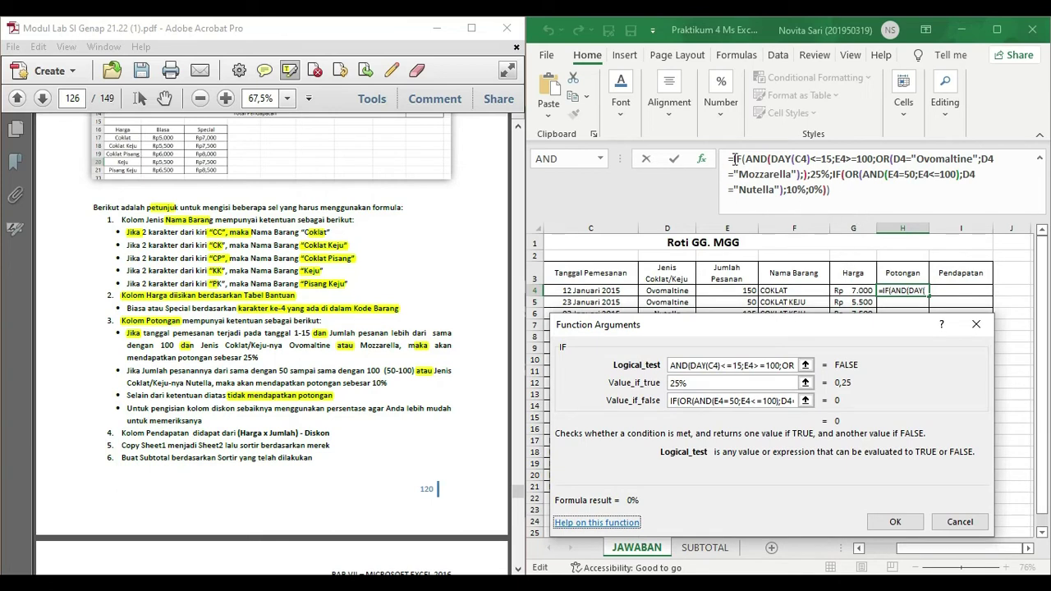
Step: Remove the stray semicolon after the Ovomaltine/Mozzarella OR so the first AND has no empty fourth condition
click(805, 174)
text();)
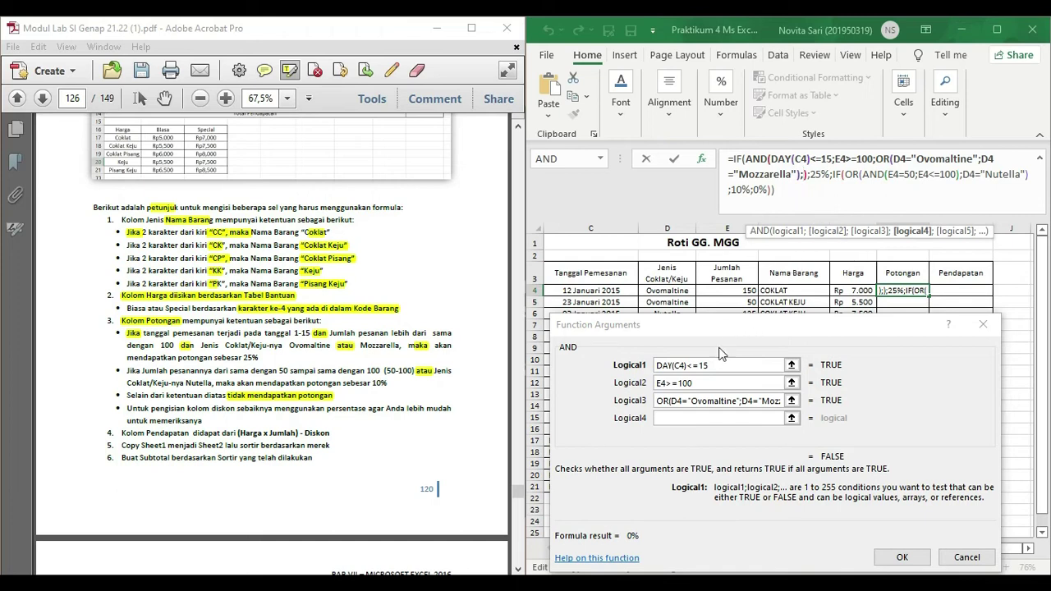
click(694, 418)
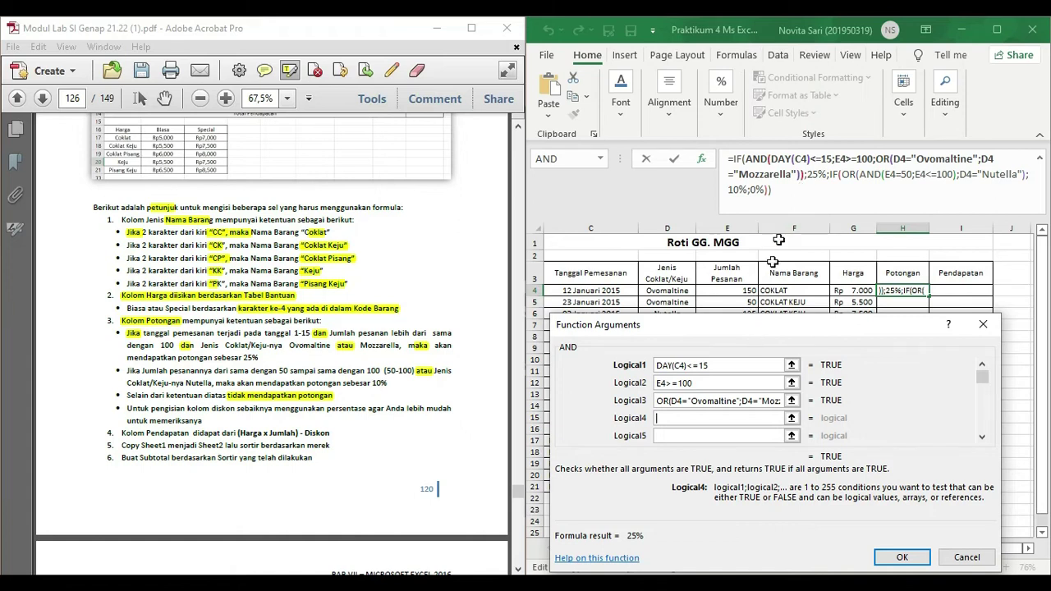
click(688, 422)
click(801, 176)
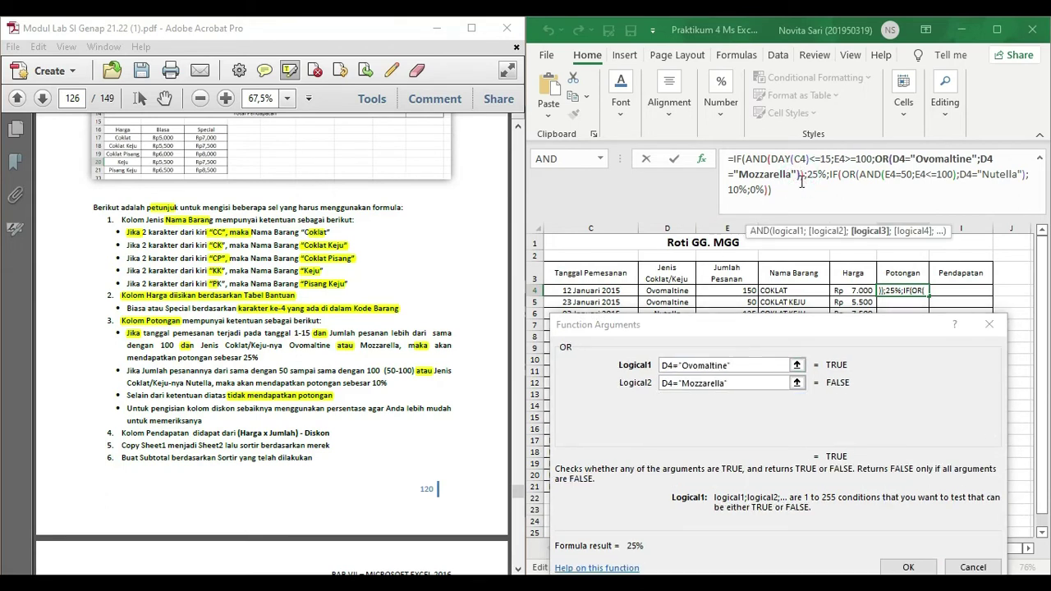
Step: Return to the outer IF's arguments, confirm the Potongan formula in H4 and fill it down to H13
click(738, 163)
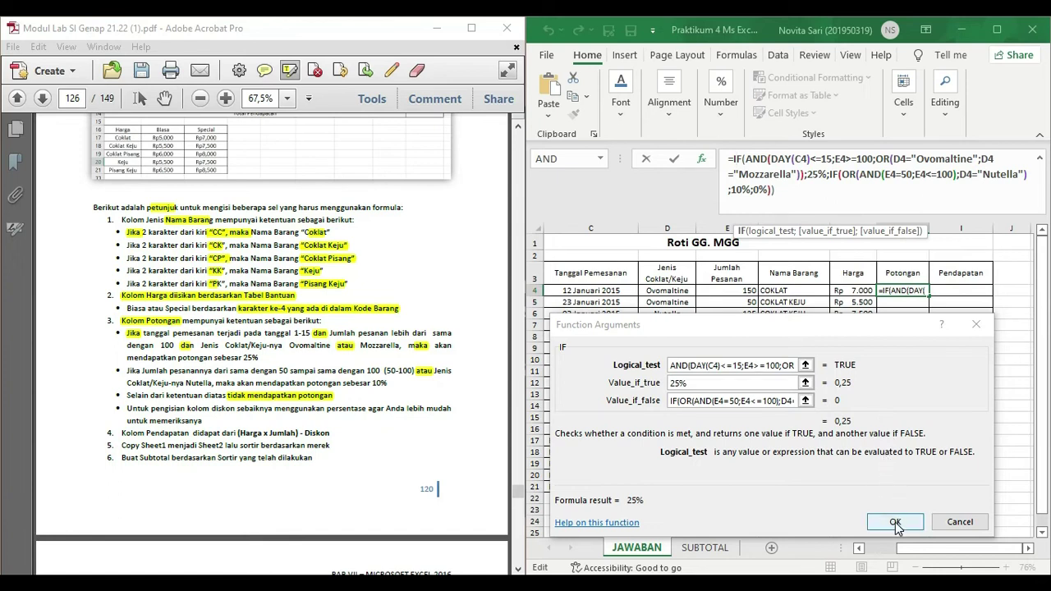
click(896, 523)
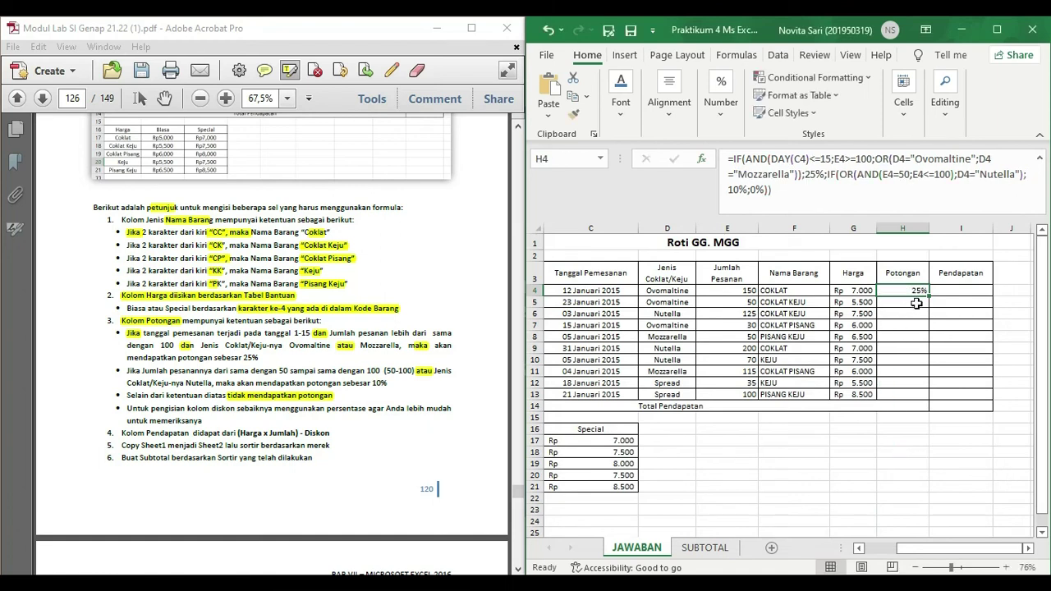
mouse_move(929, 298)
mouse_down()
mouse_move(924, 398)
mouse_move(918, 305)
mouse_move(900, 314)
mouse_up()
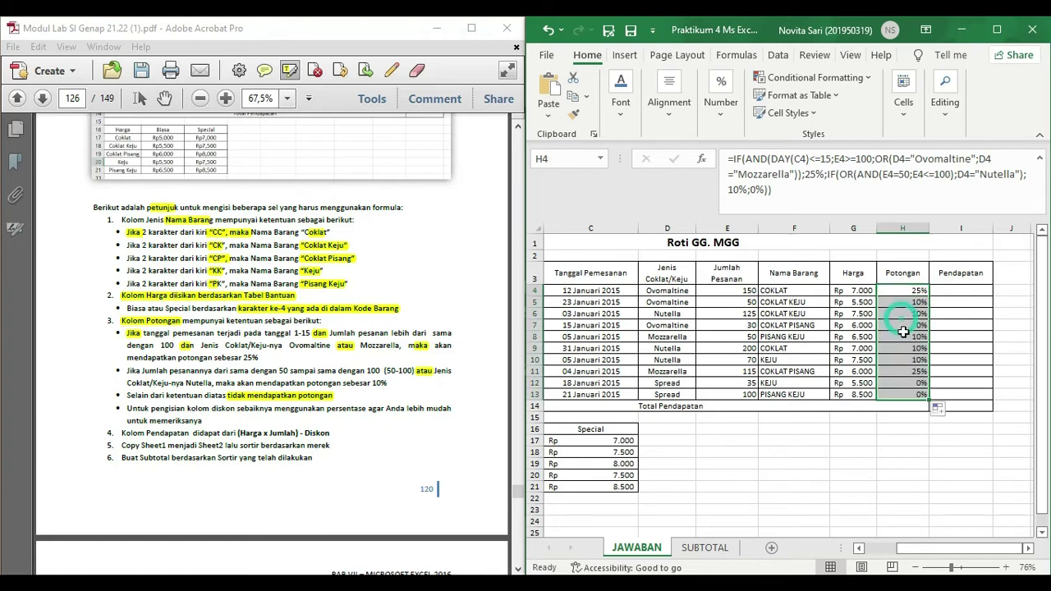
Step: Check the copied formulas and discount percentages in several cells of the Potongan column
click(903, 326)
click(917, 348)
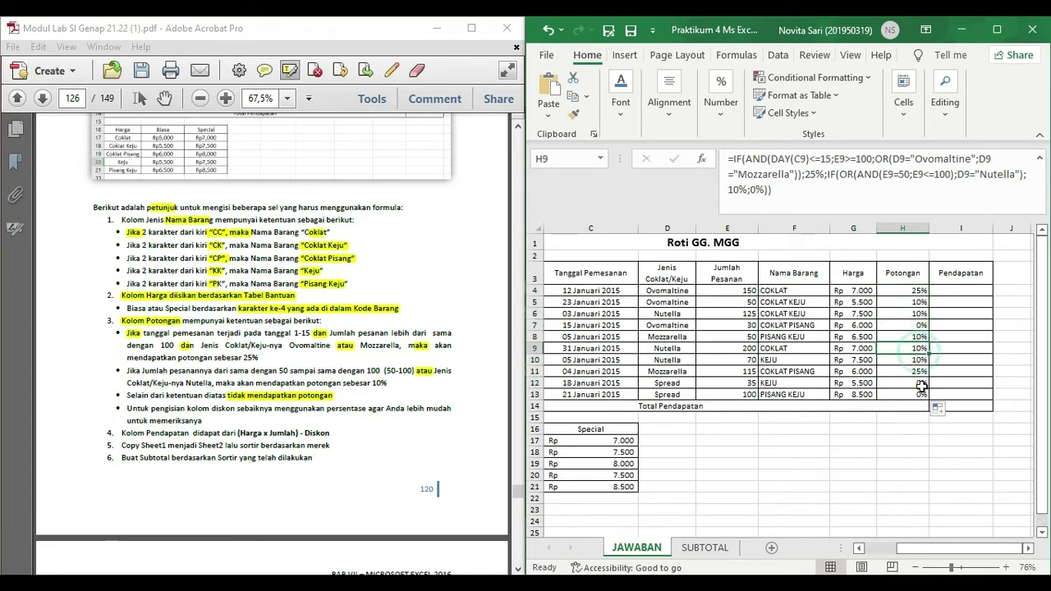
click(921, 387)
click(903, 312)
click(906, 291)
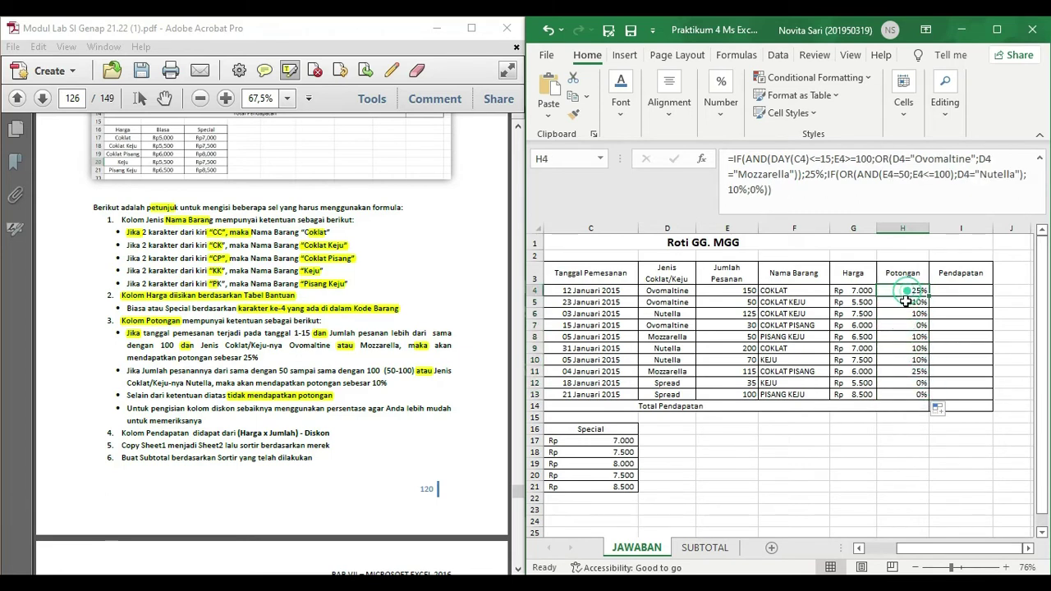
click(902, 382)
click(908, 408)
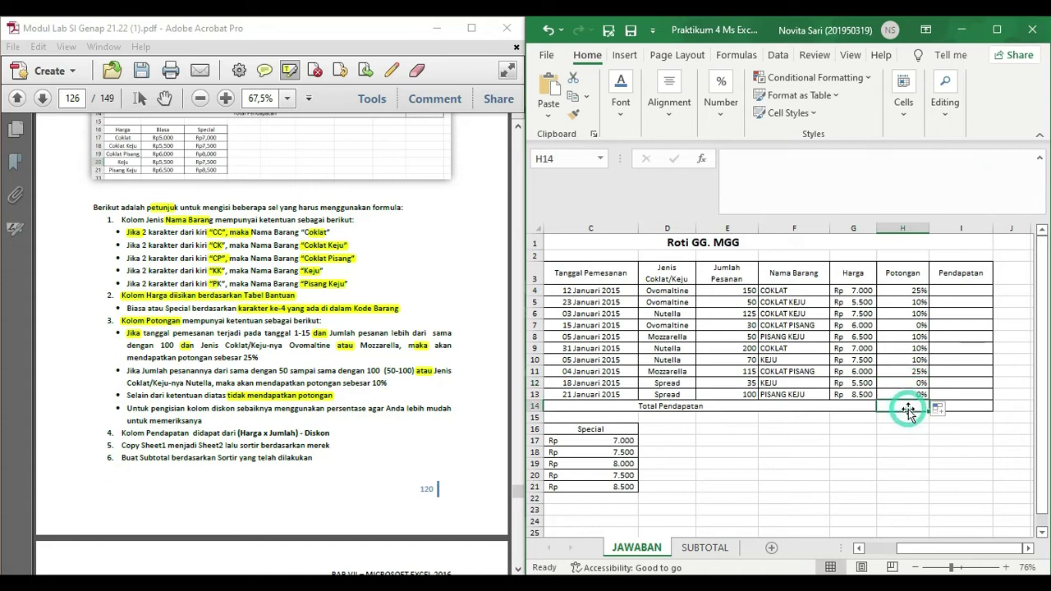
click(919, 302)
click(918, 290)
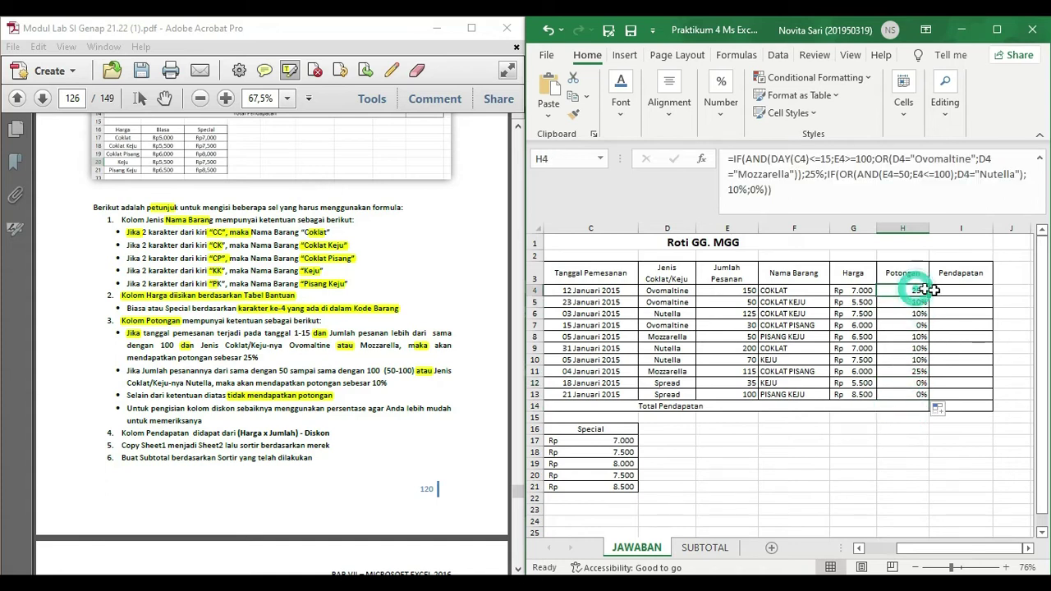
Step: Consult the module's Pendapatan rule and start the formula in I4 with Harga times Jumlah Pesanan, =(G4*E4
click(955, 292)
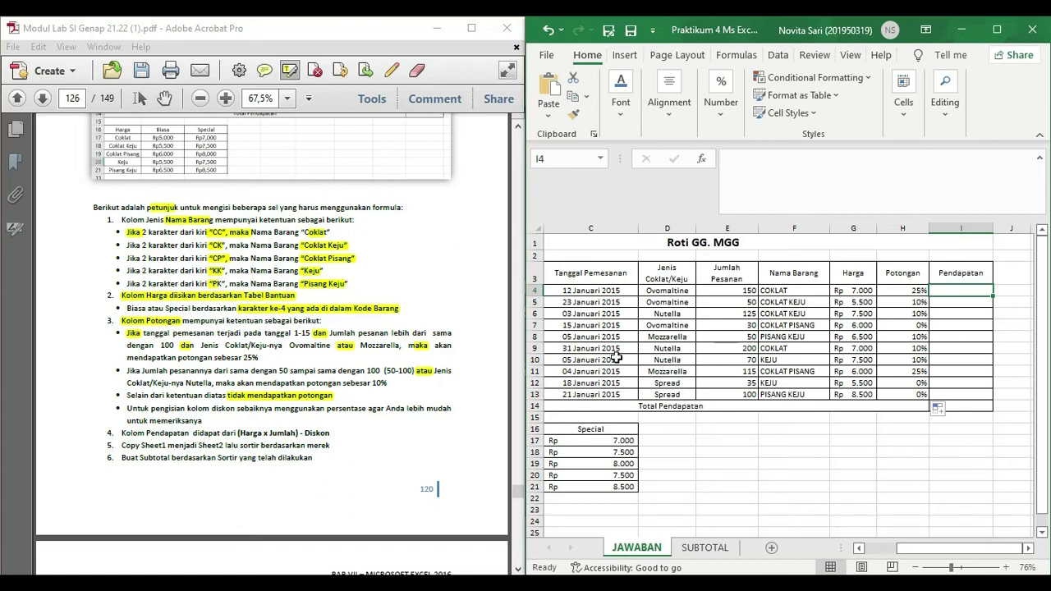
click(125, 432)
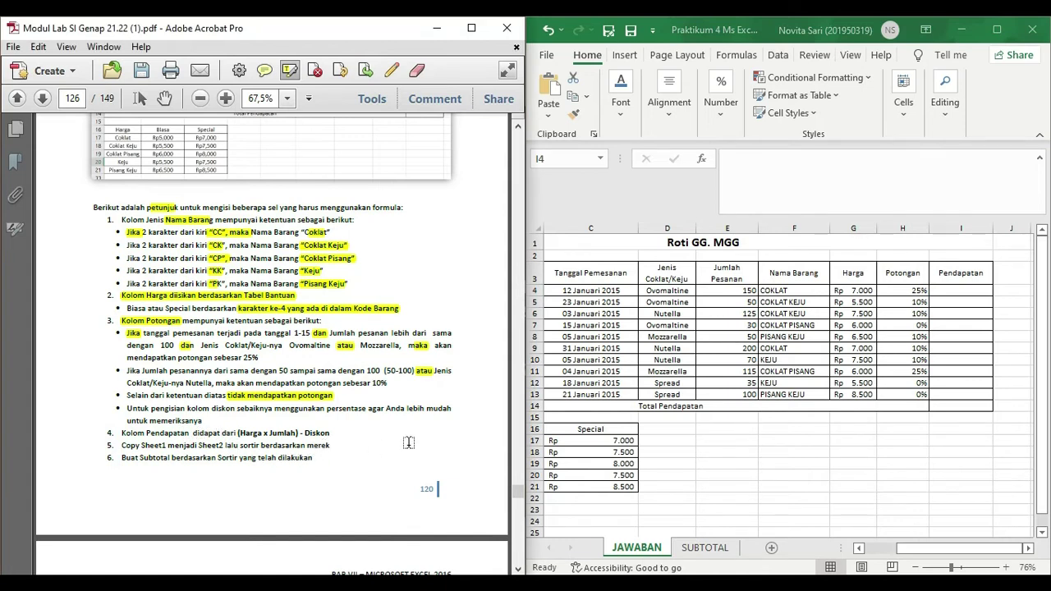
click(976, 293)
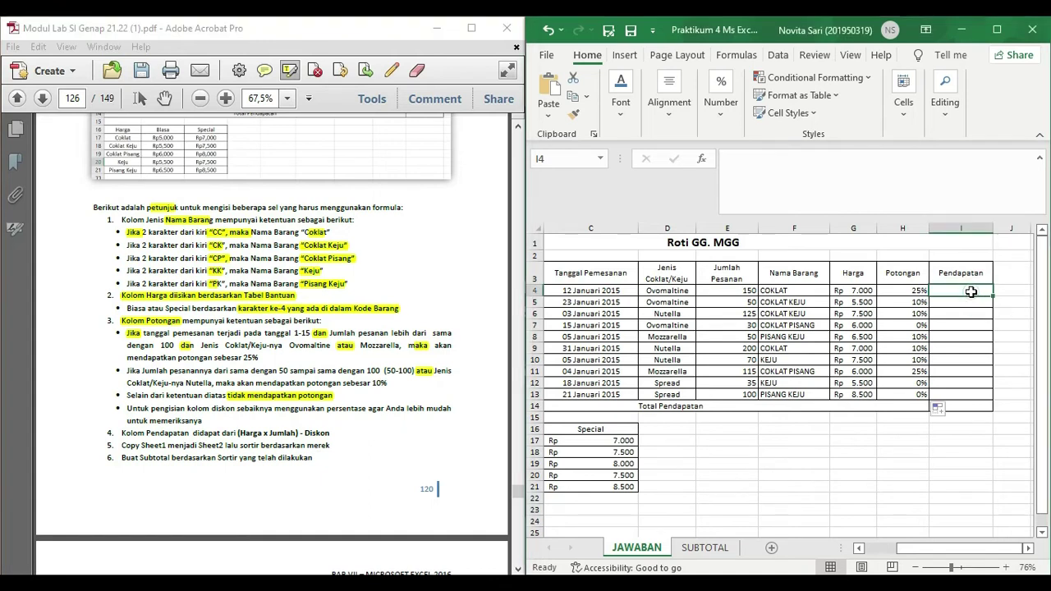
double_click(970, 292)
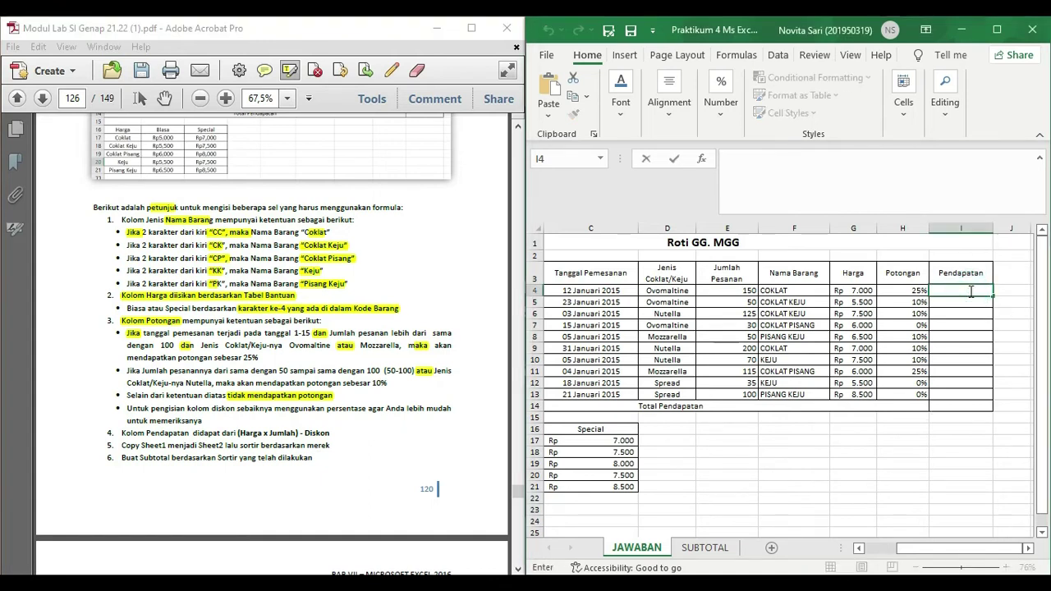
text(=)
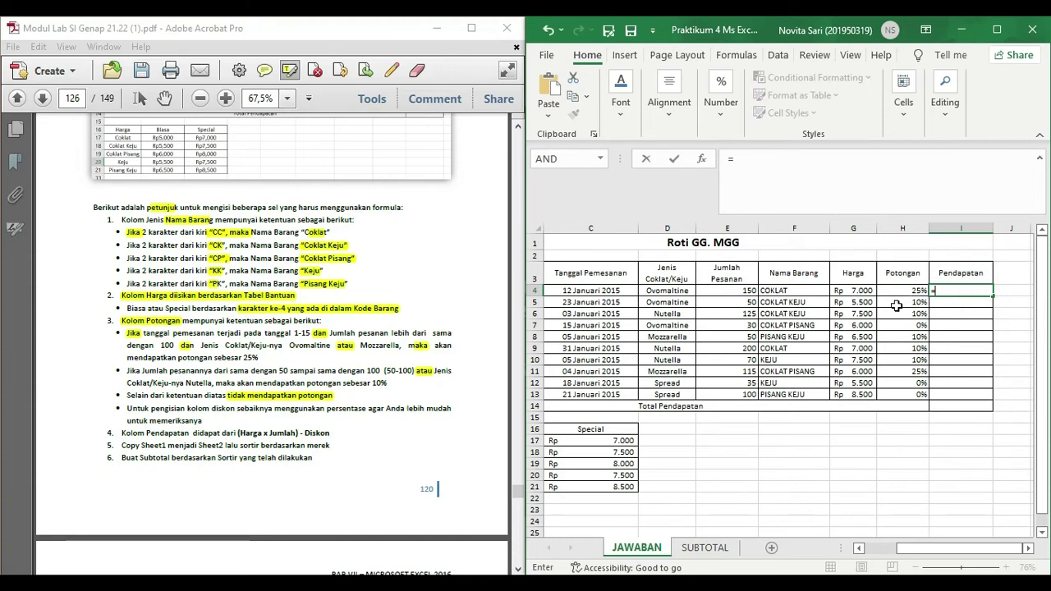
text(()
click(852, 292)
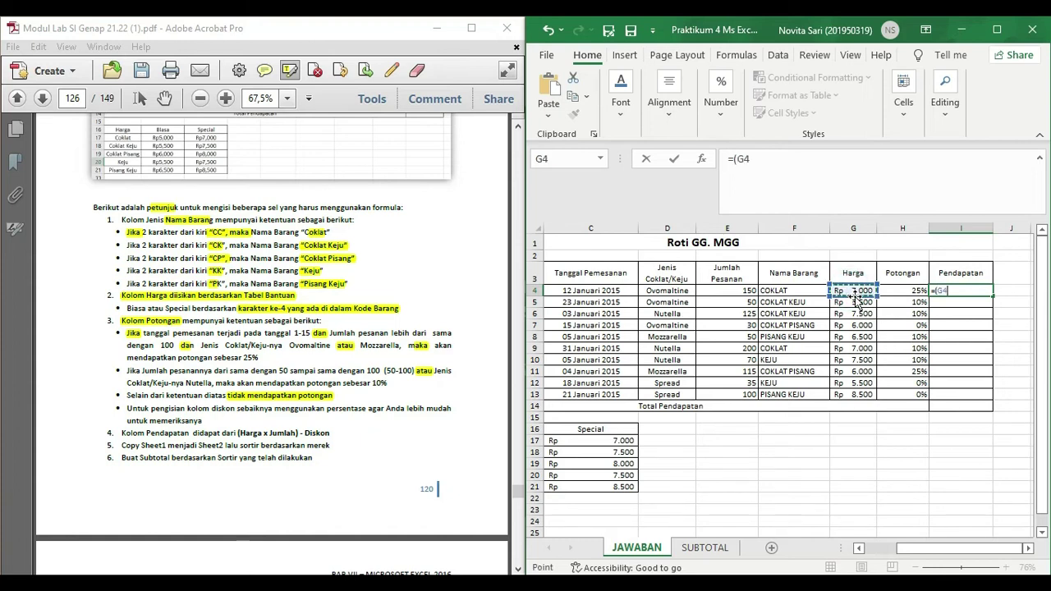
text(*)
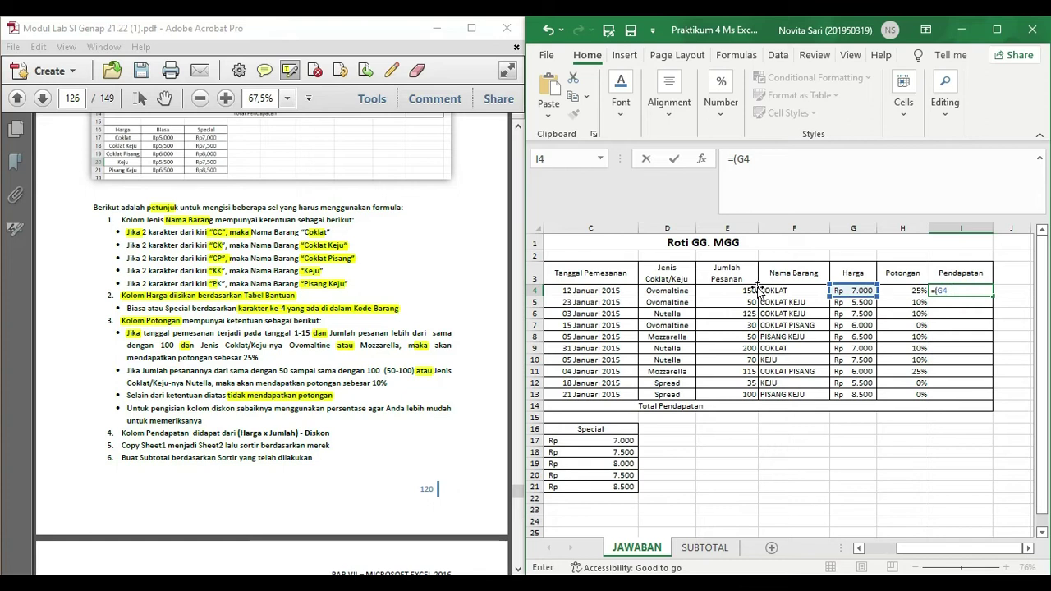
click(748, 290)
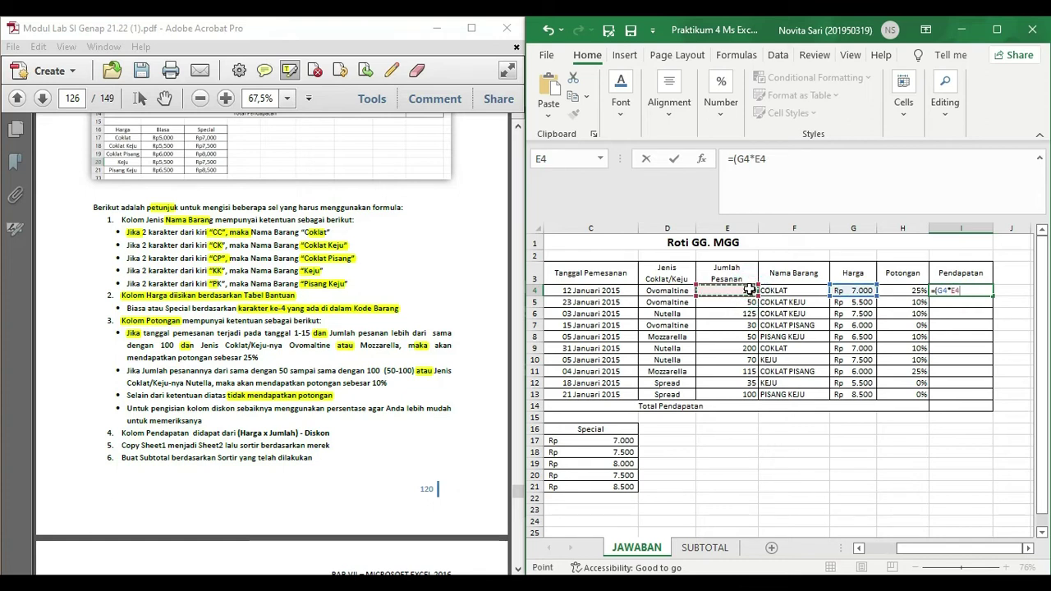
Step: Complete the Pendapatan formula in I4 by subtracting the discount amount, giving =(G4*E4)-((G4*E4)*H4)
text()-(()
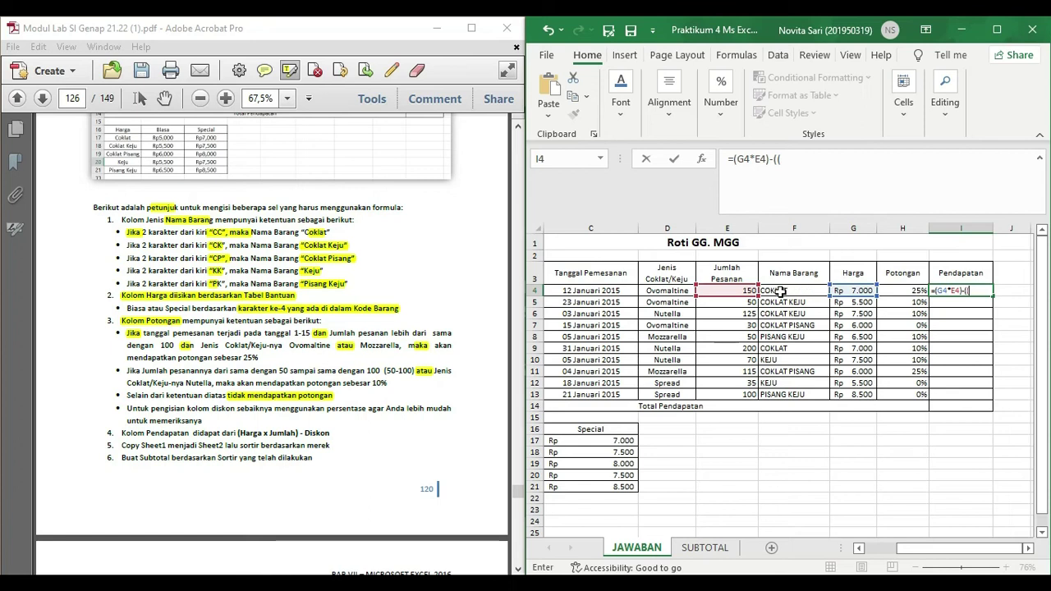
click(850, 291)
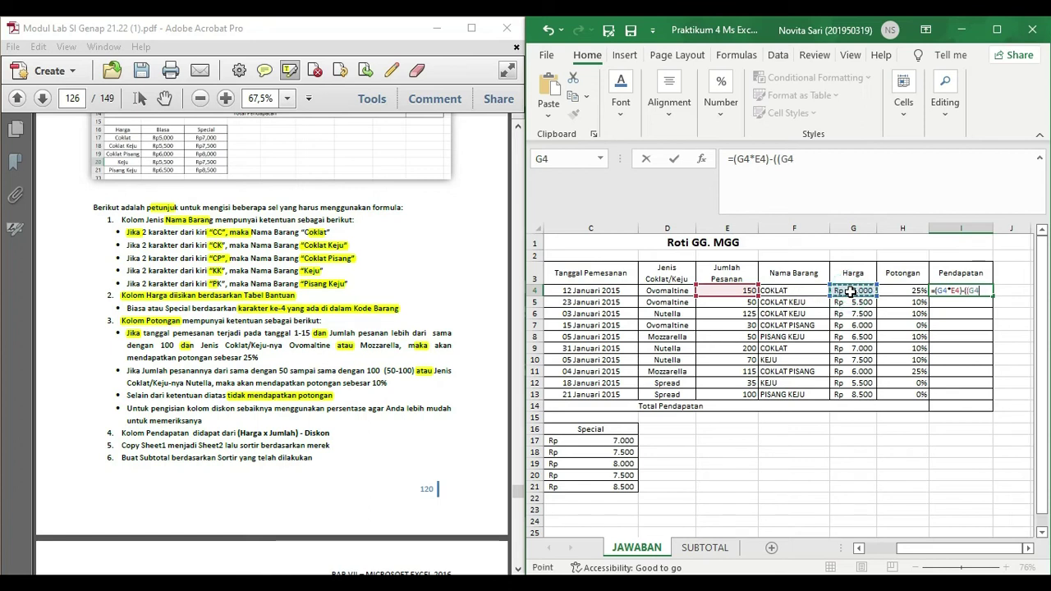
text(*)
click(745, 290)
text())
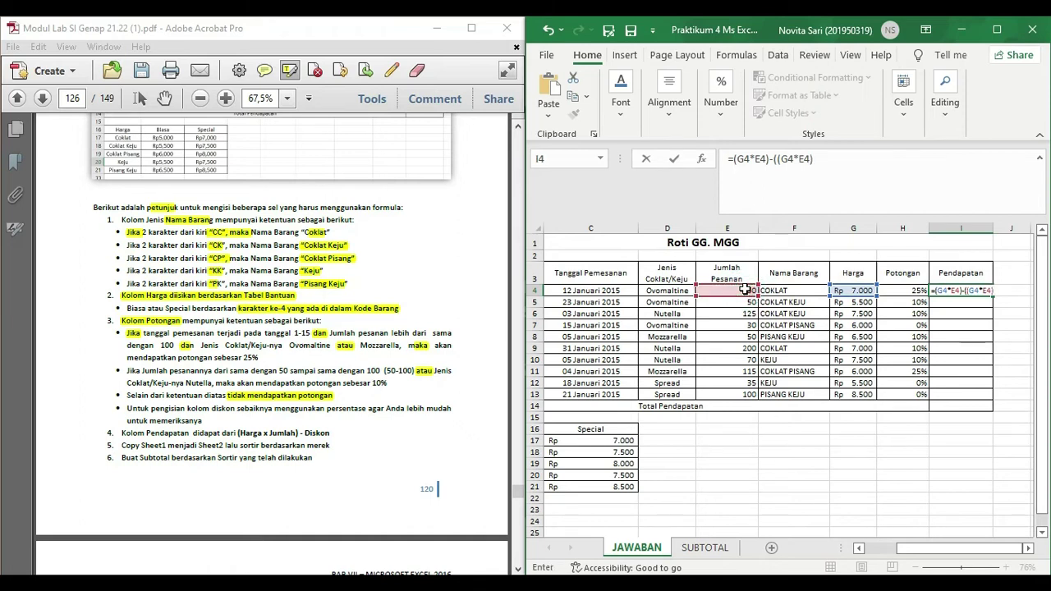
text(*25)
click(902, 291)
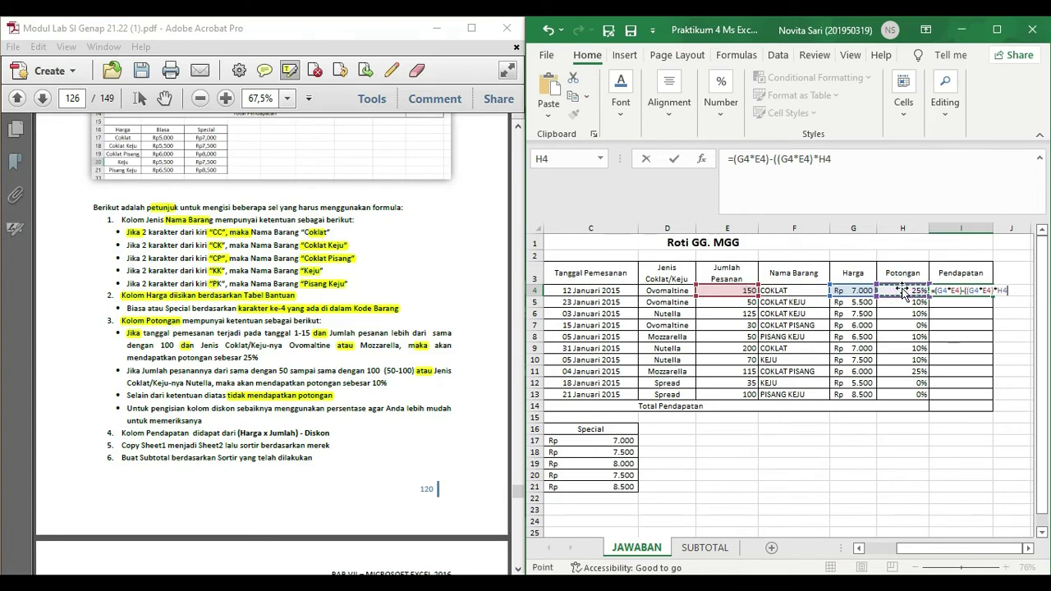
text())
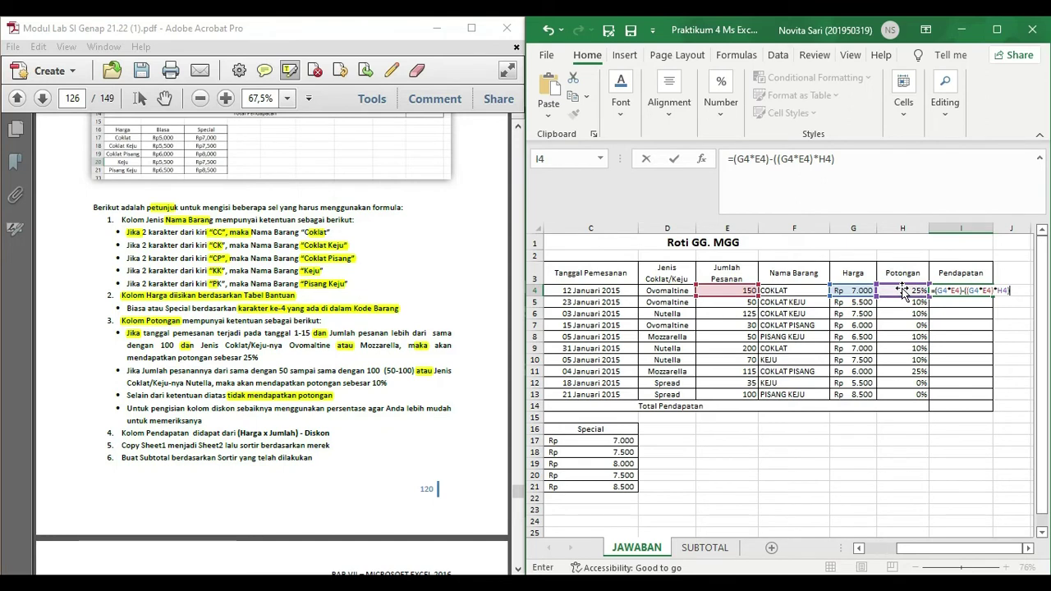
Step: Confirm the Pendapatan formula in I4 and fill it down to I13
key(Return)
click(967, 295)
drag(990, 294, 994, 398)
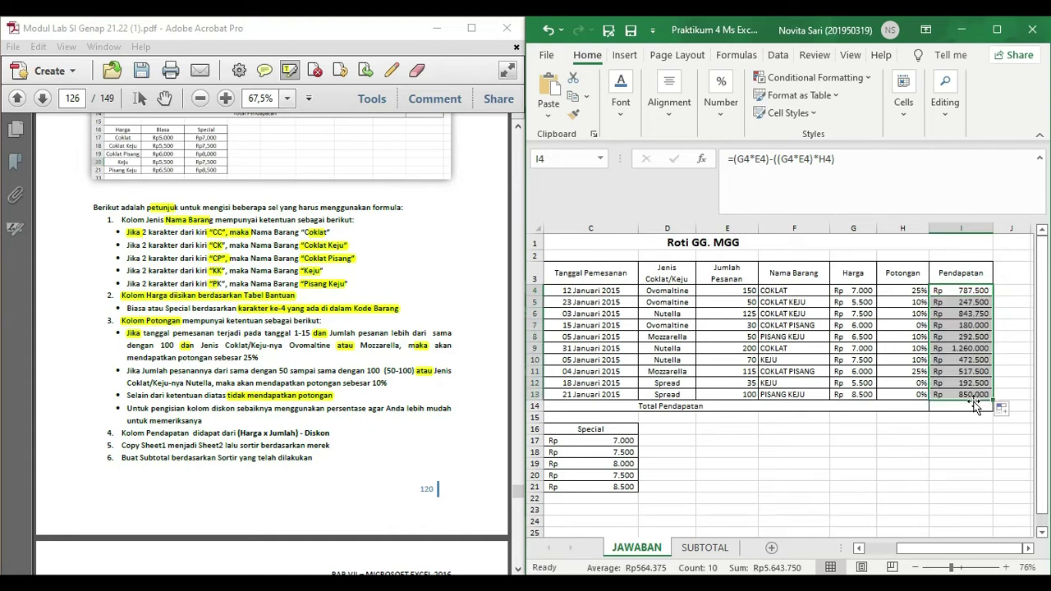
Step: Calculate Total Pendapatan in I14 by summing the Pendapatan column with =sum(I4:I13)
click(967, 408)
text(=)
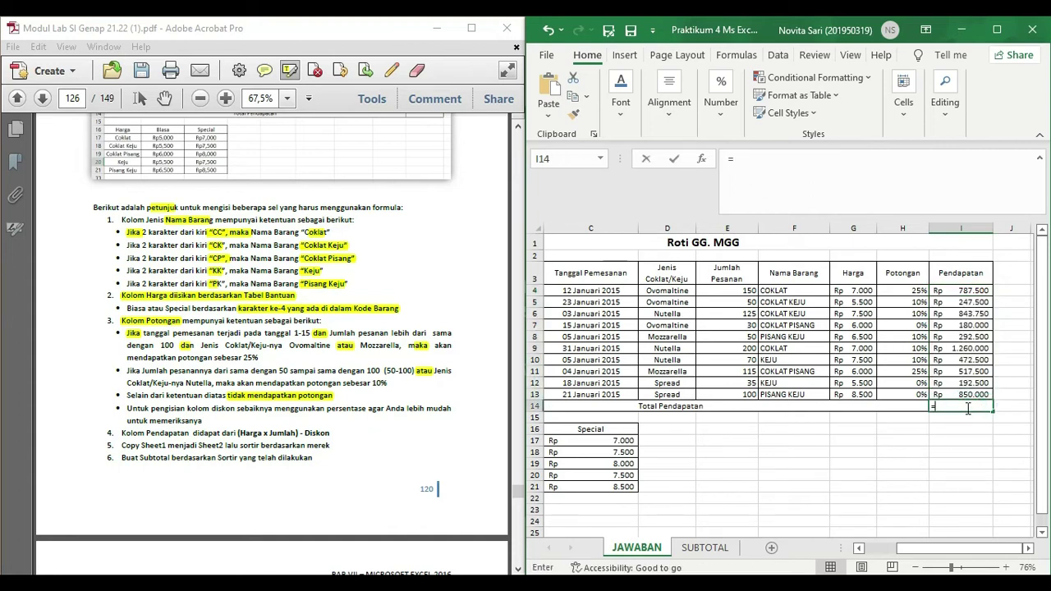
text(sum()
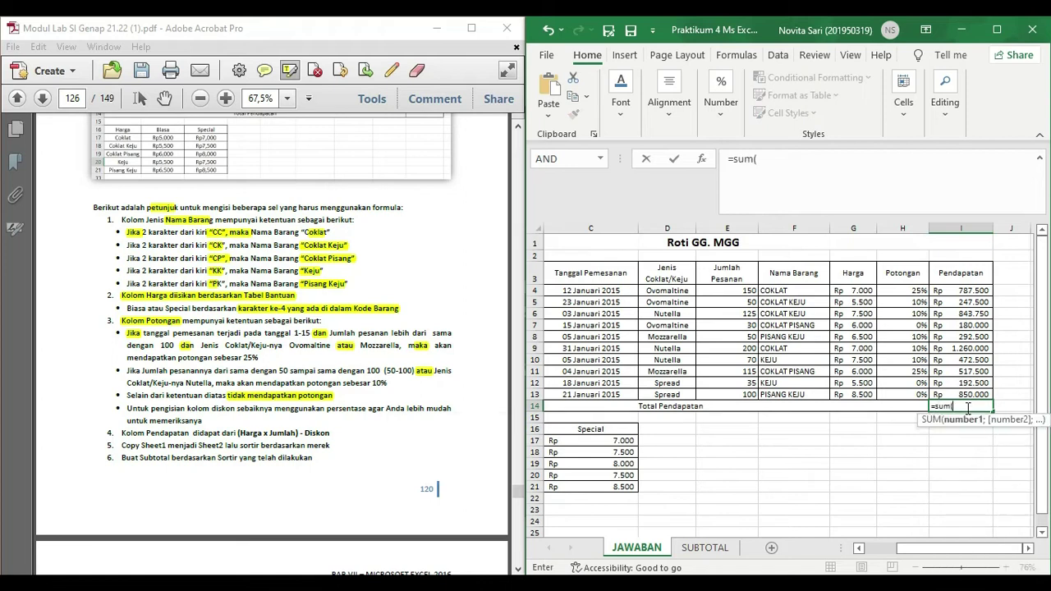
drag(972, 293, 976, 402)
text())
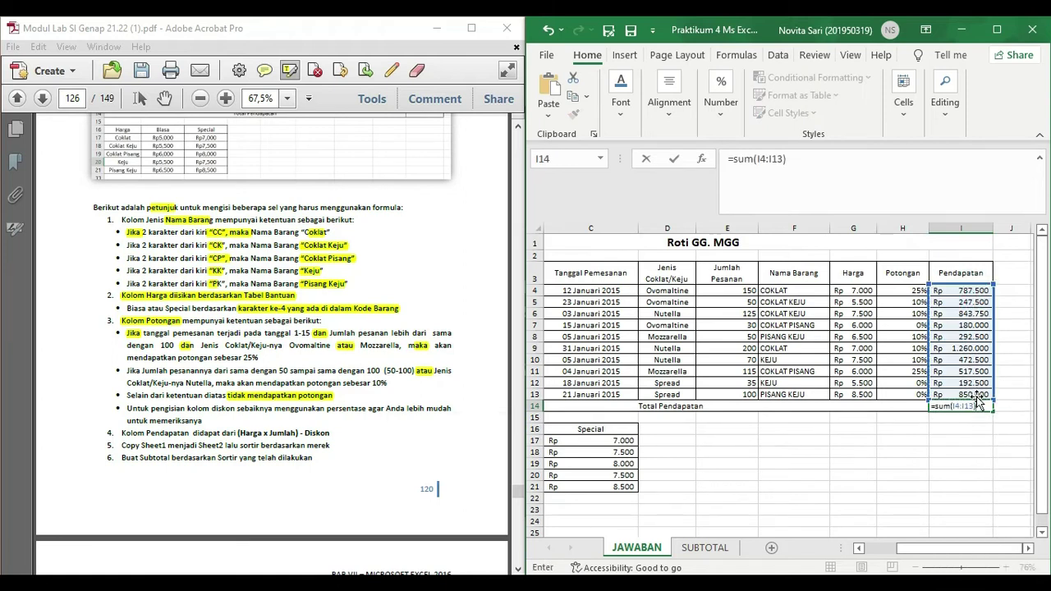
key(Return)
click(952, 441)
click(835, 432)
Step: Highlight instruction 4 on Kolom Pendapatan and instruction 5 on copying and sorting Sheet1 in the PDF module in Adobe Acrobat
mouse_move(973, 548)
mouse_down()
mouse_move(907, 549)
mouse_move(964, 543)
mouse_up()
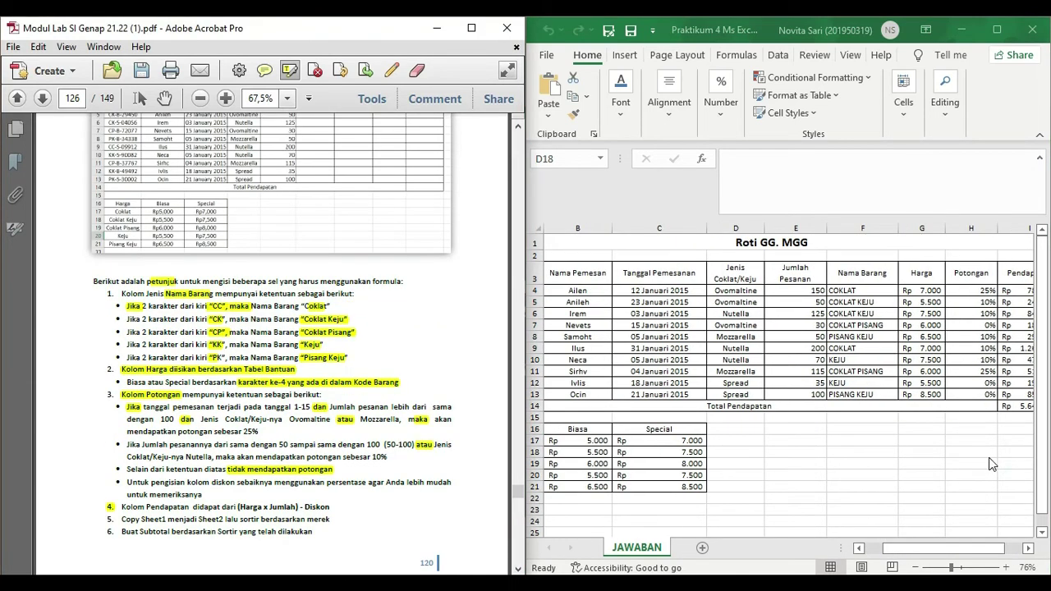
drag(962, 552, 909, 553)
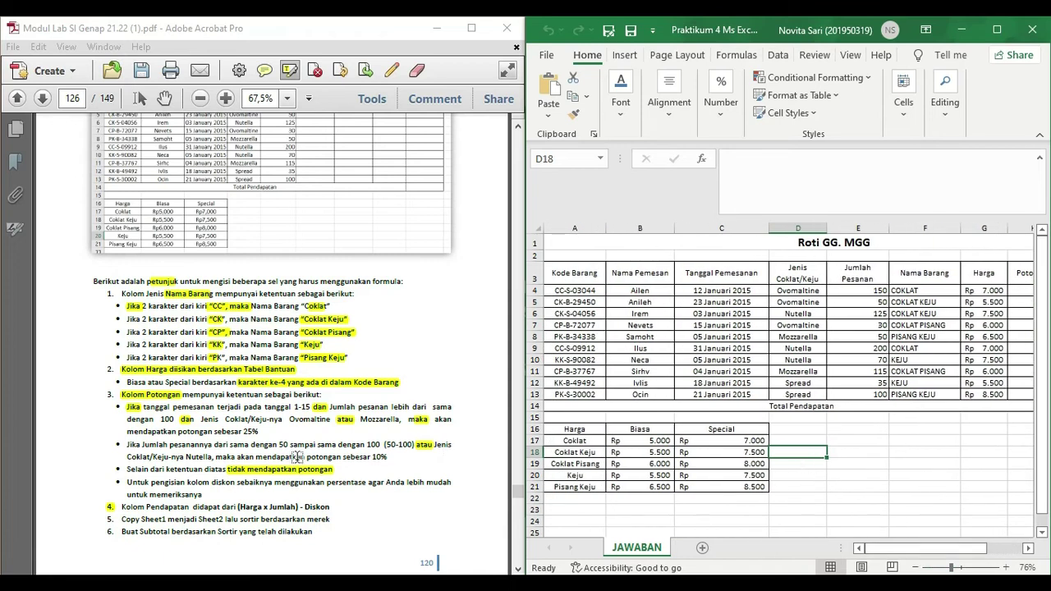
drag(327, 506, 108, 506)
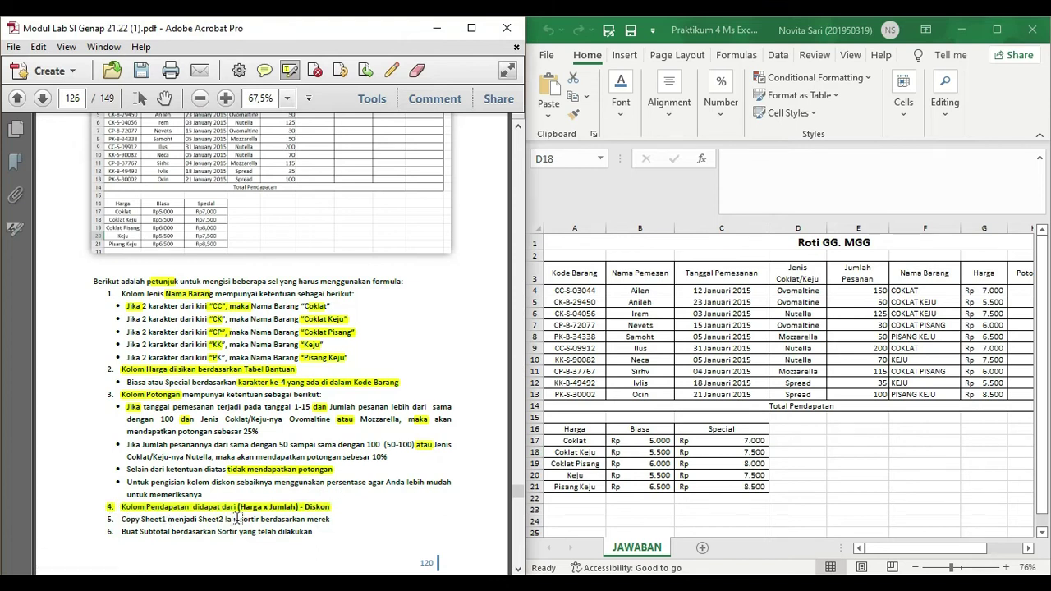
scroll(281, 515, down, 1)
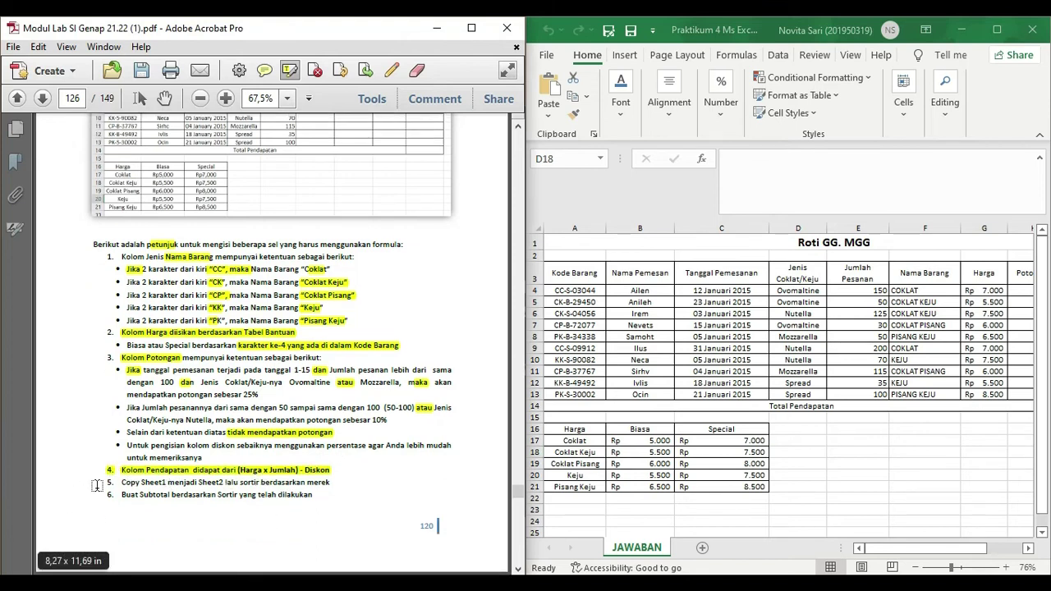
drag(105, 483, 330, 486)
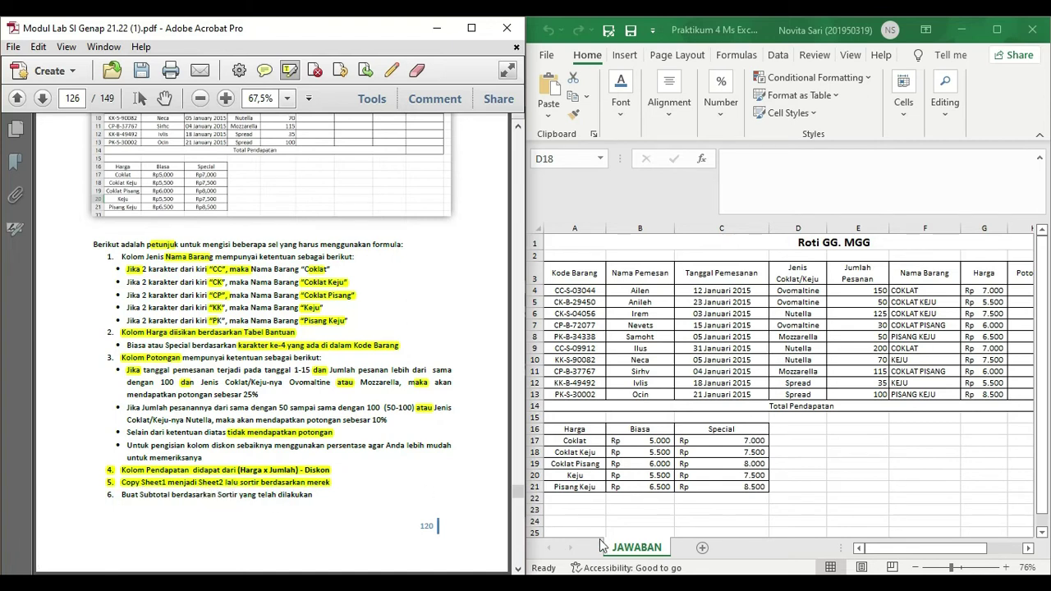
click(628, 548)
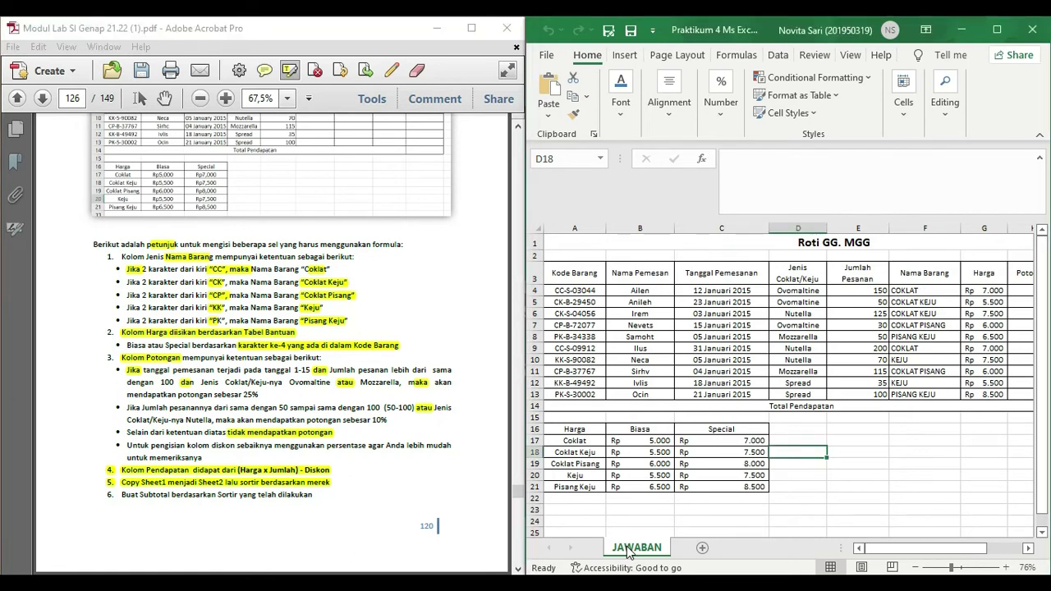
click(800, 462)
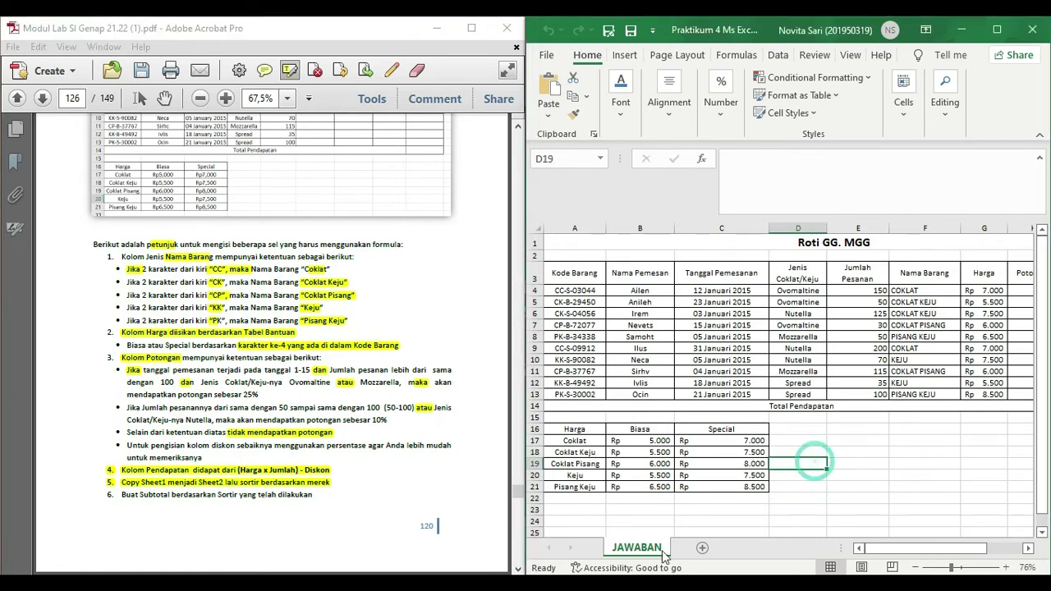
click(642, 523)
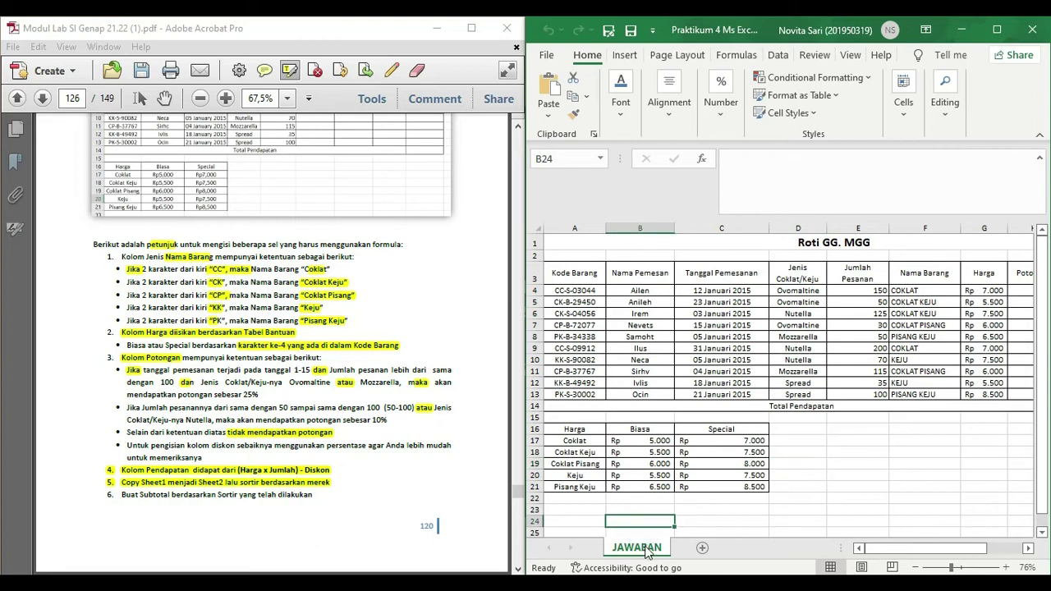
click(753, 486)
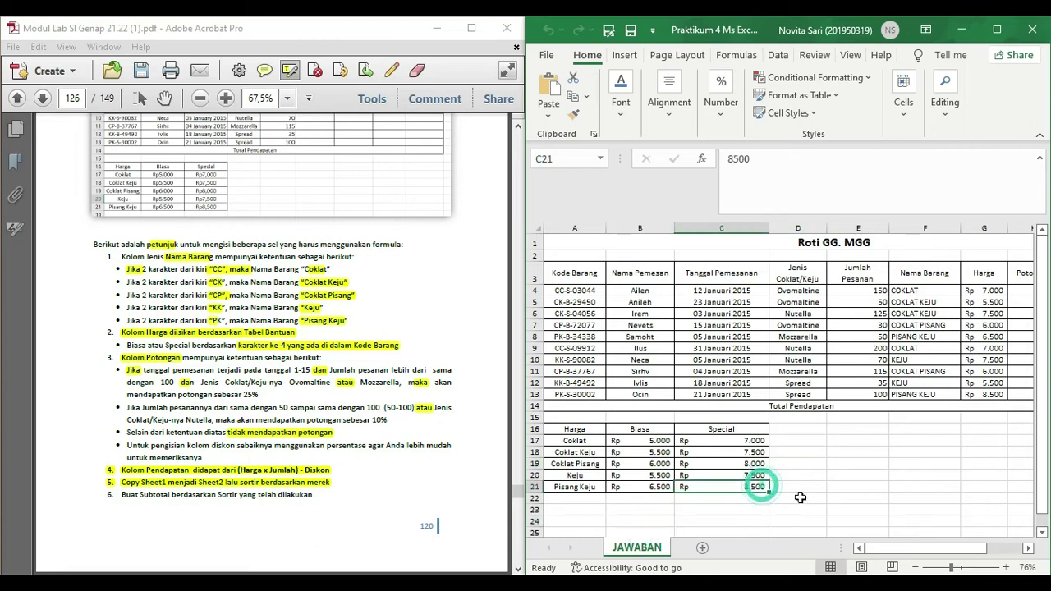
right_click(633, 556)
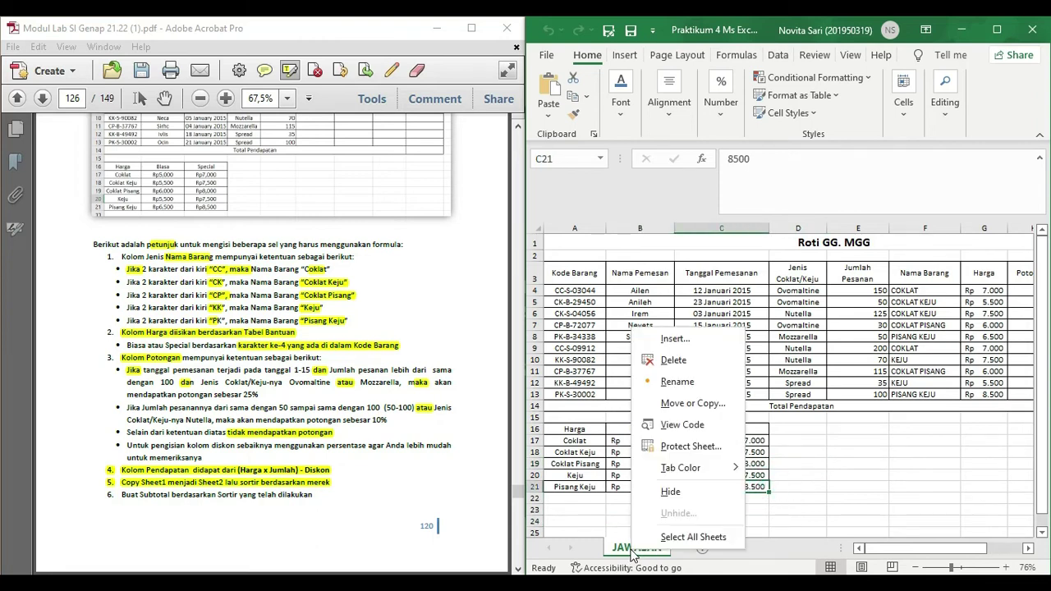
click(609, 492)
click(624, 510)
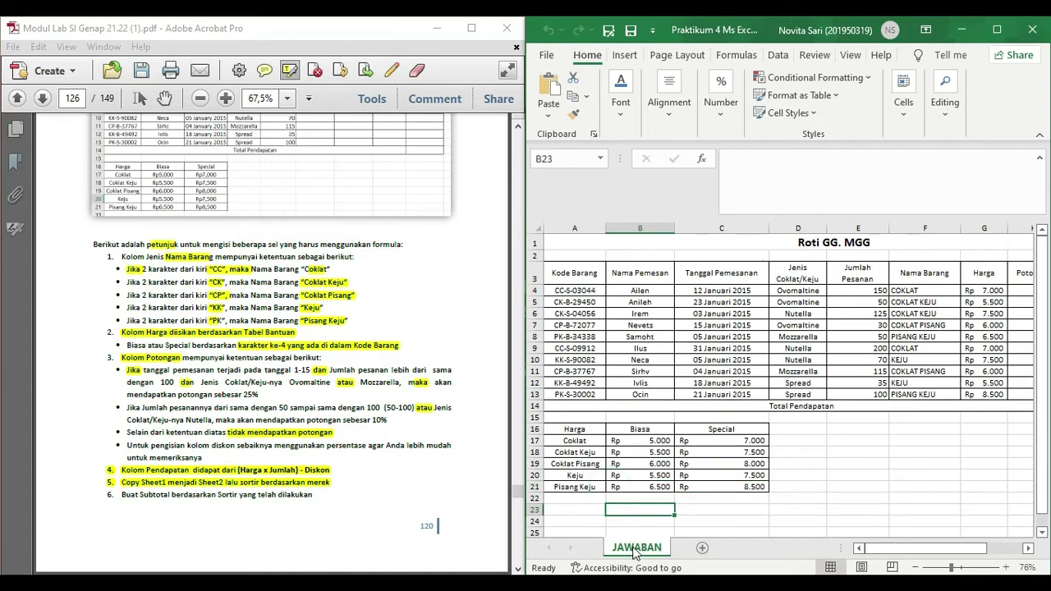
Step: In Excel, create a copy of the JAWABAN sheet at the end of the workbook and compare it with the original
right_click(635, 553)
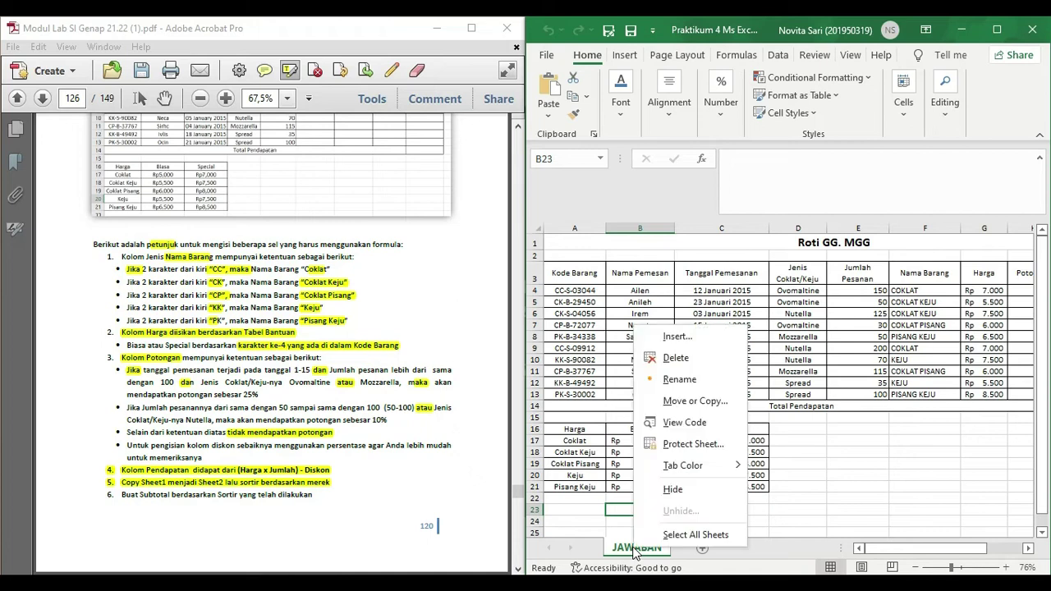
click(679, 402)
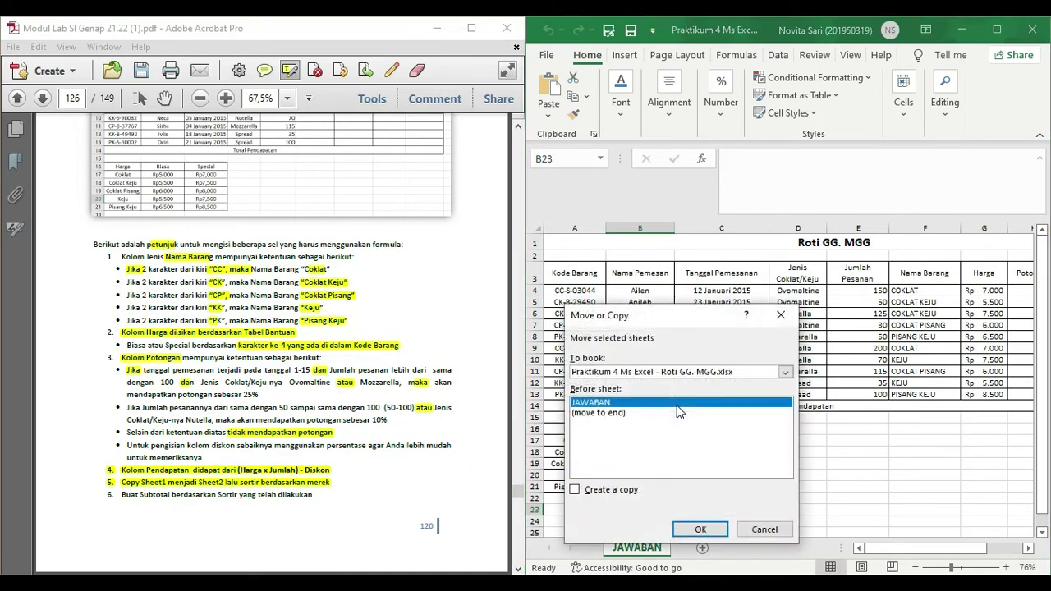
click(674, 413)
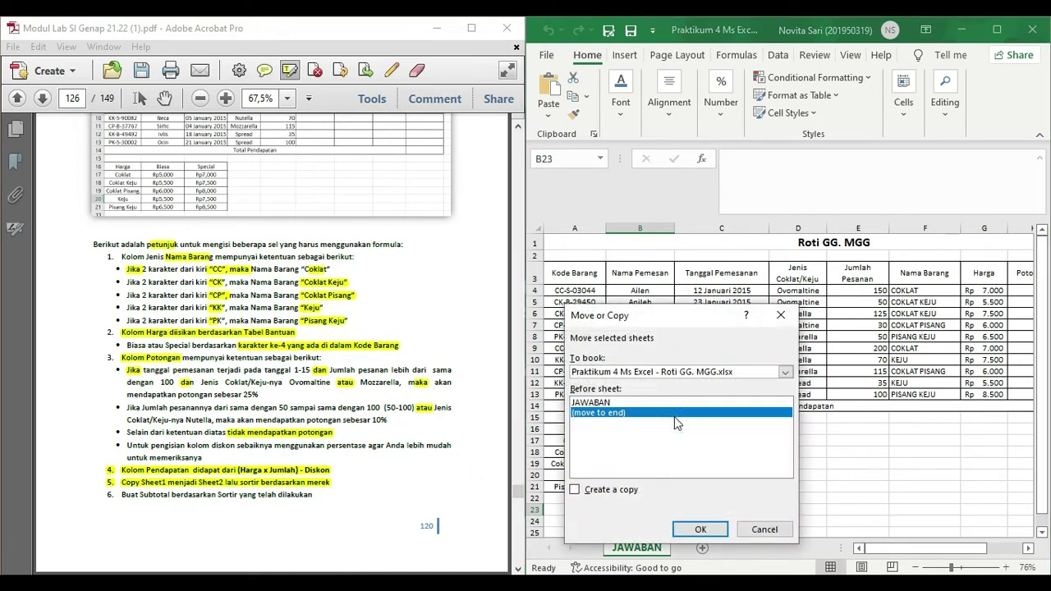
click(574, 489)
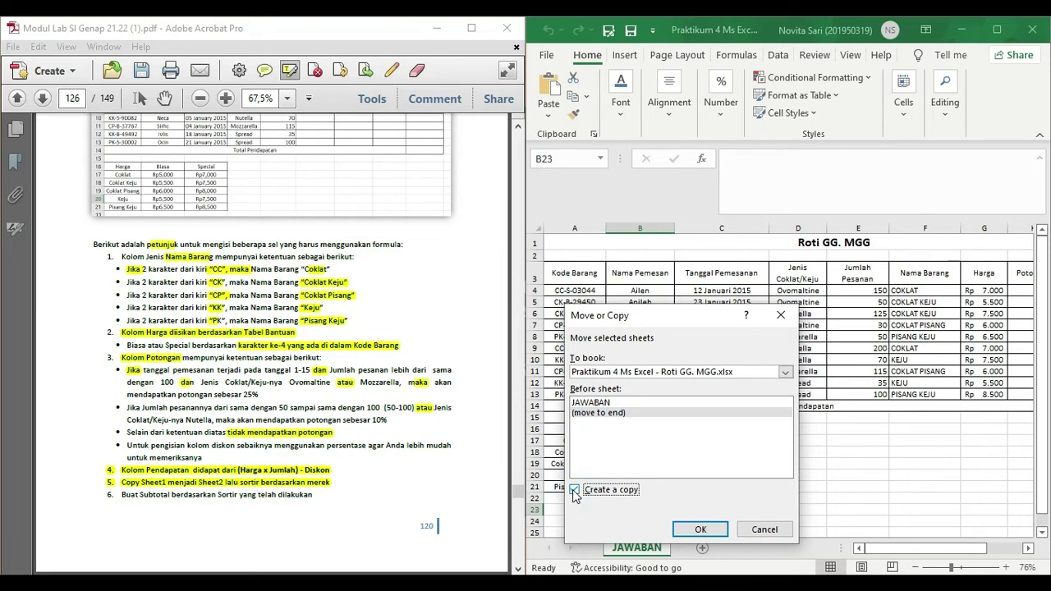
click(699, 530)
click(793, 518)
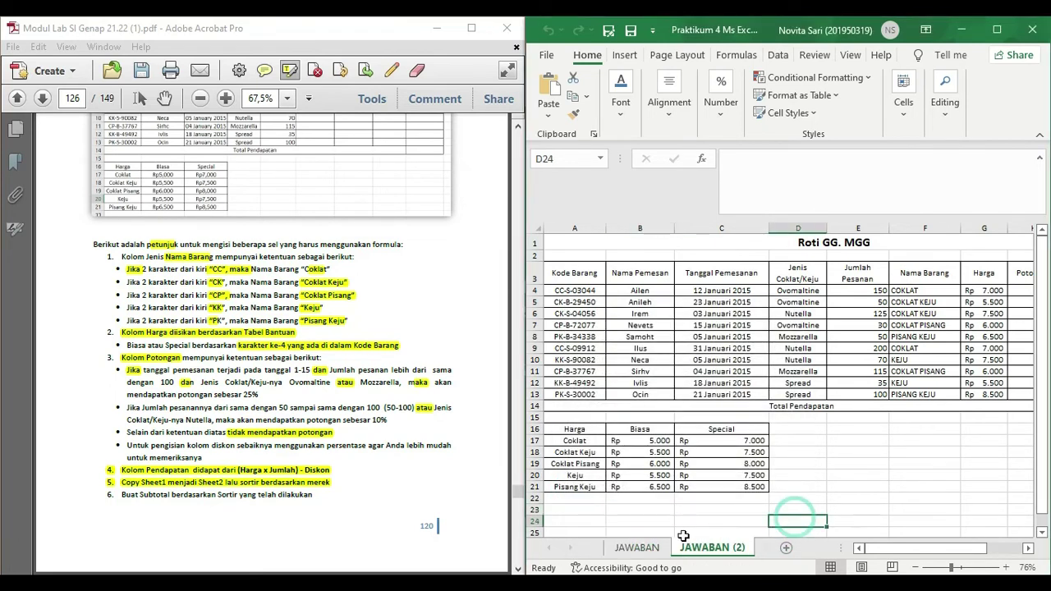
click(645, 547)
click(702, 547)
Step: Select the whole JAWABAN sheet, add a blank worksheet and delete that worksheet again
click(651, 547)
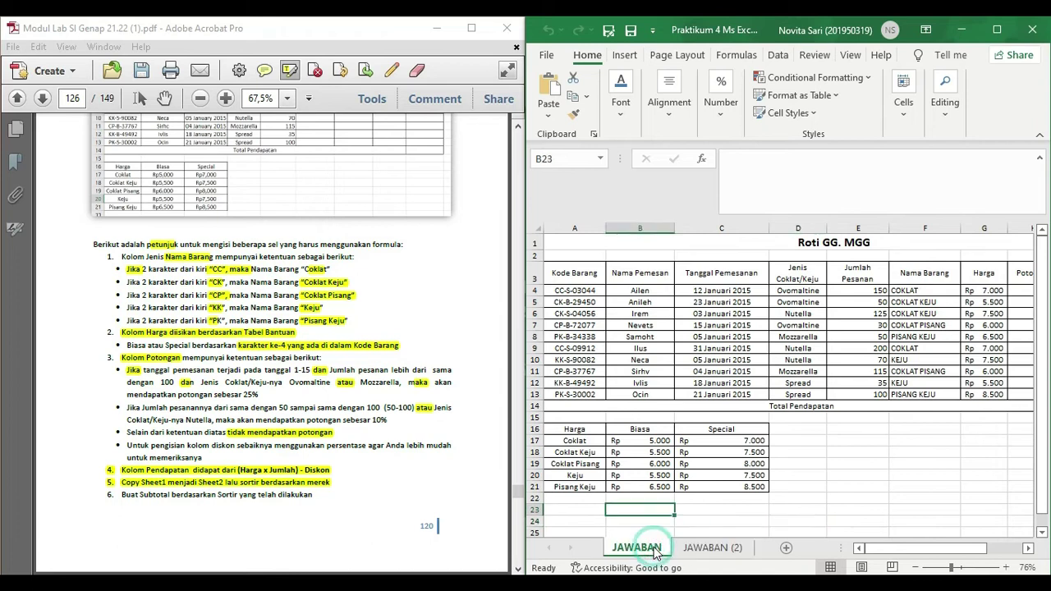
click(535, 229)
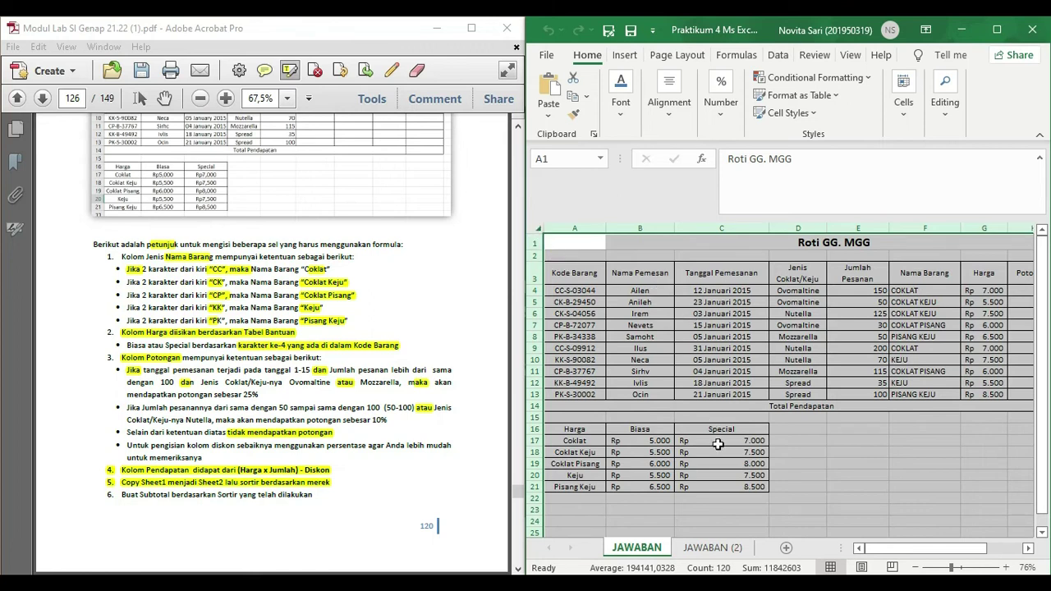
click(787, 548)
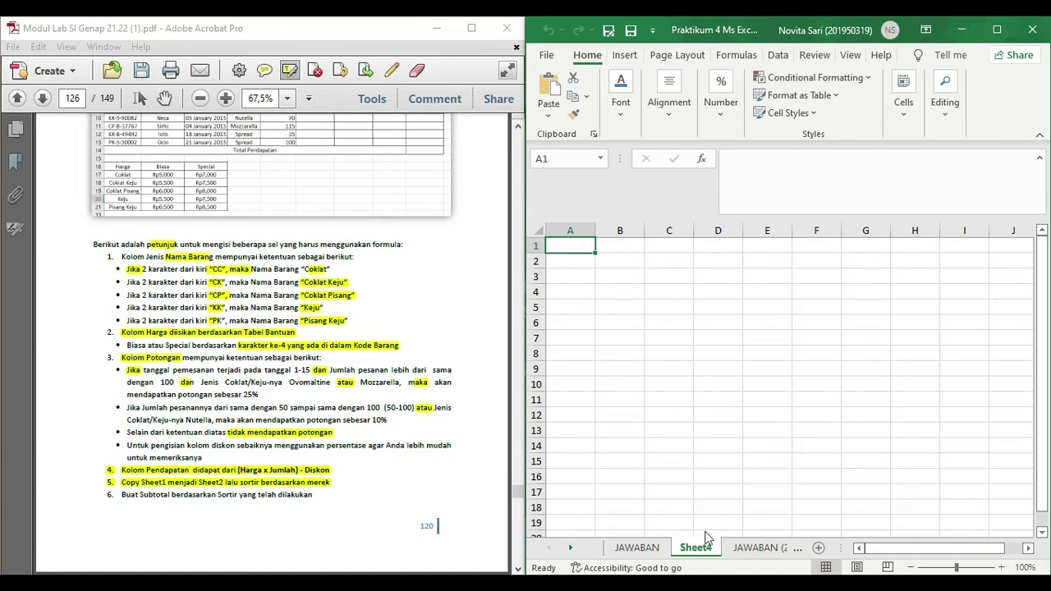
click(721, 462)
right_click(704, 554)
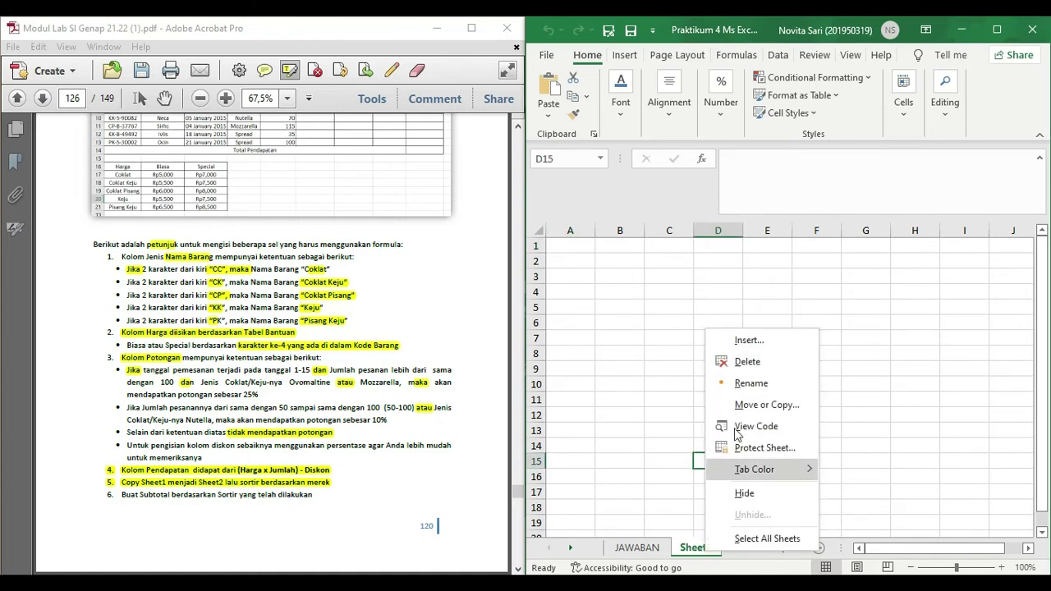
click(727, 362)
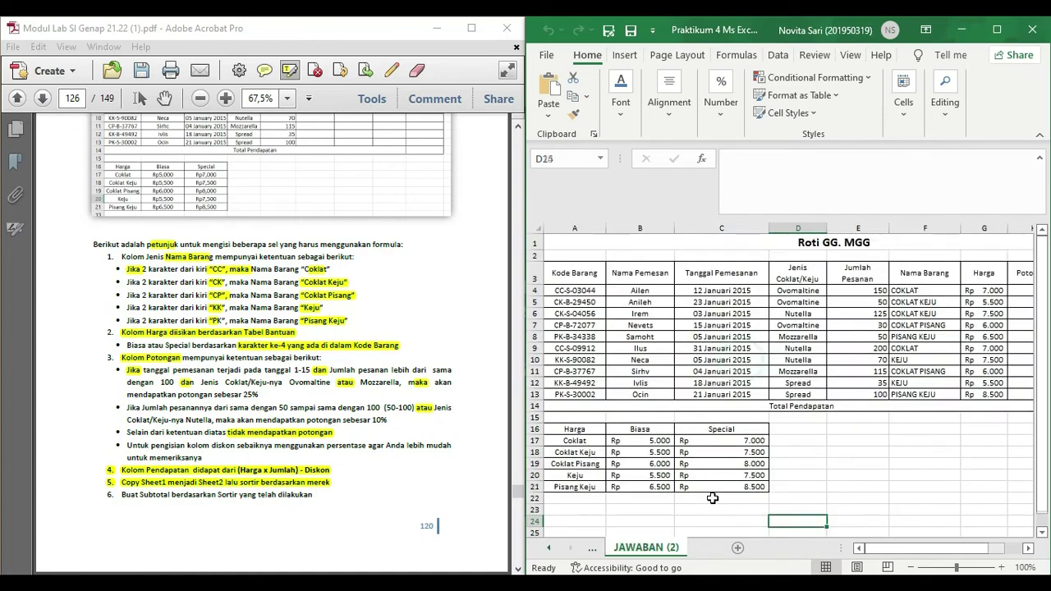
click(549, 548)
Step: Maximize the workbook window and sort the table A3:I13 on the JAWABAN (2) sheet by Jenis Coklat/Keju, cell values, A to Z
click(909, 437)
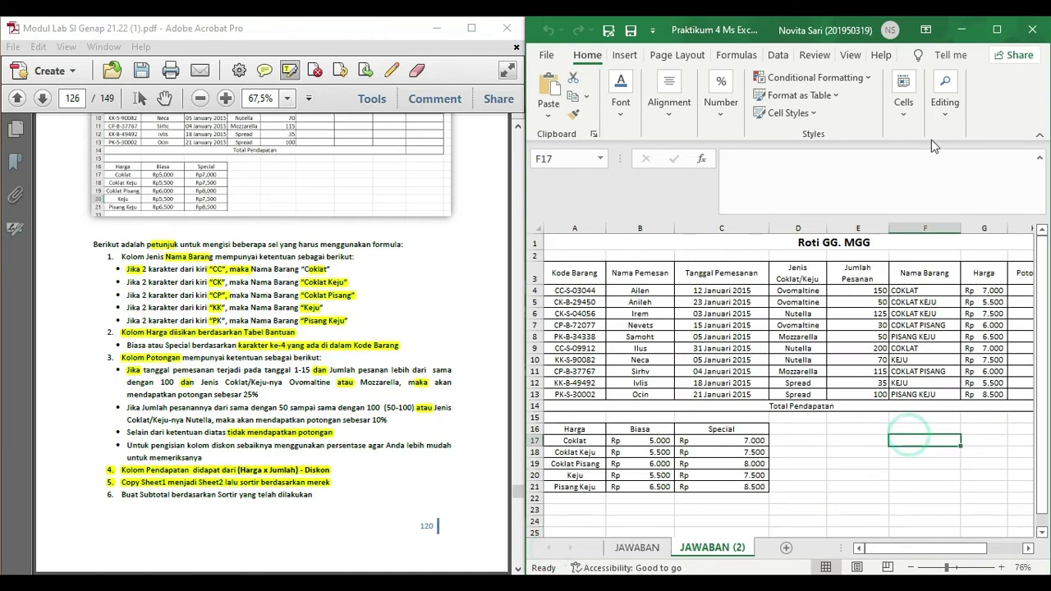
click(993, 29)
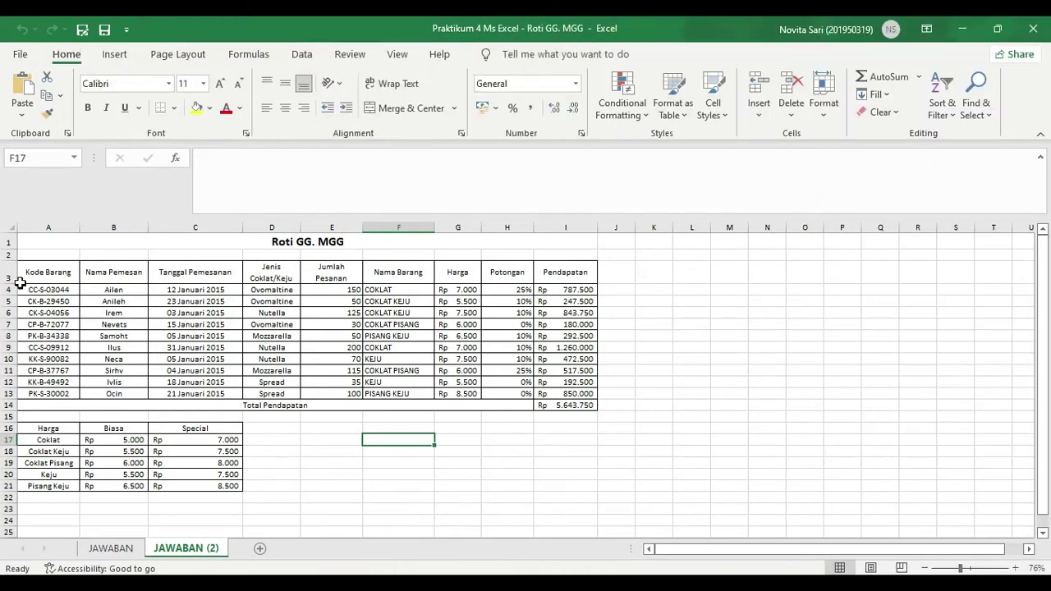
drag(42, 271, 585, 387)
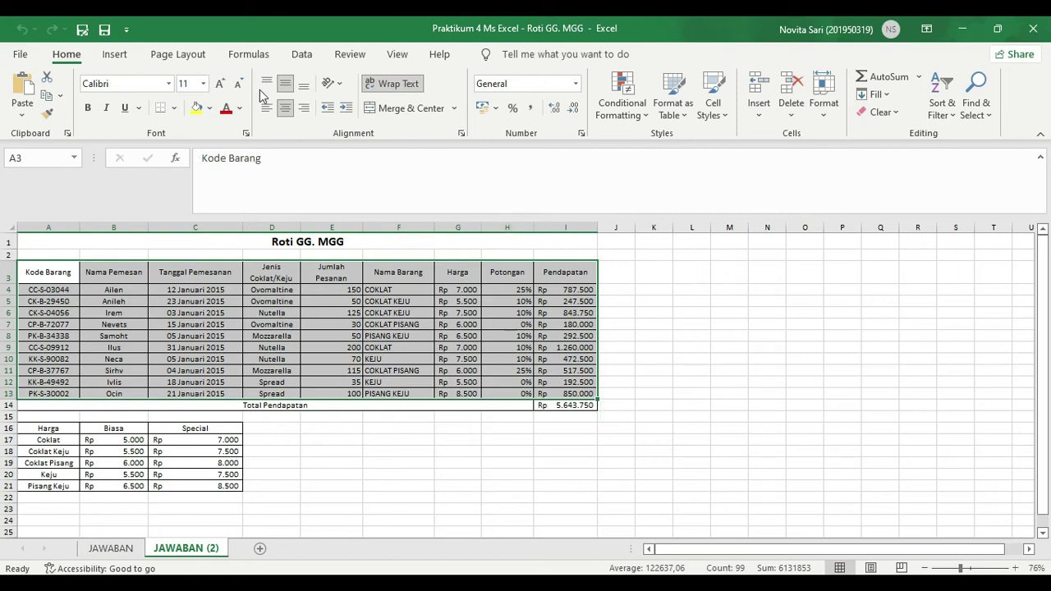
click(301, 58)
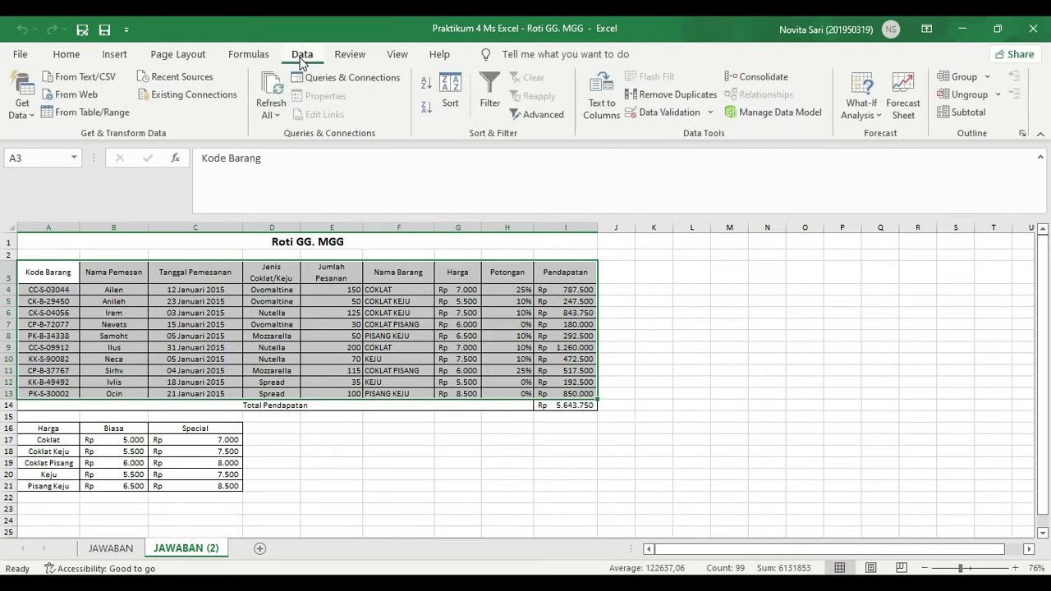
click(450, 105)
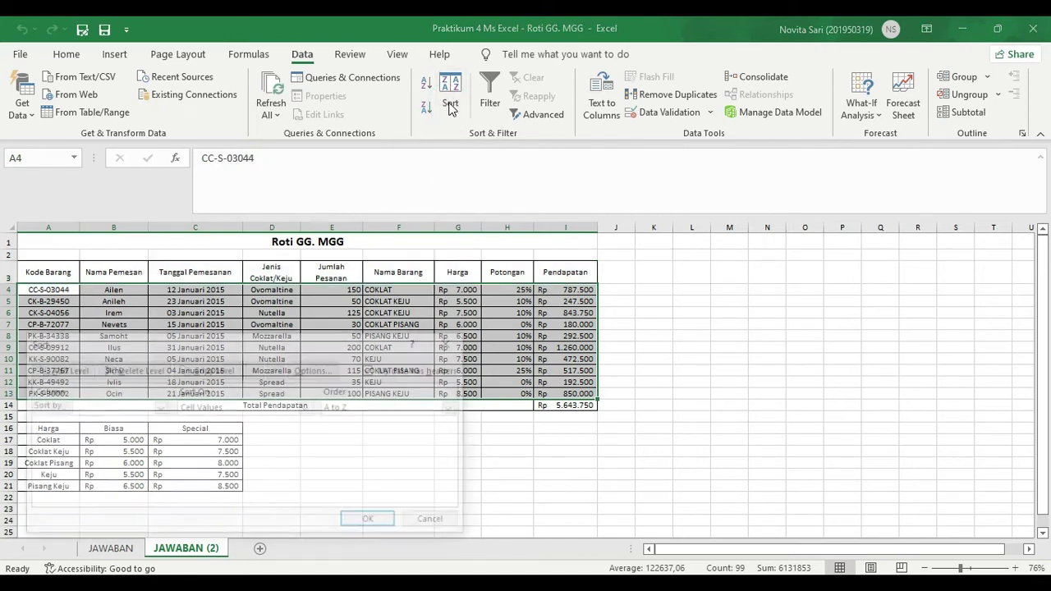
drag(245, 347, 573, 241)
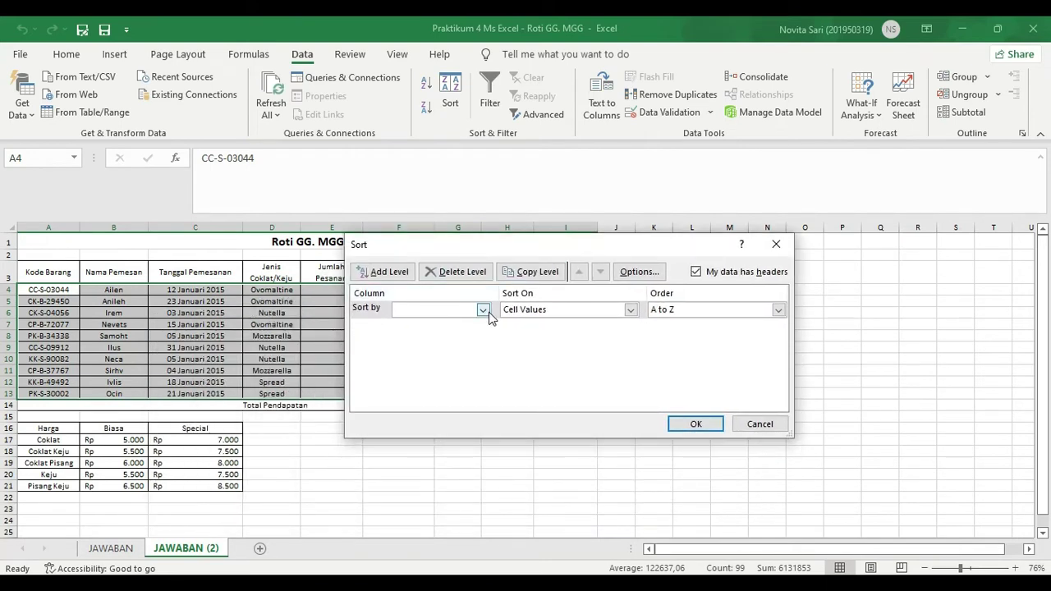
drag(523, 243, 646, 221)
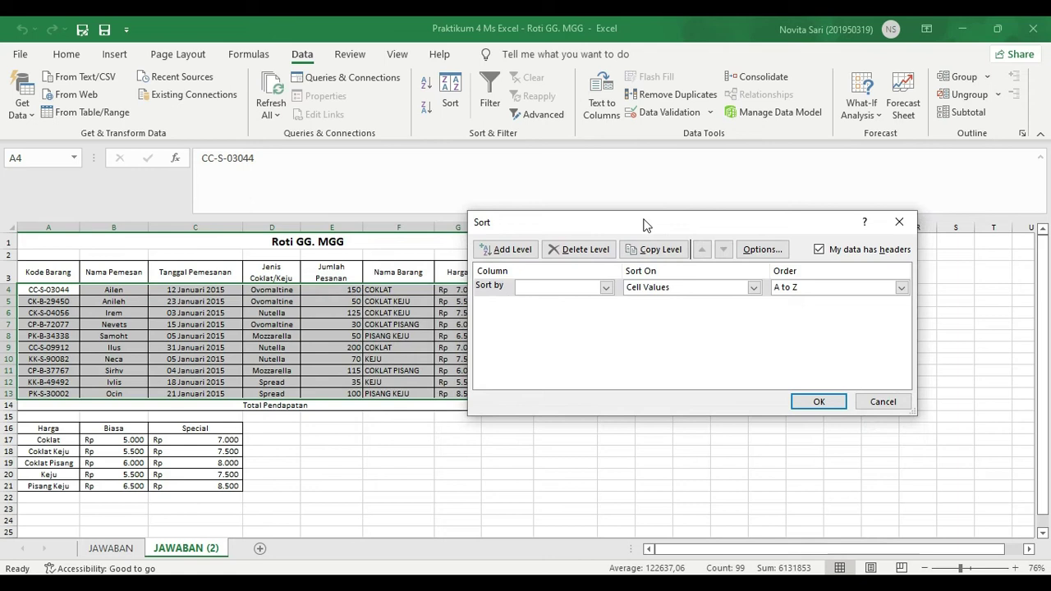
click(606, 288)
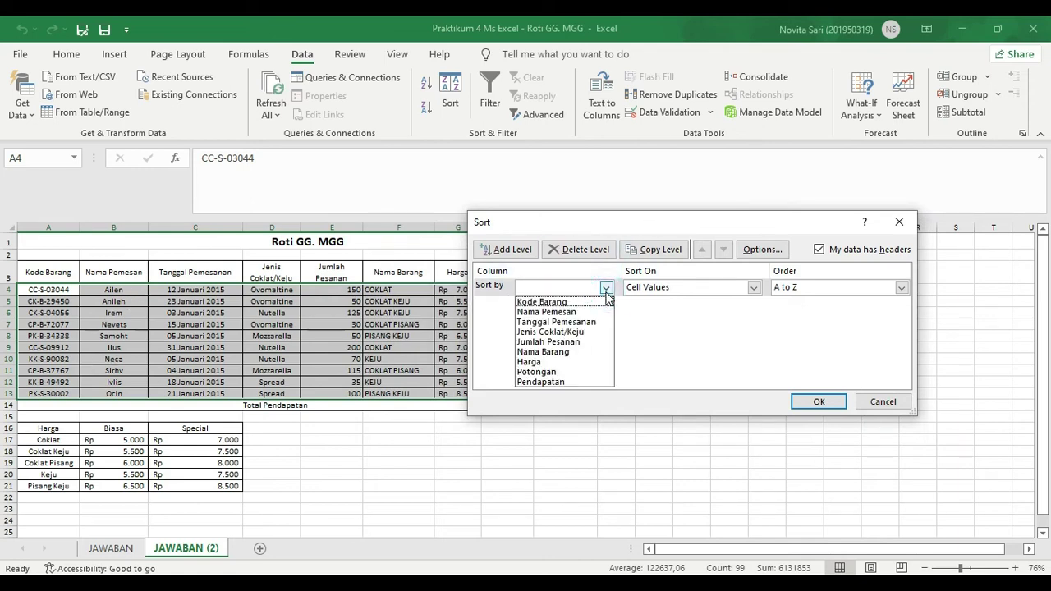
click(600, 333)
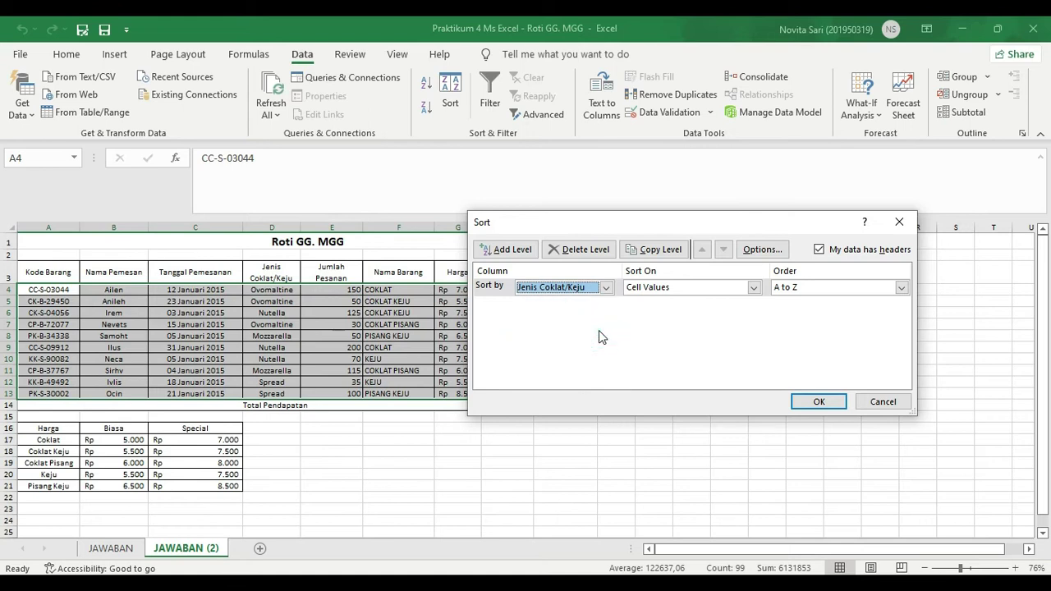
click(819, 402)
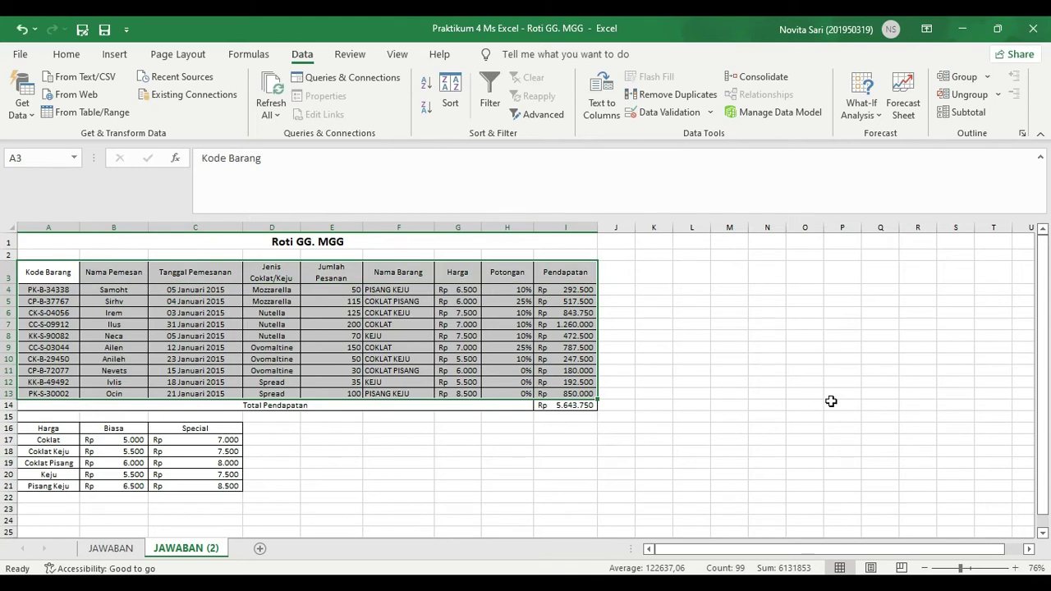
click(309, 324)
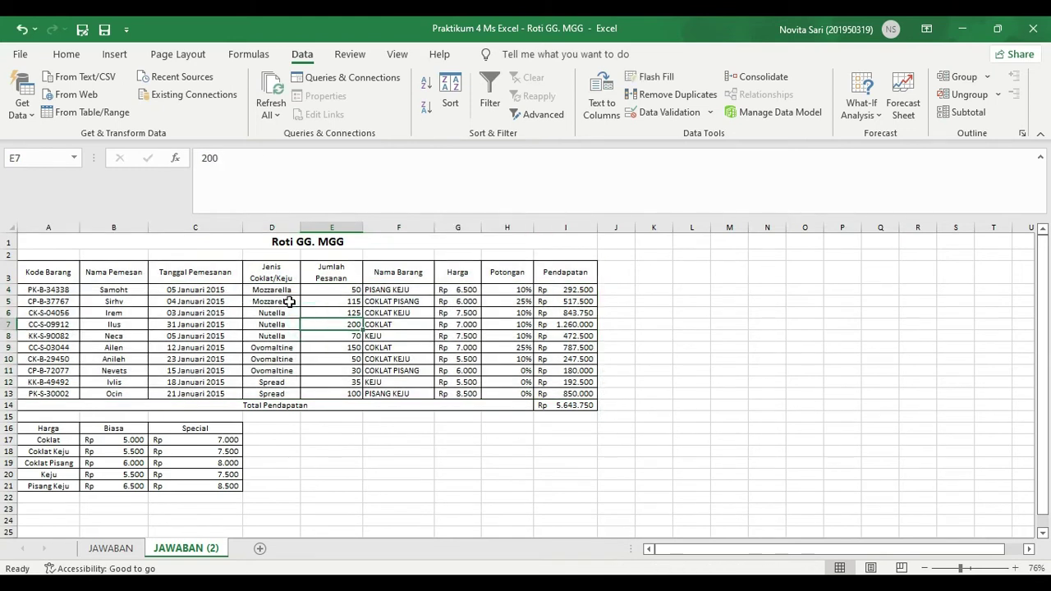
Step: Check the sorted entries in the Jenis Coklat/Keju column of the JAWABAN (2) sheet
click(290, 302)
key(Down)
key(Down)
key(Down)
key(Down)
click(280, 297)
click(283, 291)
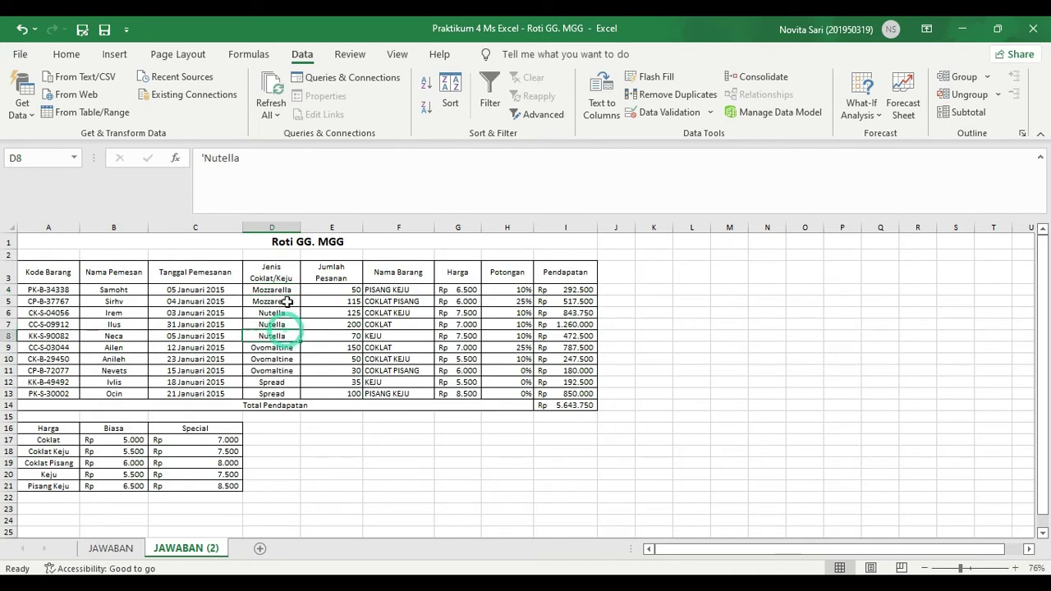
Step: Open the Subtotal settings for the table A3:I13, and highlight instruction 6 on subtotals in the PDF module in Adobe Acrobat
drag(42, 272, 552, 394)
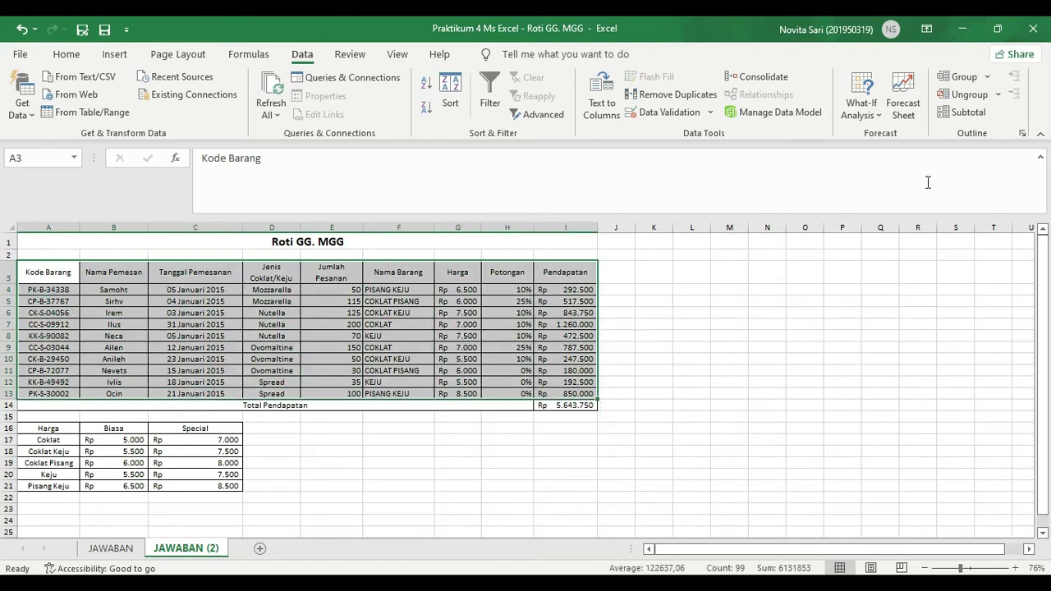
click(969, 116)
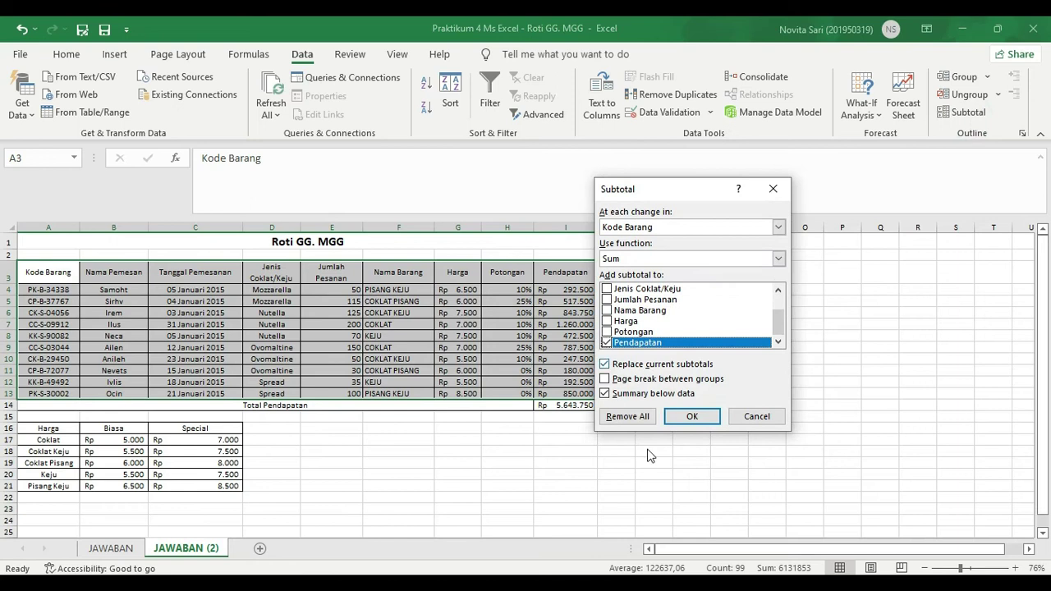
key(alt+Tab)
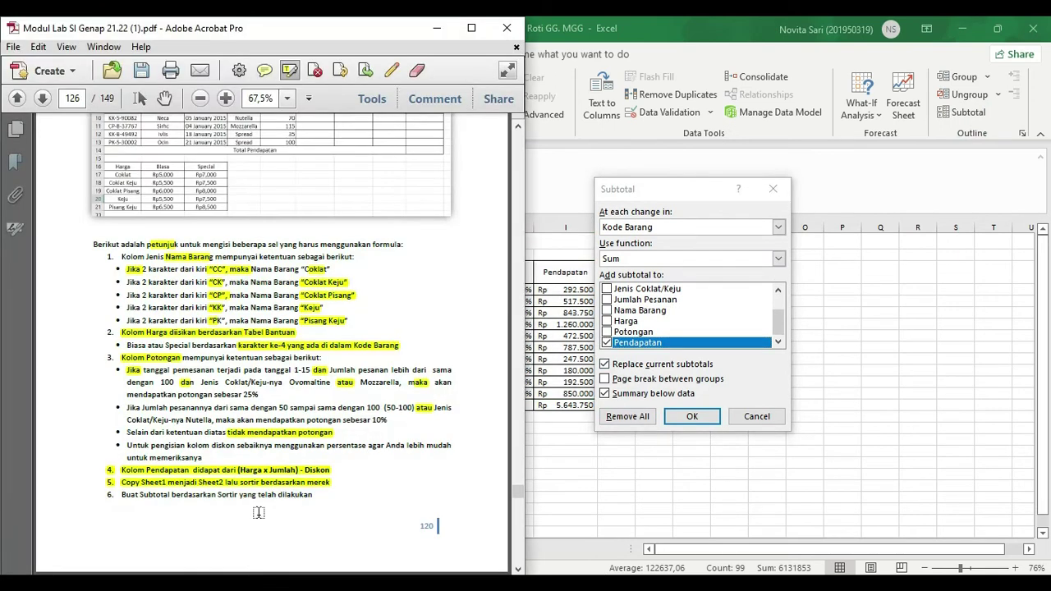
click(99, 502)
drag(139, 508, 290, 525)
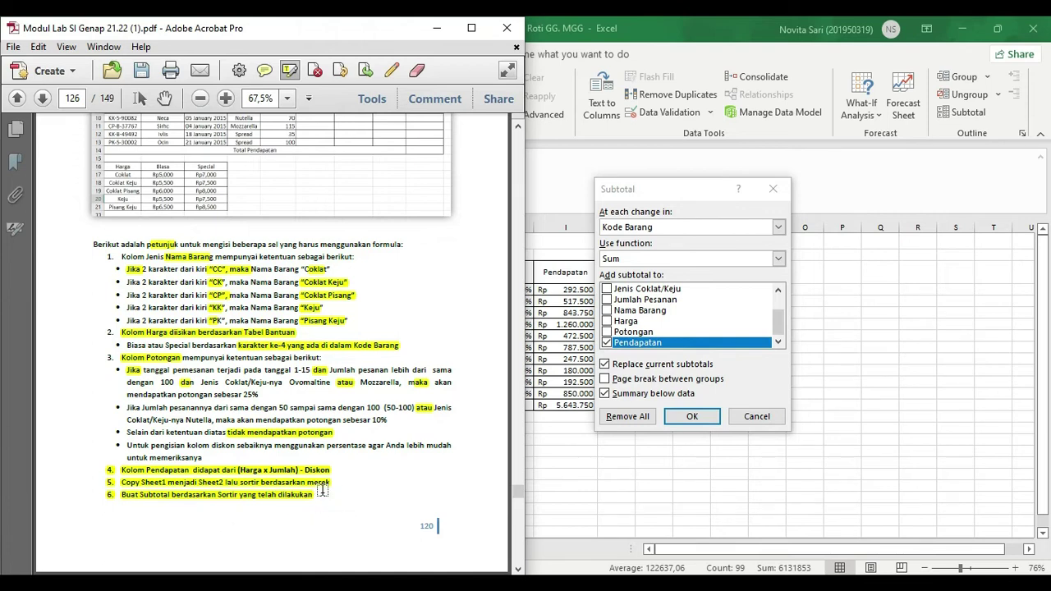
click(436, 29)
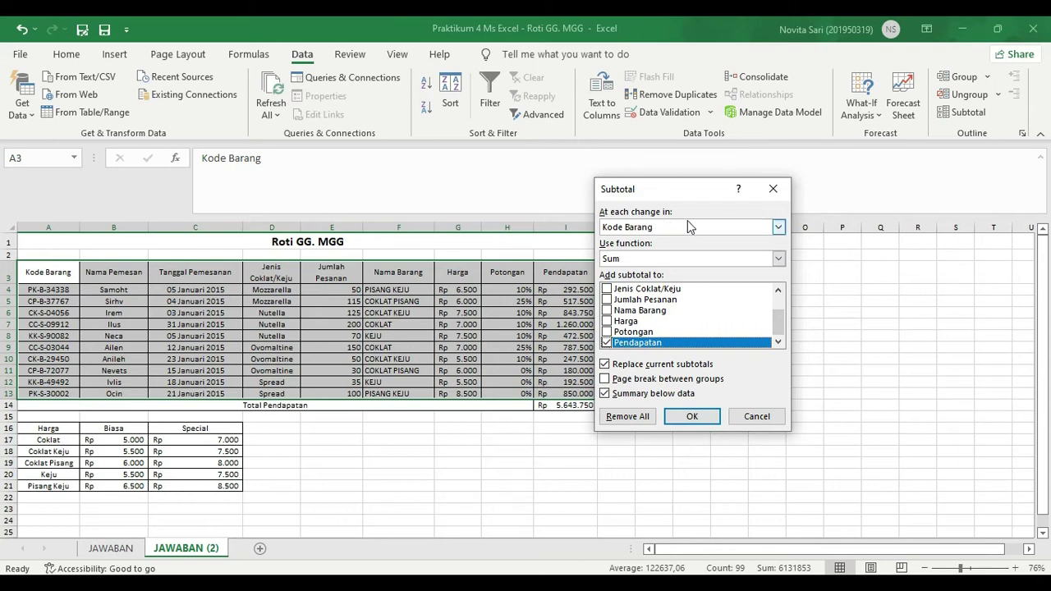
Step: In Excel, add subtotals at each change in Jenis Coklat/Keju, using Sum on Pendapatan
click(779, 229)
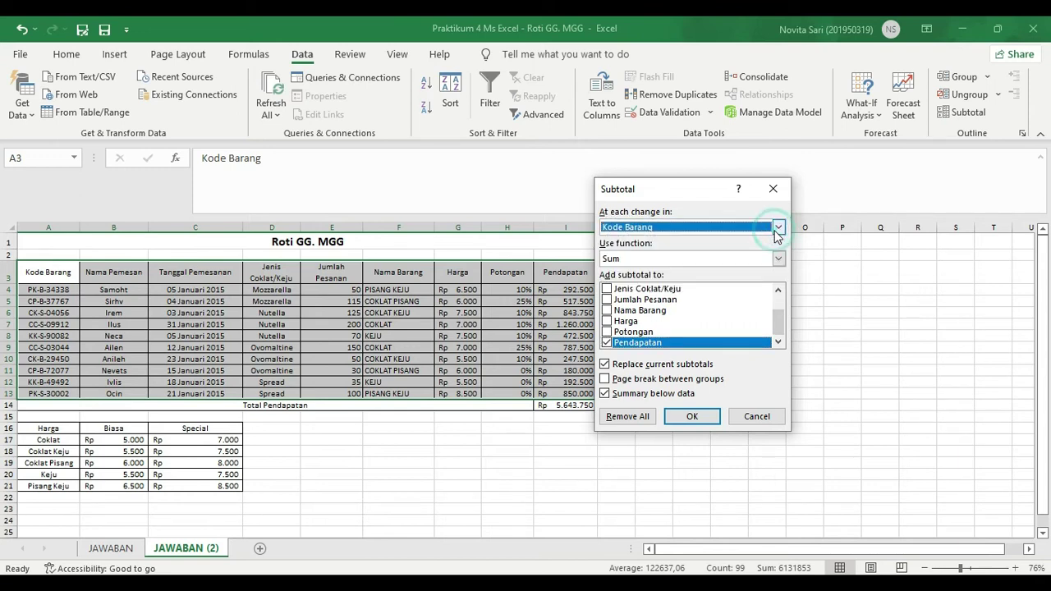
click(778, 229)
click(739, 271)
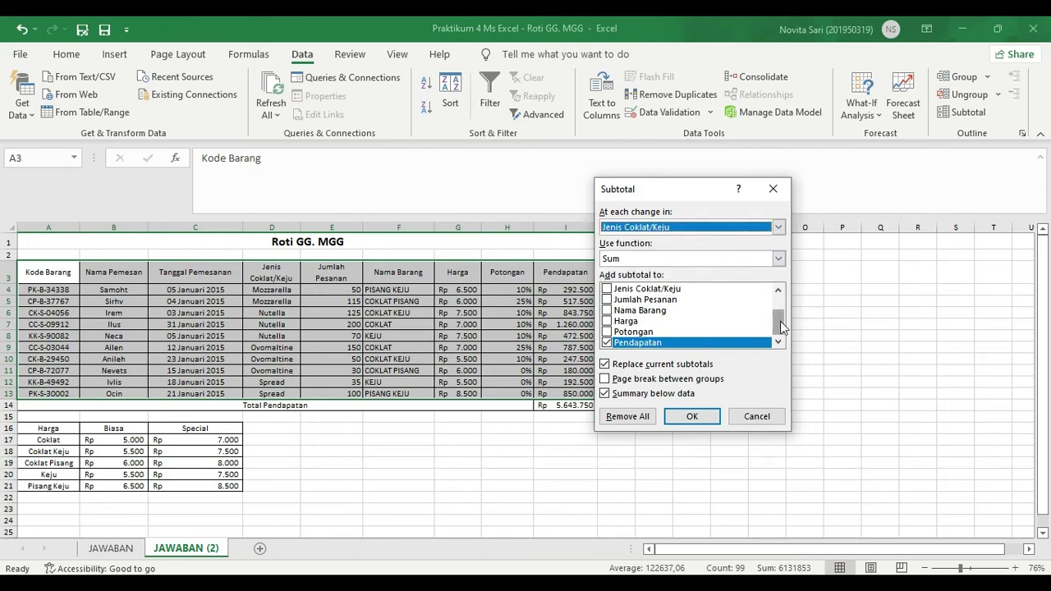
scroll(780, 321, up, 1)
scroll(780, 321, down, 1)
click(691, 416)
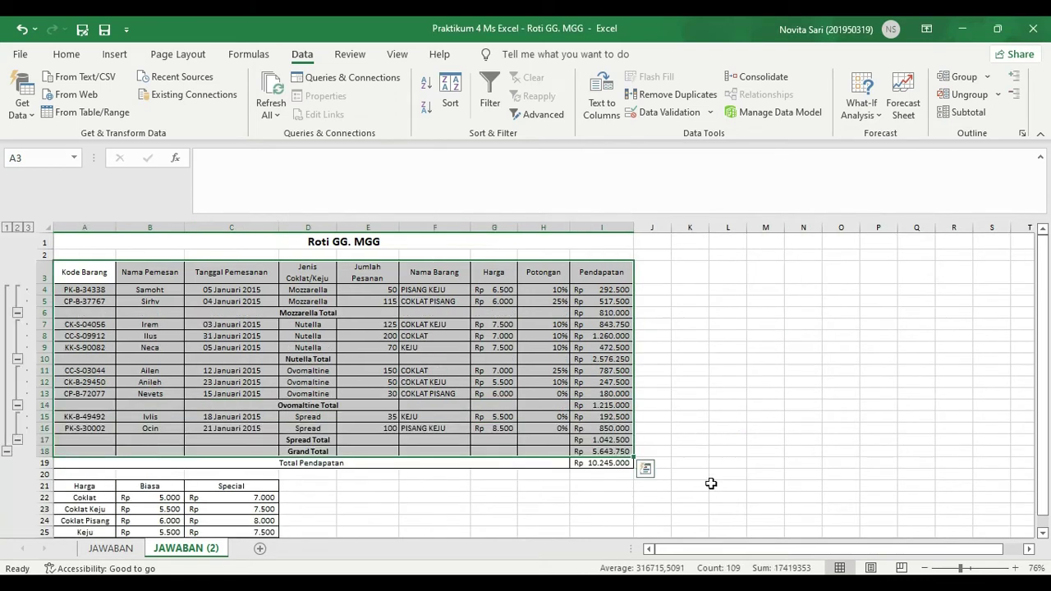
Step: Review the subtotalled table and compare it with the original JAWABAN sheet
click(721, 441)
click(731, 547)
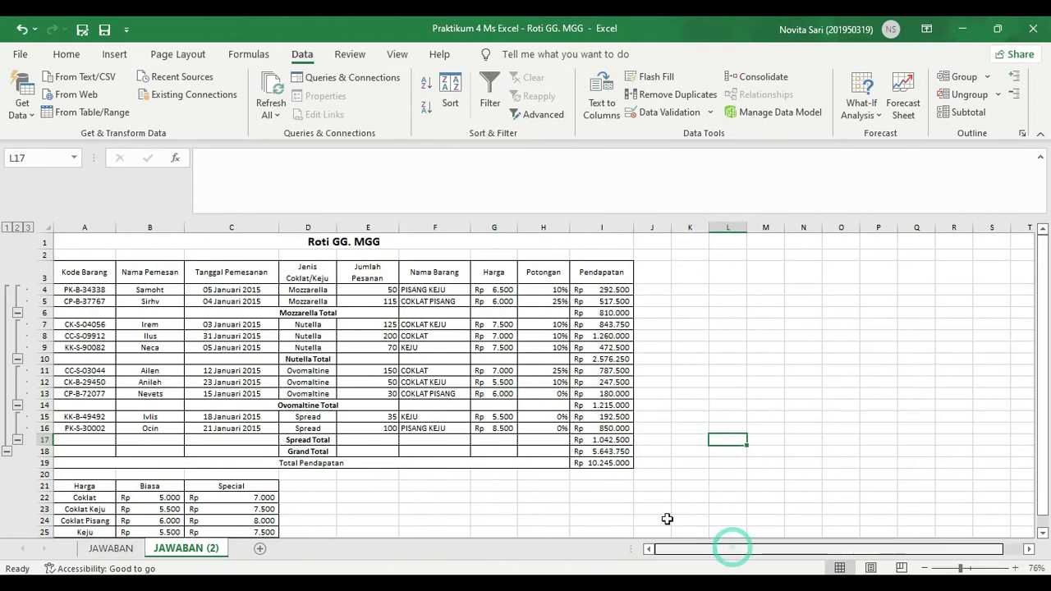
click(718, 301)
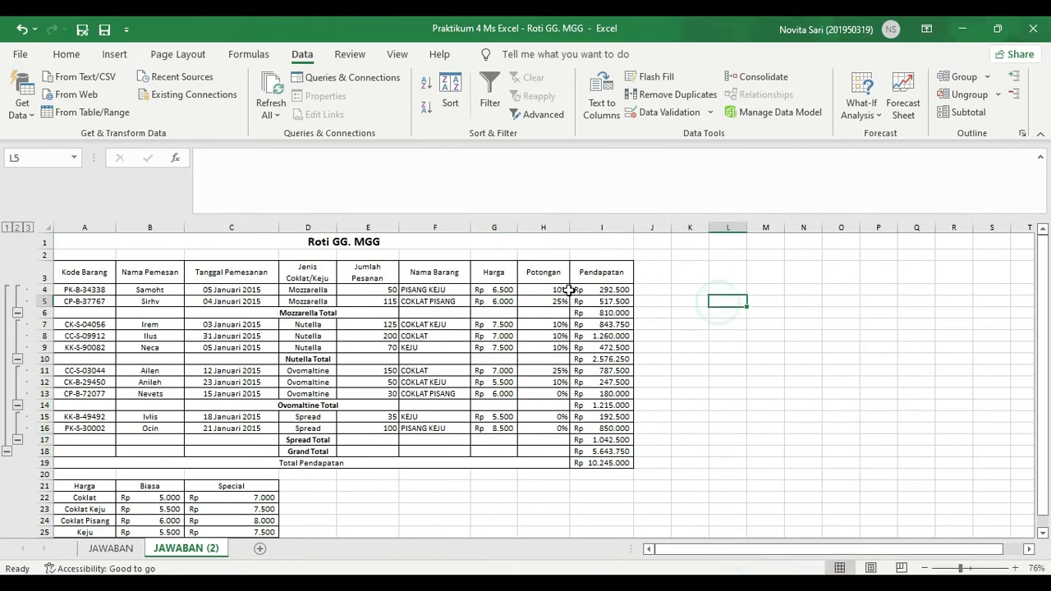
click(352, 494)
click(330, 491)
click(318, 478)
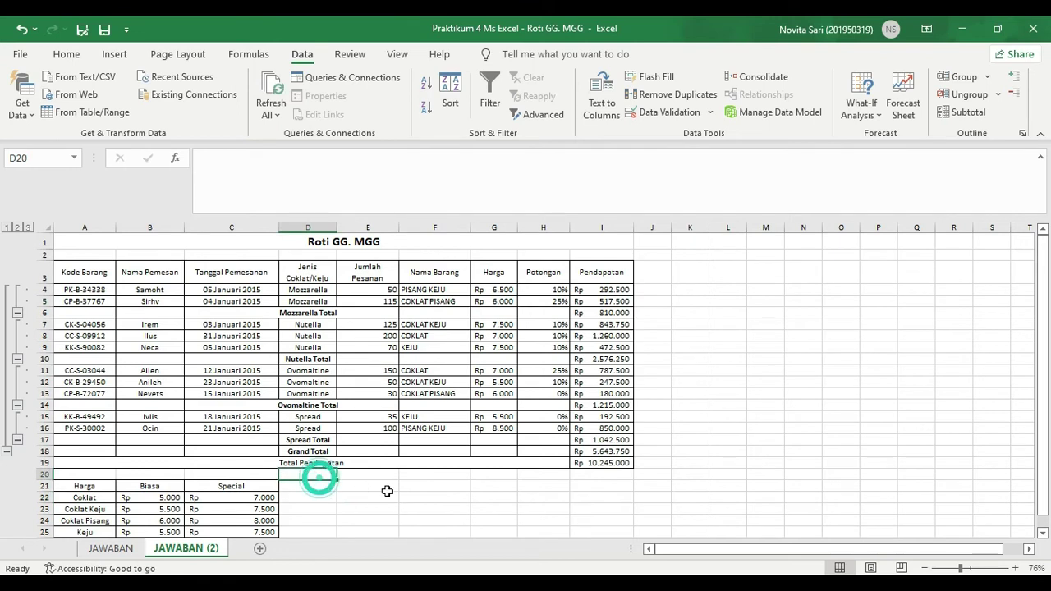
click(387, 491)
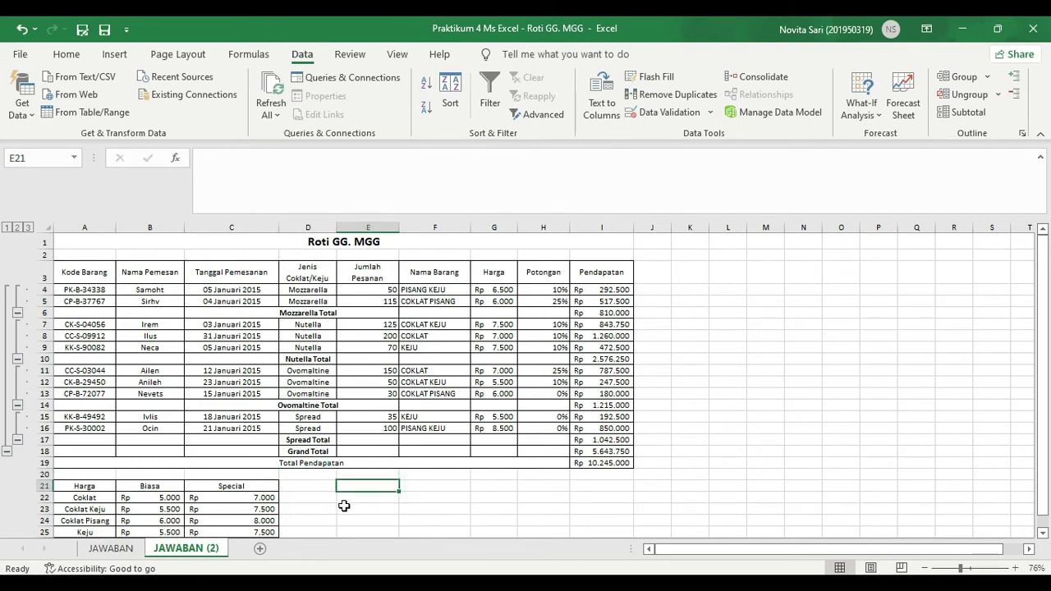
click(129, 549)
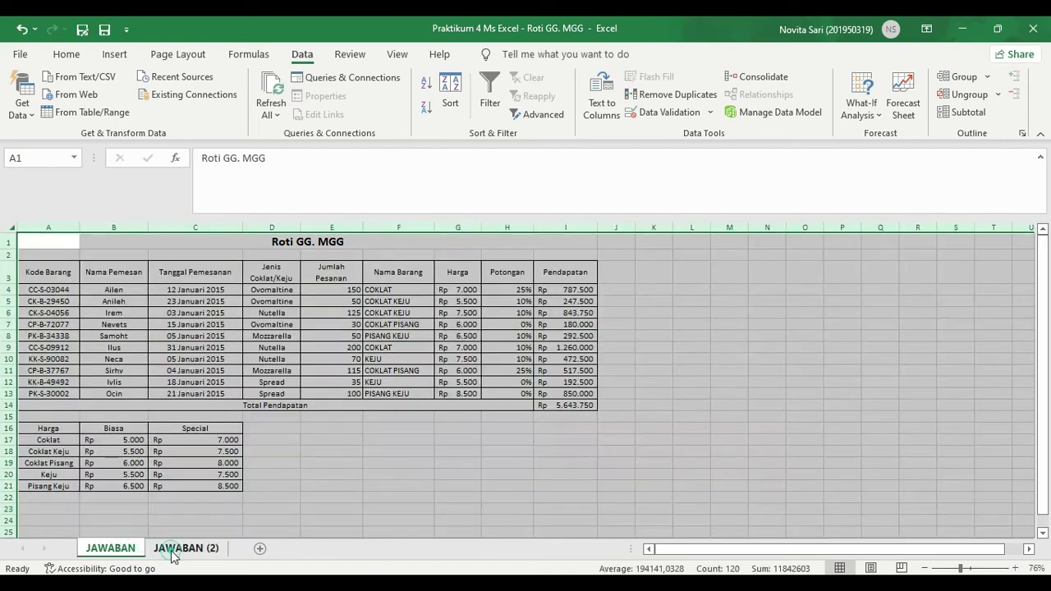
Step: Rename the JAWABAN (2) sheet as SUBTOTAL and save the workbook
click(172, 555)
right_click(175, 556)
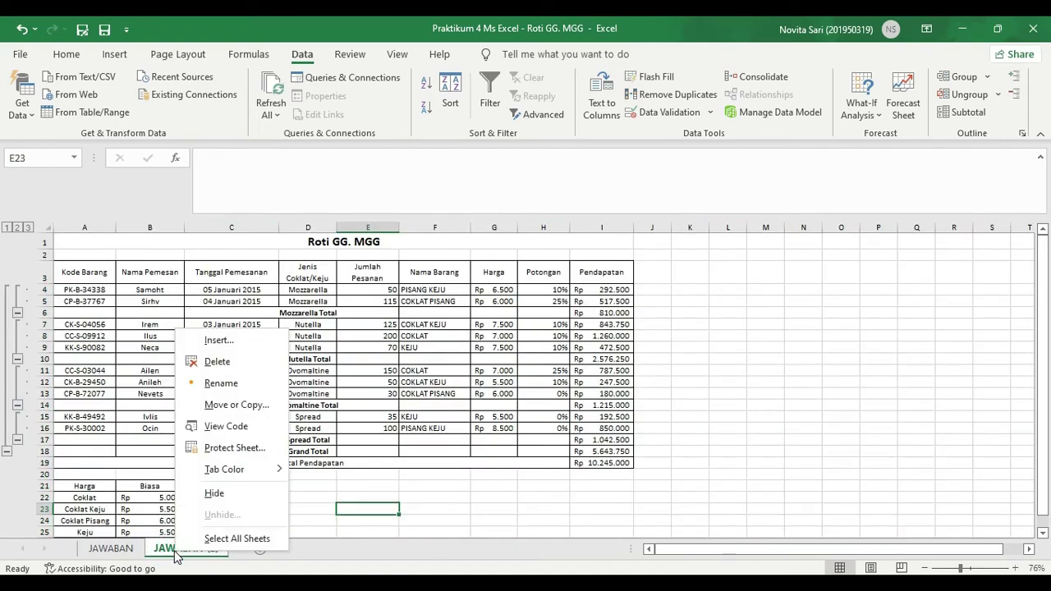
click(220, 382)
key(BackSpace)
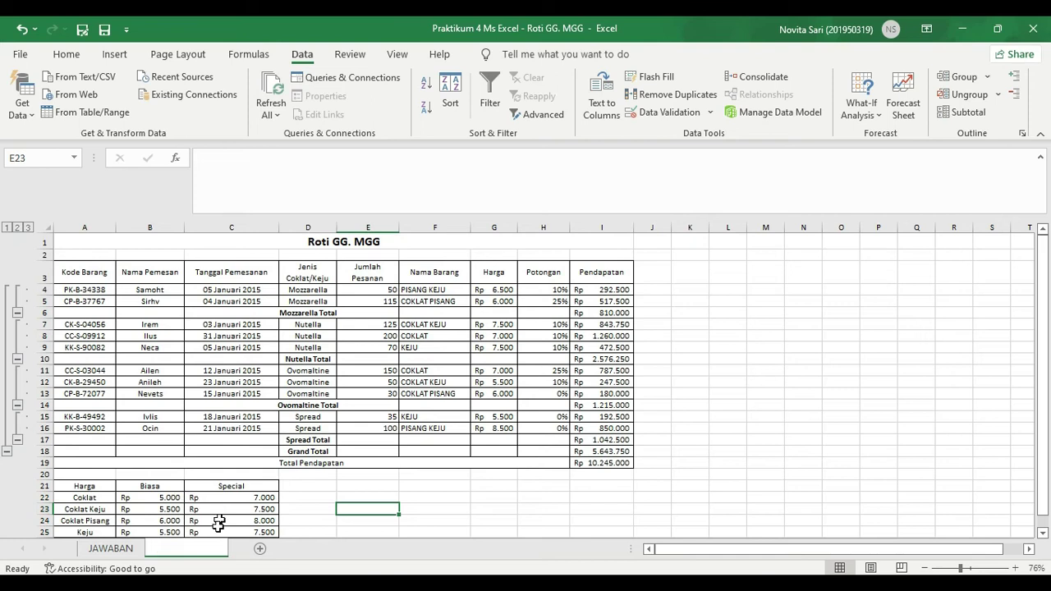
key(BackSpace)
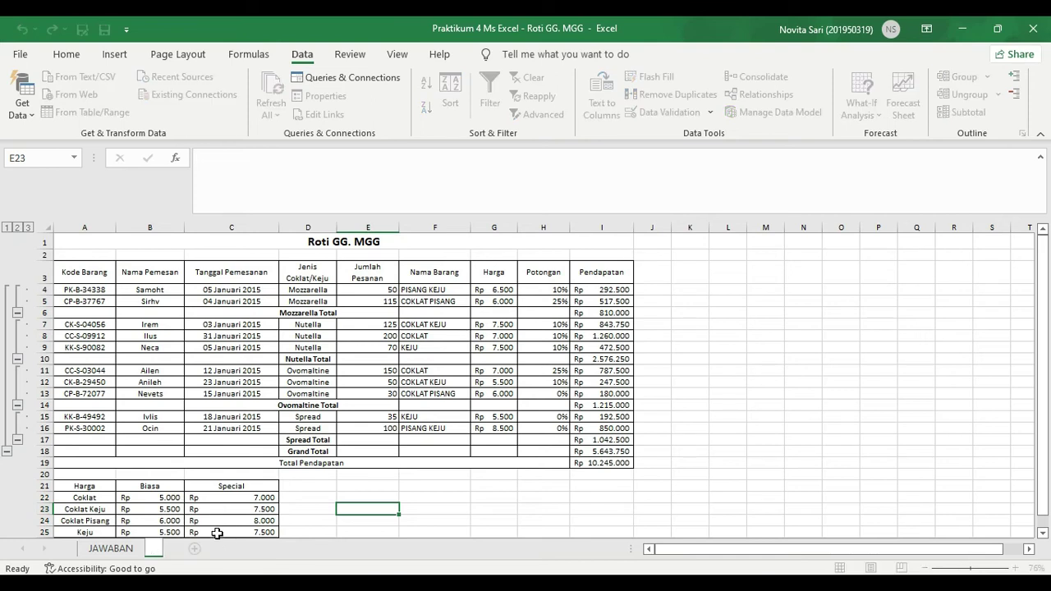
text(SUBTOTAL)
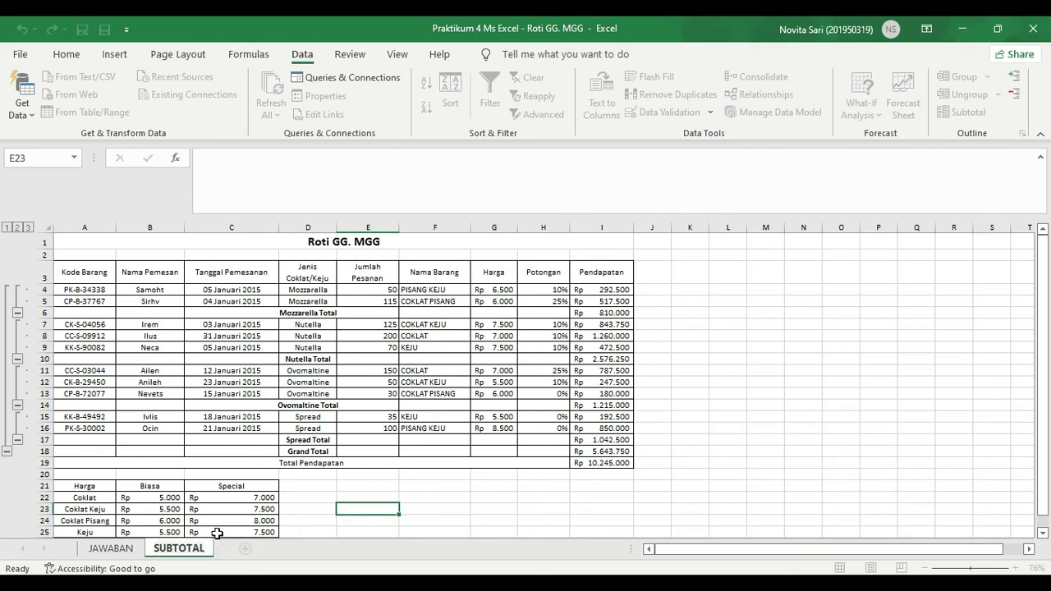
click(499, 497)
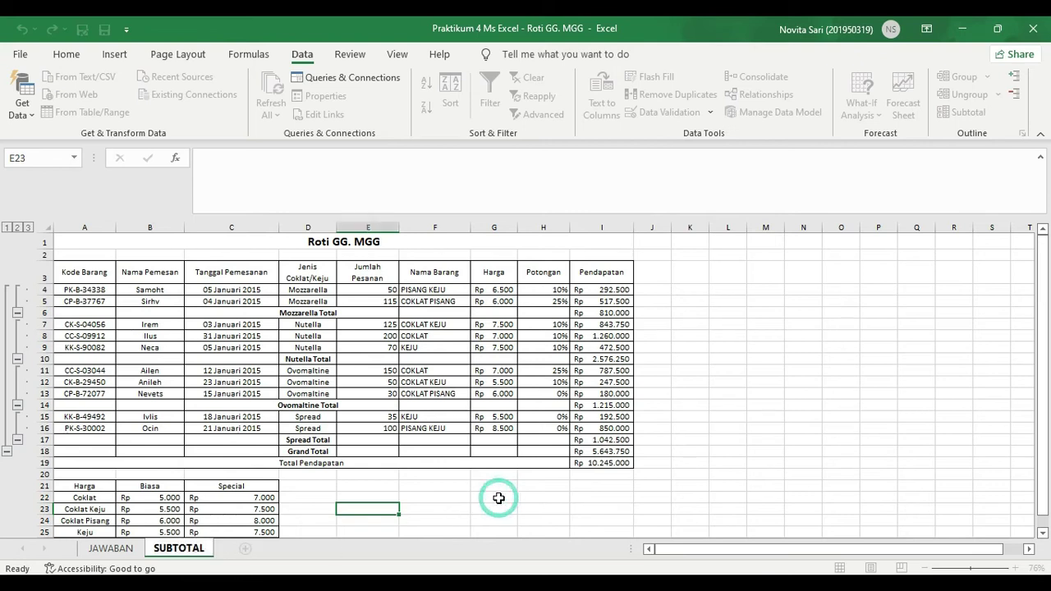
click(383, 475)
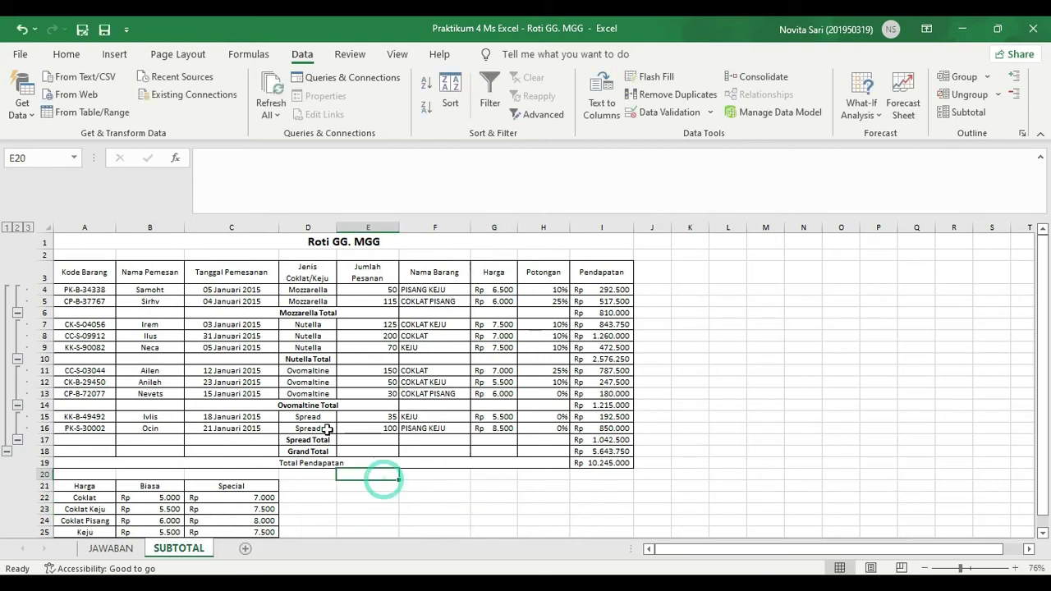
click(107, 29)
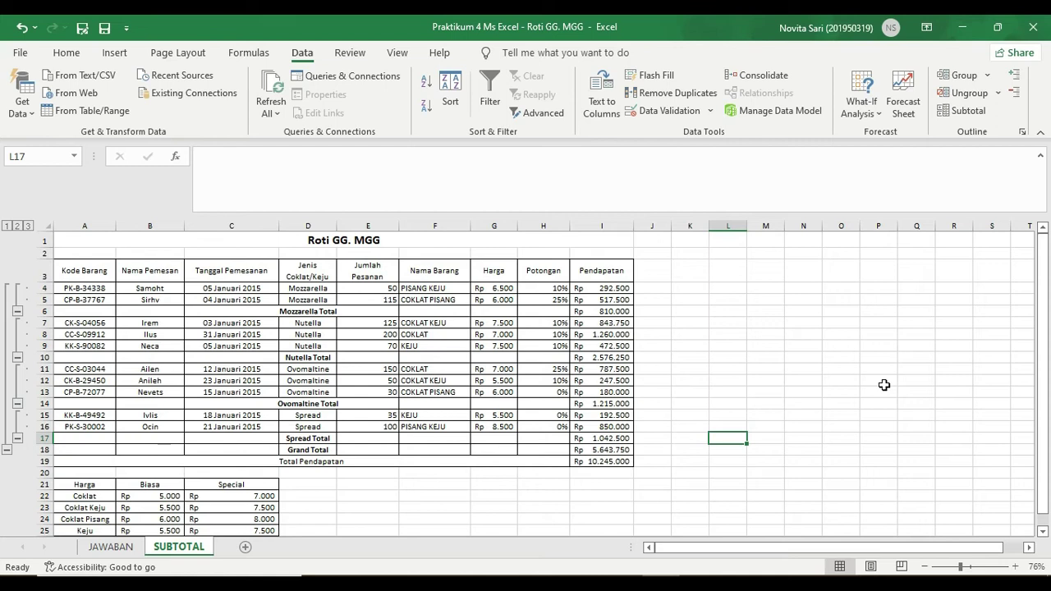
Step: In the PDF module in Adobe Acrobat, highlight the PivotTable uses from "meringkas" to "ringkasan data" on page 134, and return to Excel
click(715, 379)
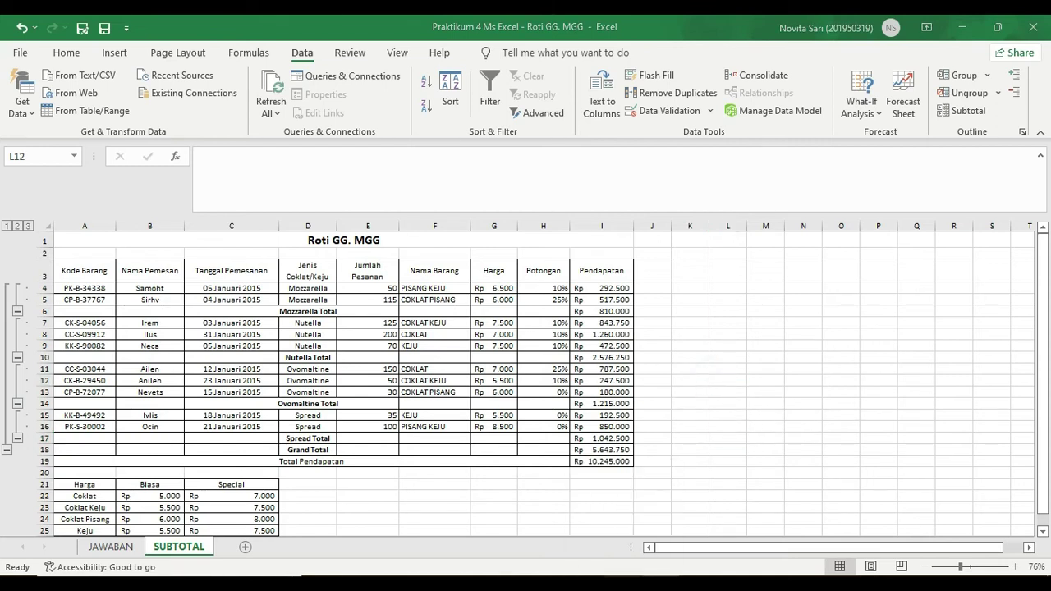
click(622, 583)
scroll(325, 364, down, 2)
scroll(325, 364, up, 5)
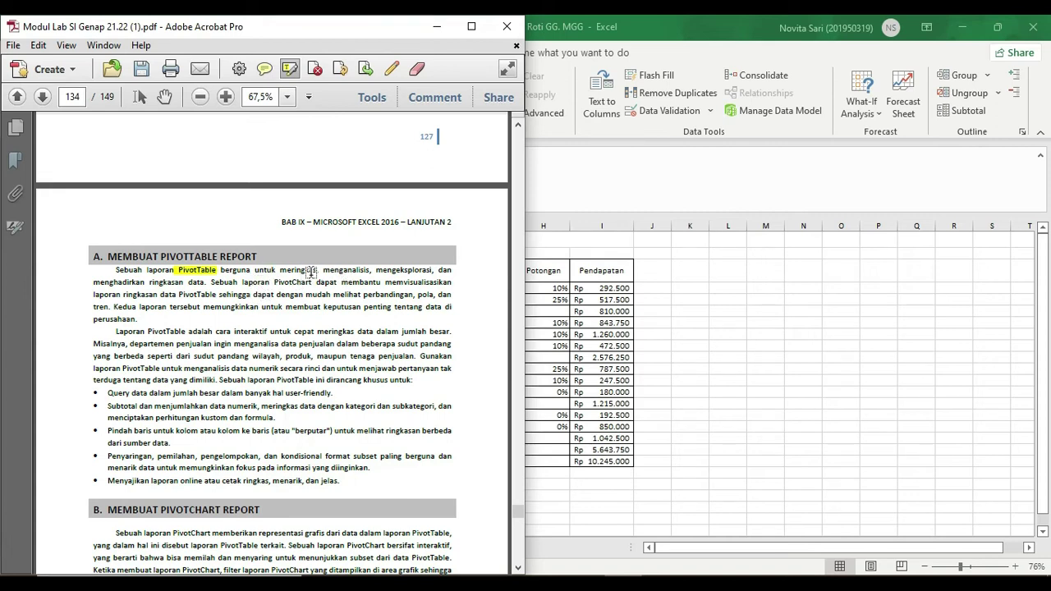
drag(315, 271, 462, 270)
drag(90, 291, 170, 291)
drag(95, 281, 204, 283)
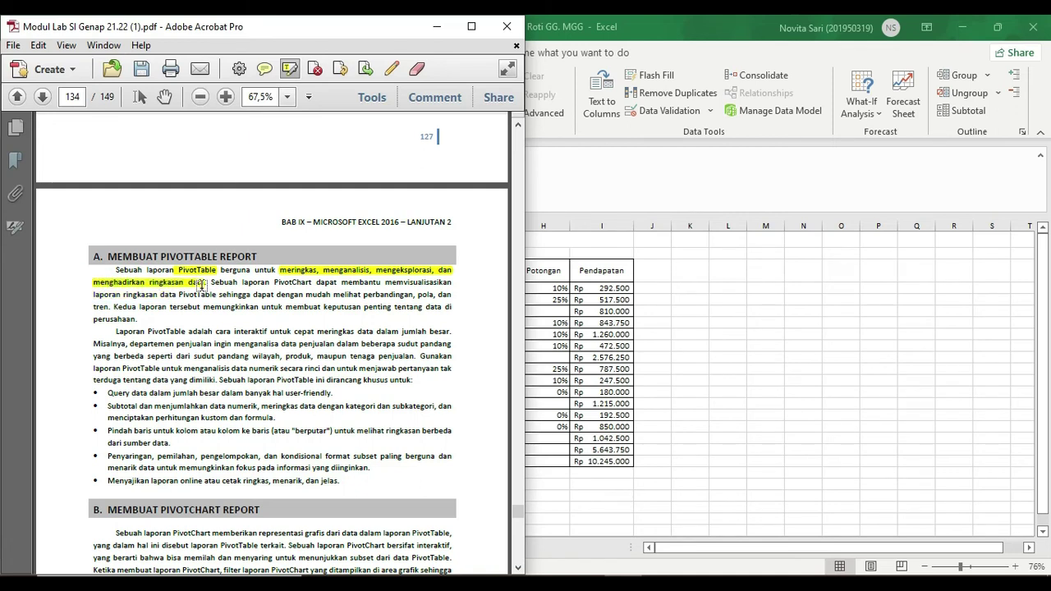
click(721, 338)
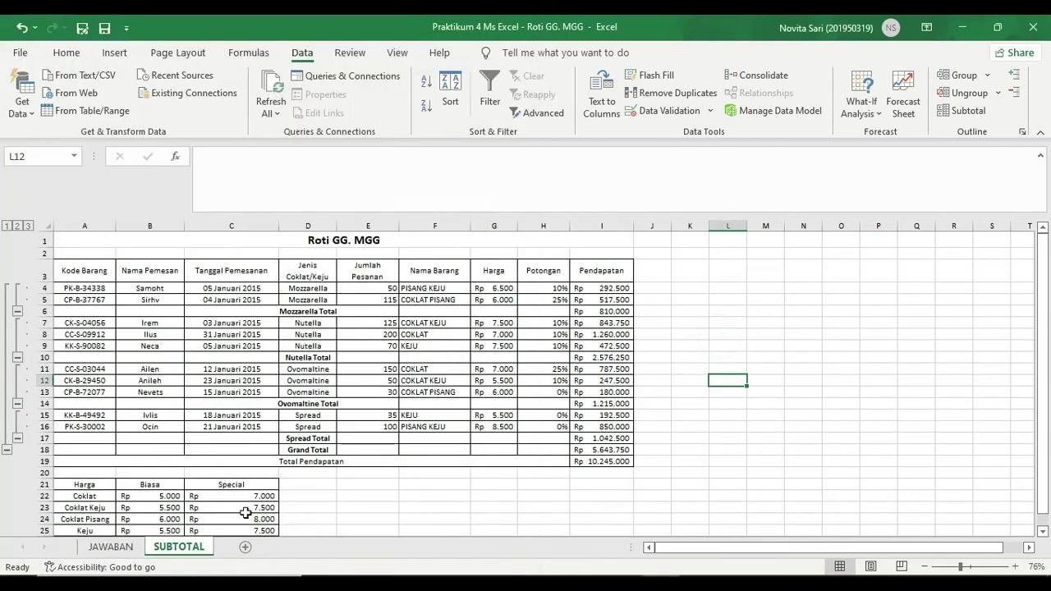
Step: Examine the Tanggal Pemesanan and Pendapatan columns and a Harga formula on the JAWABAN sheet
click(134, 548)
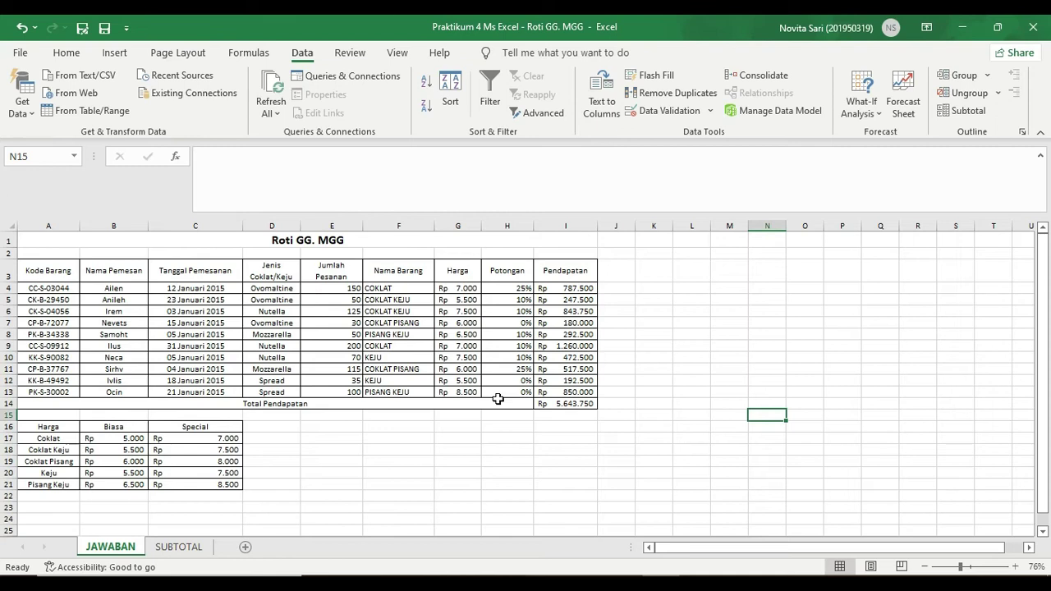
drag(217, 271, 230, 383)
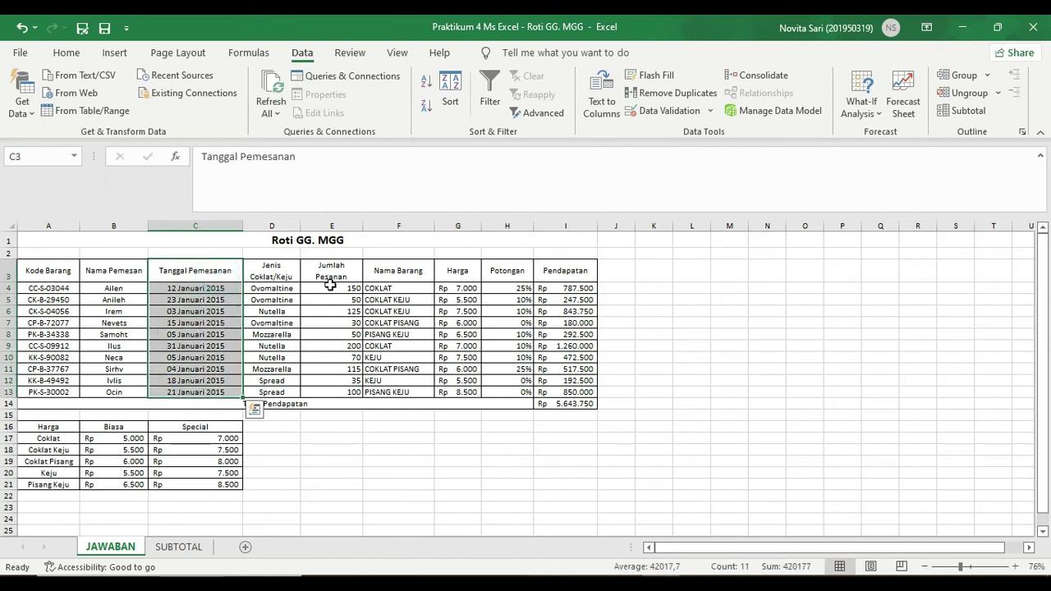
drag(542, 272, 559, 382)
click(448, 314)
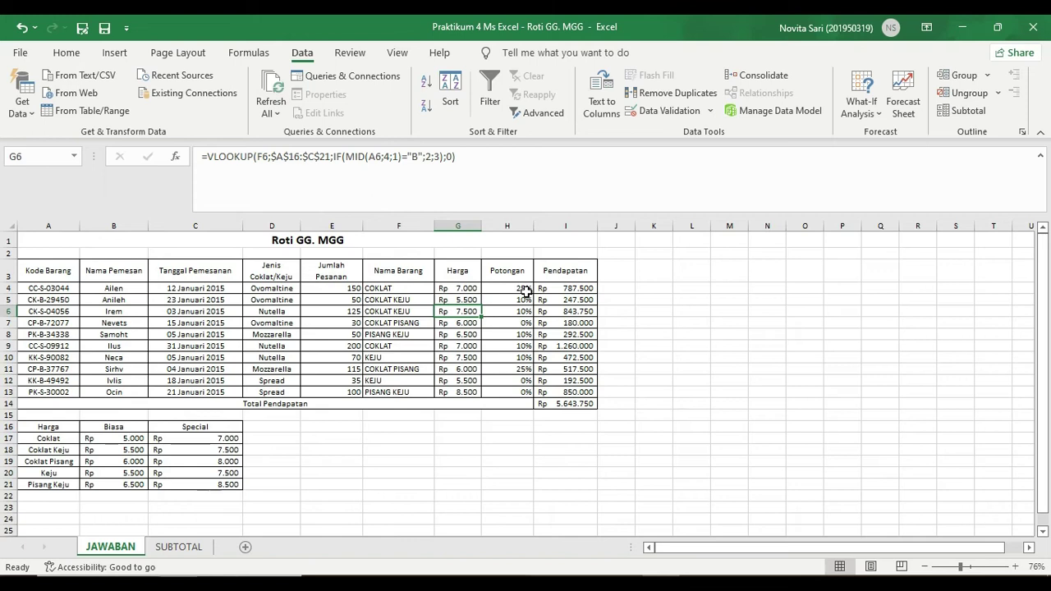
click(656, 333)
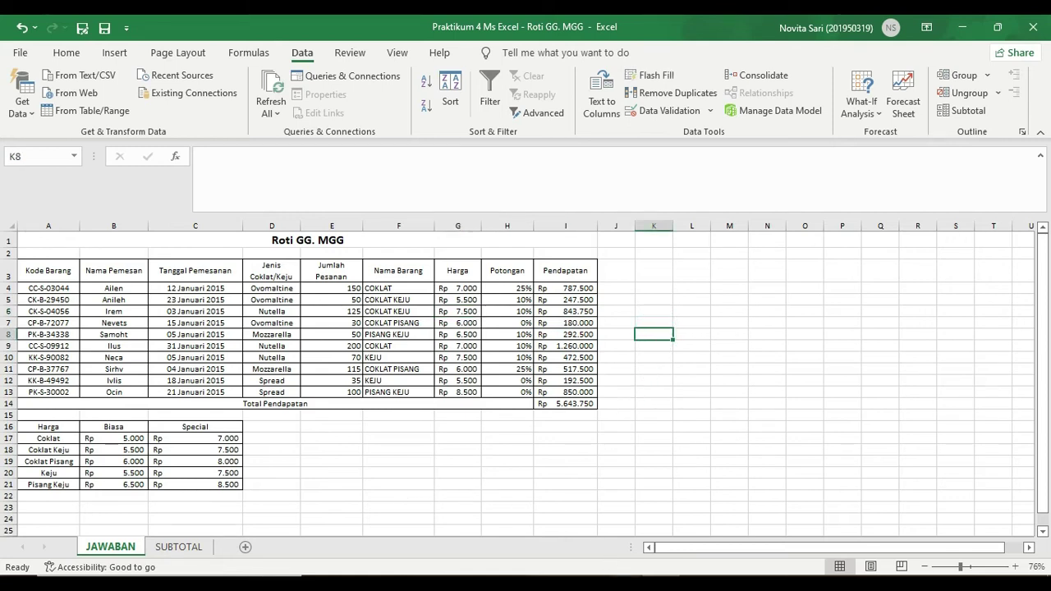
key(alt+Tab)
click(654, 442)
Step: Insert a PivotTable from the range A3:I13 of the JAWABAN sheet on a new worksheet
drag(48, 271, 572, 390)
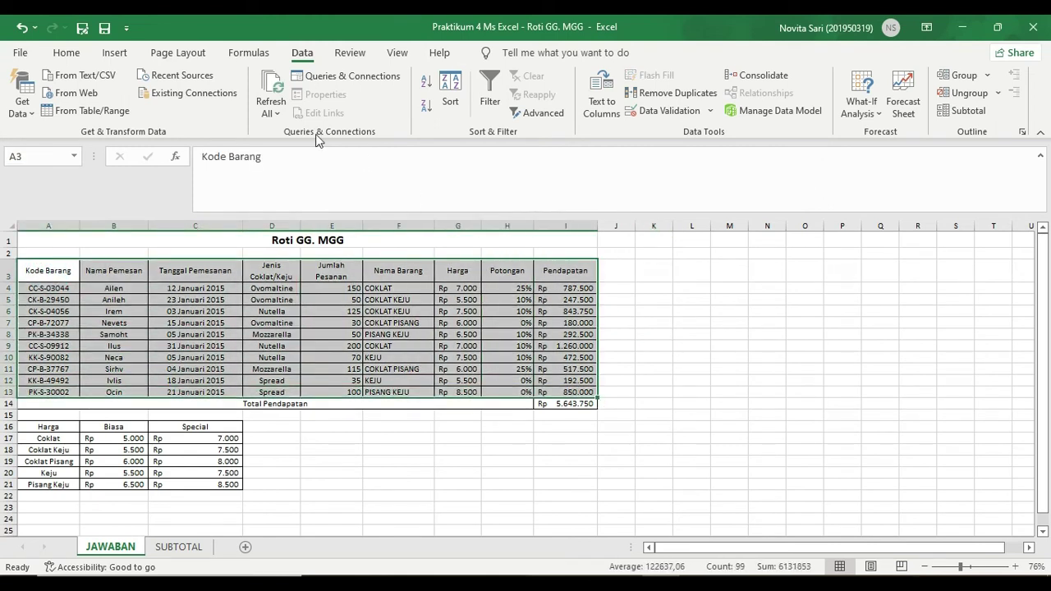
click(107, 59)
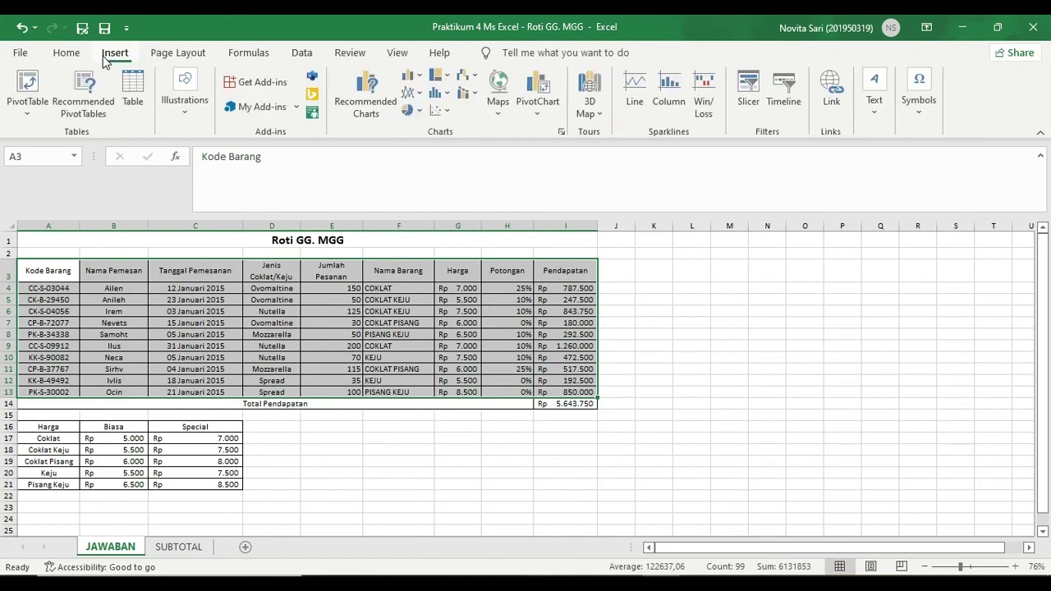
click(35, 97)
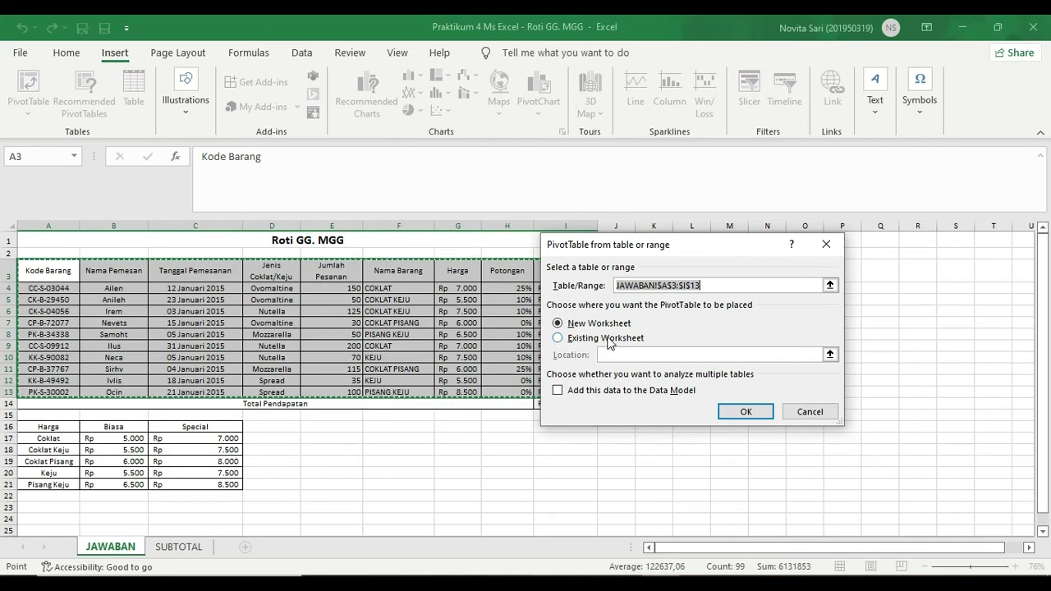
click(730, 415)
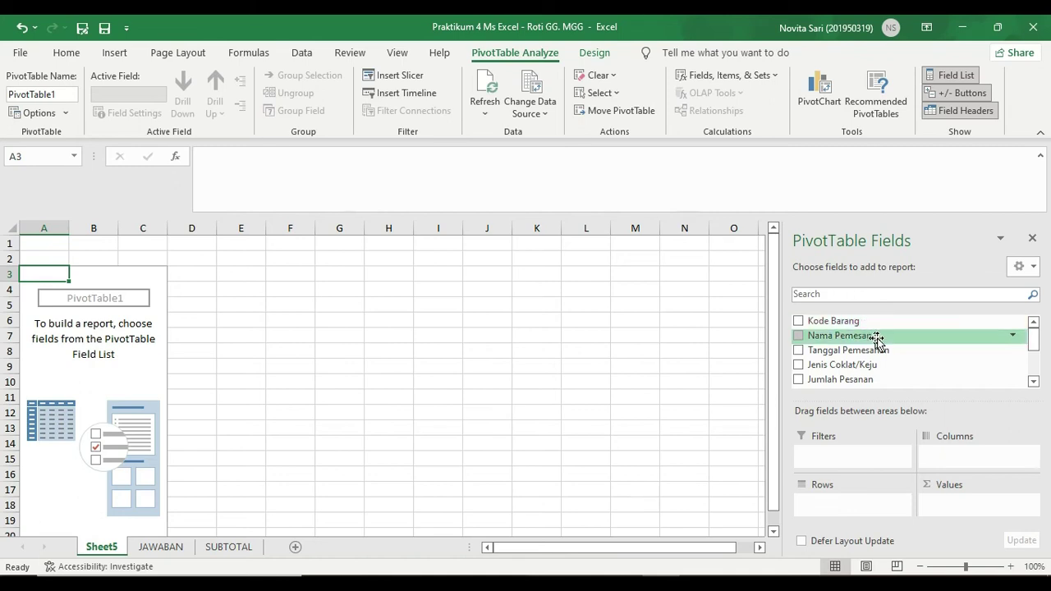
Step: Lay out the PivotTable with Nama Pemesan as rows, Jenis Coklat/Keju as columns, and Harga, Potongan and Pendapatan as values
drag(861, 508, 864, 497)
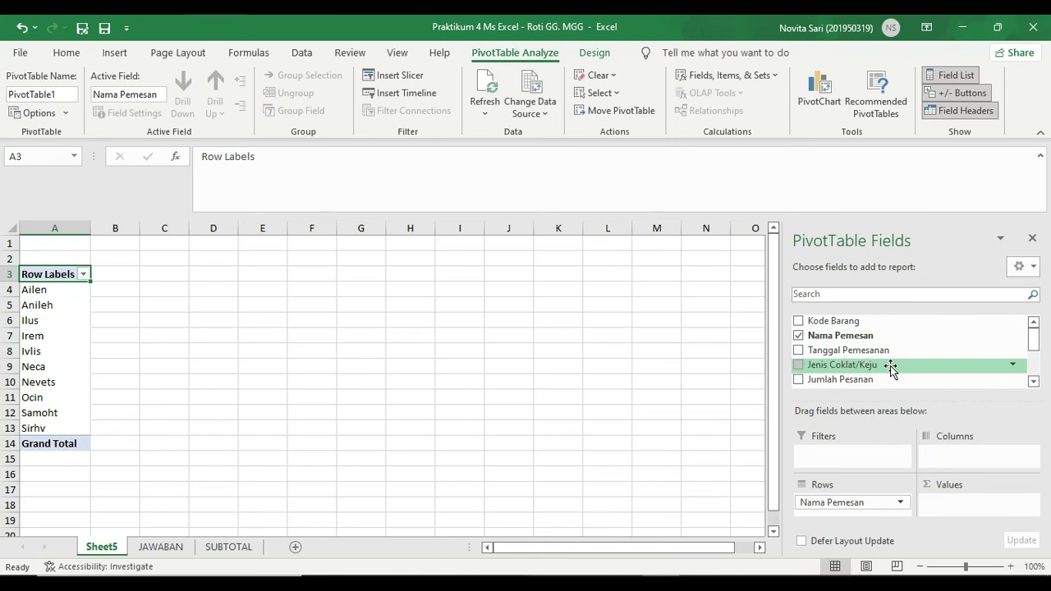
drag(863, 365, 957, 459)
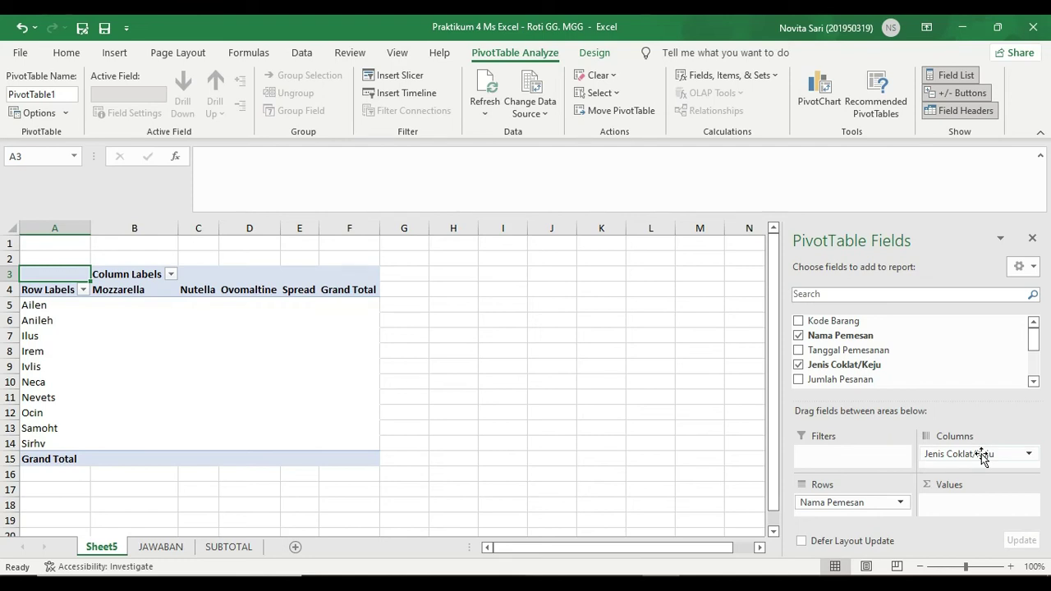
scroll(911, 343, down, 1)
scroll(916, 345, down, 1)
drag(862, 333, 954, 501)
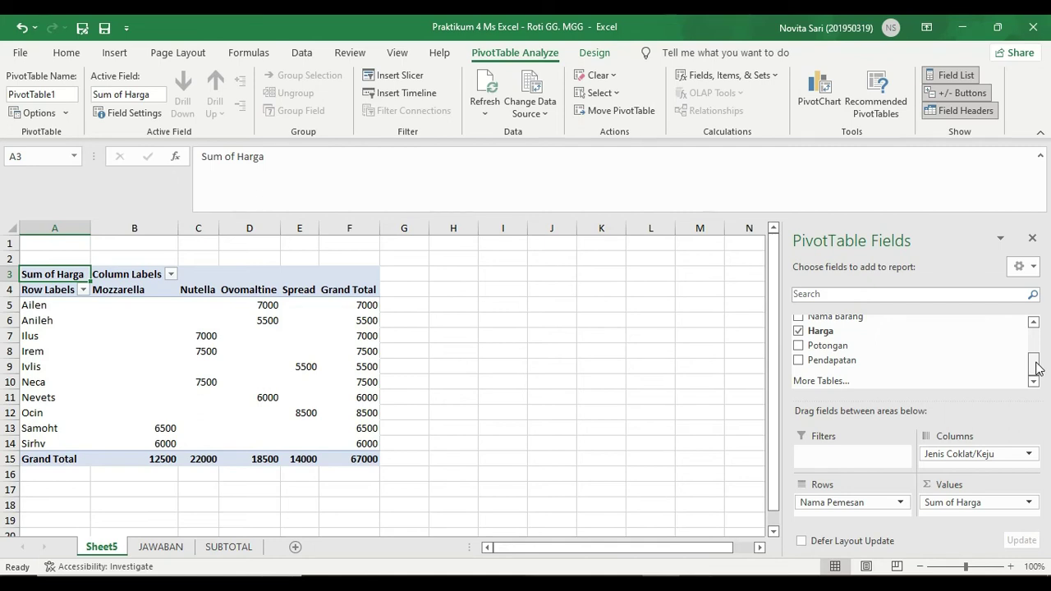
drag(845, 349, 962, 505)
drag(853, 362, 955, 517)
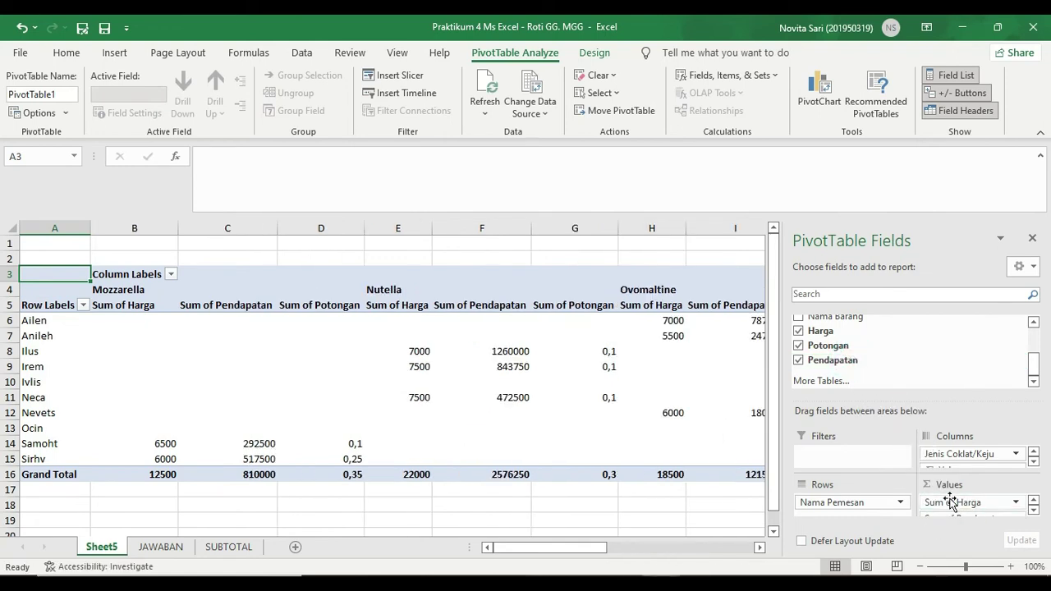
Step: Move the PivotTable's Σ Values field from the column area to the row area, below Nama Pemesan
scroll(991, 460, down, 1)
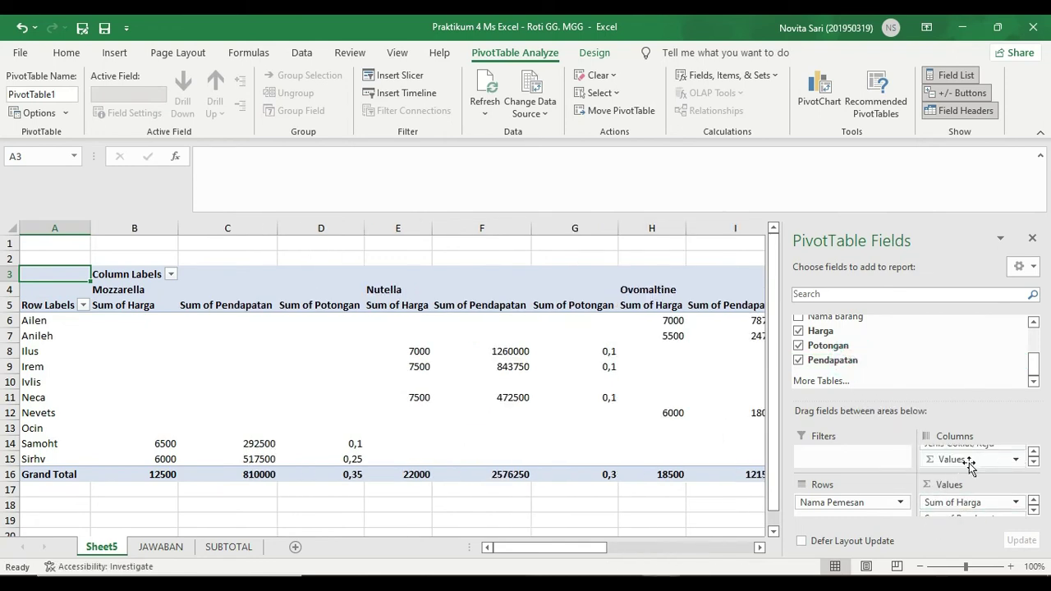
drag(971, 461, 866, 511)
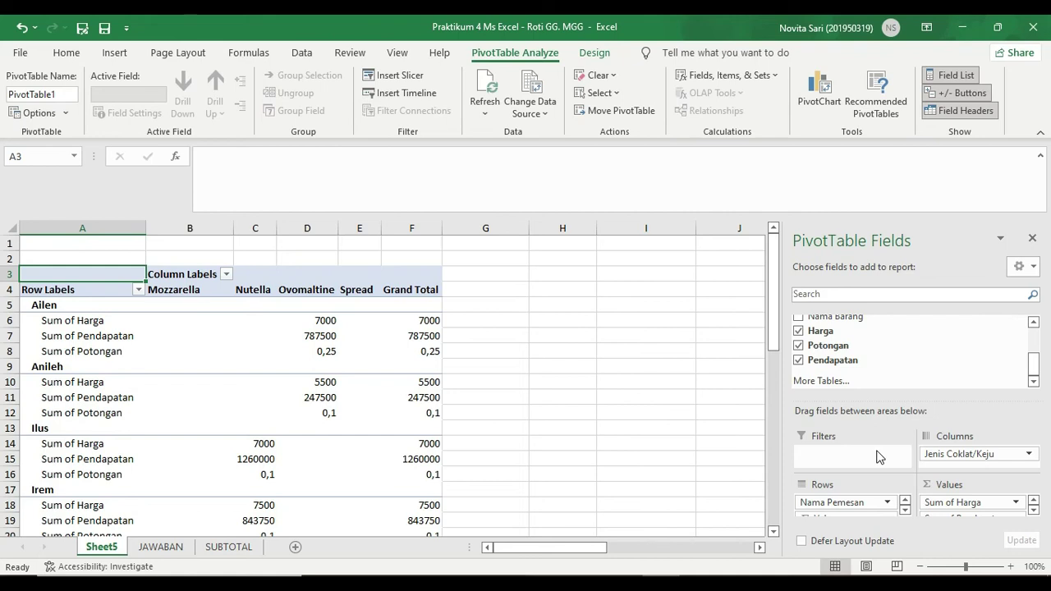
scroll(500, 460, down, 3)
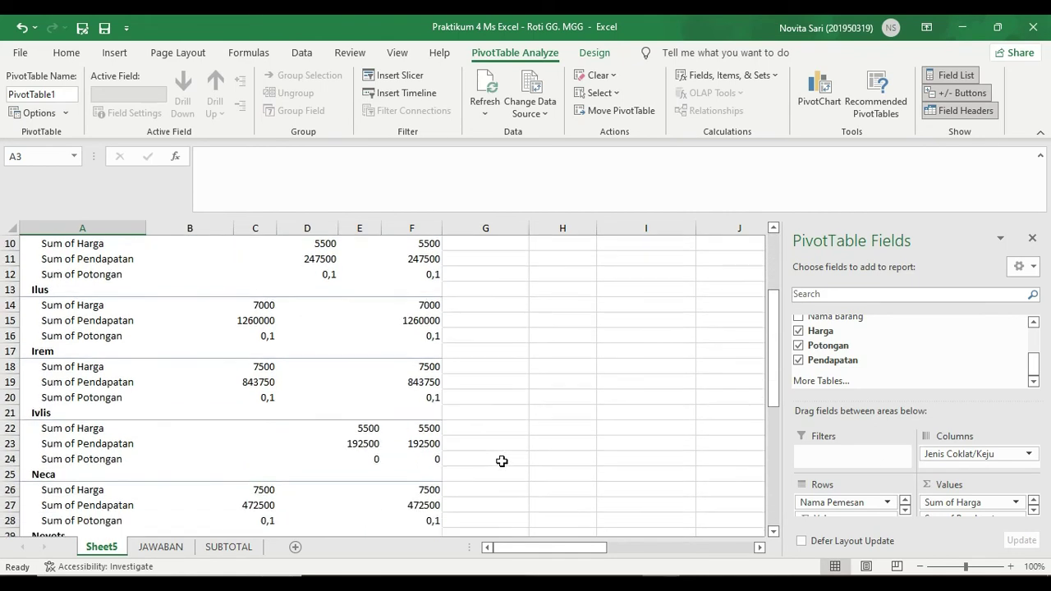
scroll(502, 461, up, 2)
scroll(351, 361, up, 1)
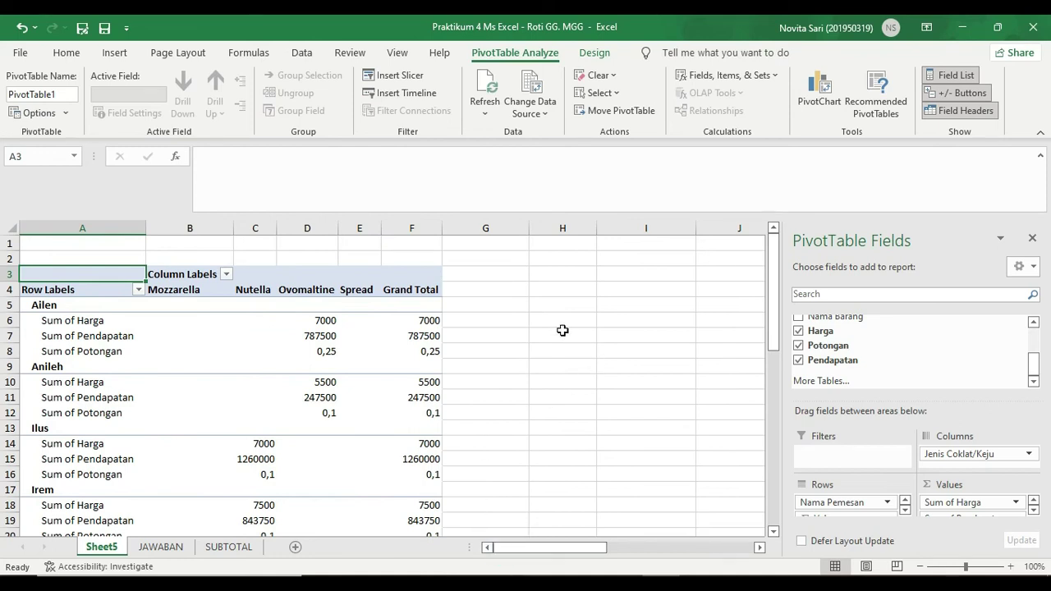
Step: Examine the finished PivotTable on Sheet5 from its column labels down to the total rows
click(577, 291)
click(555, 425)
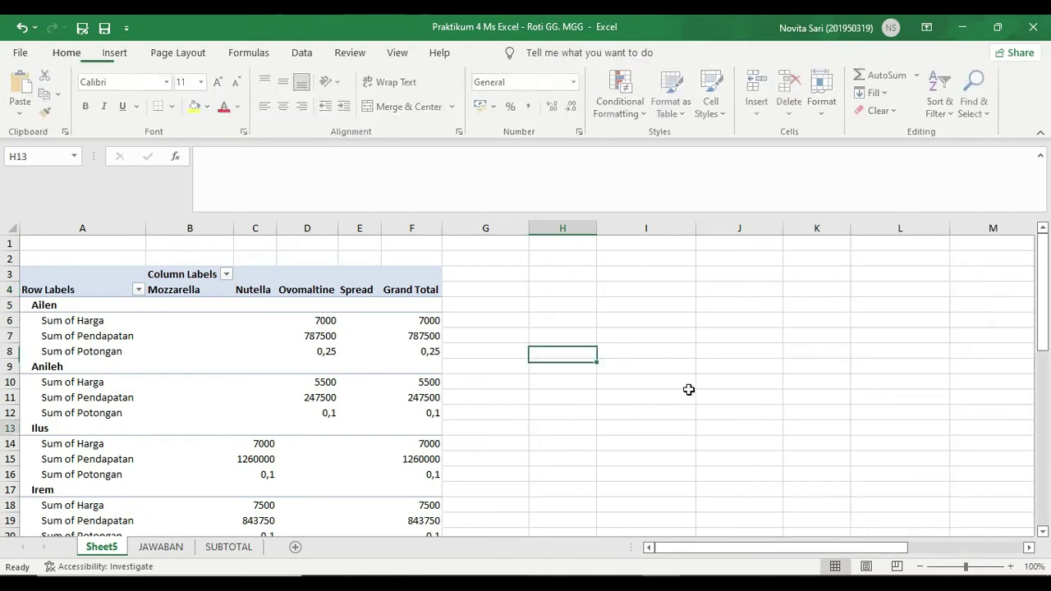
click(599, 378)
click(585, 303)
click(544, 376)
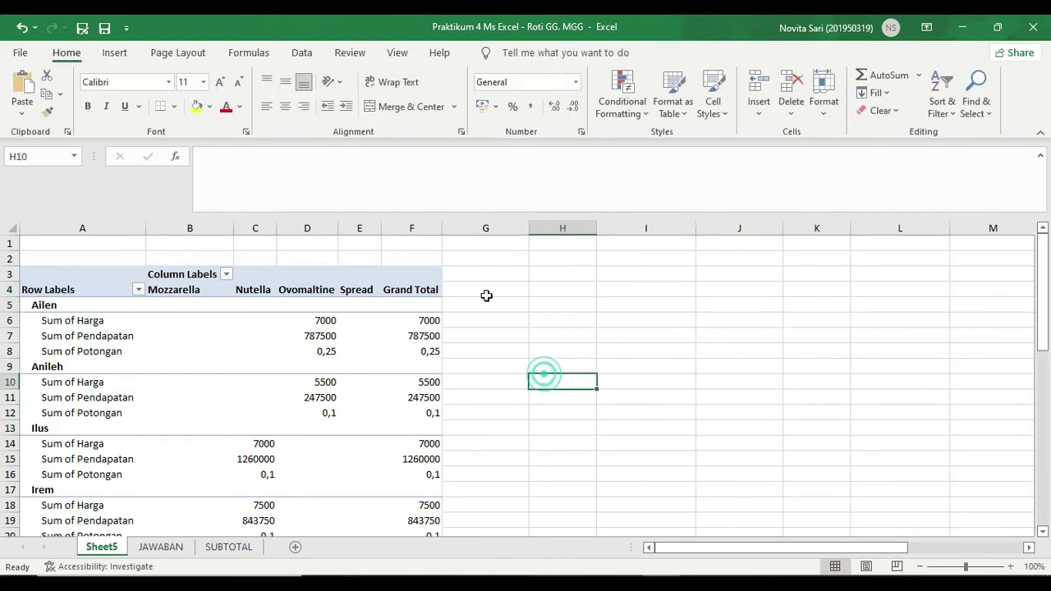
click(485, 295)
click(514, 392)
click(596, 338)
click(638, 302)
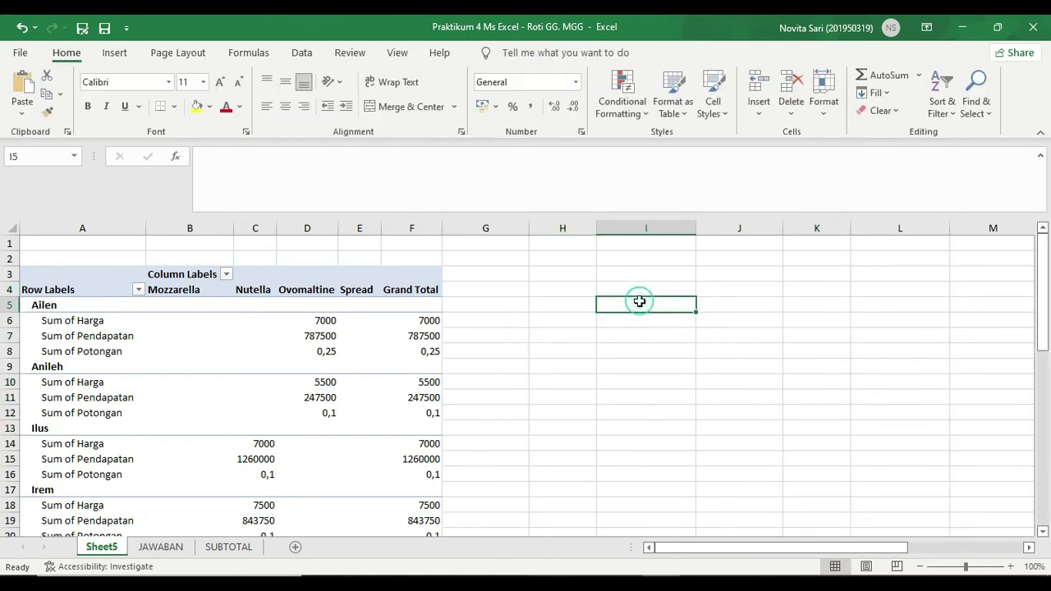
click(712, 549)
scroll(443, 376, down, 5)
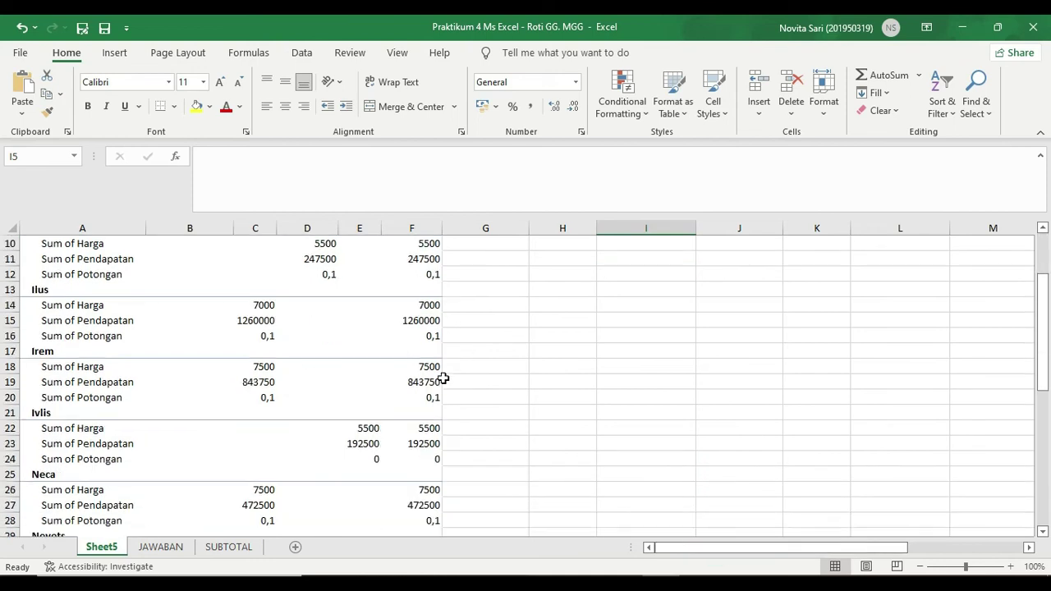
scroll(443, 377, down, 6)
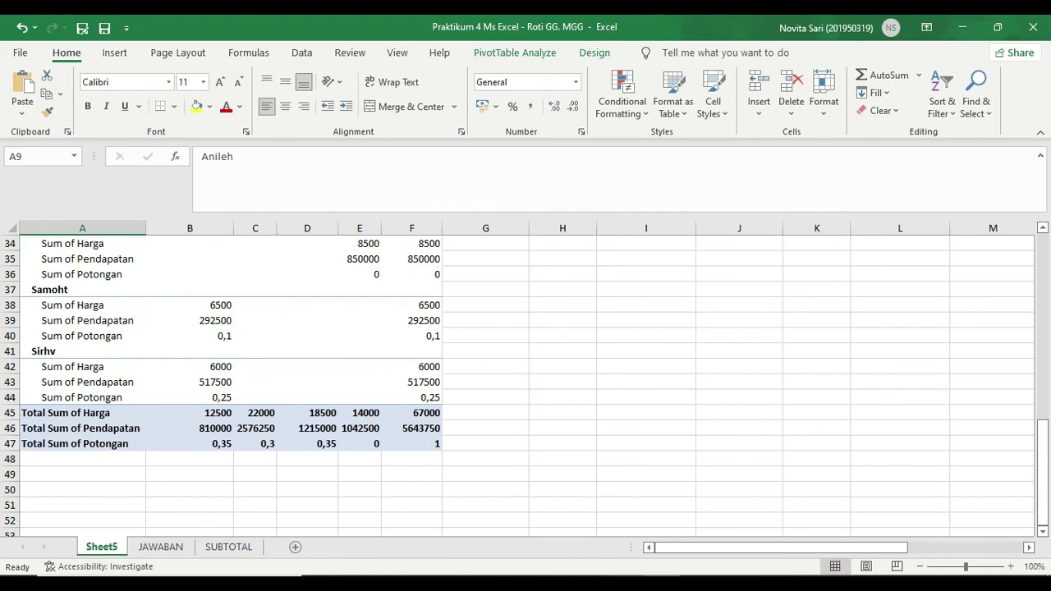
Step: In the PDF module in Adobe Acrobat, highlight the word "hyperlink" on page 139, and return to Excel
mouse_move(622, 584)
click(641, 525)
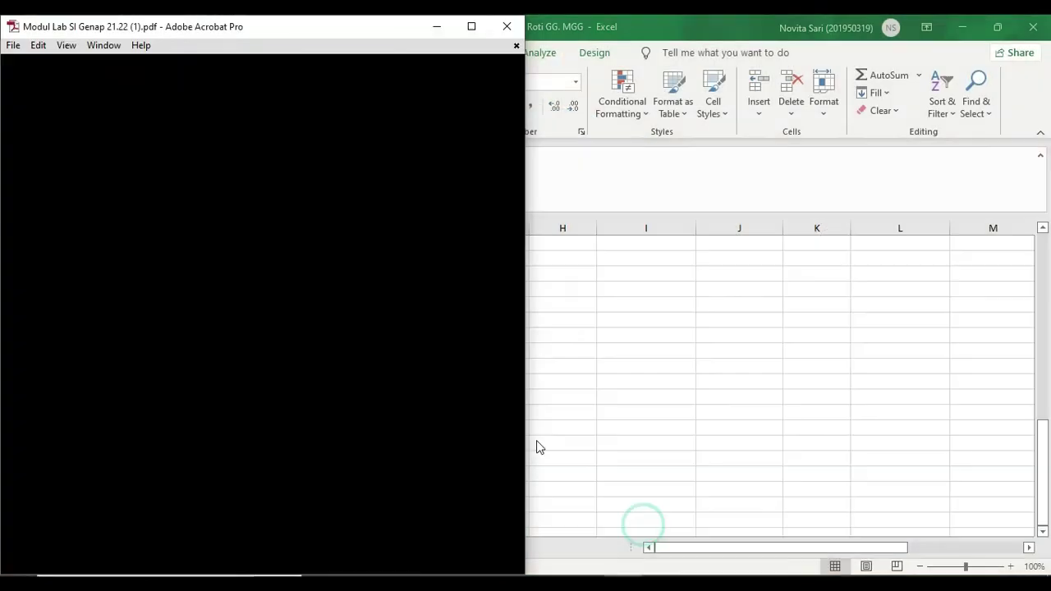
drag(216, 229, 251, 228)
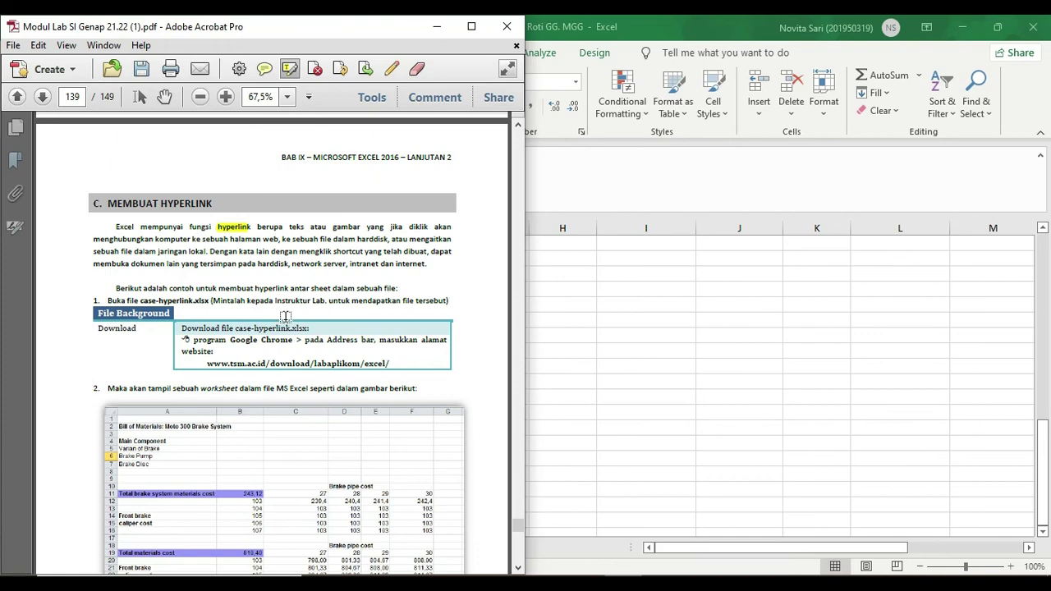
key(alt+Tab)
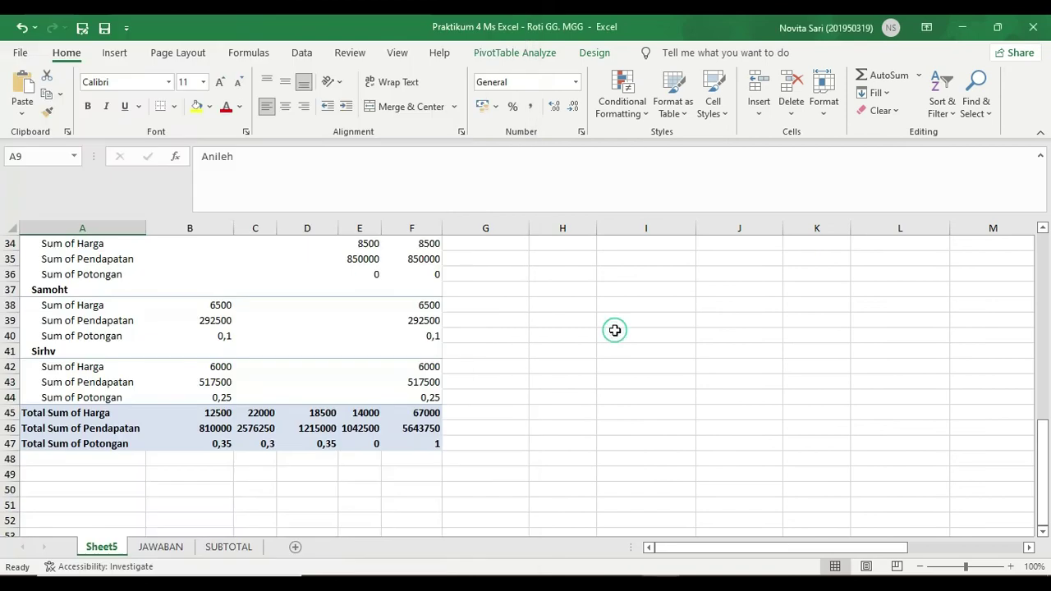
Step: Copy the Kode Barang codes in A4:A13 of the JAWABAN sheet to cell A1 of a new sheet and auto-fit column A
scroll(605, 341, up, 4)
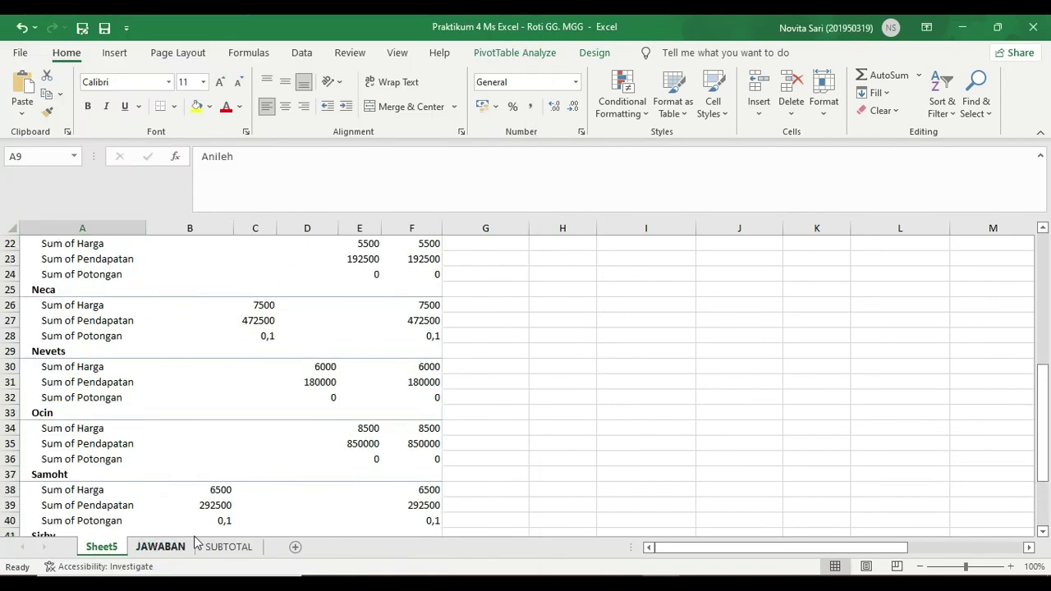
click(160, 547)
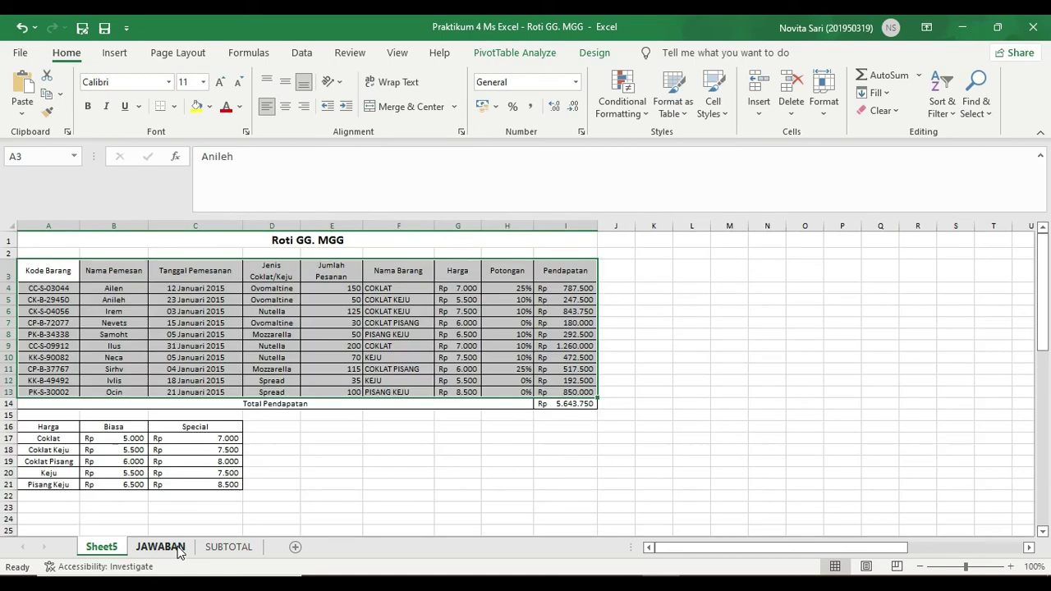
click(339, 446)
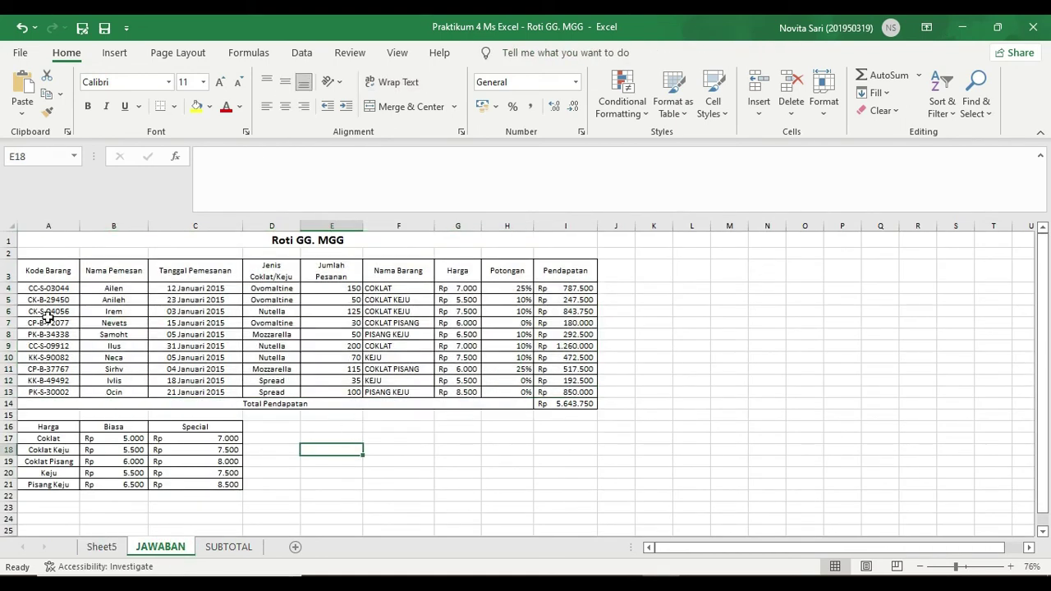
click(56, 274)
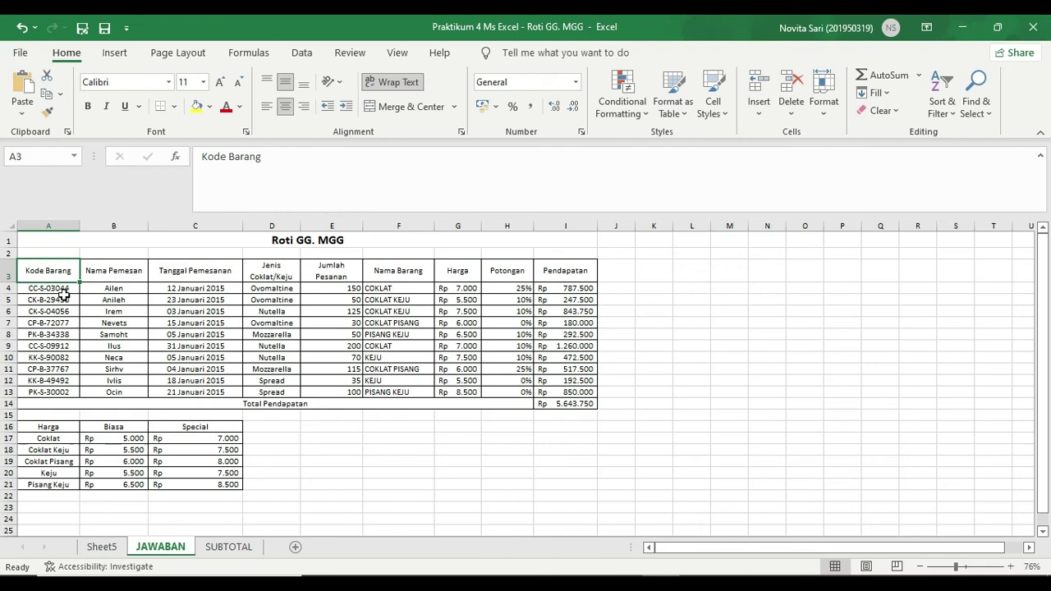
drag(63, 288, 75, 391)
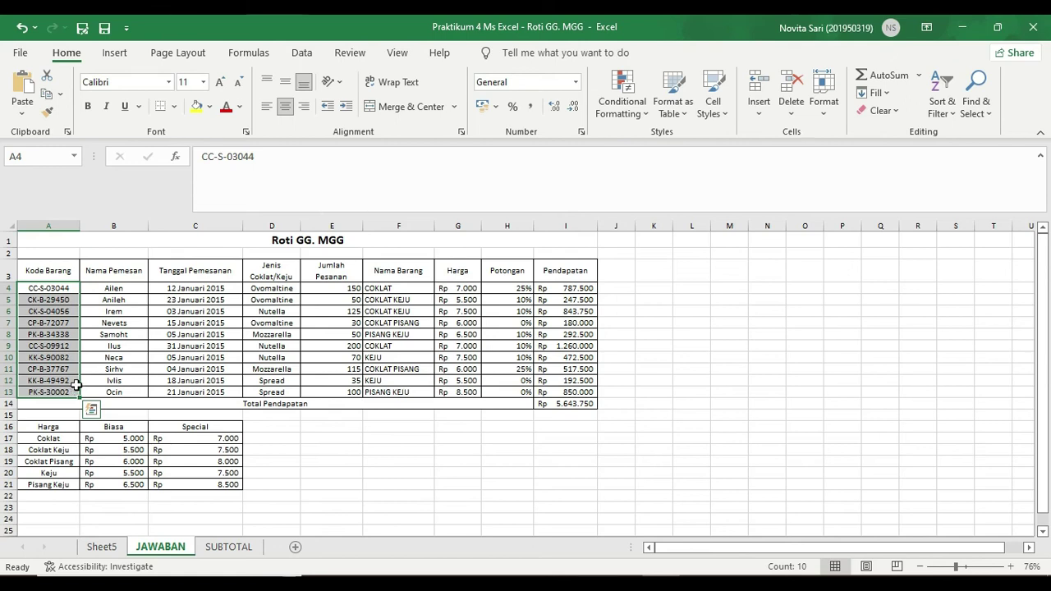
key(ctrl+c)
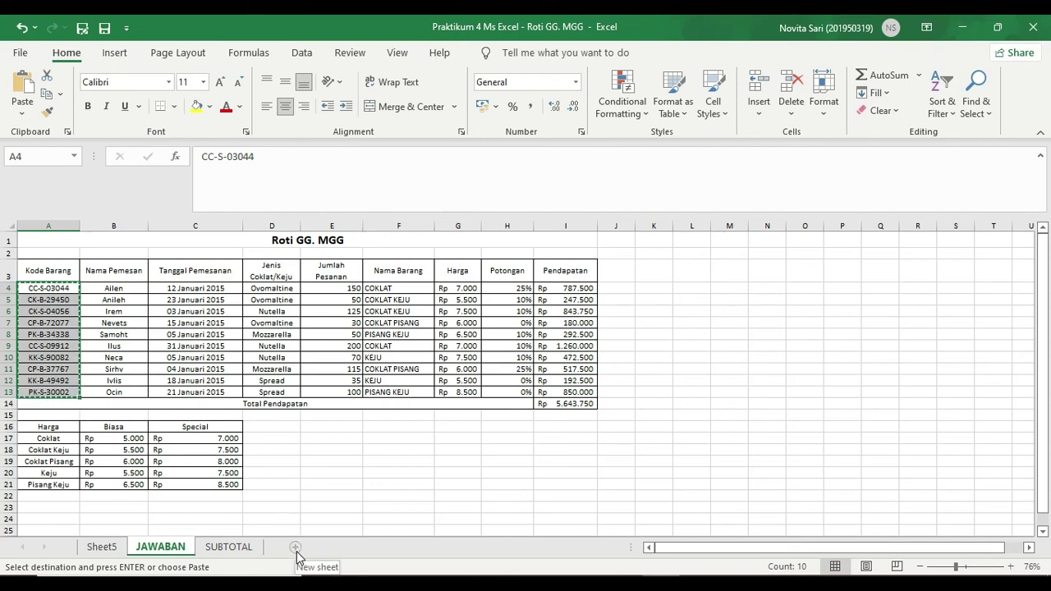
click(296, 550)
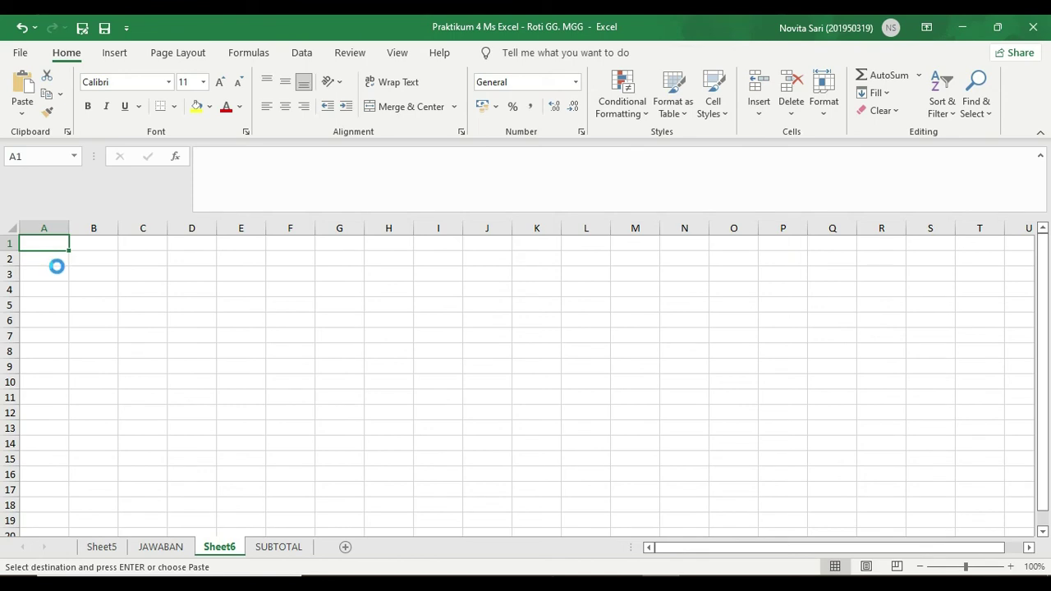
click(100, 277)
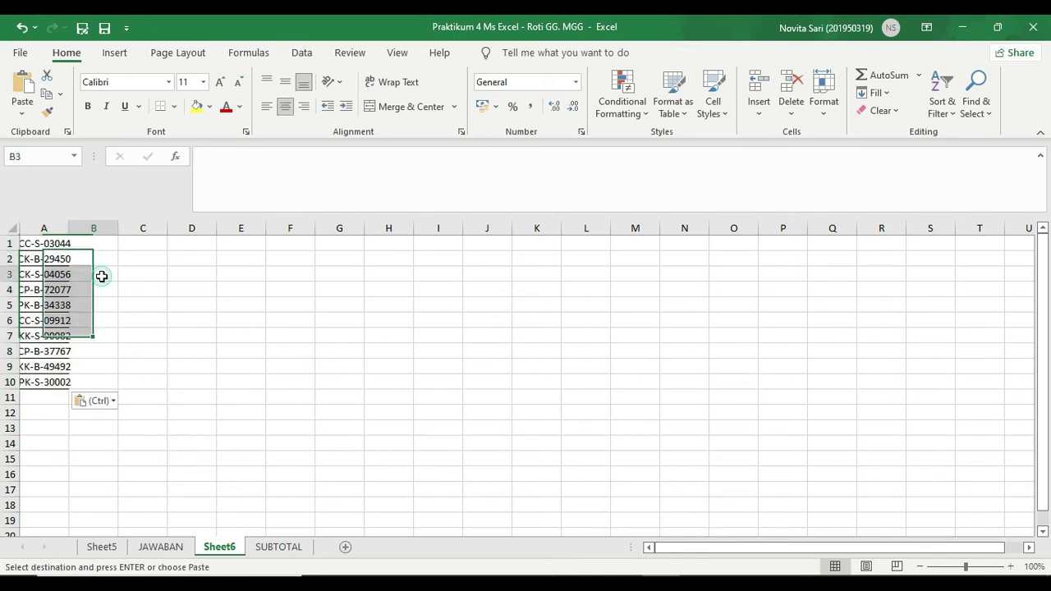
double_click(70, 232)
click(190, 378)
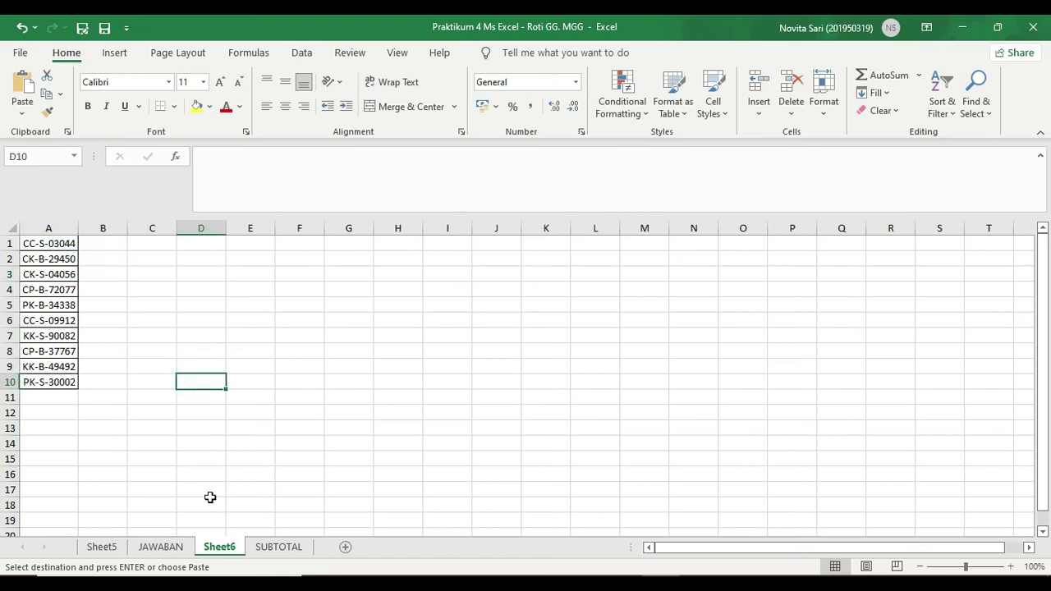
Step: Insert a hyperlink on the Kode Barang header in A3 of the JAWABAN sheet, pointing to cell A1 of Sheet6 in this document
click(159, 547)
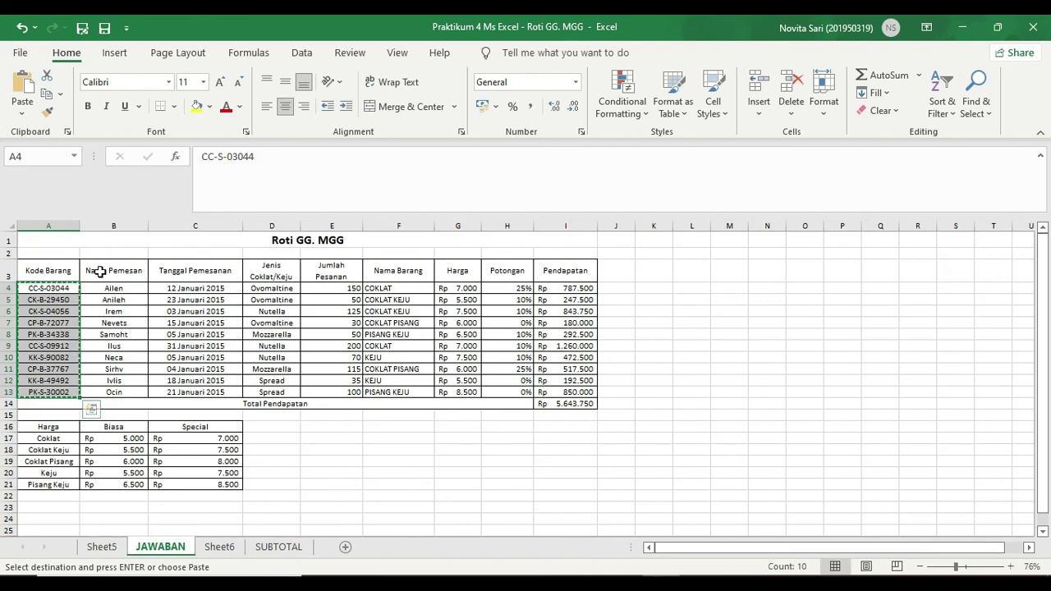
click(63, 269)
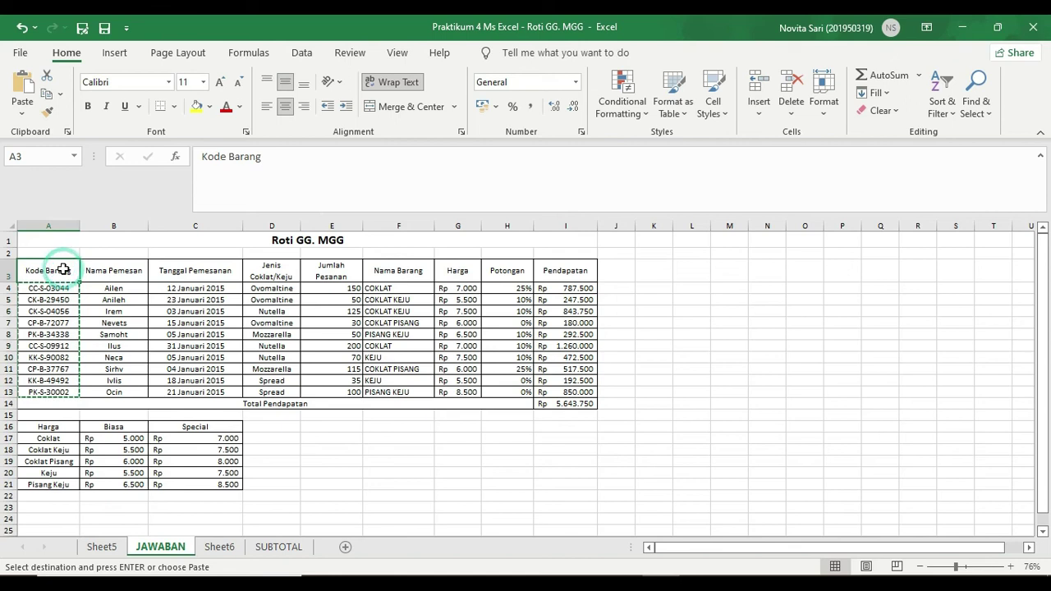
right_click(65, 273)
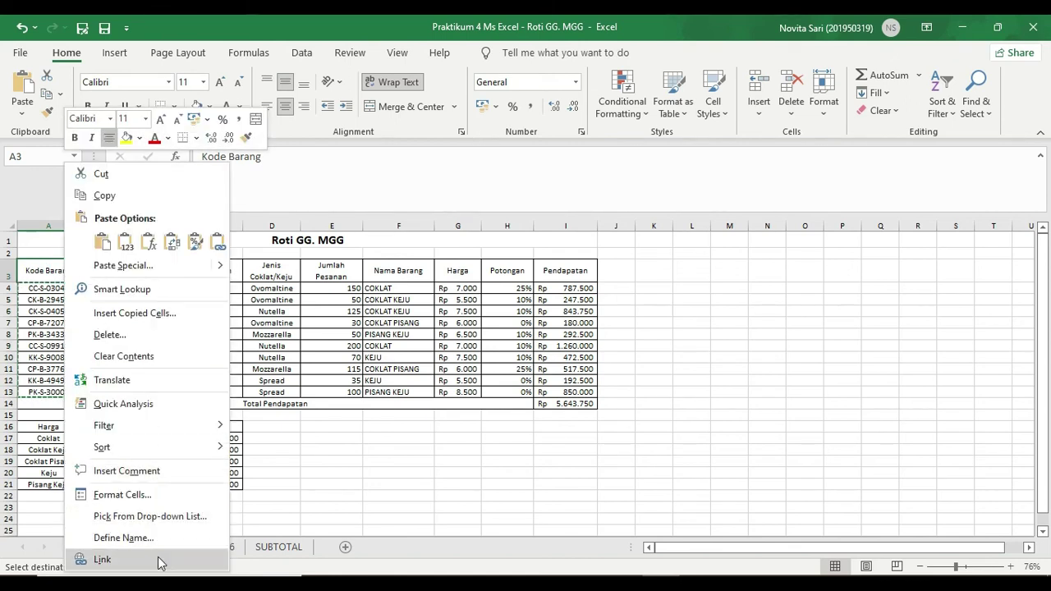
click(102, 559)
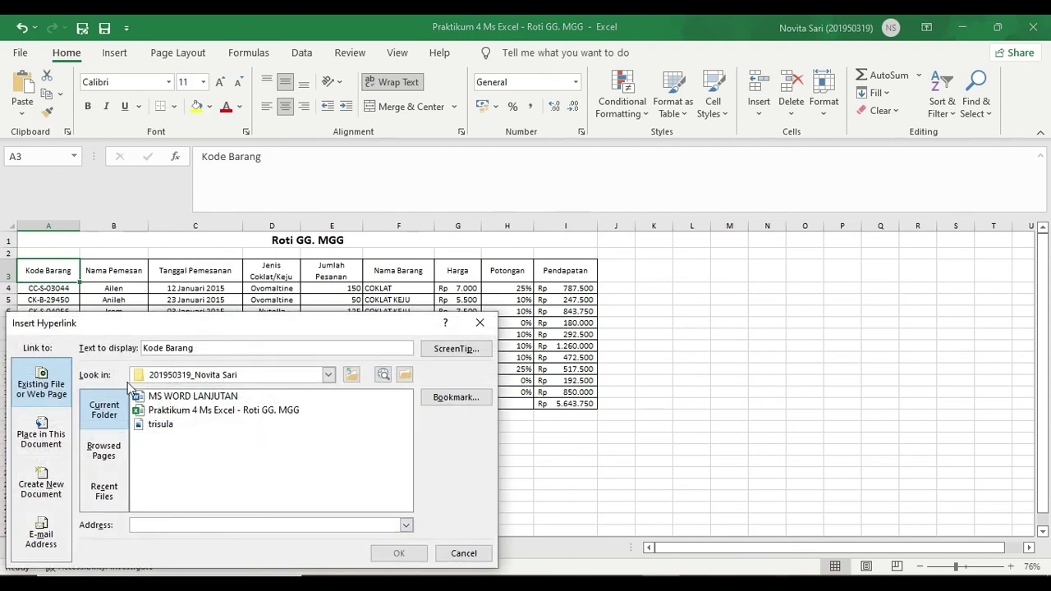
drag(218, 334, 462, 206)
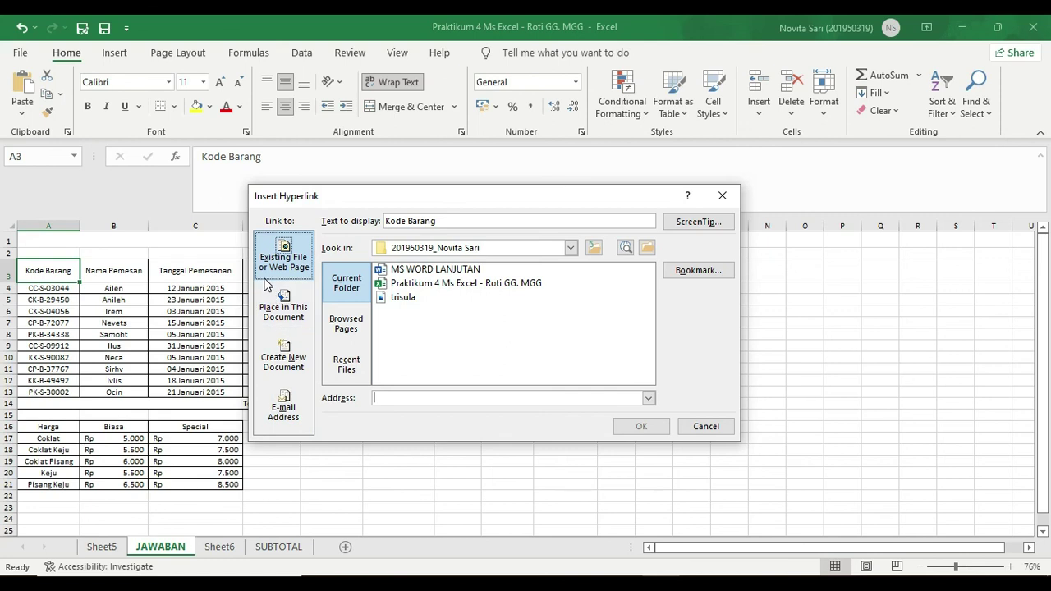
click(280, 320)
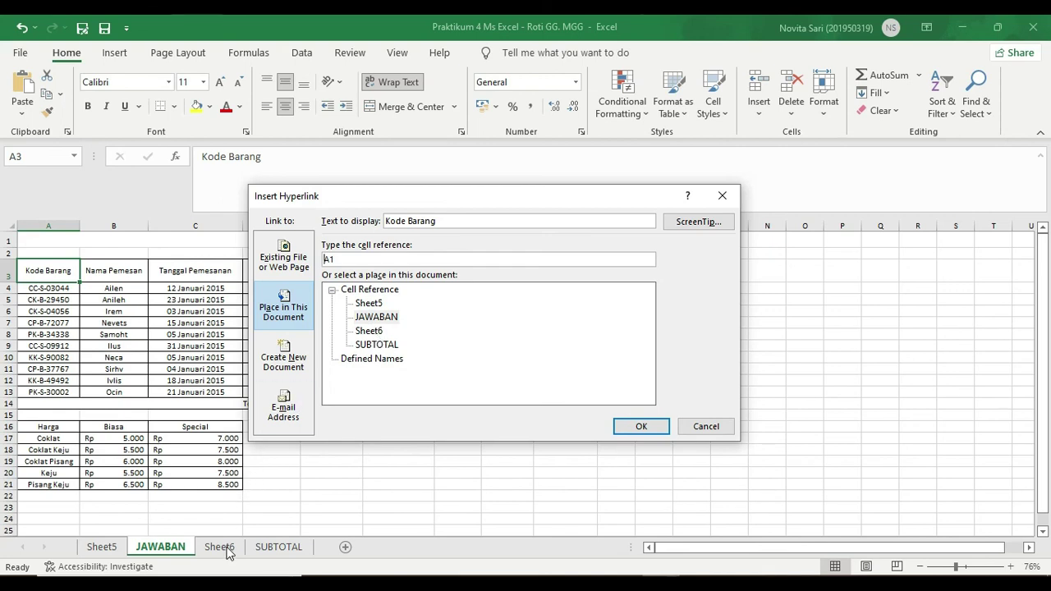
click(369, 335)
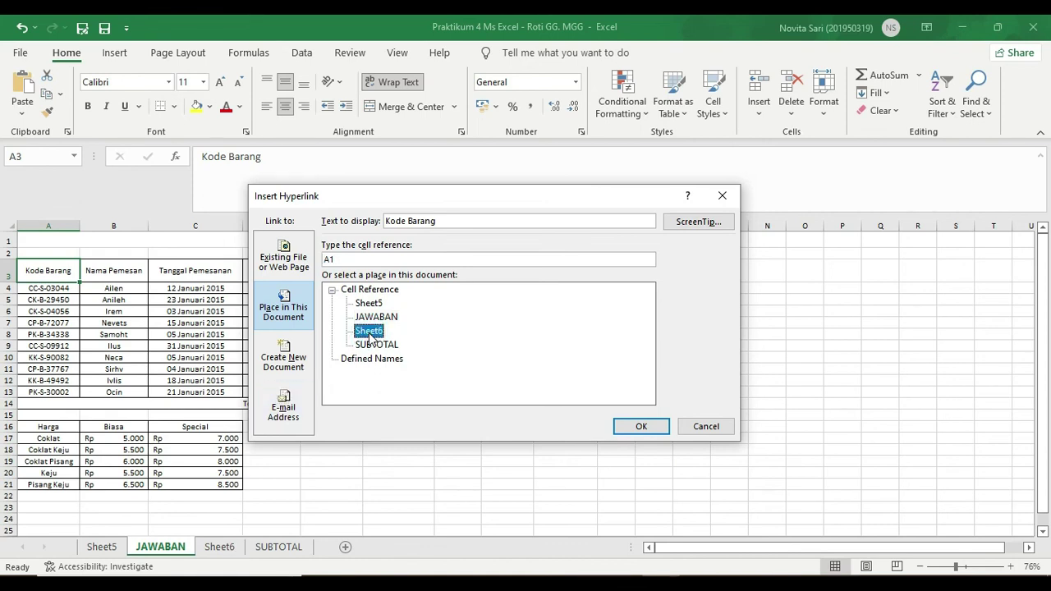
click(641, 426)
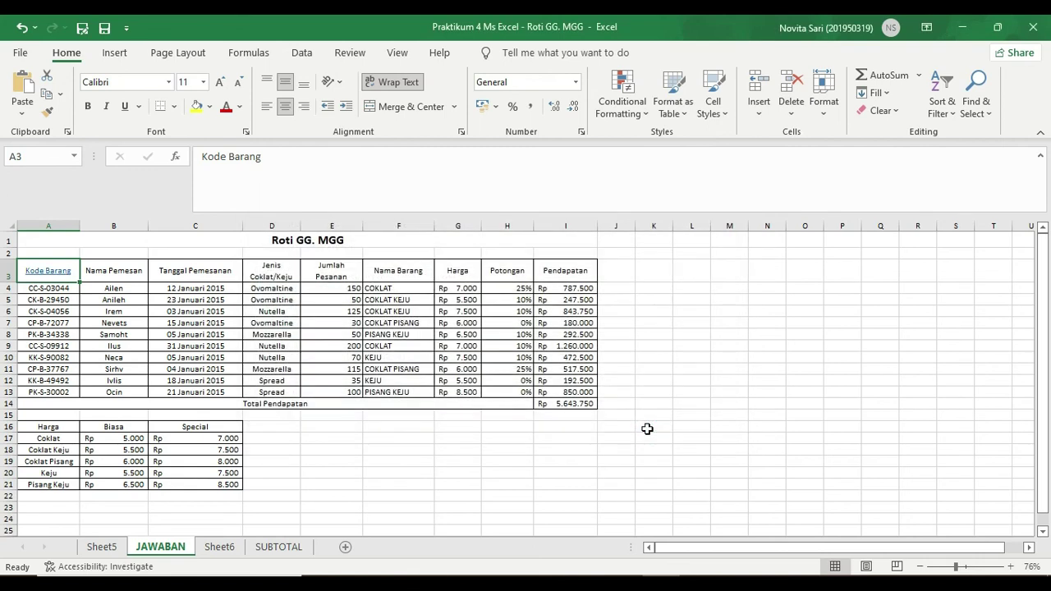
click(102, 270)
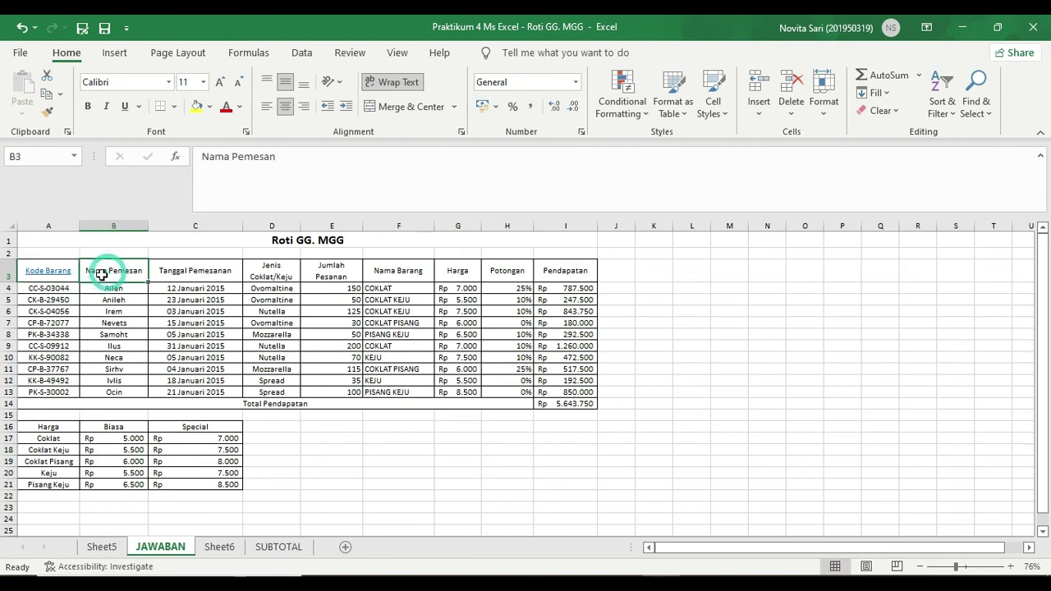
mouse_move(51, 279)
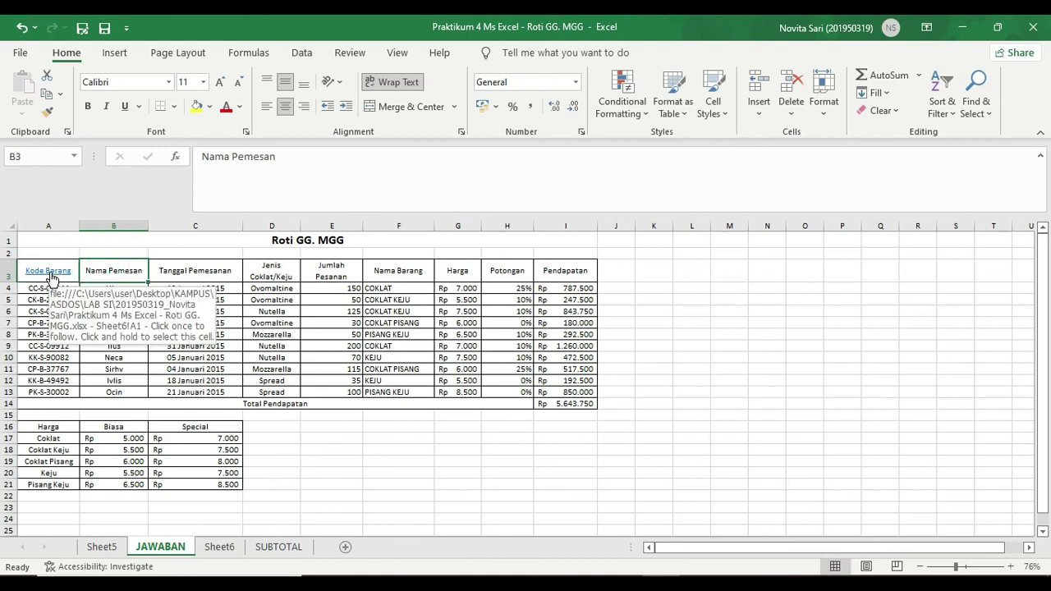
Step: Test the Kode Barang hyperlink in A3 of the JAWABAN sheet by following it to the code list
click(50, 278)
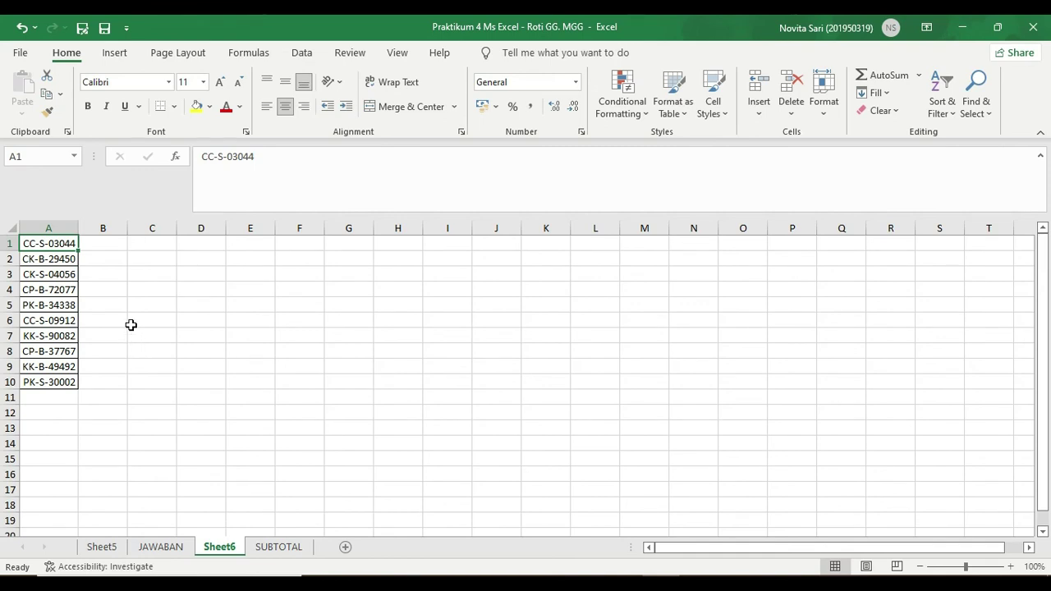
click(119, 276)
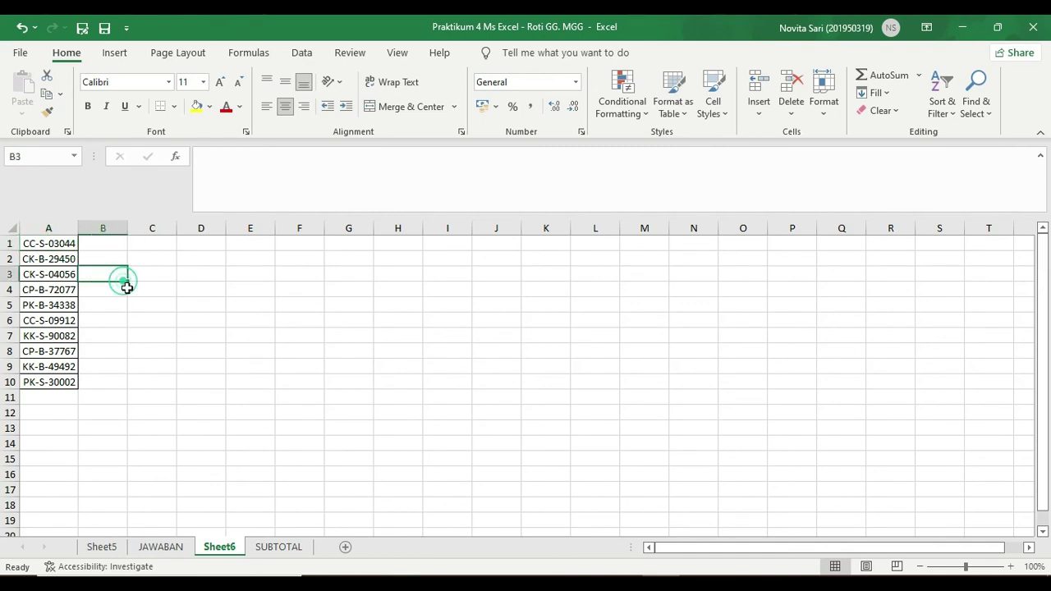
click(154, 351)
click(148, 425)
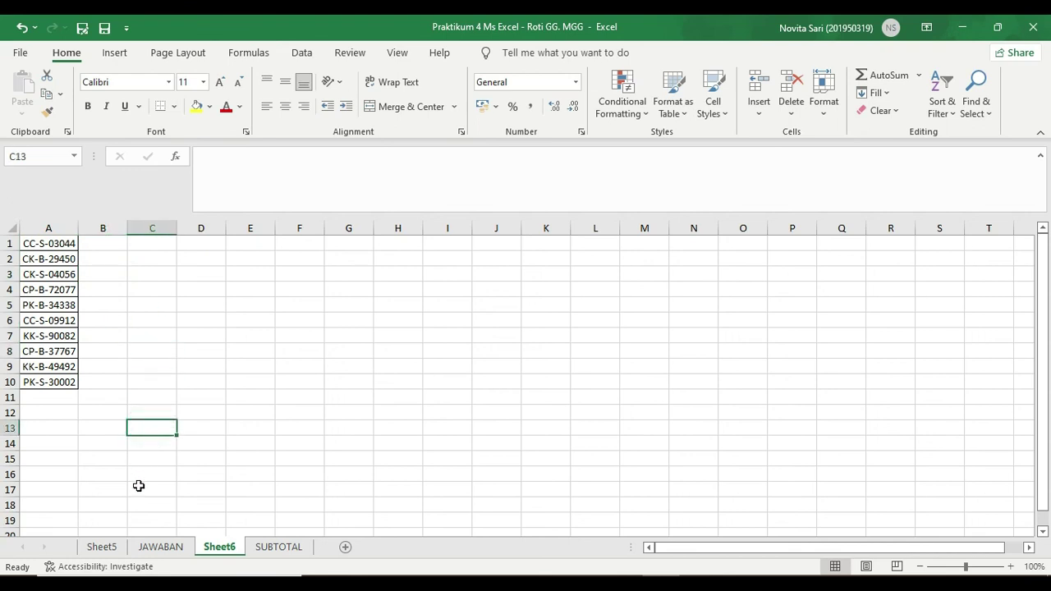
click(59, 443)
Step: Review the PivotTable on Sheet5 from its column labels at the start of the report
click(105, 547)
scroll(429, 311, up, 7)
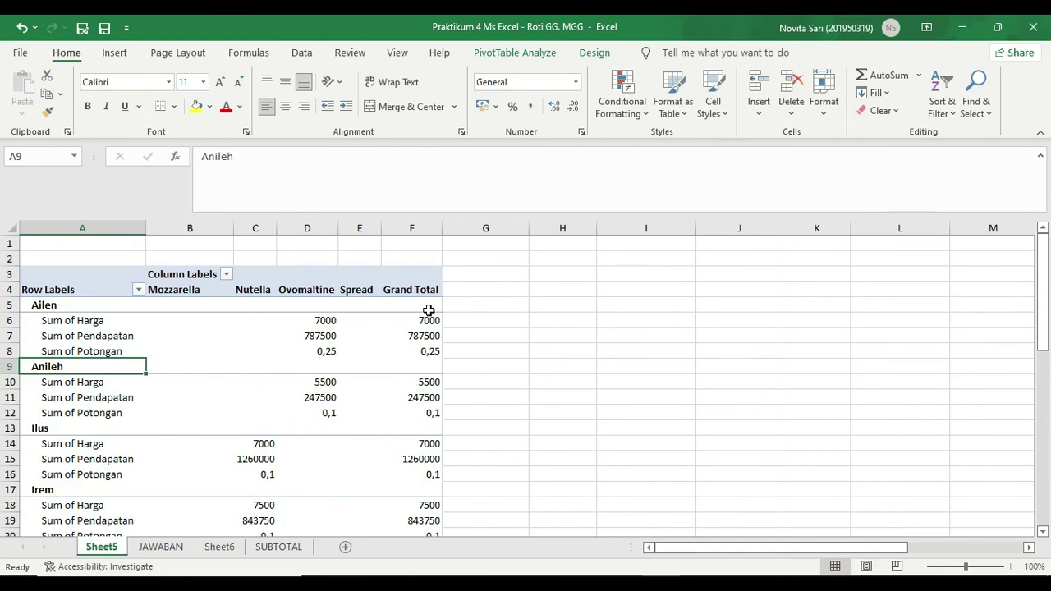
click(497, 263)
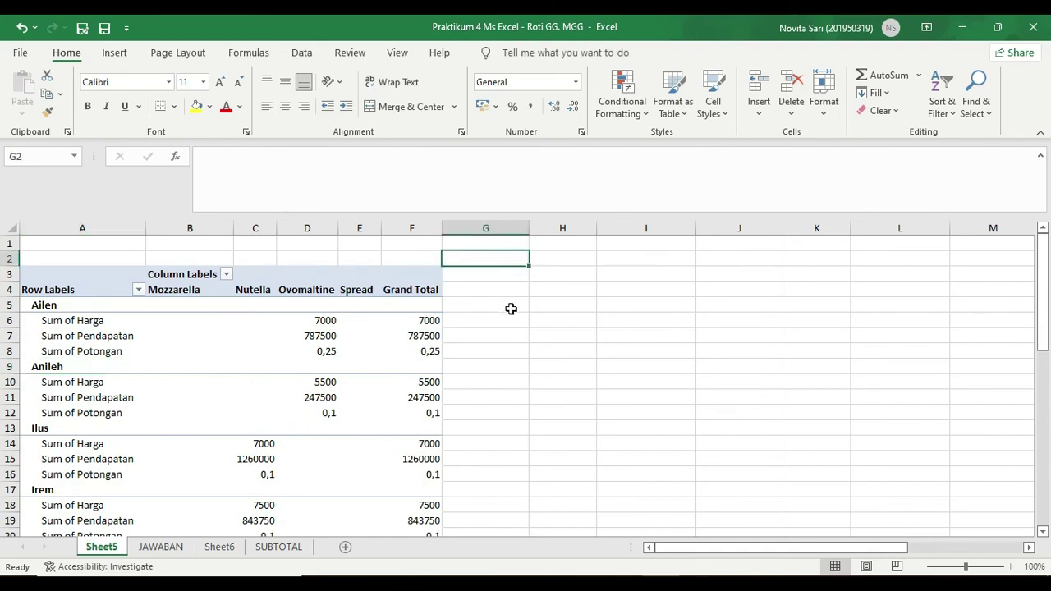
click(510, 316)
click(518, 279)
click(515, 333)
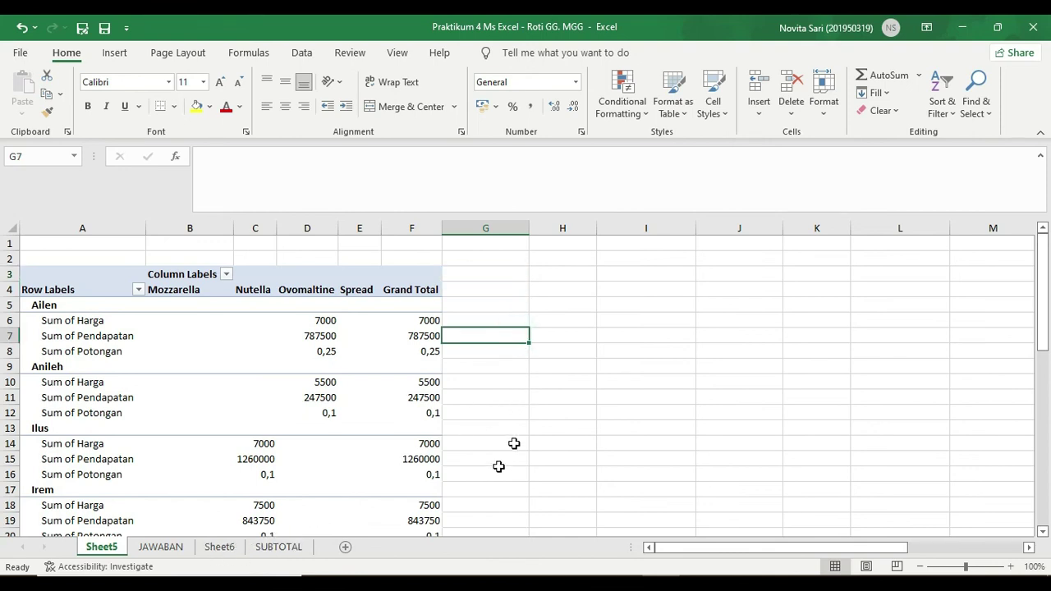
Step: Check the SUBTOTAL sheet briefly and look over the copied Kode Barang list on Sheet6
click(292, 547)
click(219, 547)
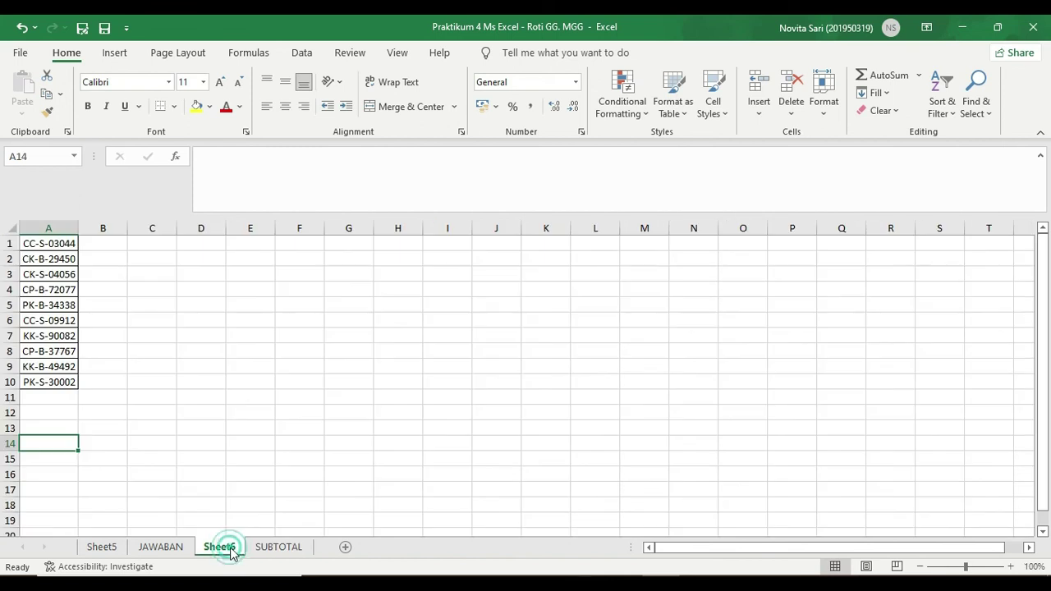
scroll(496, 435, down, 1)
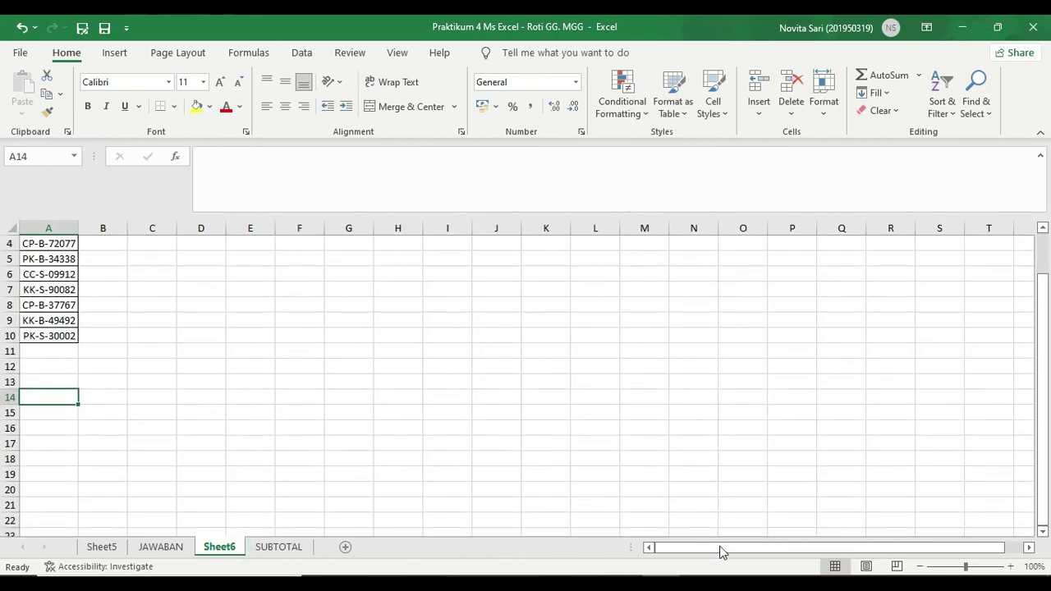
scroll(305, 388, up, 1)
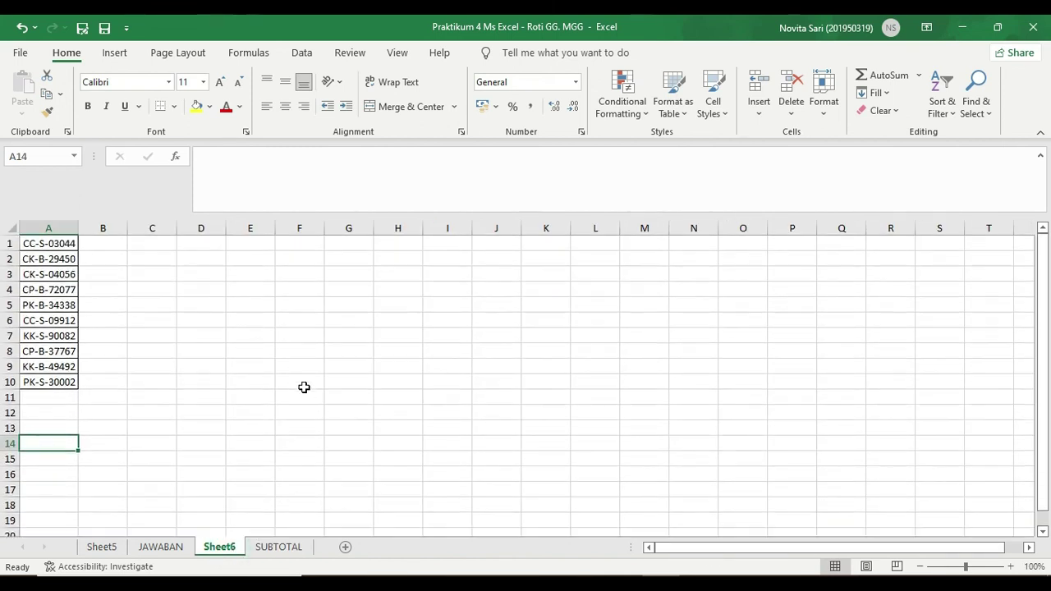
click(266, 334)
click(299, 279)
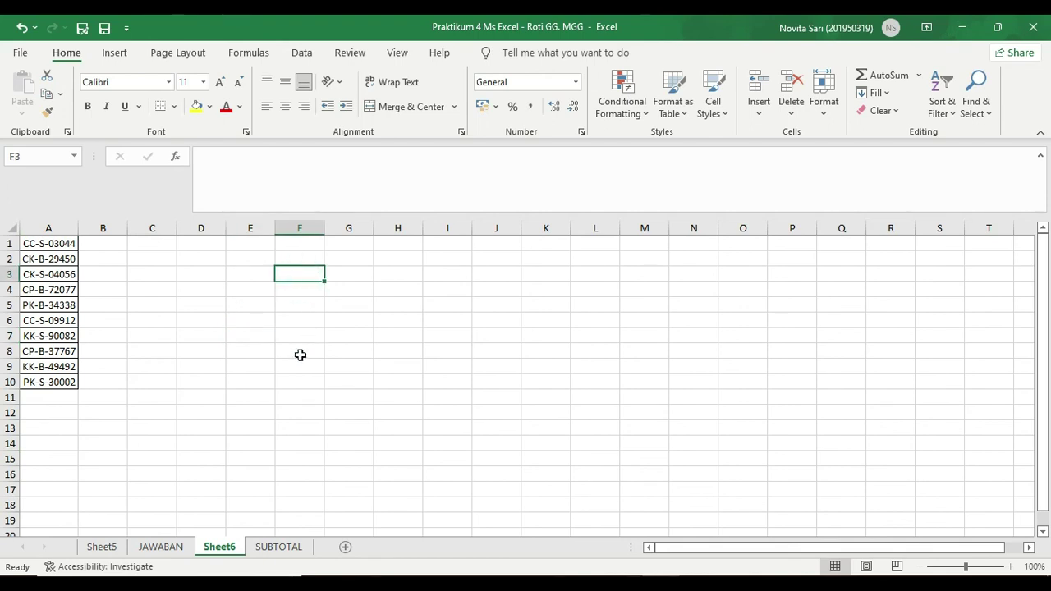